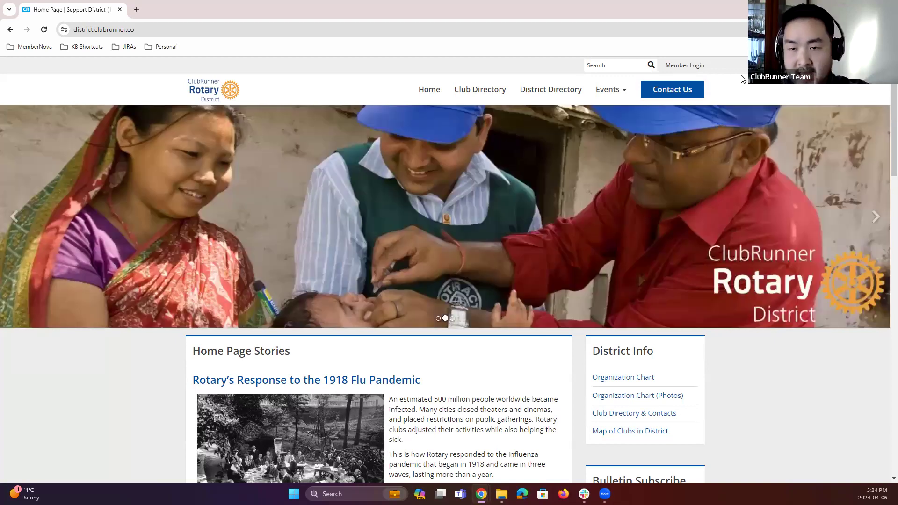
Step: Log in to the district's ClubRunner site with the member username and the account password
left_click(692, 66)
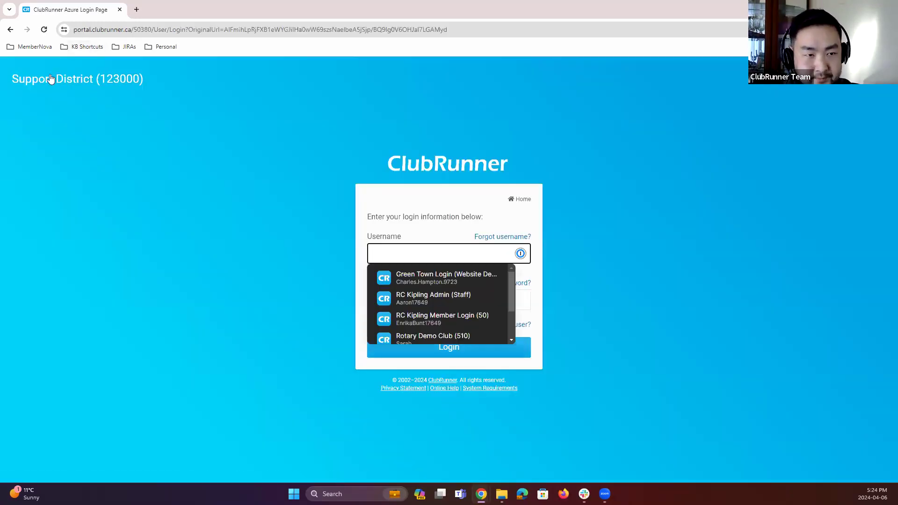
left_click(52, 82)
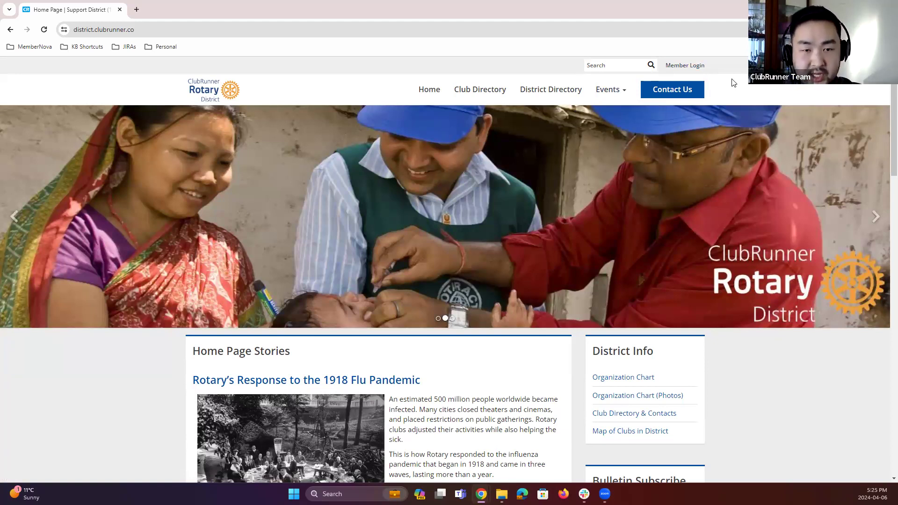
left_click(682, 67)
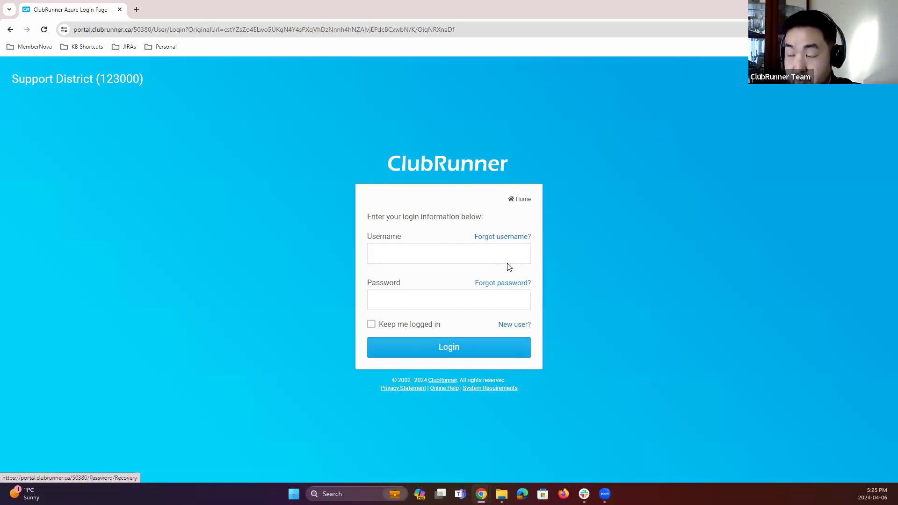
left_click(481, 255)
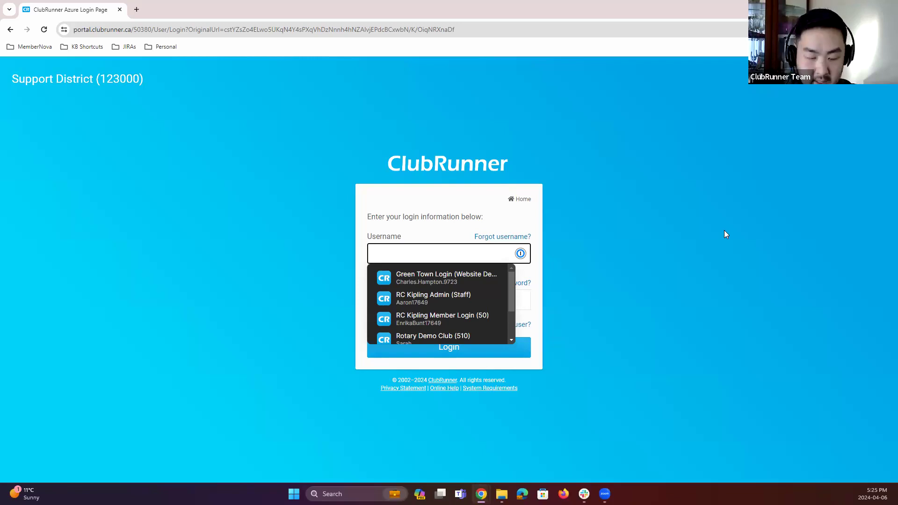
key("ctrl+v")
key("Tab")
type("•••")
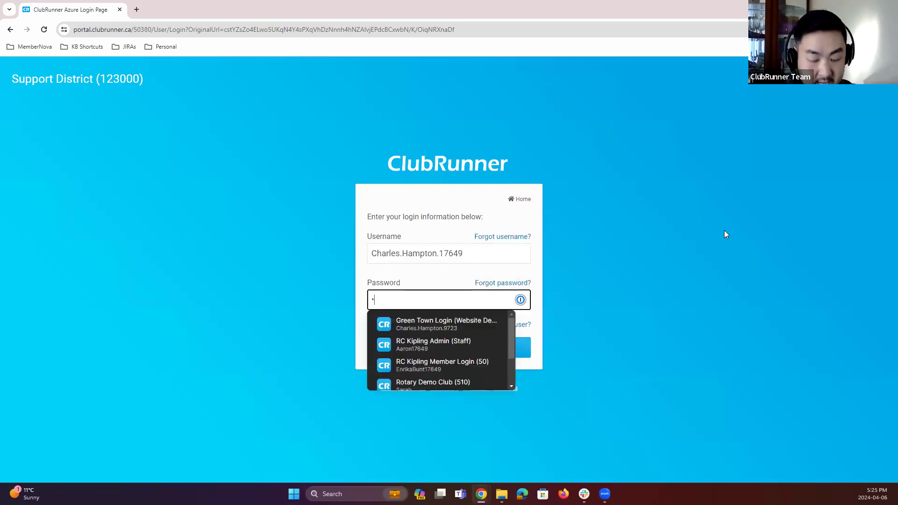
type("•••••")
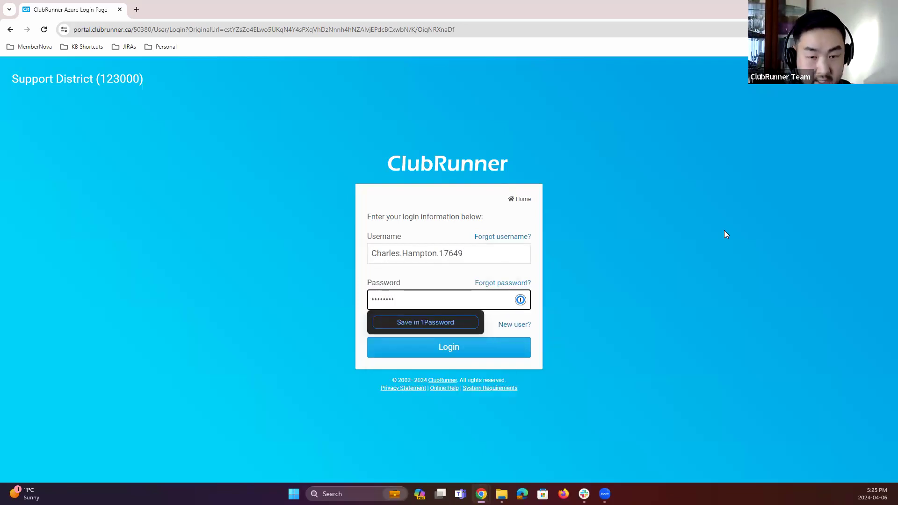
key("Return")
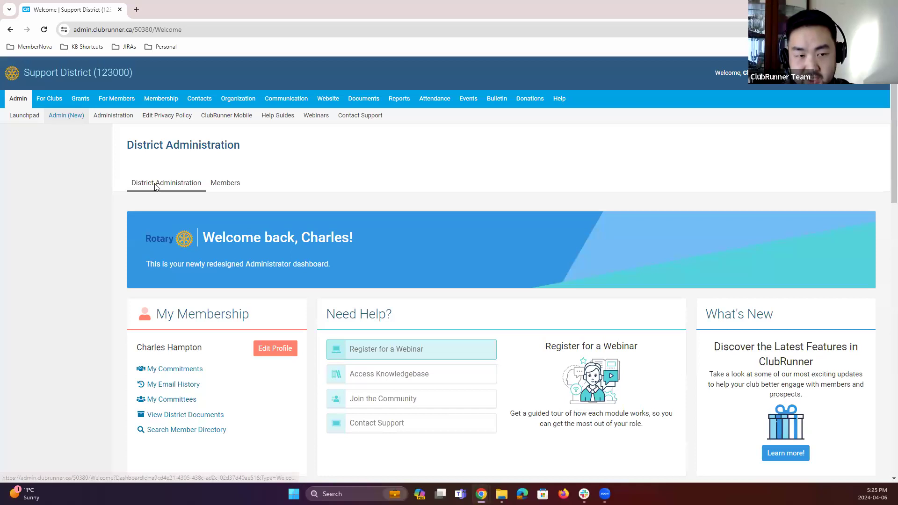
Step: Switch between the District Administration and Members tabs, ending on the Members dashboard
left_click(228, 184)
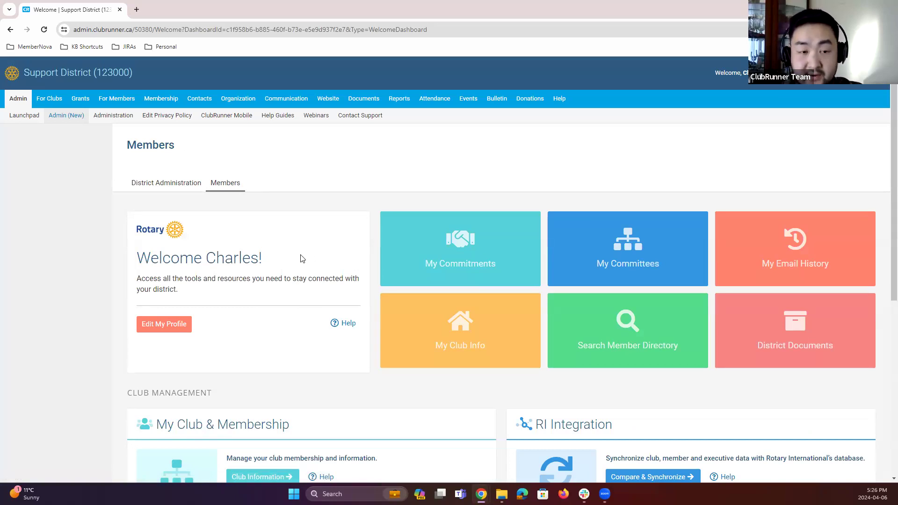
left_click(166, 187)
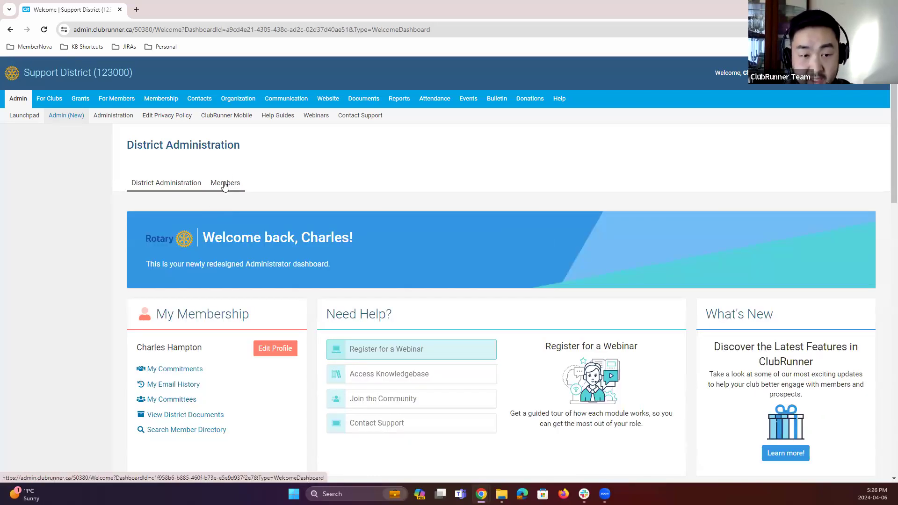
left_click(224, 184)
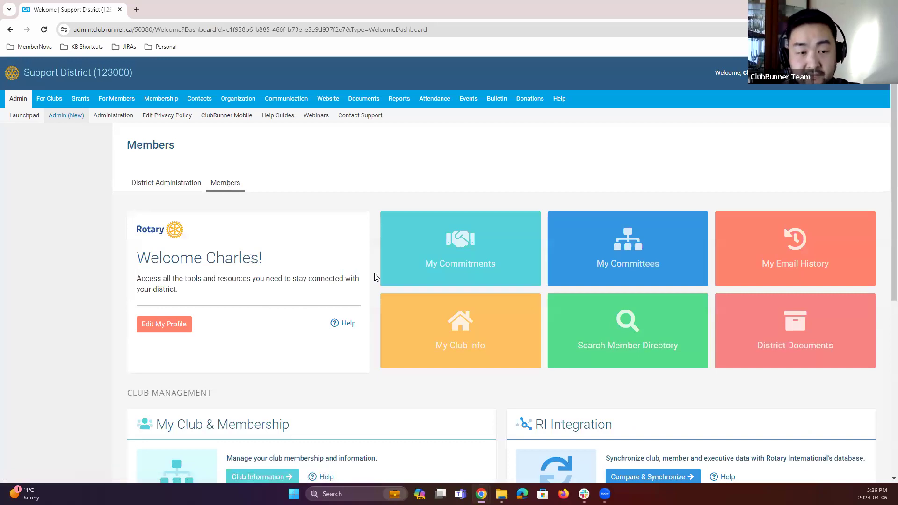
Step: Browse the Members dashboard's tiles and its Club Management and RI Integration sections
scroll(270, 290, "down", 2)
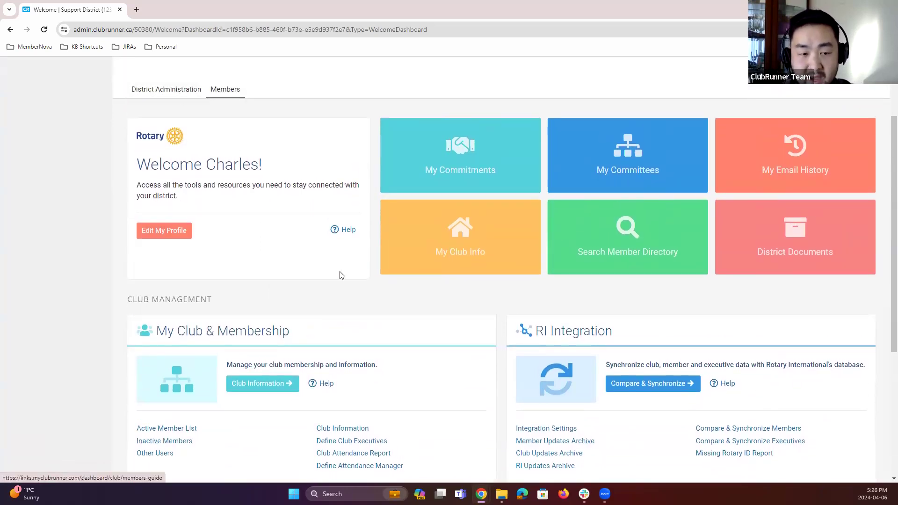
scroll(379, 256, "down", 1)
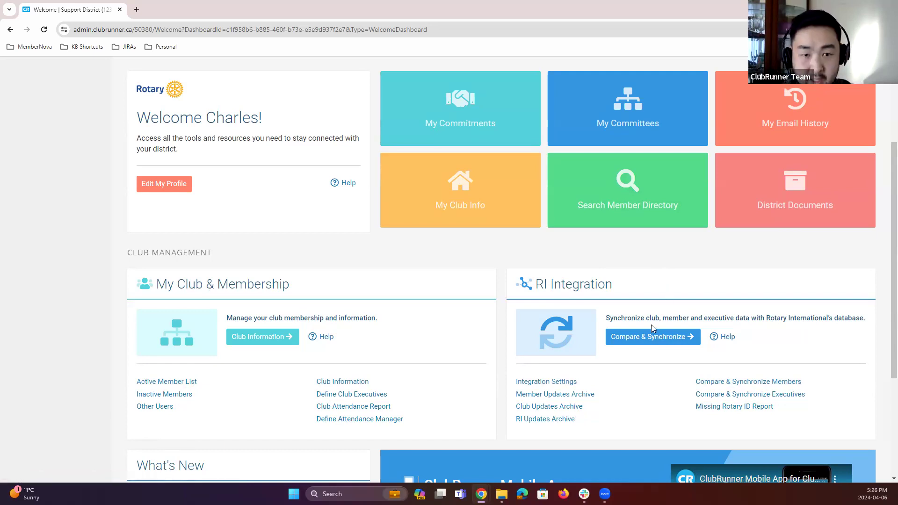
scroll(645, 325, "up", 1)
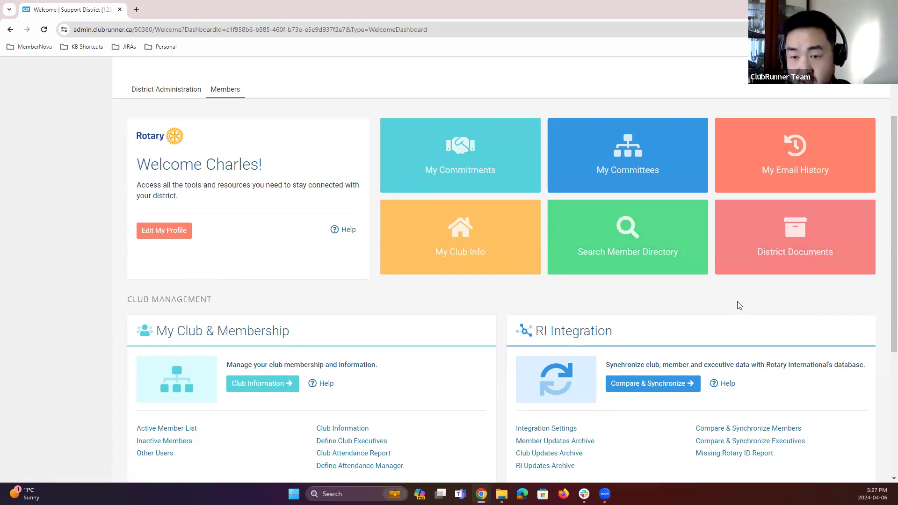
scroll(217, 163, "up", 2)
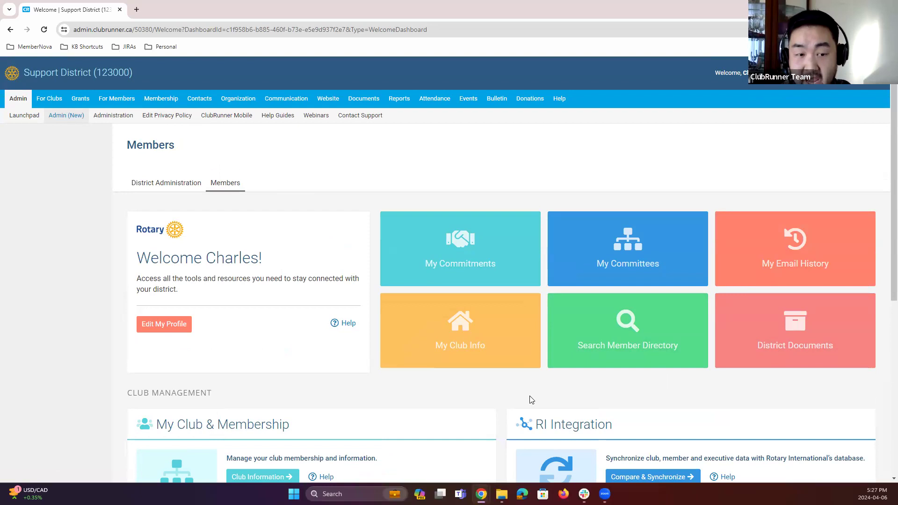
scroll(371, 378, "down", 1)
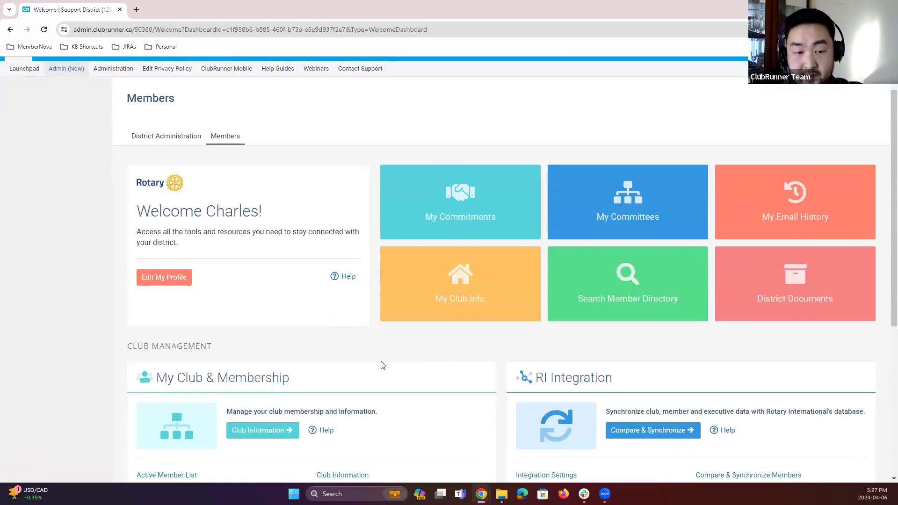
scroll(323, 383, "down", 1)
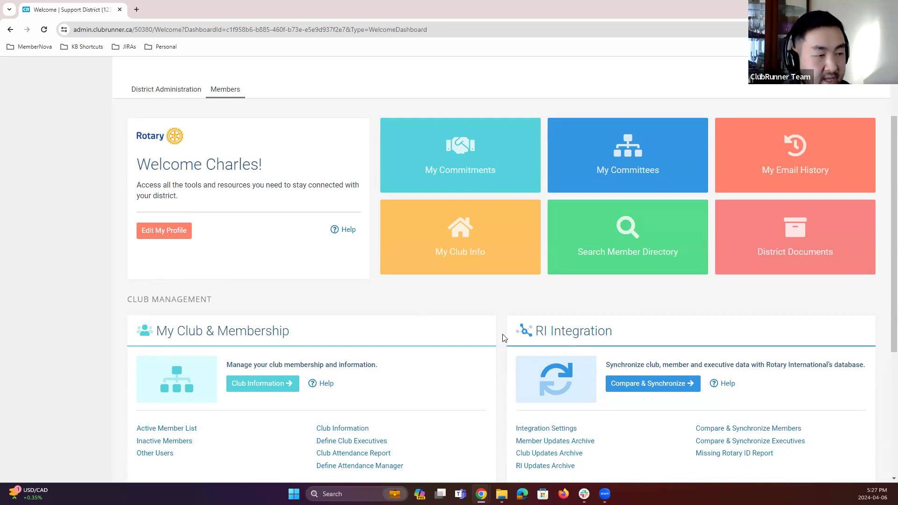
scroll(503, 338, "up", 1)
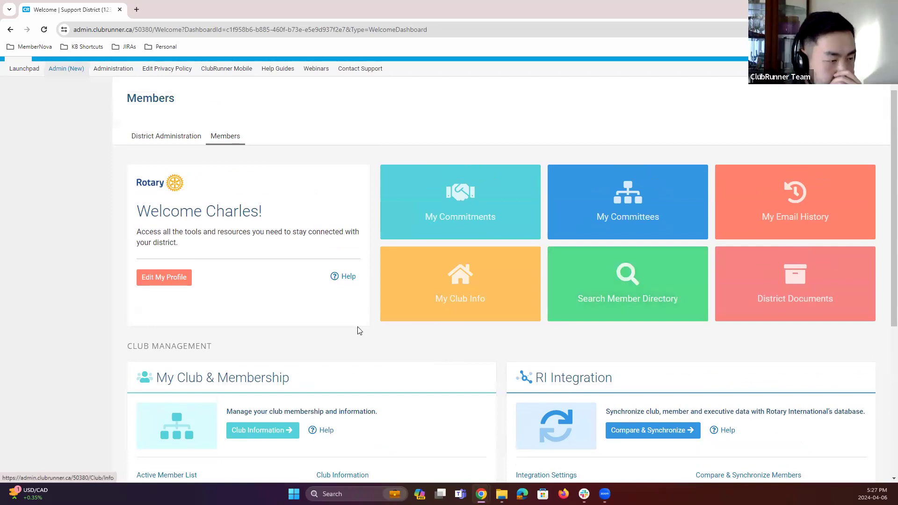
scroll(359, 376, "up", 1)
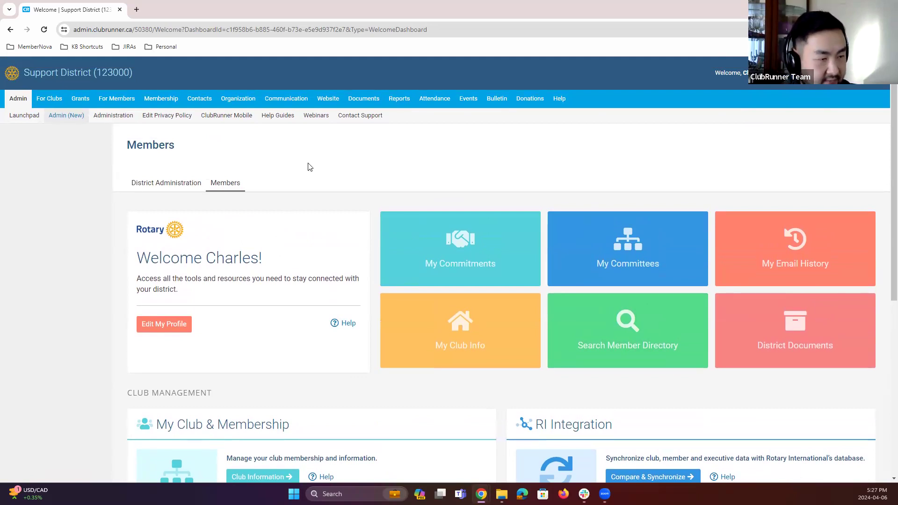
Step: Open the Define Club Executives page from the For Clubs menu
left_click(50, 106)
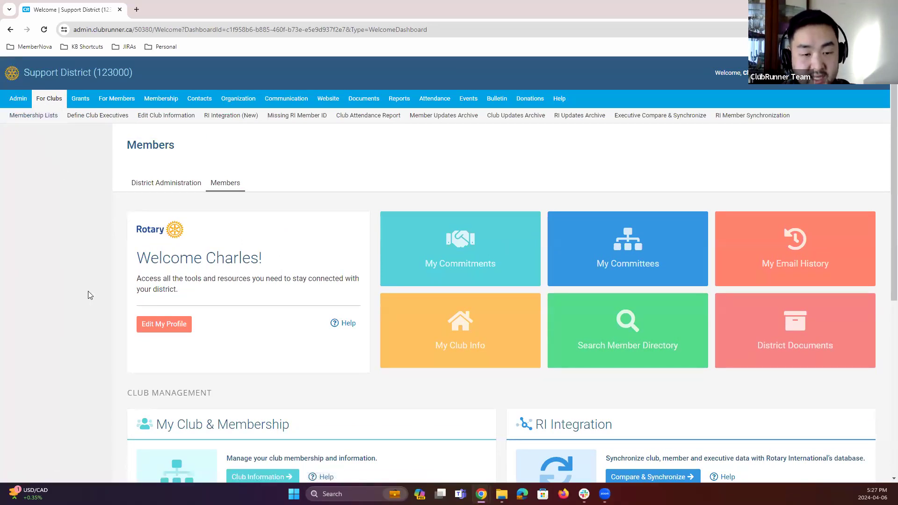
scroll(71, 349, "down", 2)
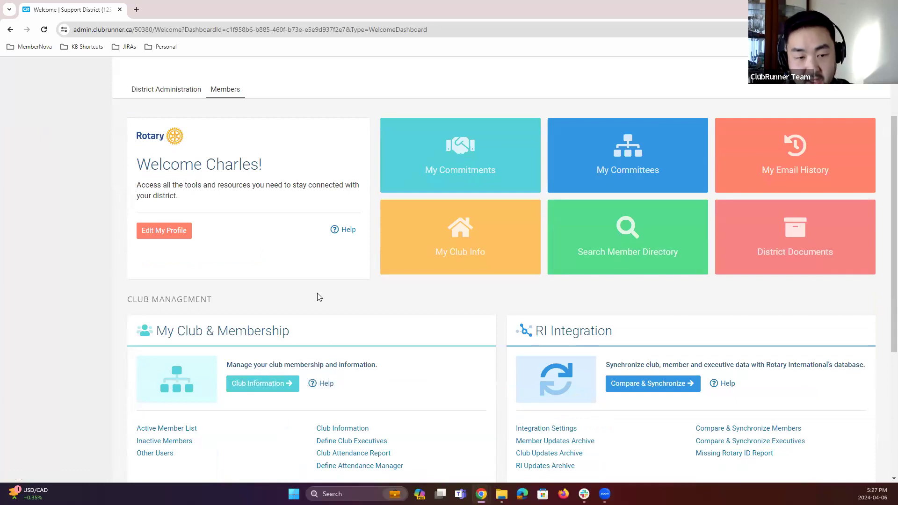
scroll(395, 351, "up", 2)
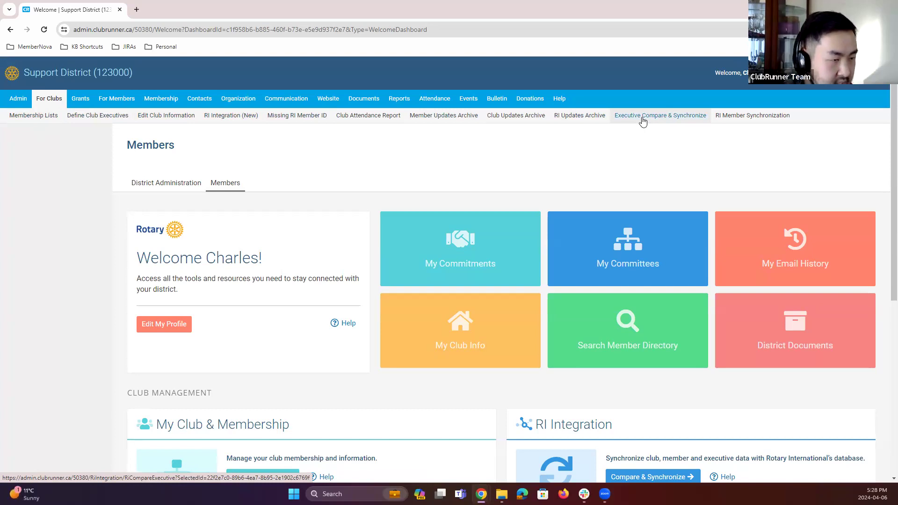
left_click(89, 123)
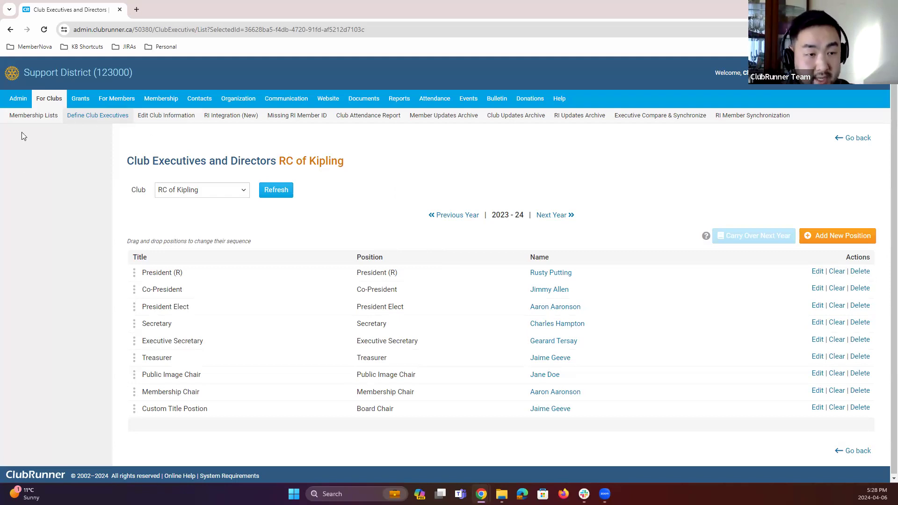
Step: Open the ClubRunner Mobile page under Admin and read through its feature descriptions
left_click(18, 100)
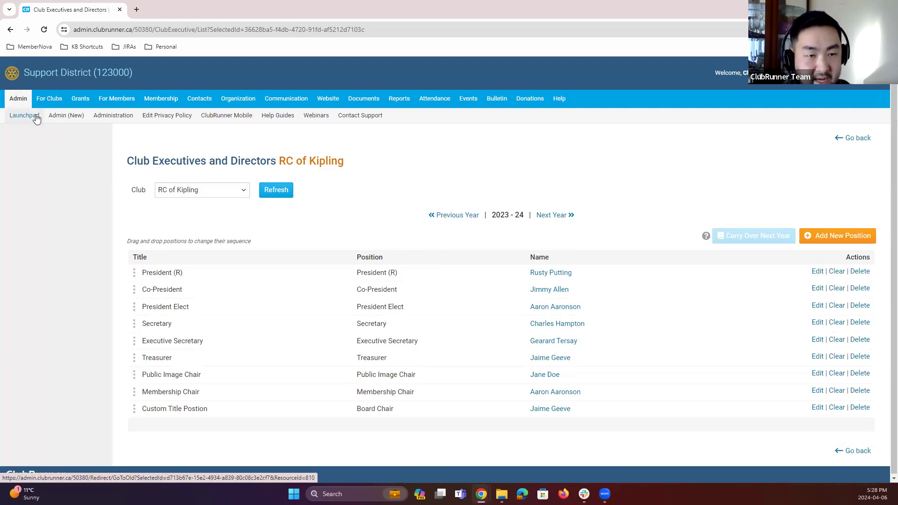
left_click(223, 118)
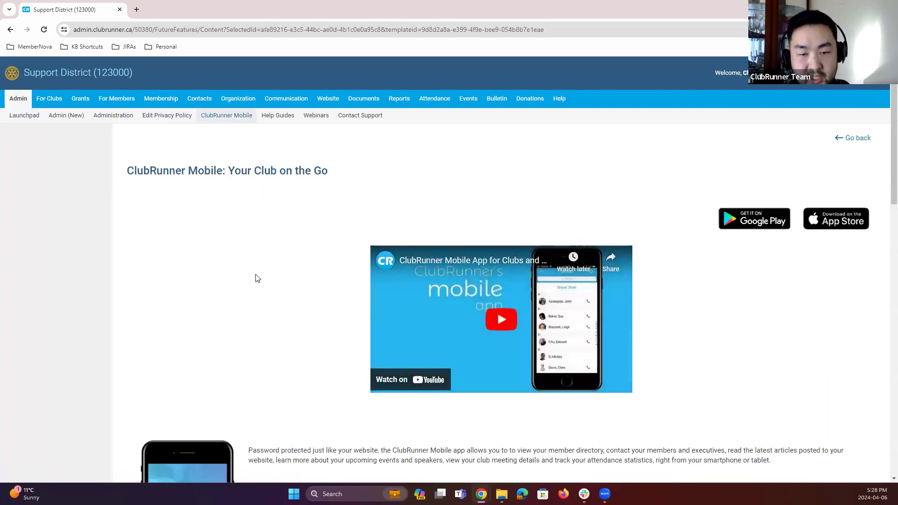
scroll(257, 278, "down", 2)
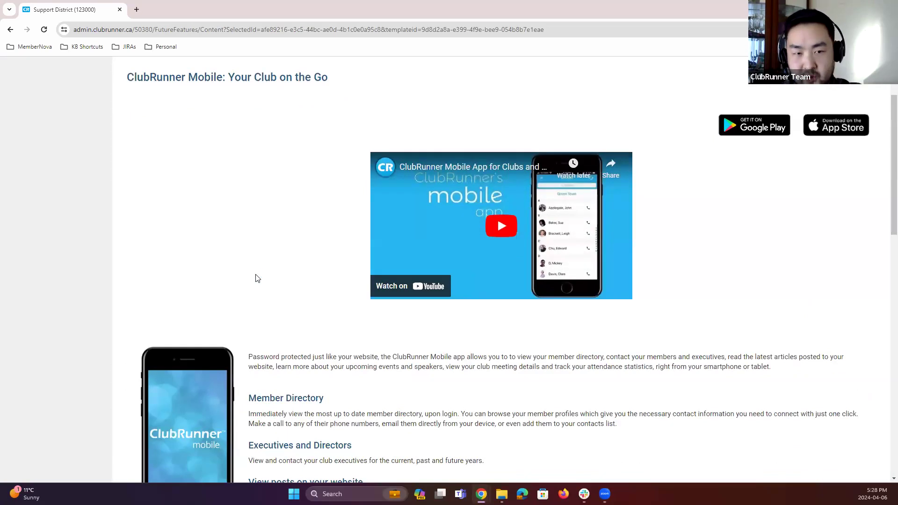
scroll(257, 278, "up", 2)
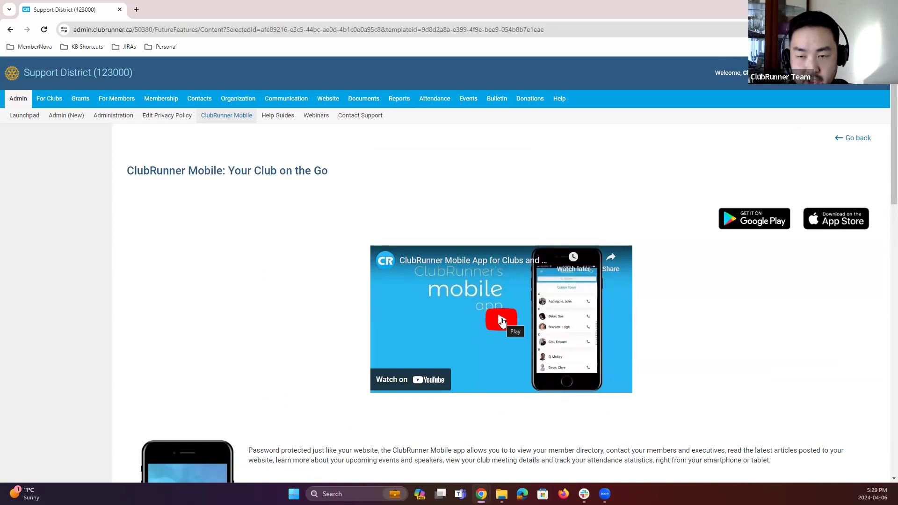
scroll(669, 324, "down", 3)
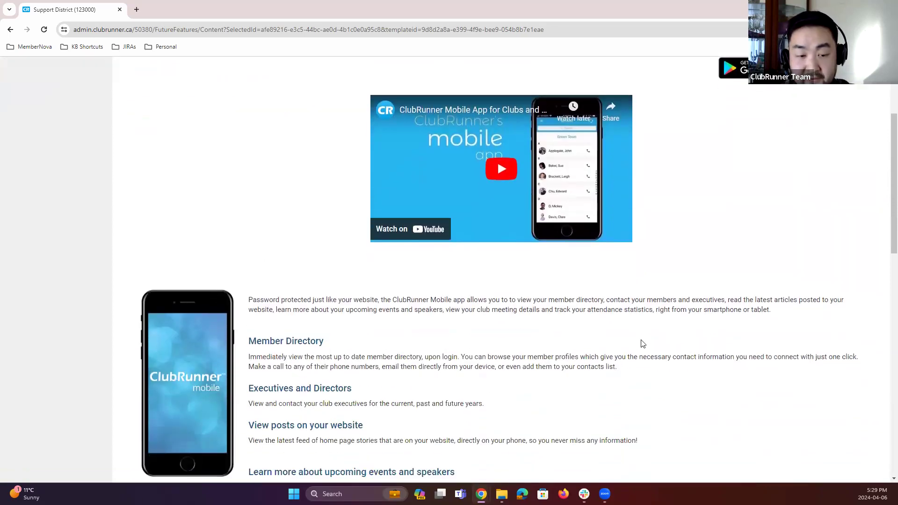
scroll(642, 344, "down", 2)
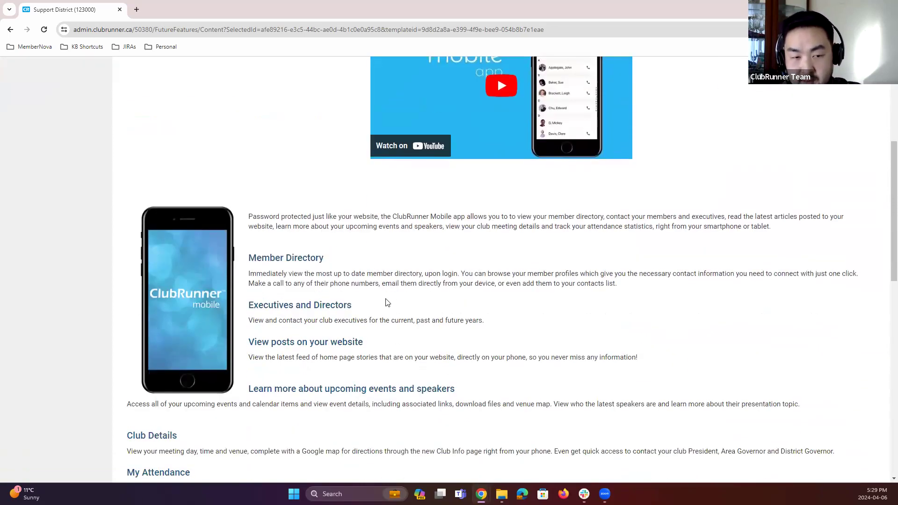
scroll(389, 305, "down", 1)
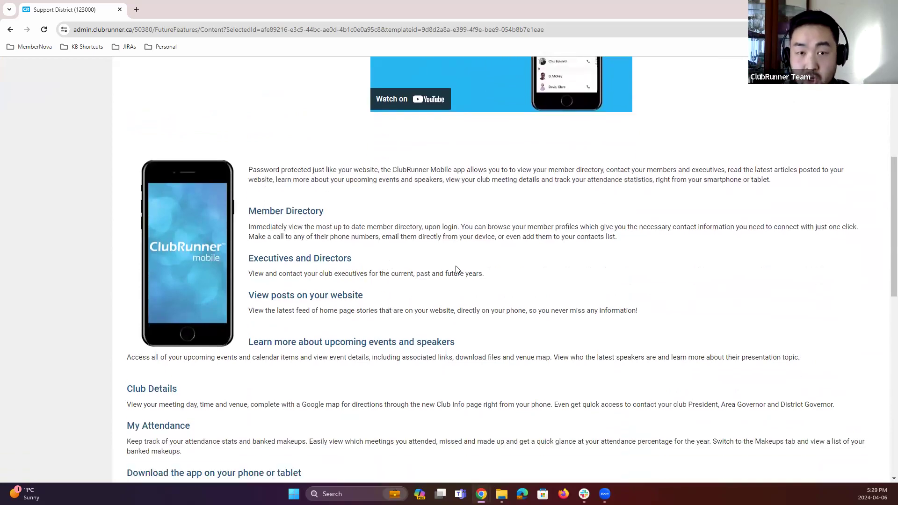
scroll(461, 265, "down", 1)
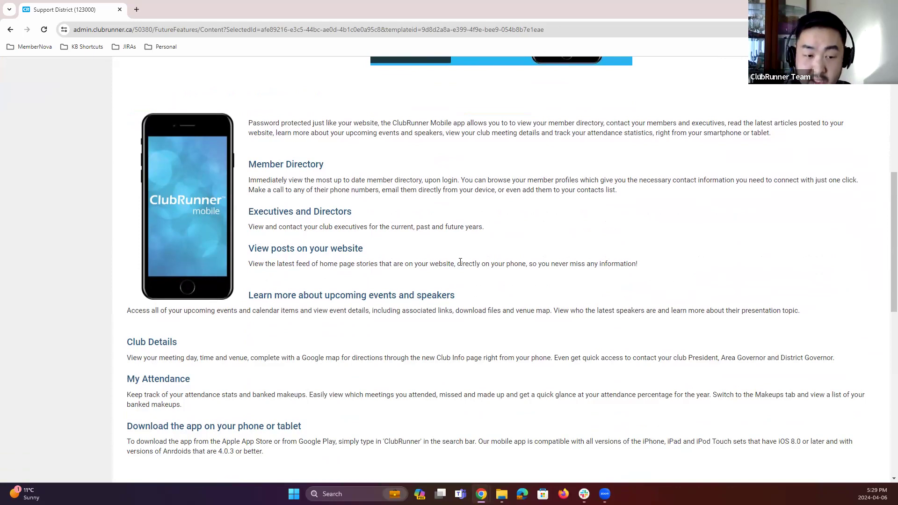
scroll(465, 350, "down", 1)
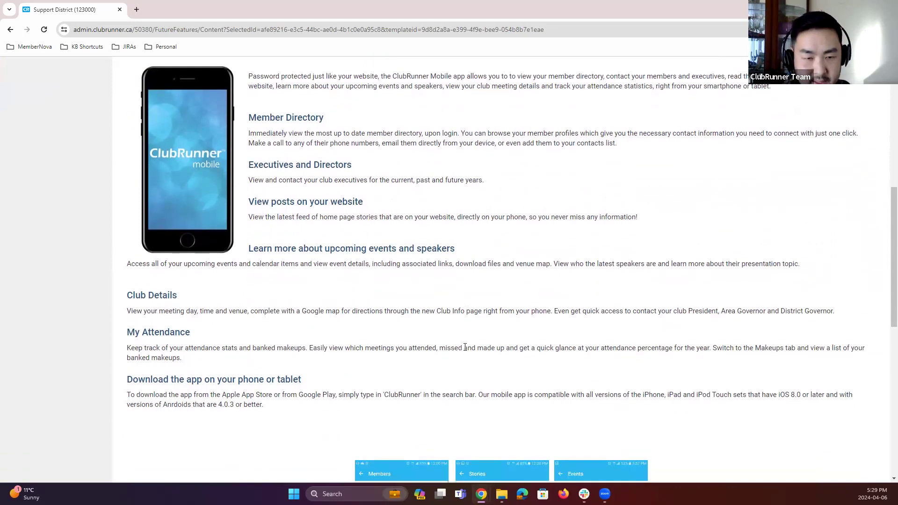
scroll(464, 347, "up", 1)
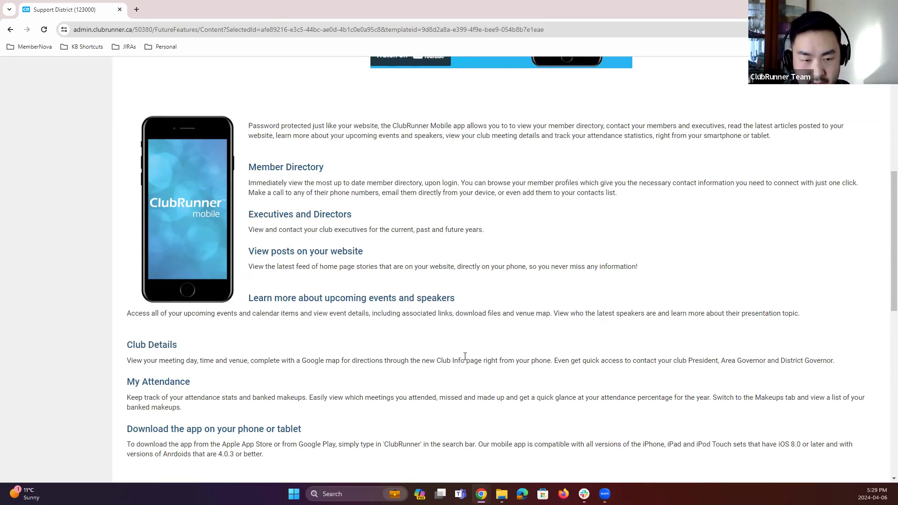
Step: Open the ClubRunner mobile app's Google Play store listing
scroll(466, 351, "up", 6)
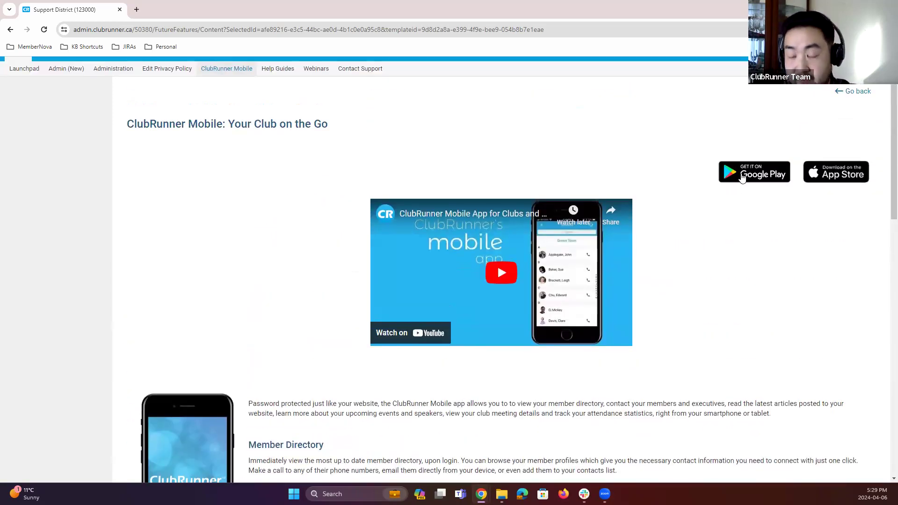
scroll(734, 290, "up", 1)
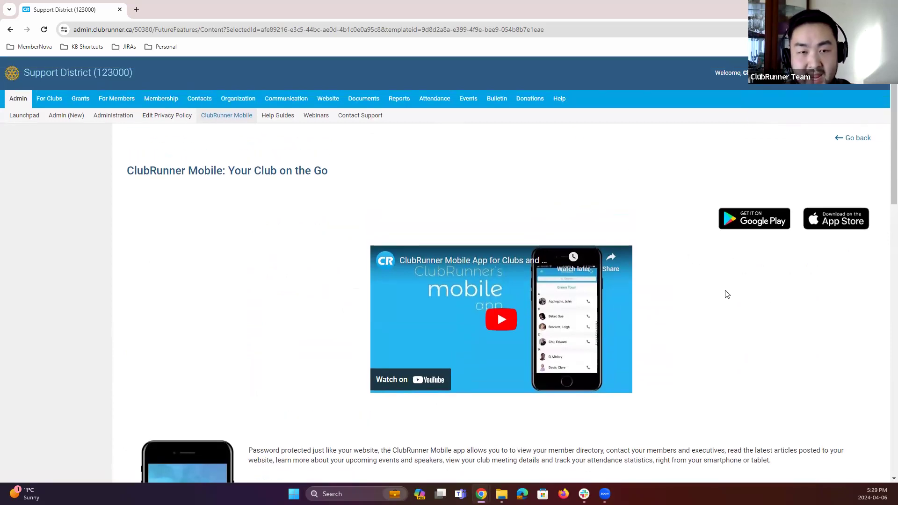
left_click(752, 225)
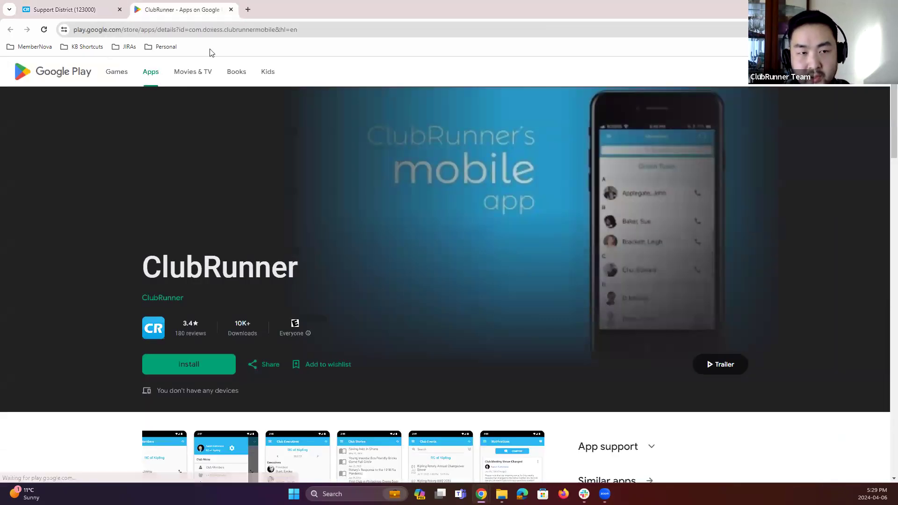
Step: Close the Google Play listing, open the ClubRunner app's App Store listing, then close it
left_click(231, 9)
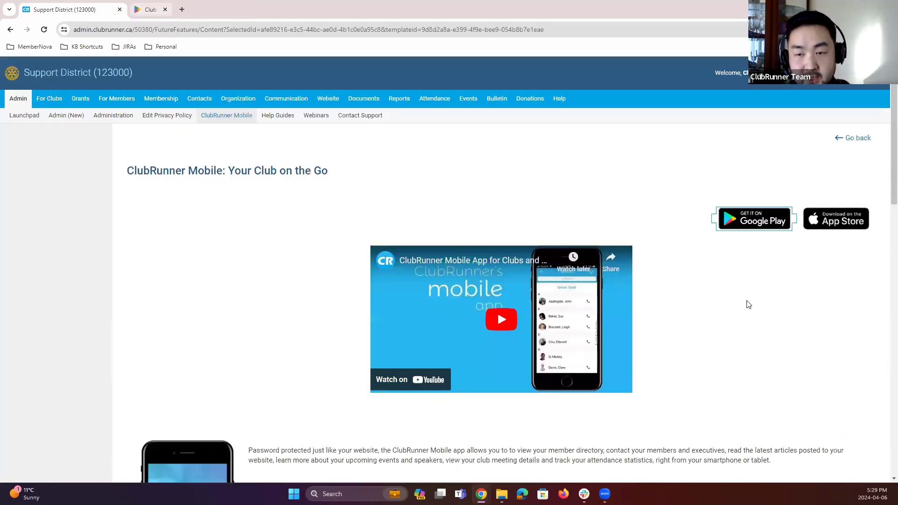
left_click(831, 223)
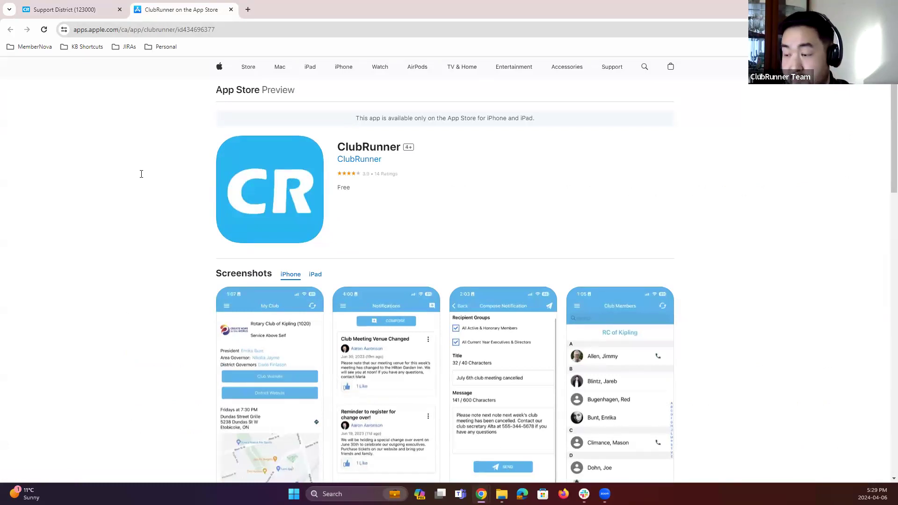
left_click(231, 10)
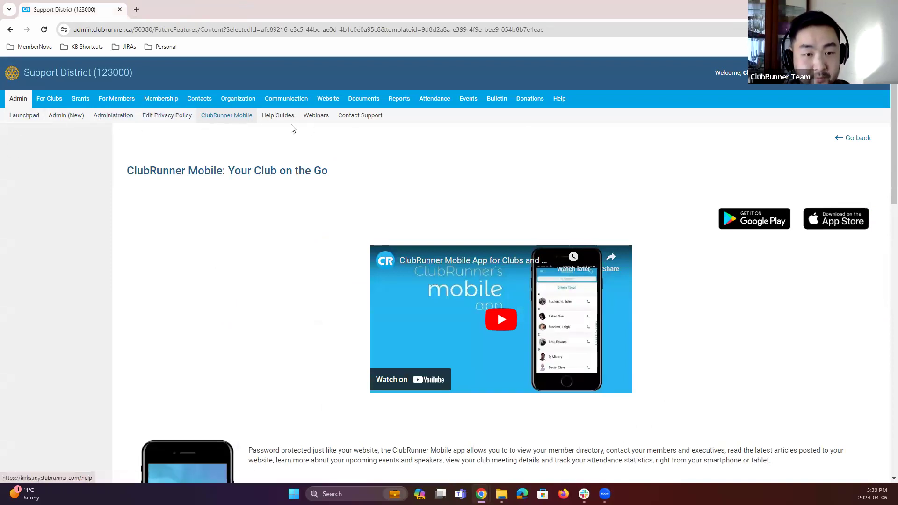
Step: Open Help Guides to browse the ClubRunner Support & Knowledgebase, then close that tab
left_click(277, 119)
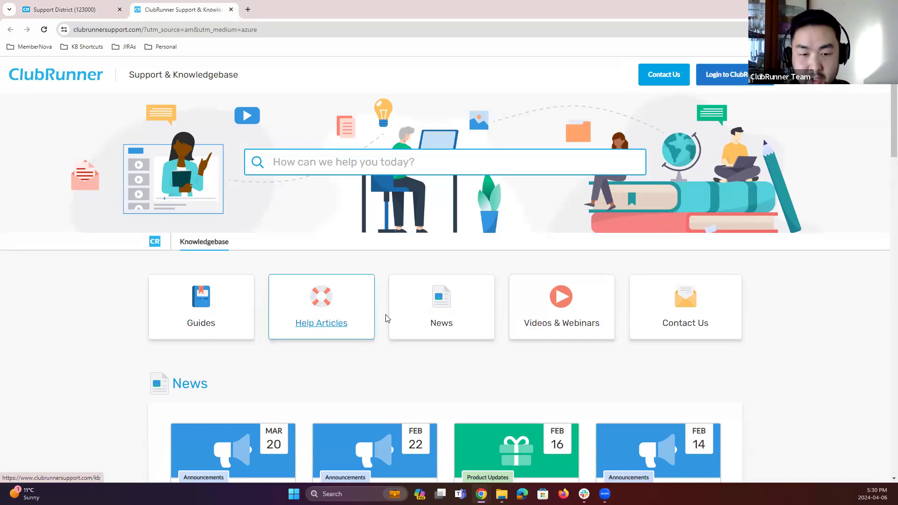
scroll(466, 318, "down", 2)
scroll(465, 318, "down", 2)
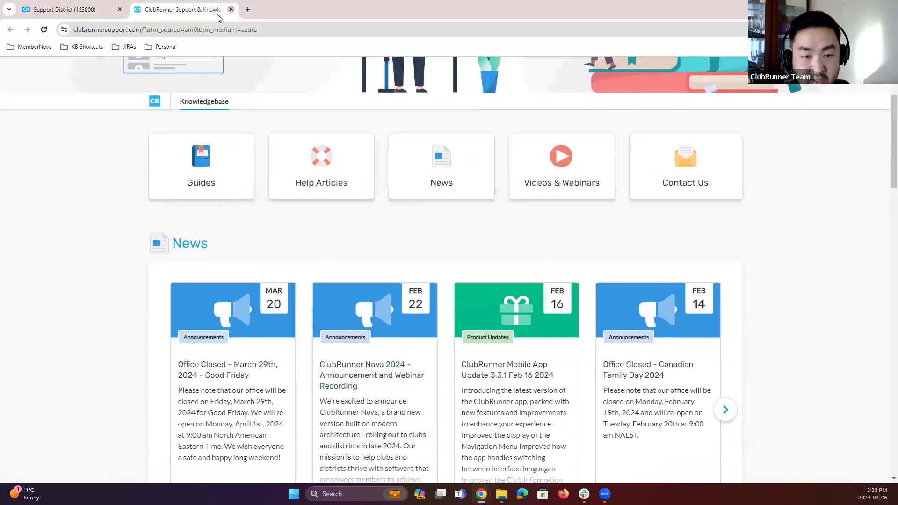
left_click(230, 10)
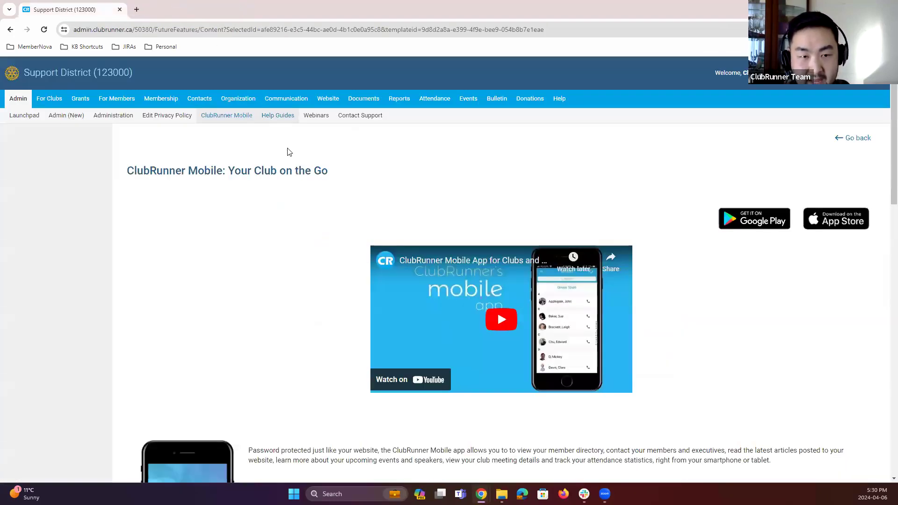
Step: Open the Webinars page and scroll through its webinar sessions before returning to the district site
left_click(316, 118)
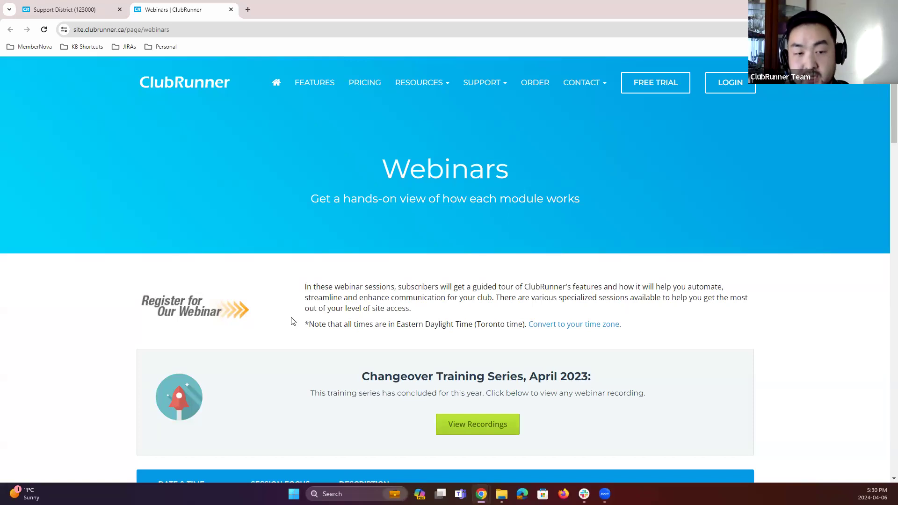
scroll(291, 321, "down", 4)
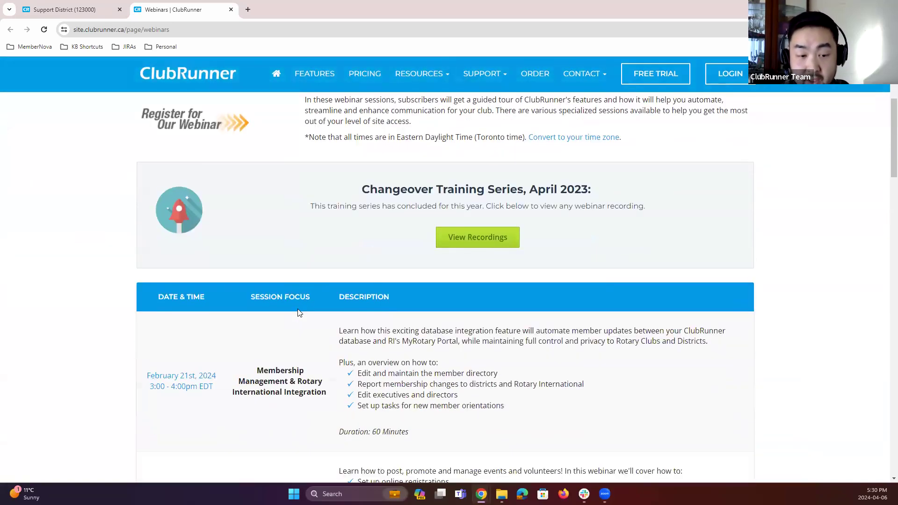
scroll(299, 312, "up", 4)
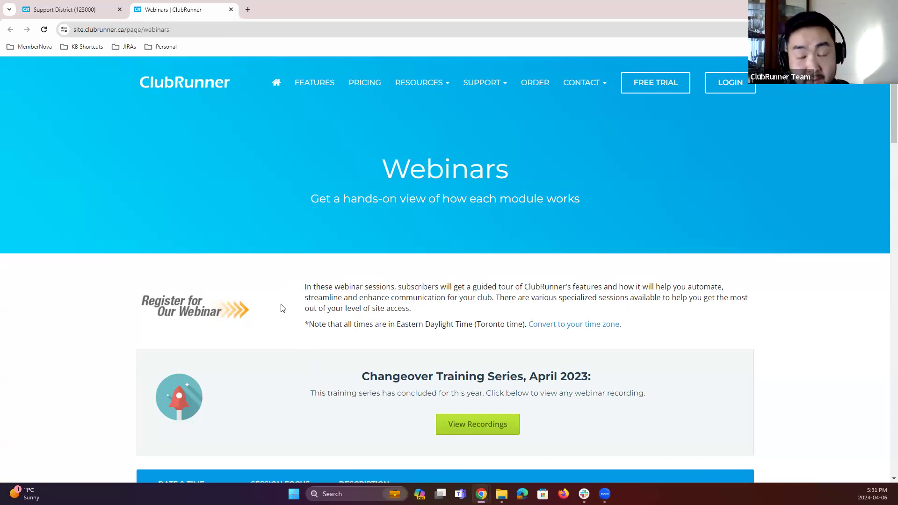
left_click(88, 15)
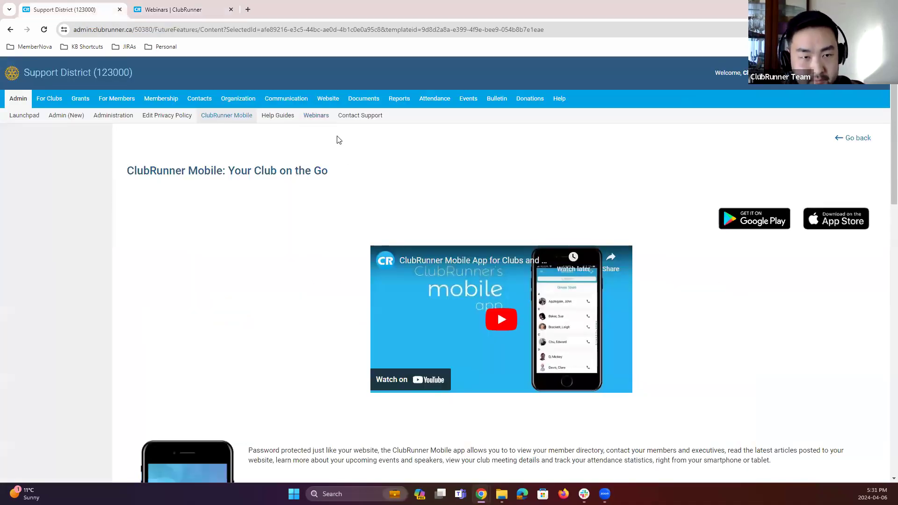
Step: Open Contact Support and scroll through the Contact Us ticket form before returning to the district site
left_click(358, 115)
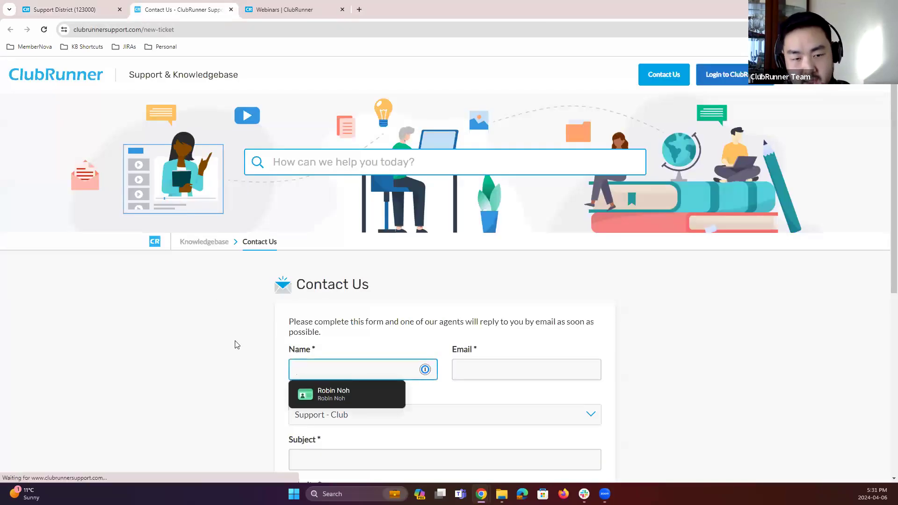
scroll(237, 325, "down", 3)
left_click(256, 286)
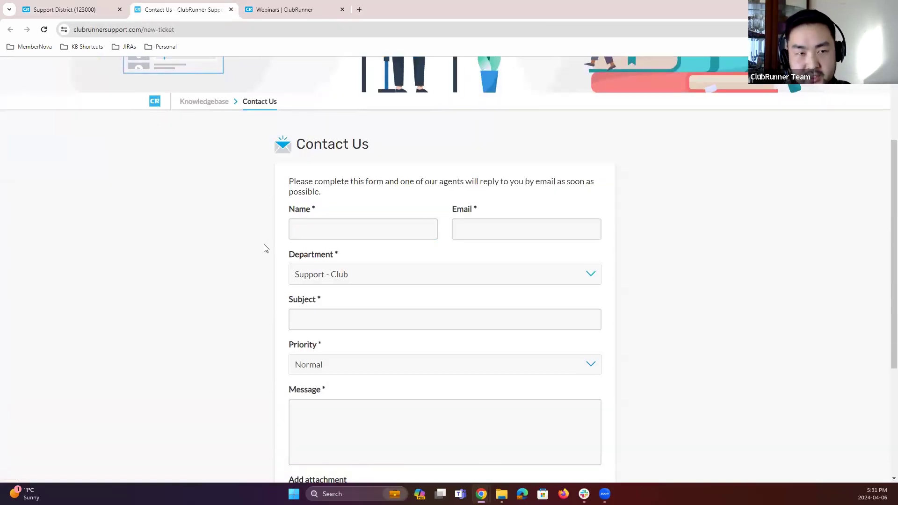
scroll(260, 248, "down", 1)
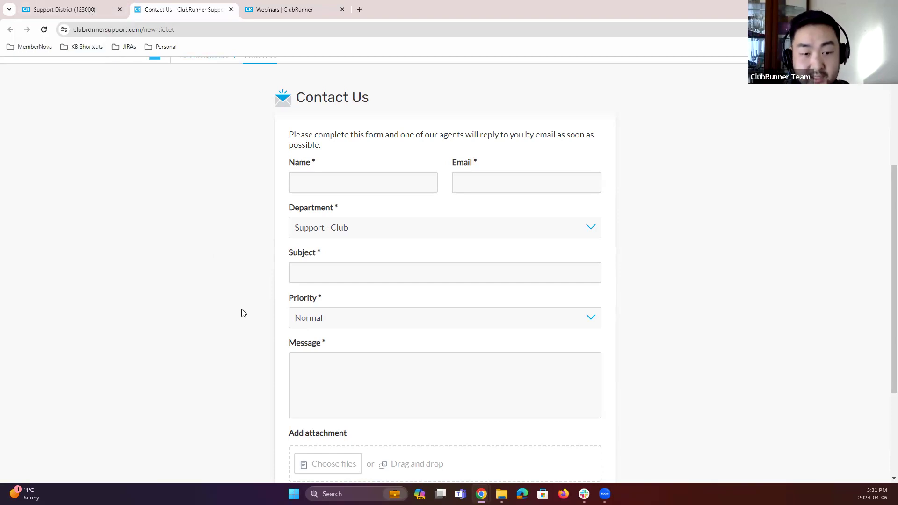
scroll(387, 375, "down", 3)
scroll(276, 384, "up", 7)
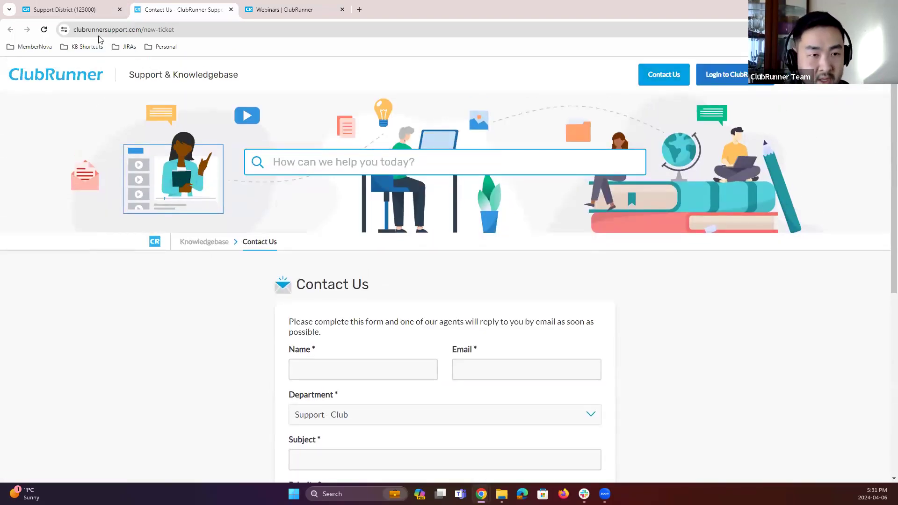
left_click(77, 11)
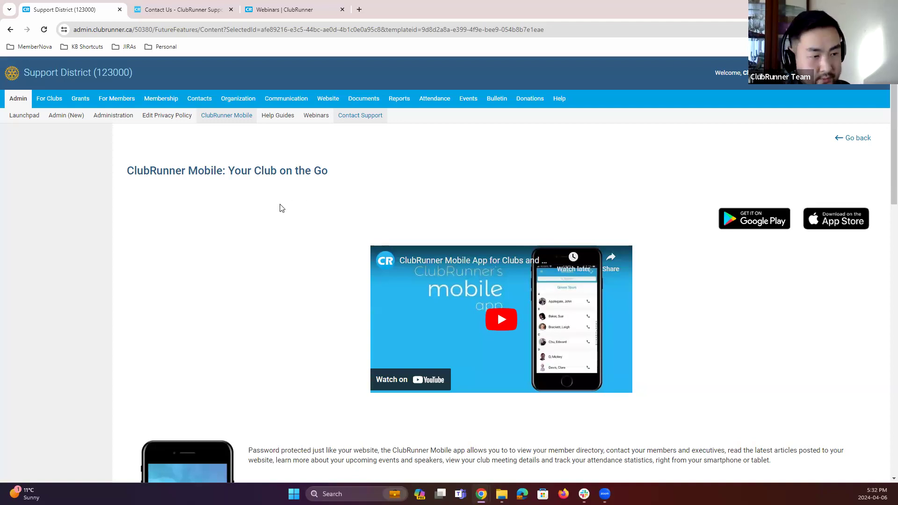
Step: Log out of the district site and switch to the Rotary Club of Kipling admin site, closing the login tab
scroll(273, 215, "down", 1)
scroll(273, 216, "up", 1)
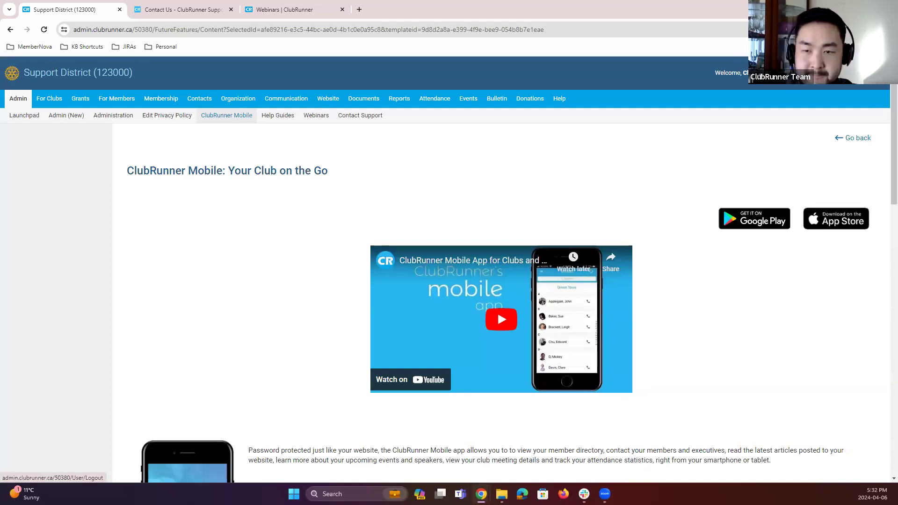
left_click(872, 73)
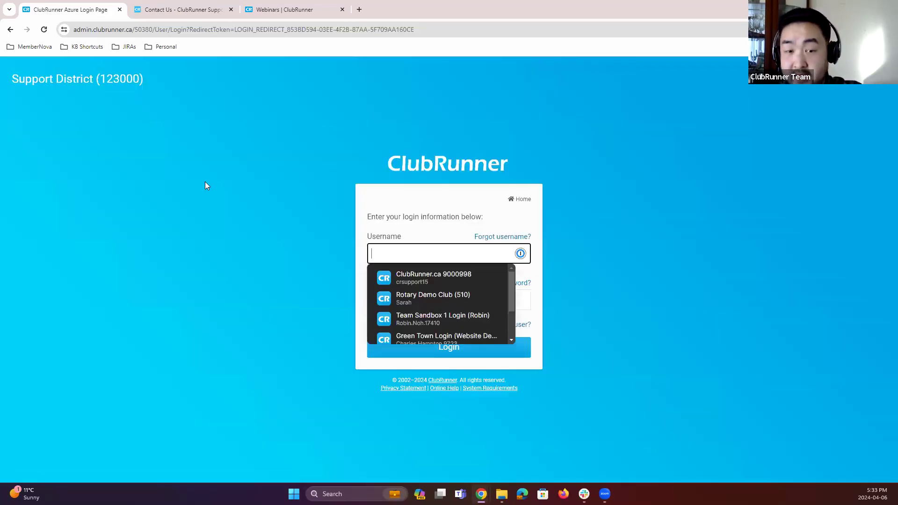
left_click(205, 182)
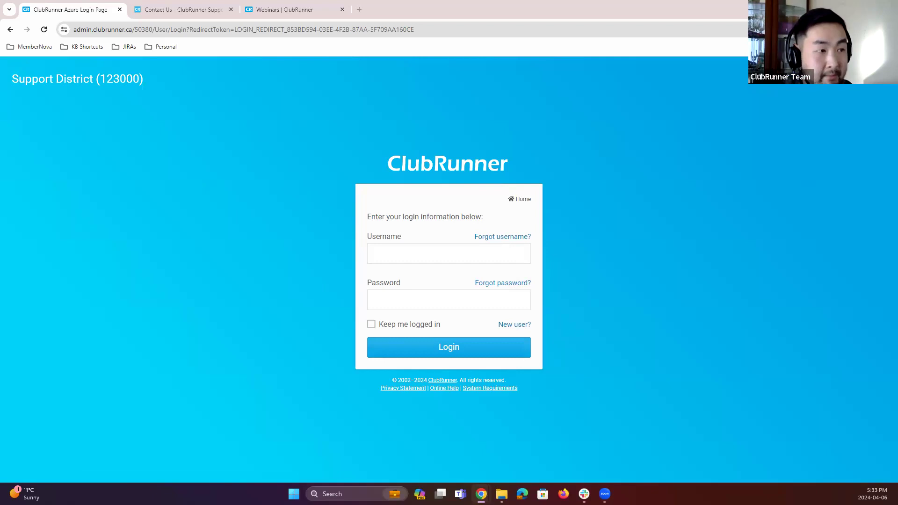
left_click_drag(194, 1, 194, 5)
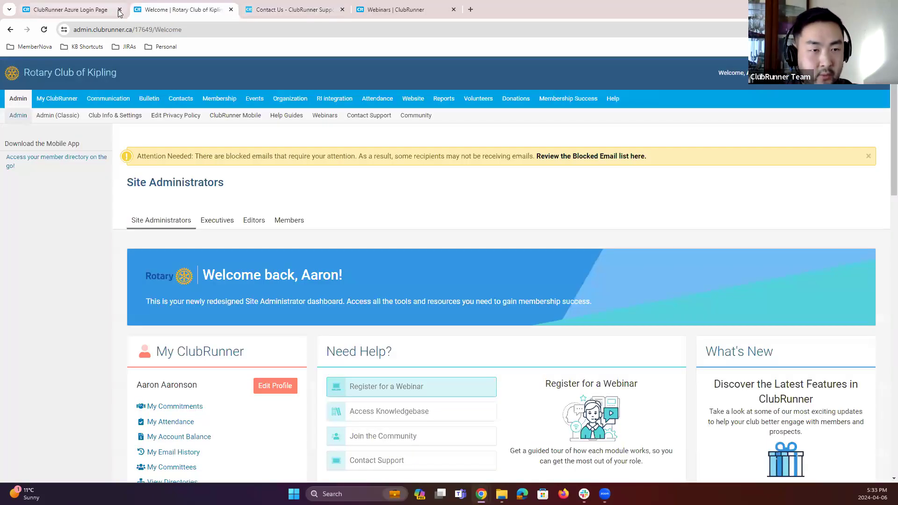
left_click(119, 10)
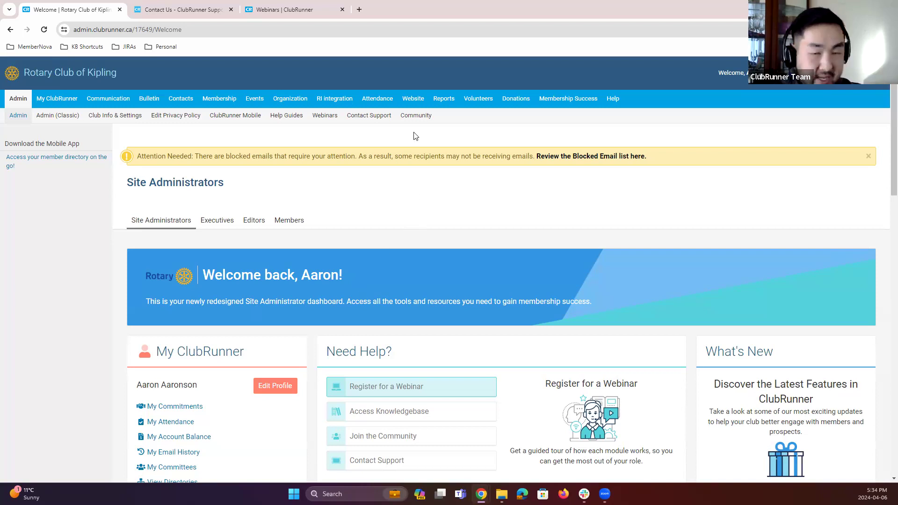
Step: Open the Website Designer Home for the Rotary Club of Kipling
left_click(410, 107)
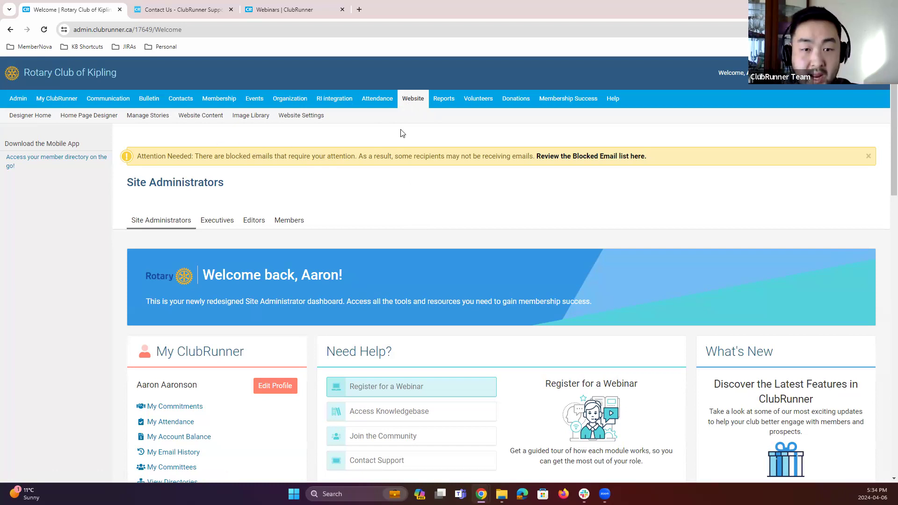
left_click(28, 107)
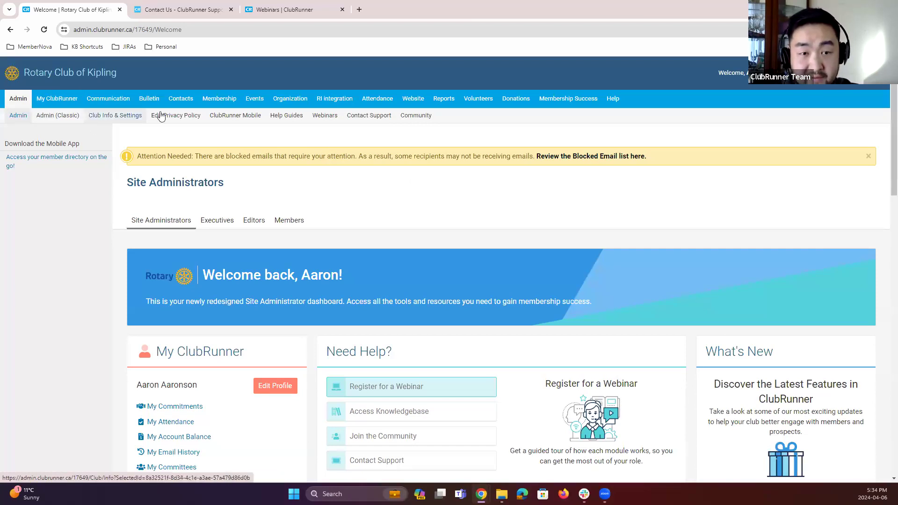
left_click(414, 104)
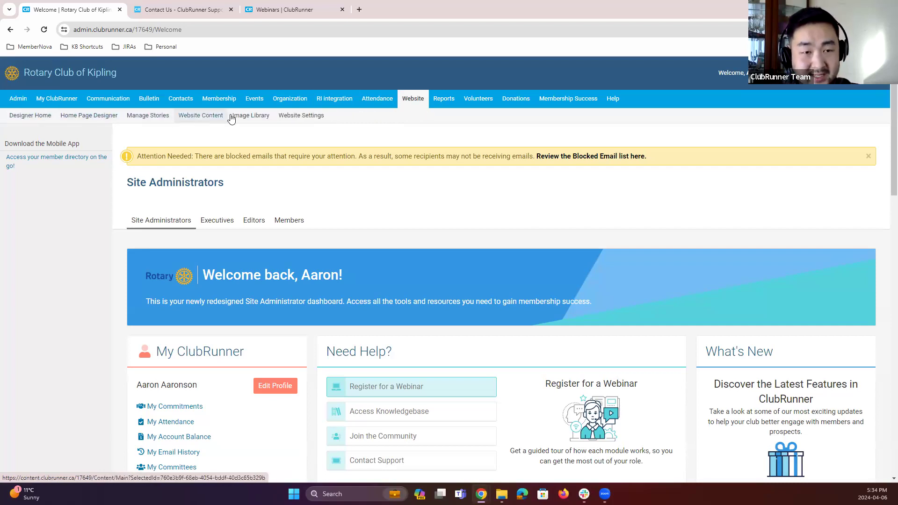
left_click(40, 116)
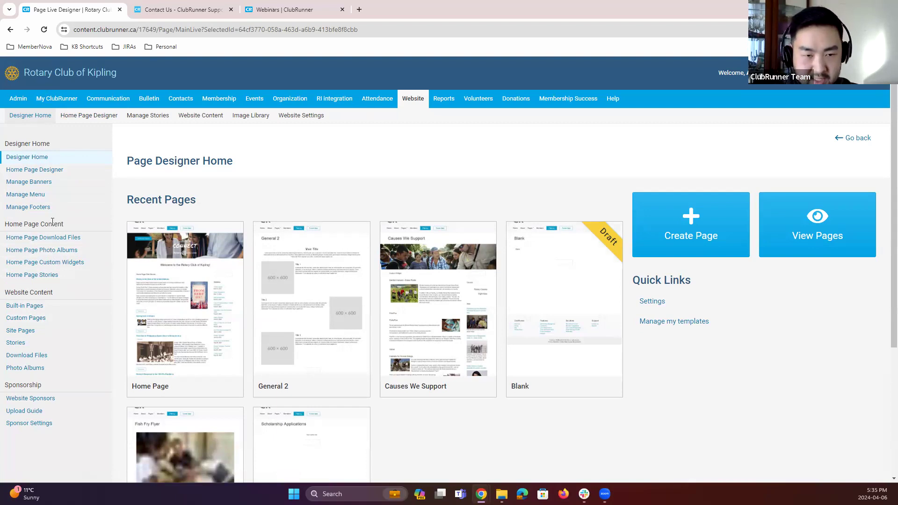
Step: Open the Home Page Designer and scroll through the home page layout and widget panel
left_click(113, 121)
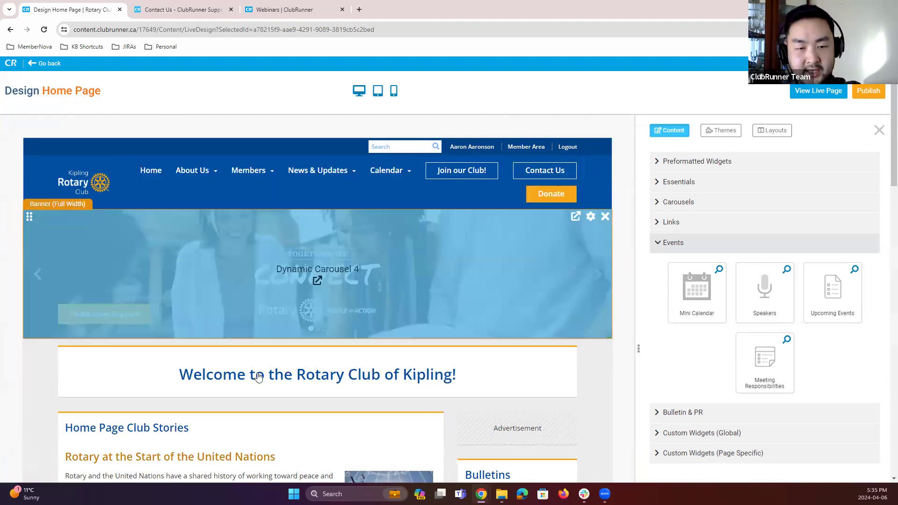
scroll(384, 396, "down", 1)
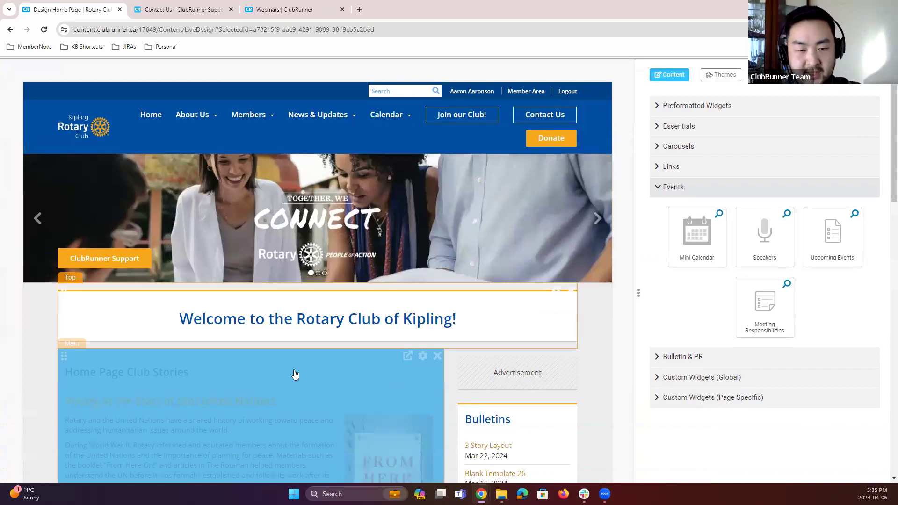
scroll(304, 353, "down", 2)
scroll(306, 353, "down", 2)
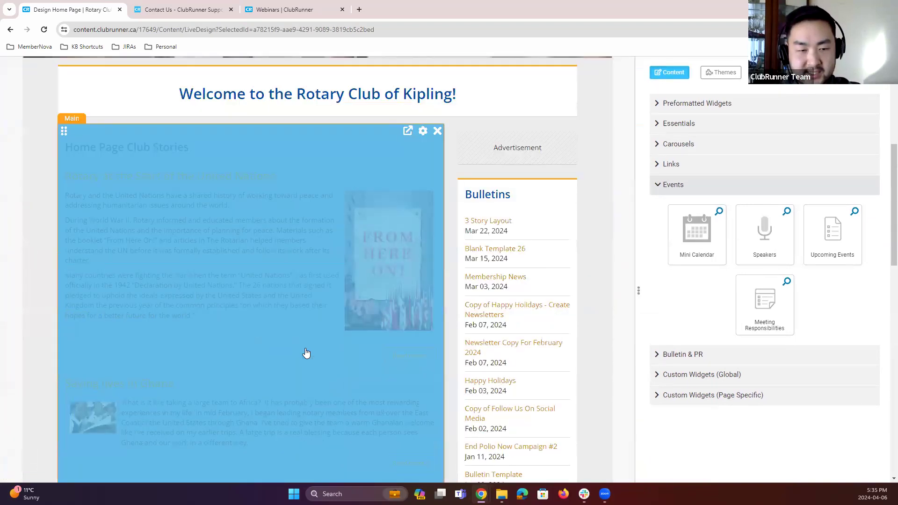
scroll(517, 316, "down", 3)
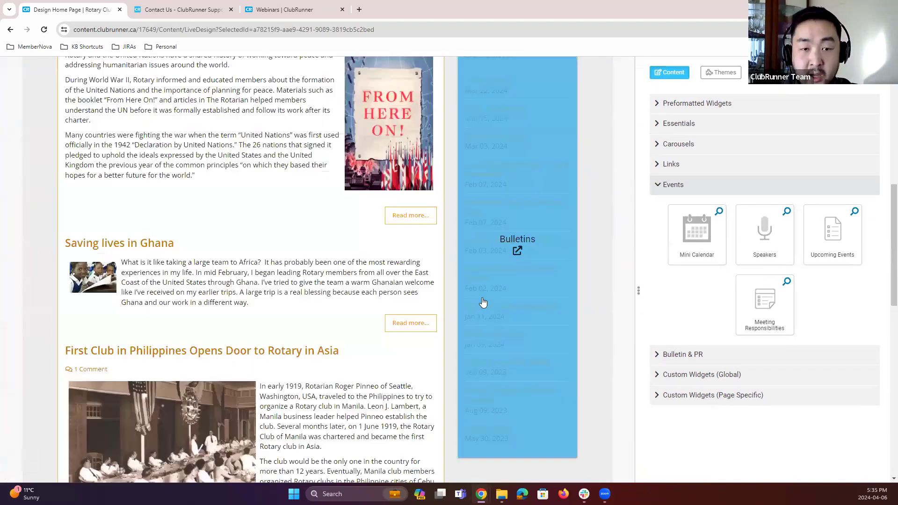
scroll(483, 303, "up", 6)
scroll(484, 86, "up", 2)
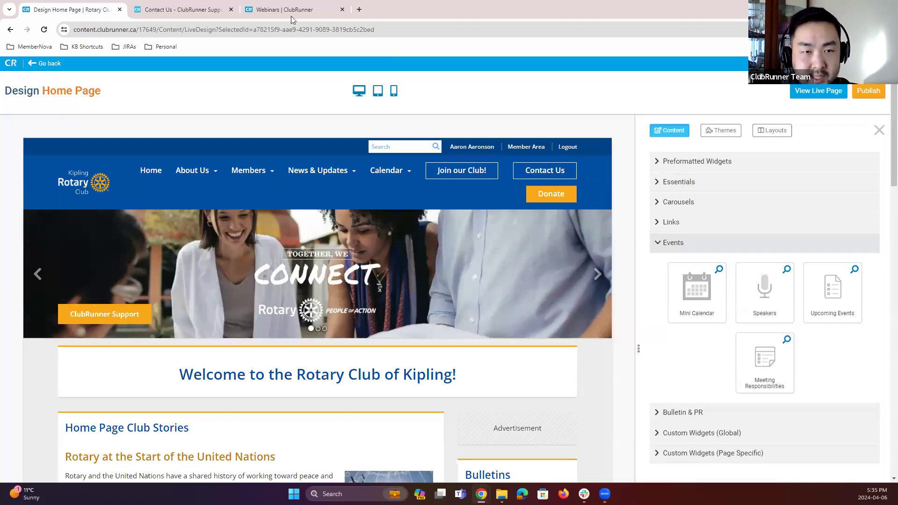
Step: Close the webinar and contact tabs, view the live home page and scroll through it, then return to the designer
left_click(231, 9)
left_click(231, 10)
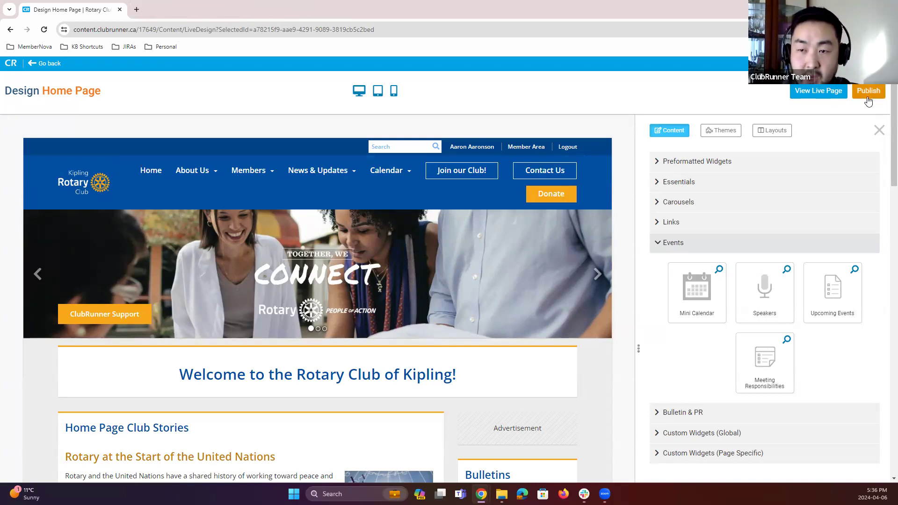
left_click(816, 97)
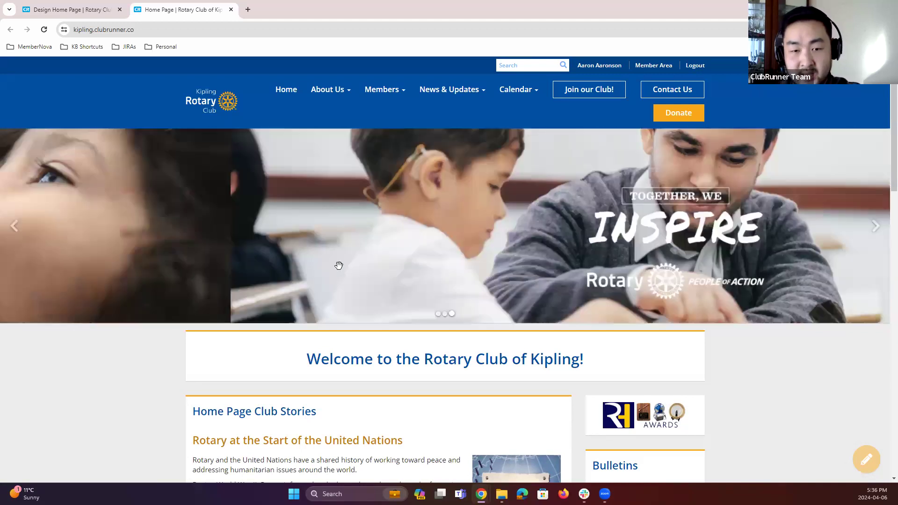
scroll(605, 273, "down", 5)
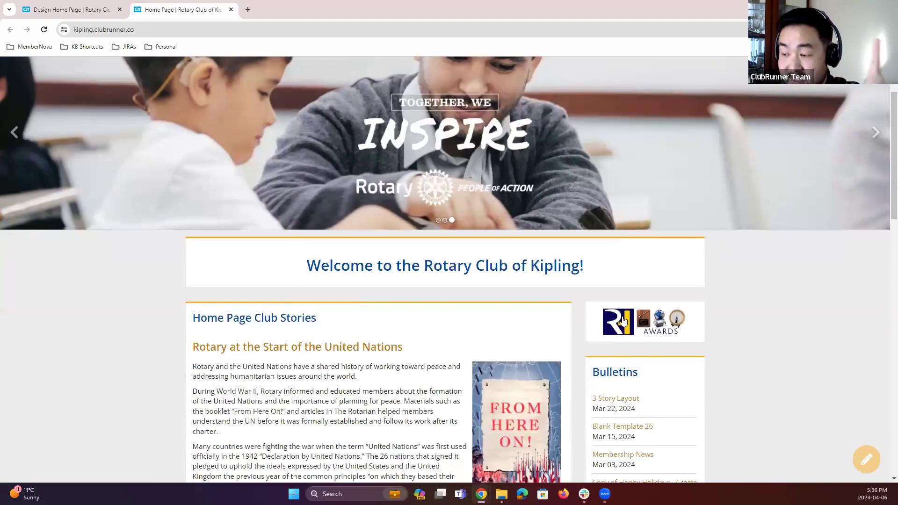
scroll(602, 338, "down", 2)
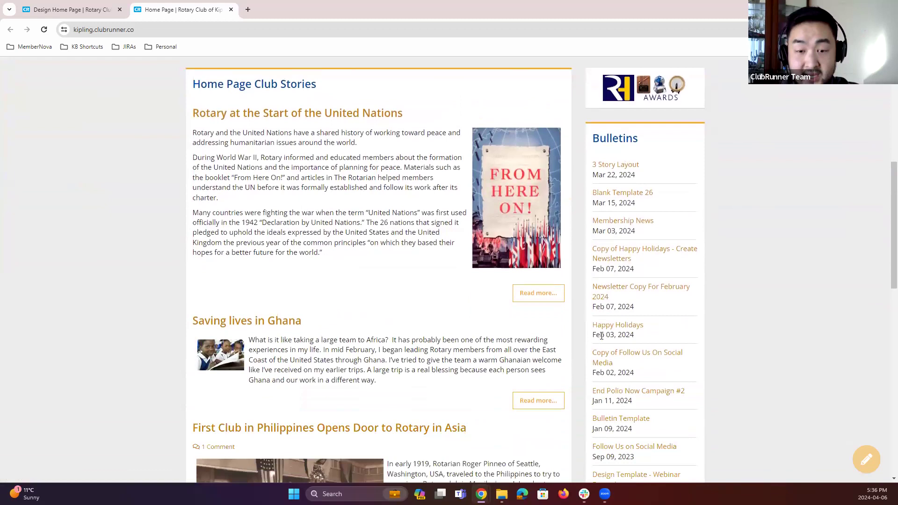
scroll(590, 328, "up", 2)
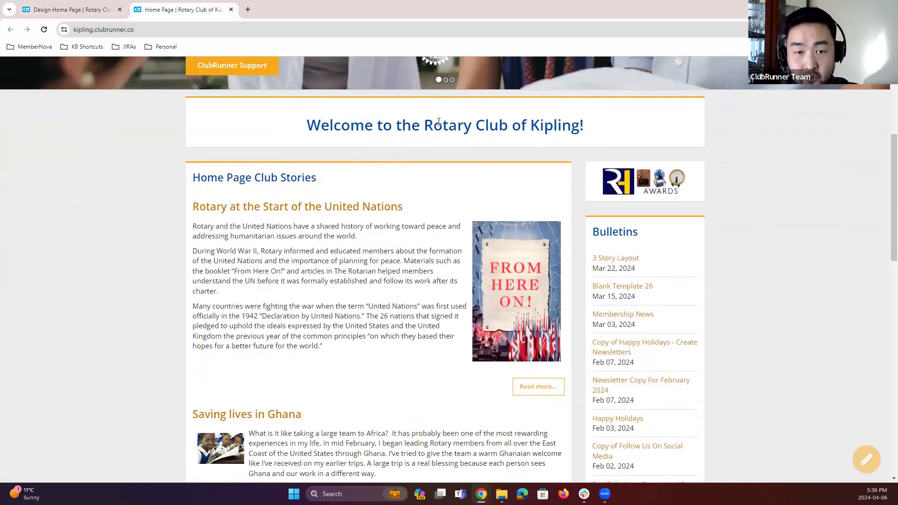
left_click(57, 8)
scroll(412, 401, "down", 3)
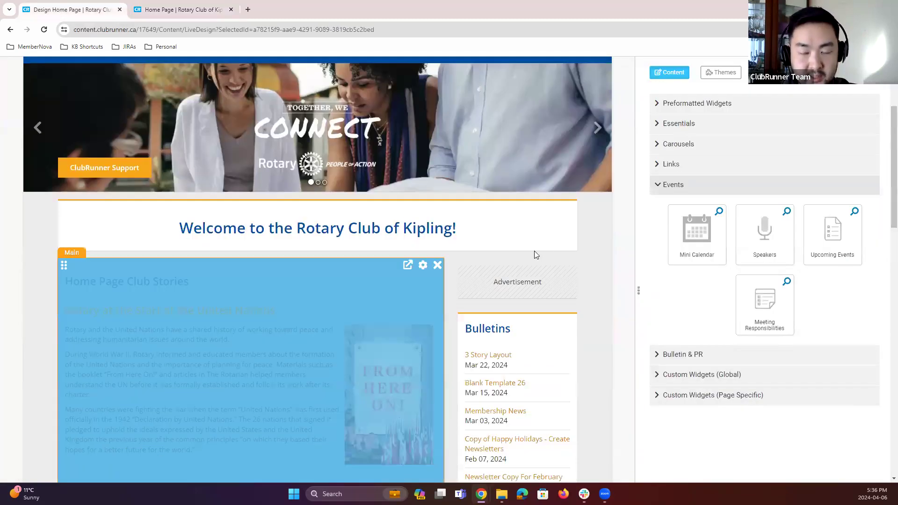
Step: Return to the home page designer and collapse the Events widget category
scroll(516, 248, "down", 1)
key("ctrl+Tab")
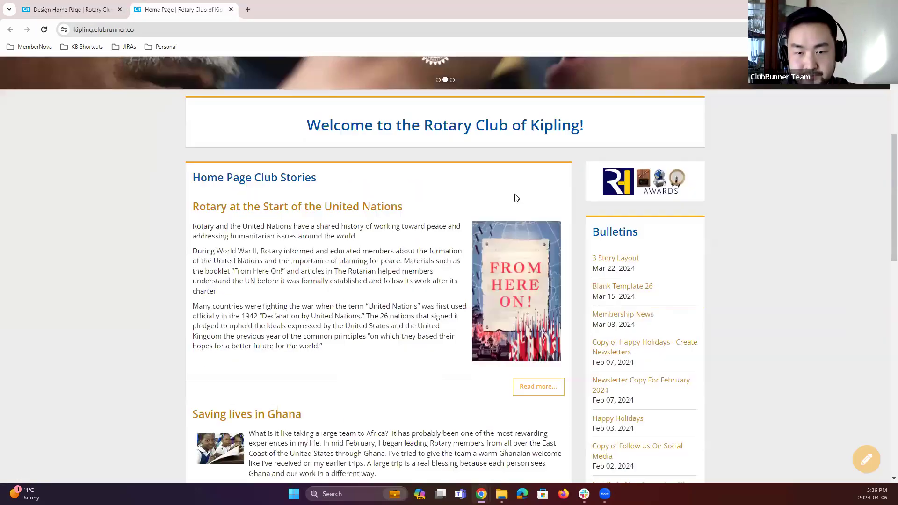
left_click(90, 15)
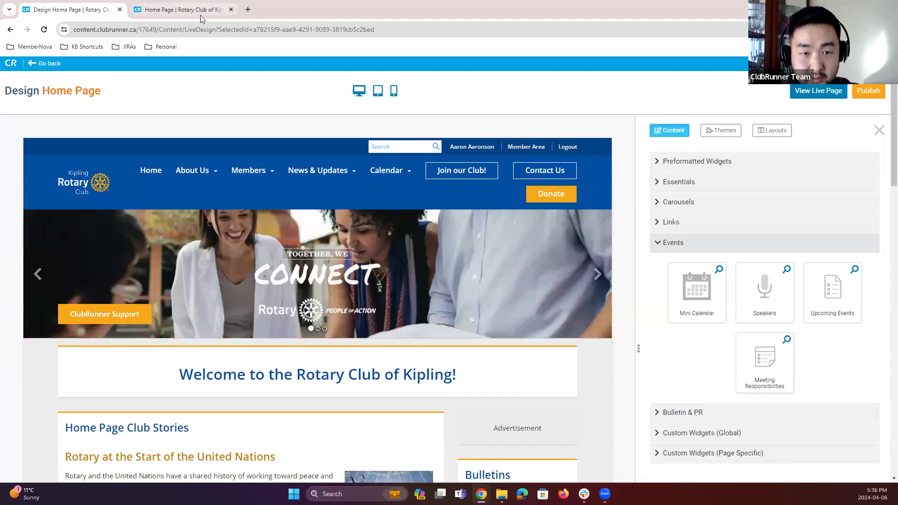
left_click(681, 241)
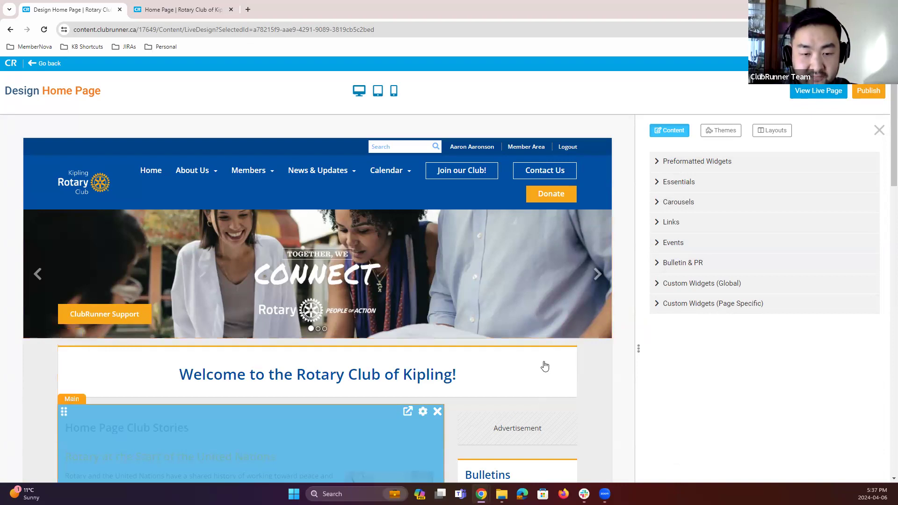
Step: Open the Themes panel and browse the available website themes and color schemes
left_click(720, 130)
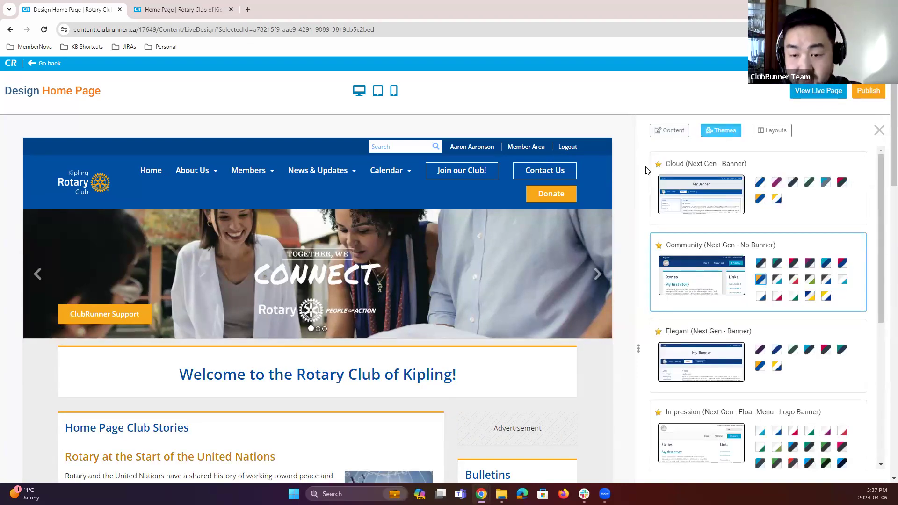
scroll(646, 172, "down", 2)
scroll(646, 173, "up", 2)
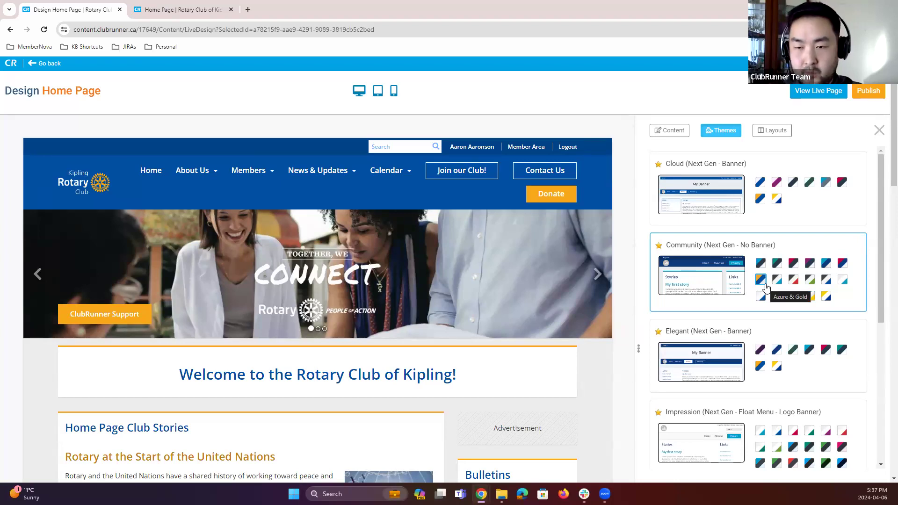
scroll(767, 299, "down", 3)
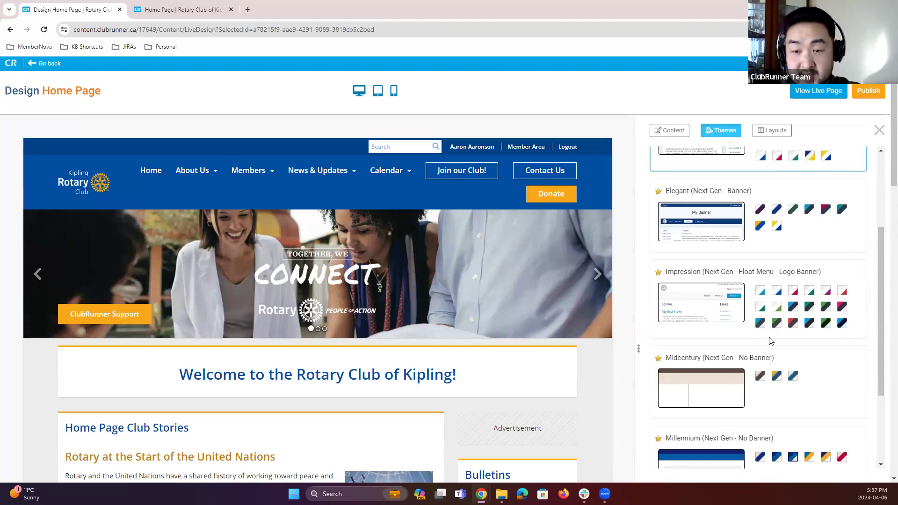
scroll(789, 269, "up", 2)
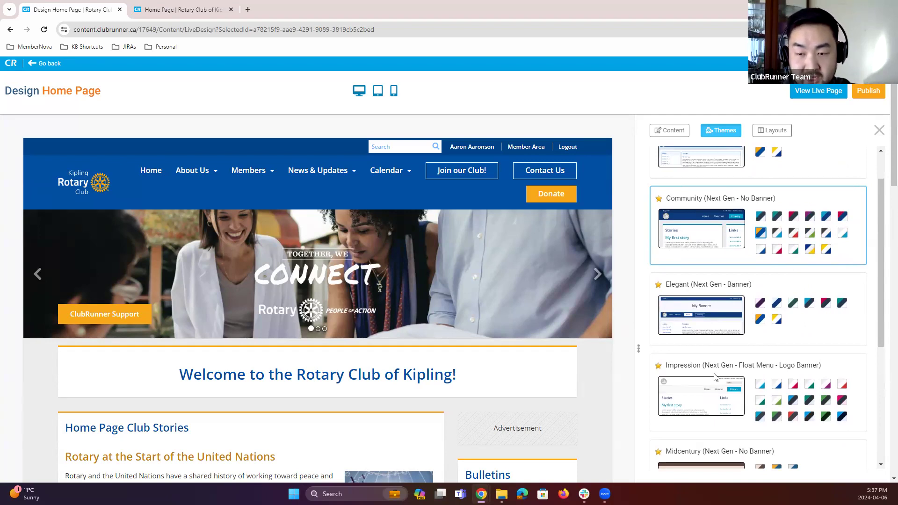
Step: Apply the Impression (Next Gen - Float Menu - Logo Banner) theme with the Dark Blue & Blue color scheme
left_click(689, 401)
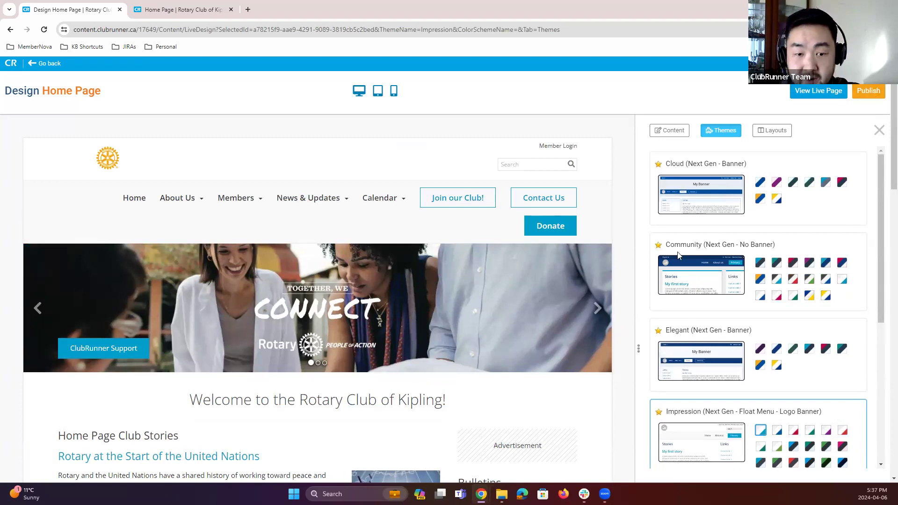
scroll(757, 337, "down", 1)
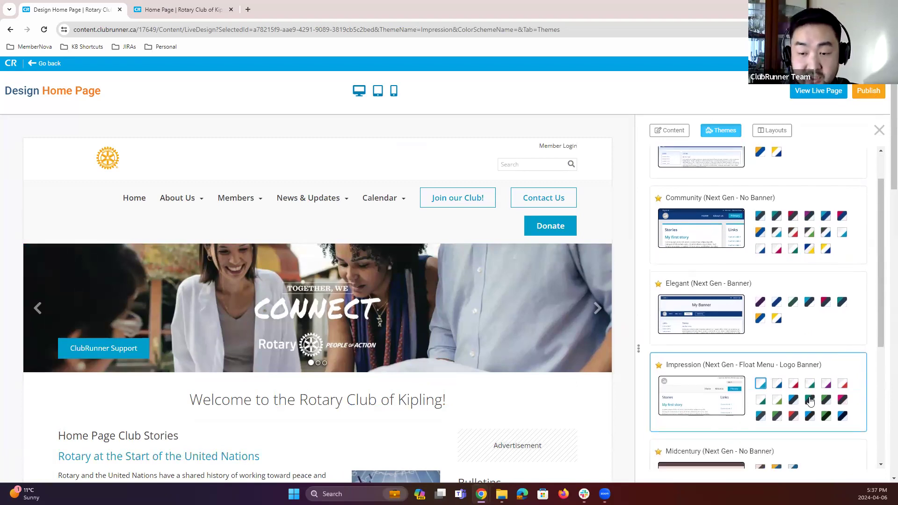
left_click(842, 418)
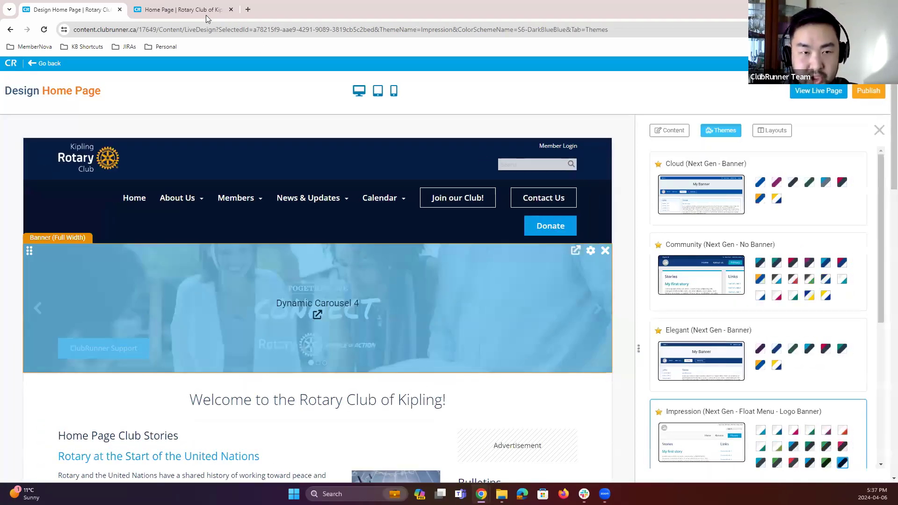
Step: Preview the live page, publish the home page with the Impression theme, and open the live site
left_click(811, 91)
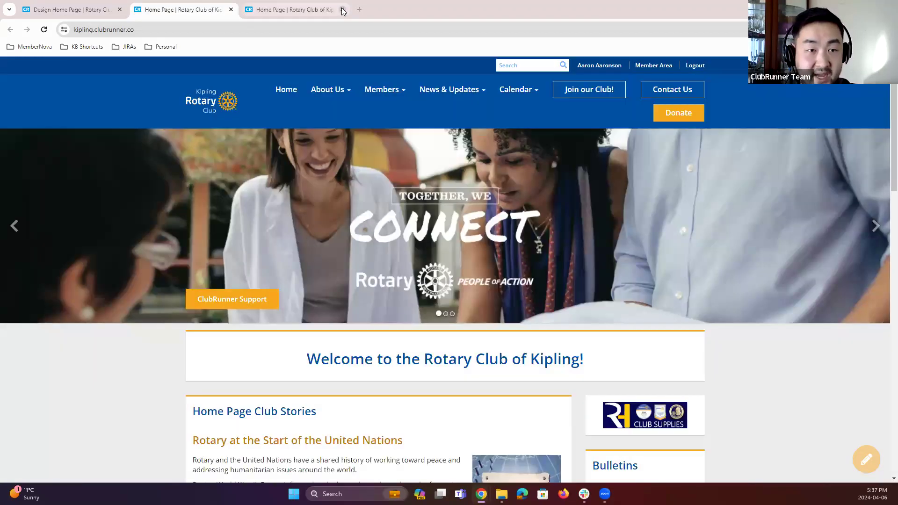
left_click(343, 10)
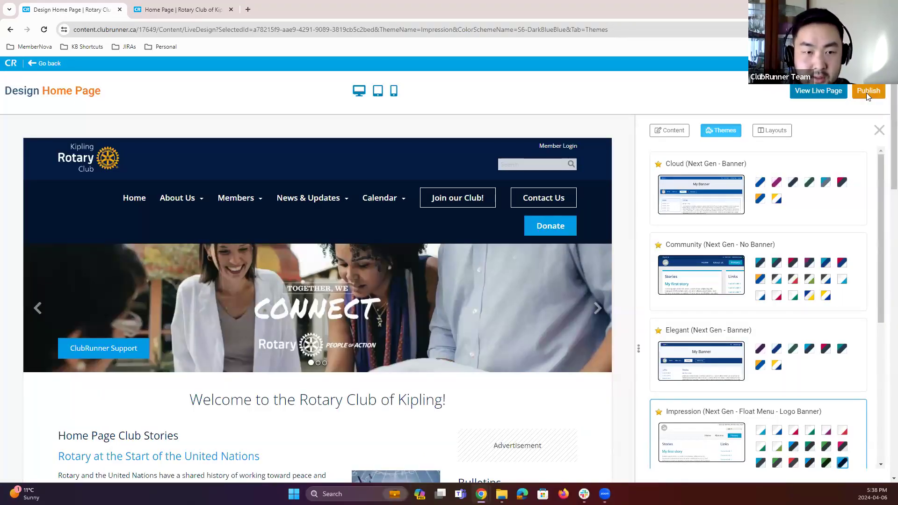
left_click(866, 92)
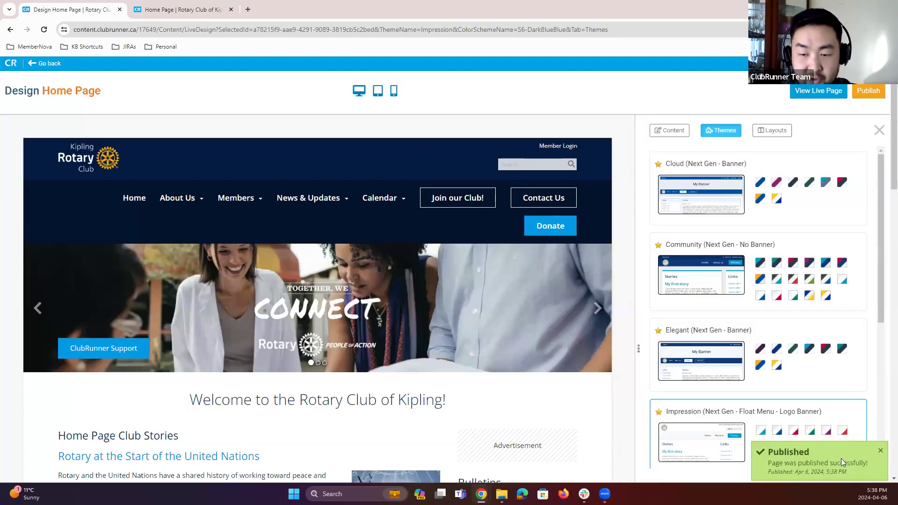
left_click(231, 10)
left_click(818, 91)
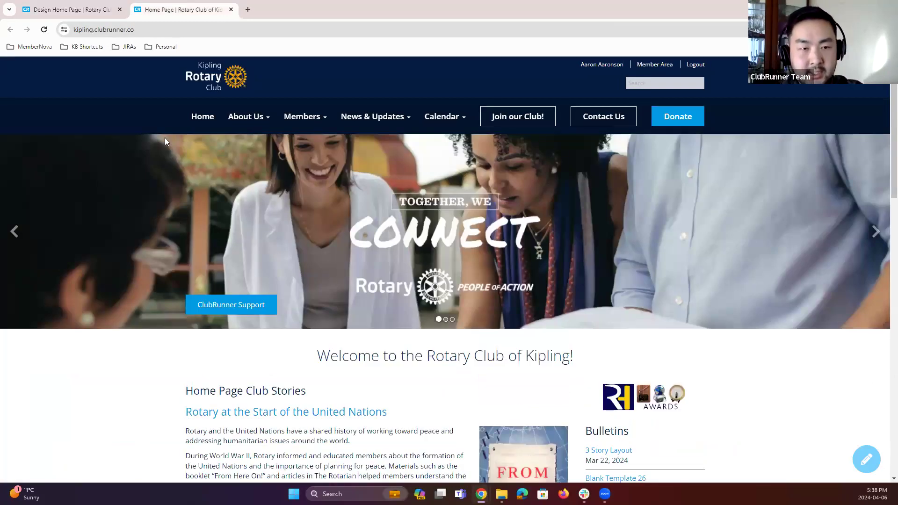
Step: Apply the Vision (Next Gen - No Banner Float Menu) theme with its blue and yellow scheme and preview it live
left_click(71, 14)
scroll(721, 365, "down", 5)
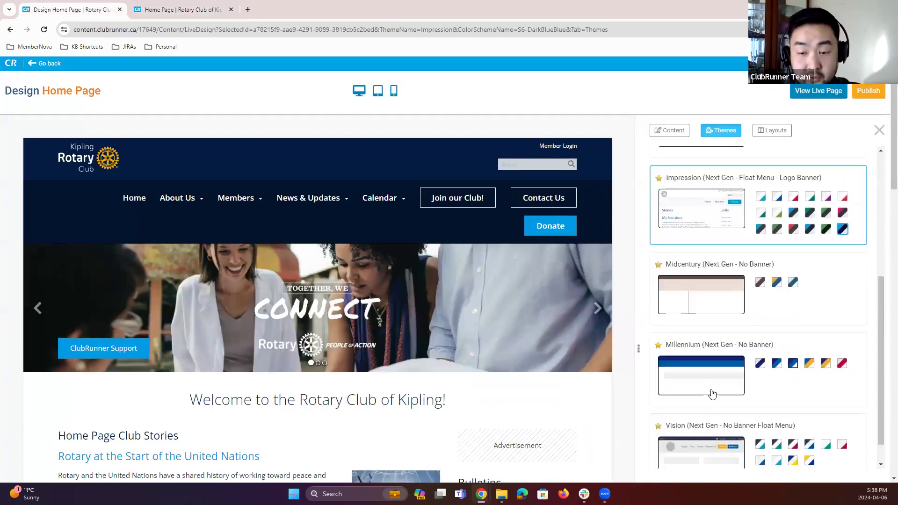
scroll(712, 395, "down", 1)
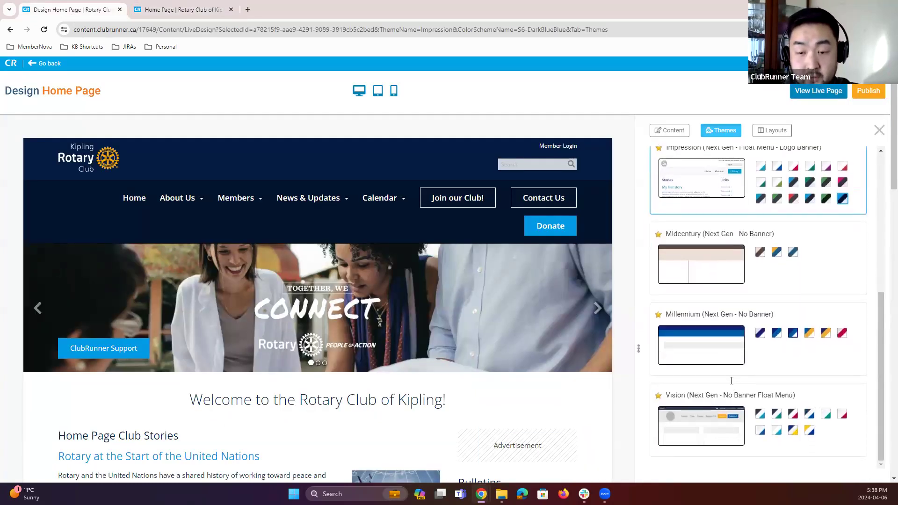
left_click(810, 431)
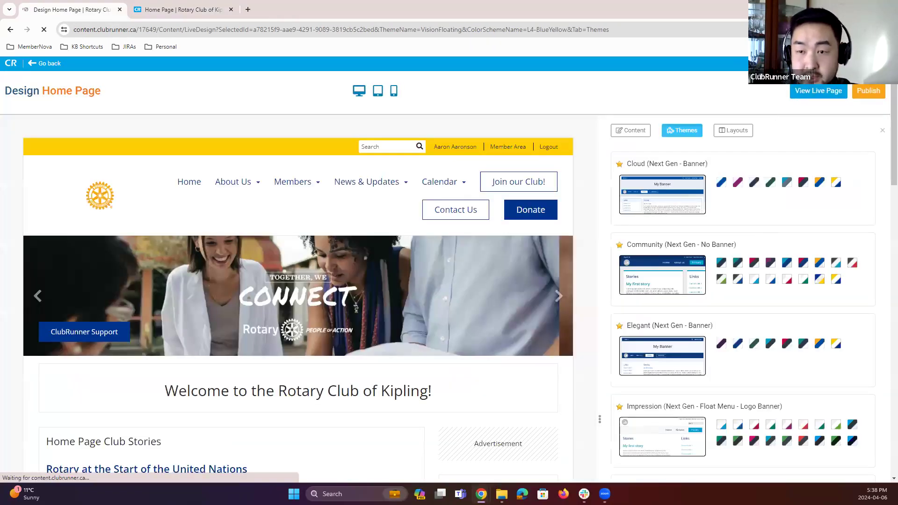
left_click(811, 96)
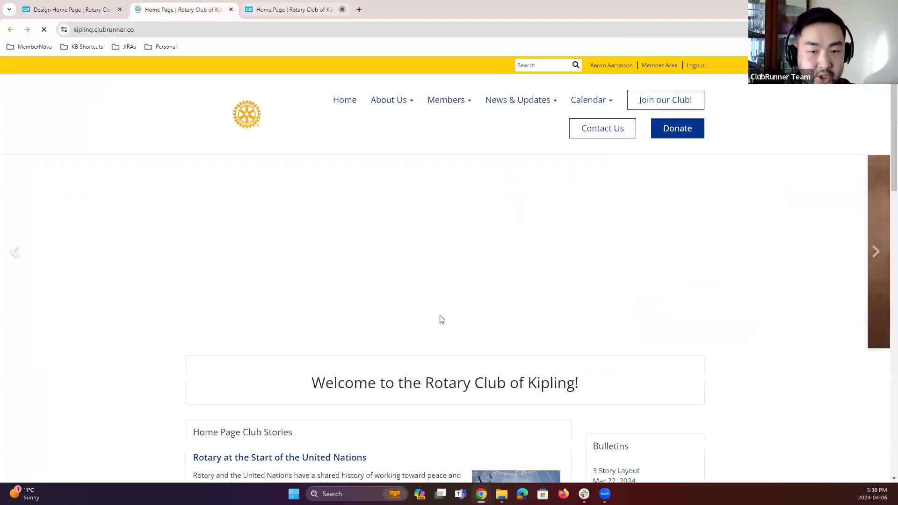
left_click(342, 9)
left_click(231, 9)
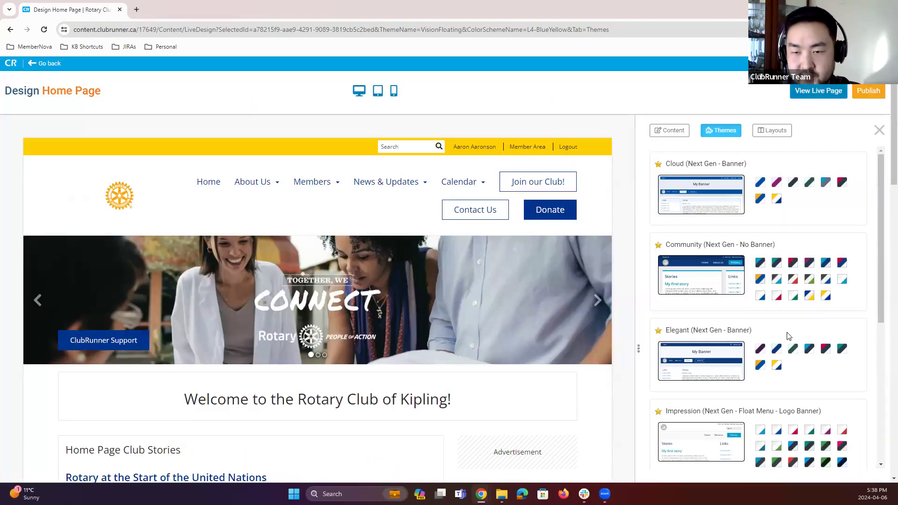
Step: Switch to the Impression theme's Dark Blue Grey Red color scheme and publish the home page
scroll(789, 337, "down", 4)
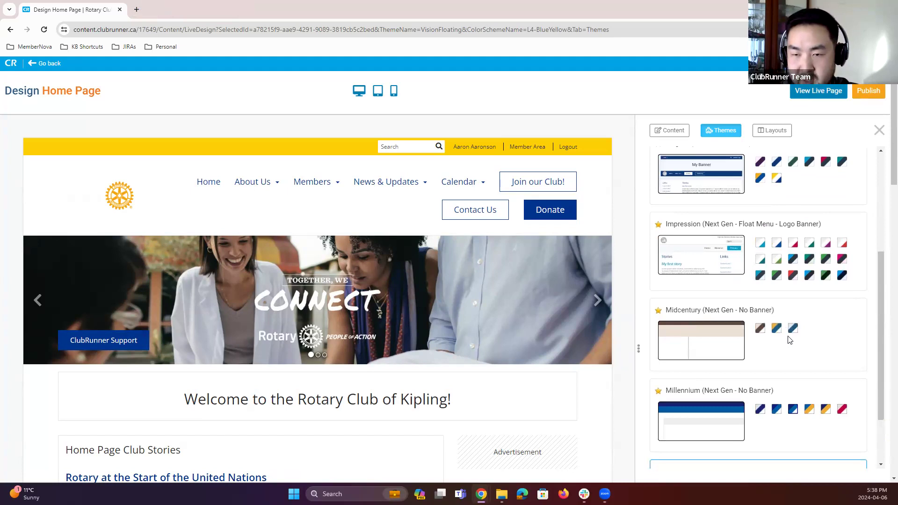
left_click(796, 275)
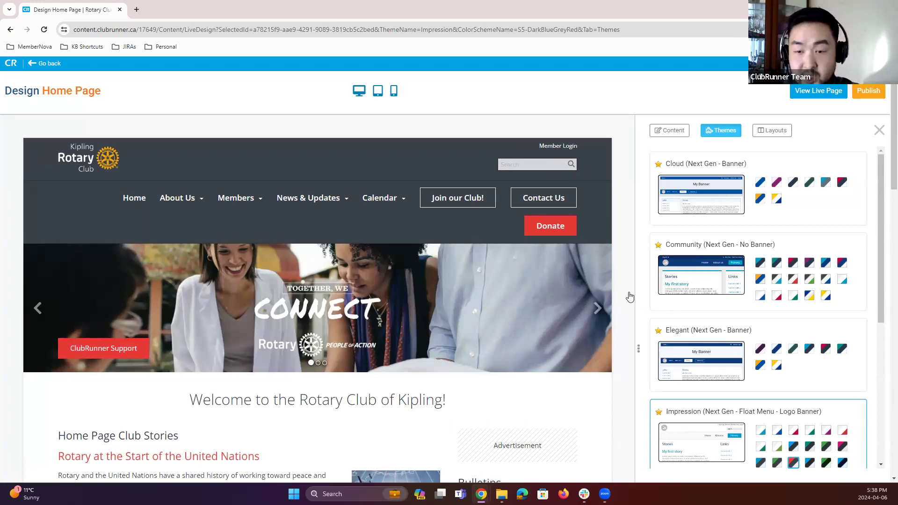
left_click(875, 93)
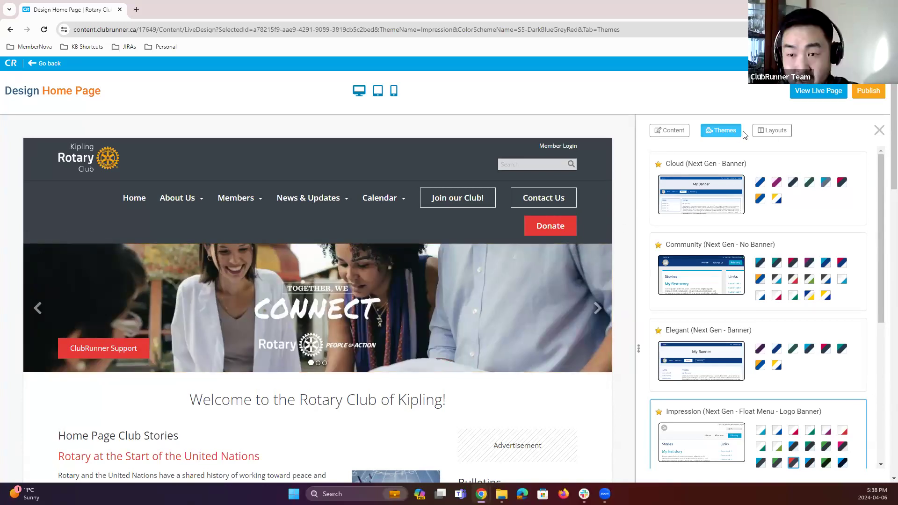
Step: Open the Layouts panel and browse the available home page layouts
left_click(767, 132)
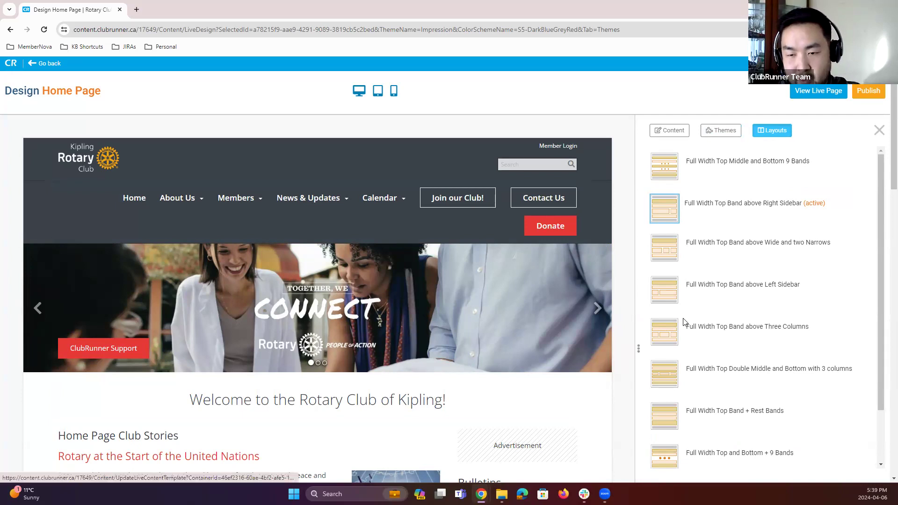
scroll(684, 320, "down", 2)
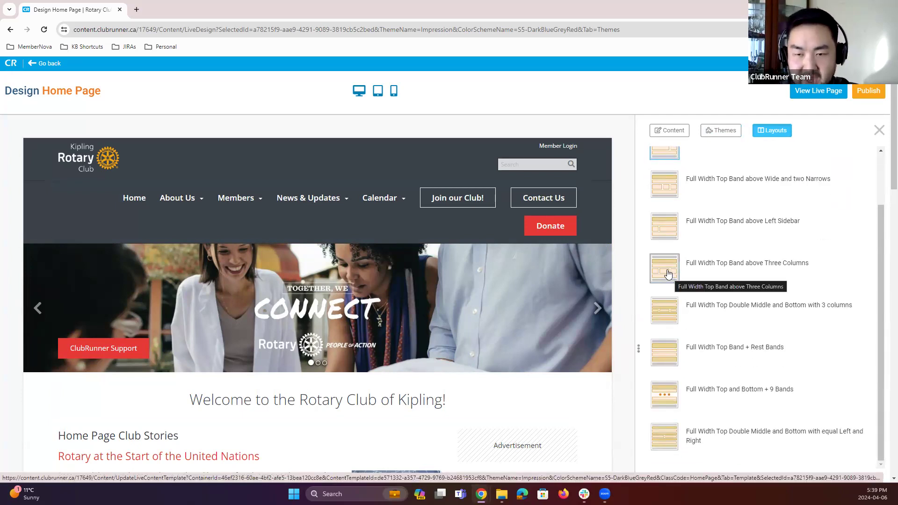
scroll(578, 315, "down", 5)
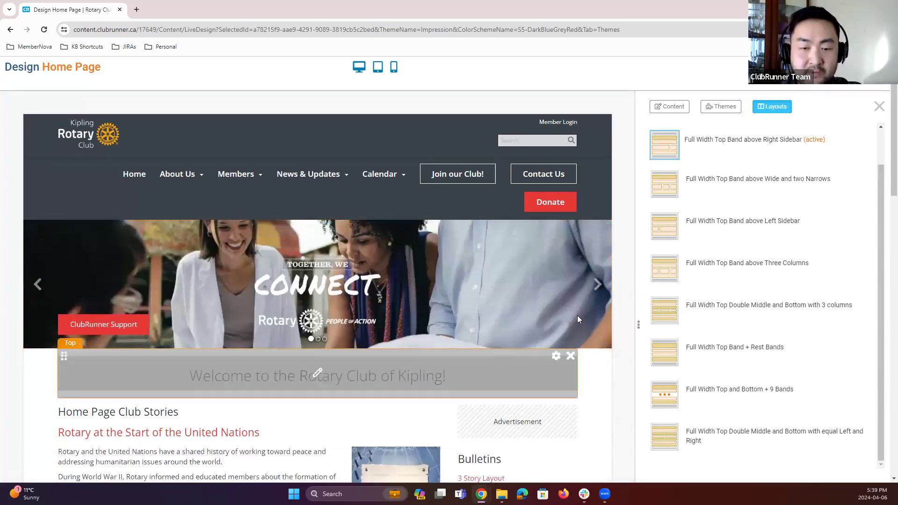
scroll(605, 333, "up", 5)
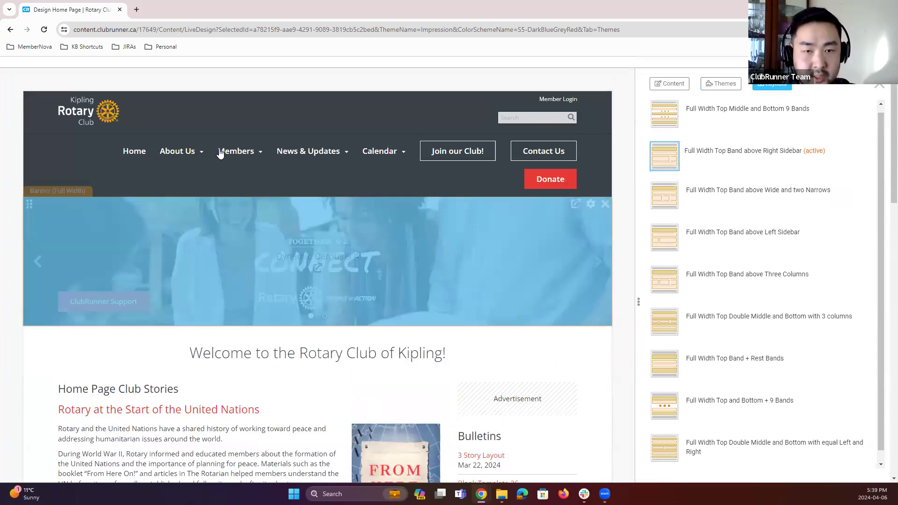
scroll(220, 151, "up", 2)
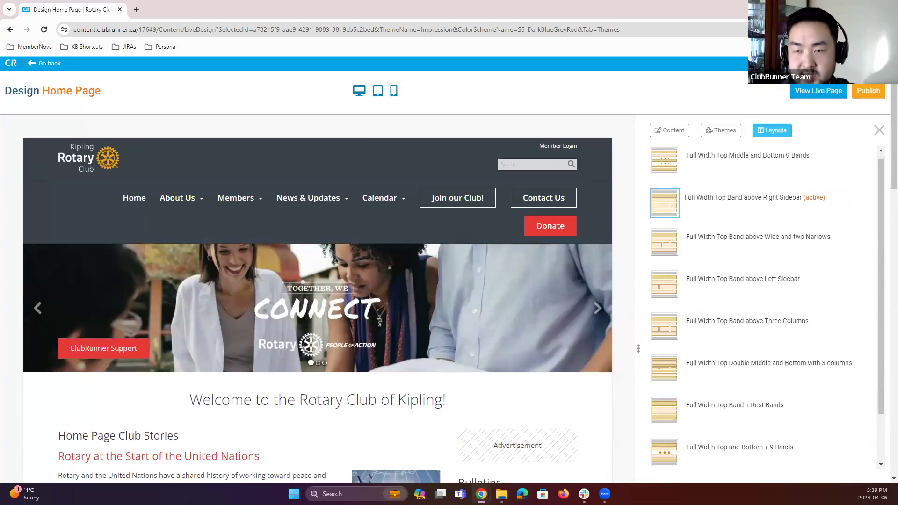
Step: Open the live home page and compare it with the designer view, then close the live tab
left_click(818, 92)
key("ctrl+shift+Tab")
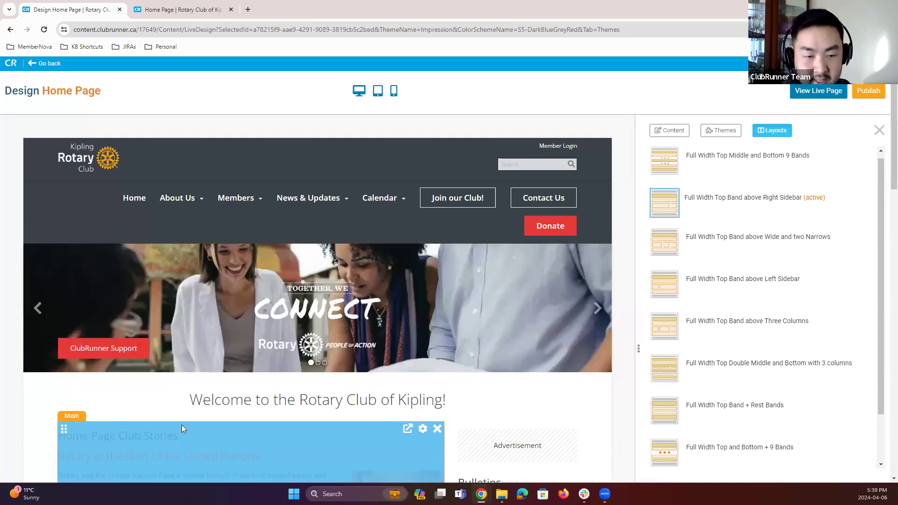
scroll(226, 362, "down", 4)
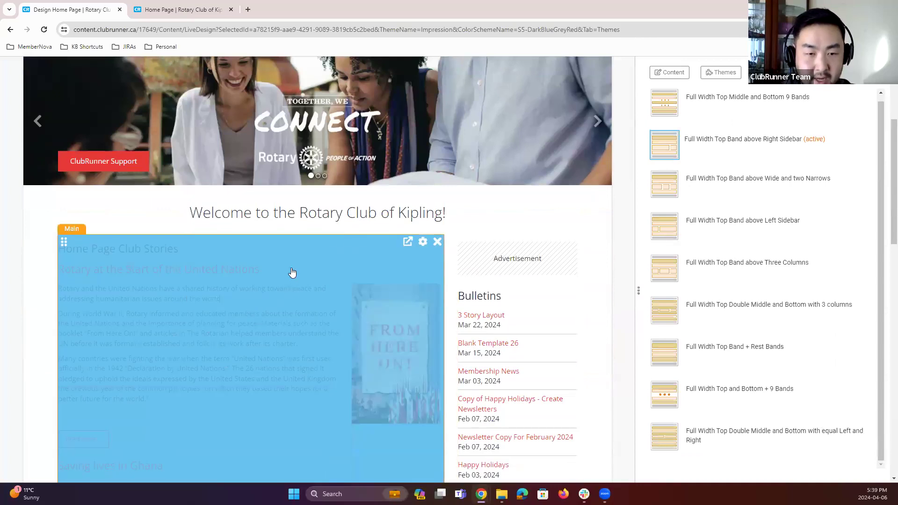
scroll(291, 272, "down", 3)
scroll(287, 333, "up", 8)
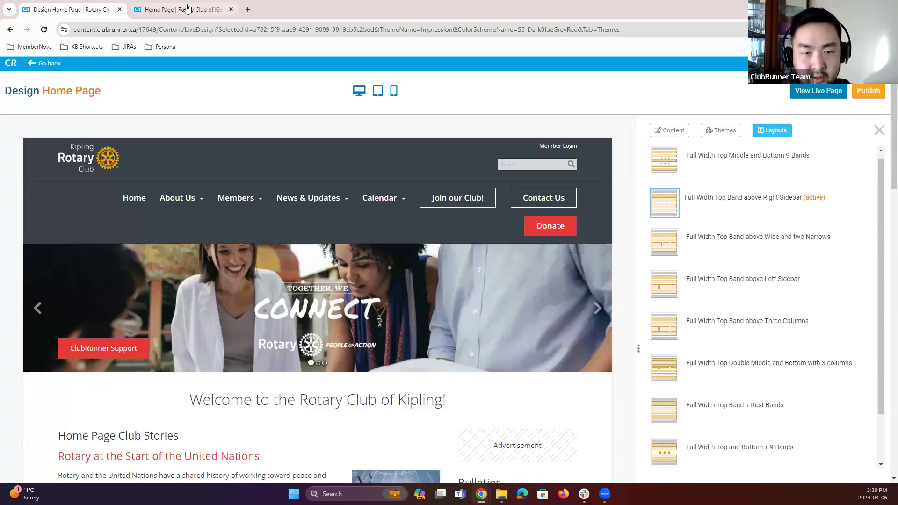
left_click(188, 9)
scroll(139, 52, "down", 3)
left_click(231, 10)
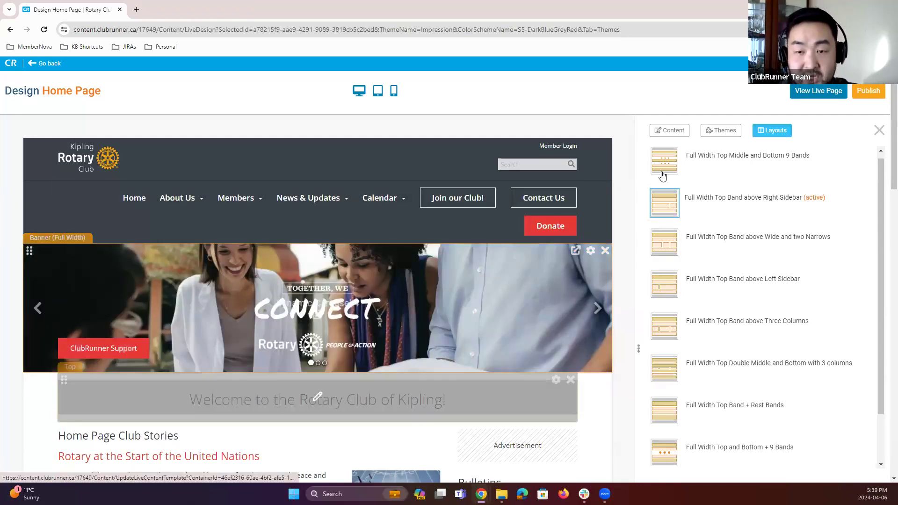
Step: Review the layout list again, then open the live home page and scroll through it
scroll(661, 177, "down", 2)
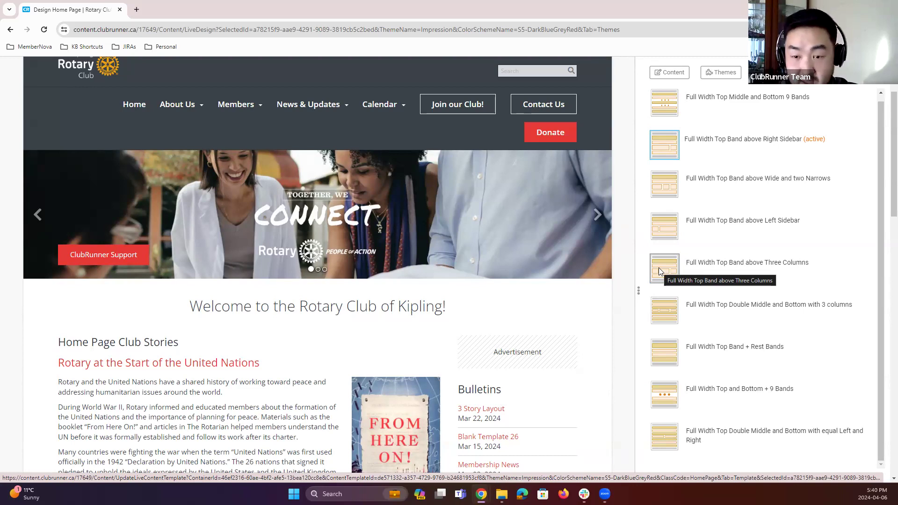
scroll(505, 310, "down", 3)
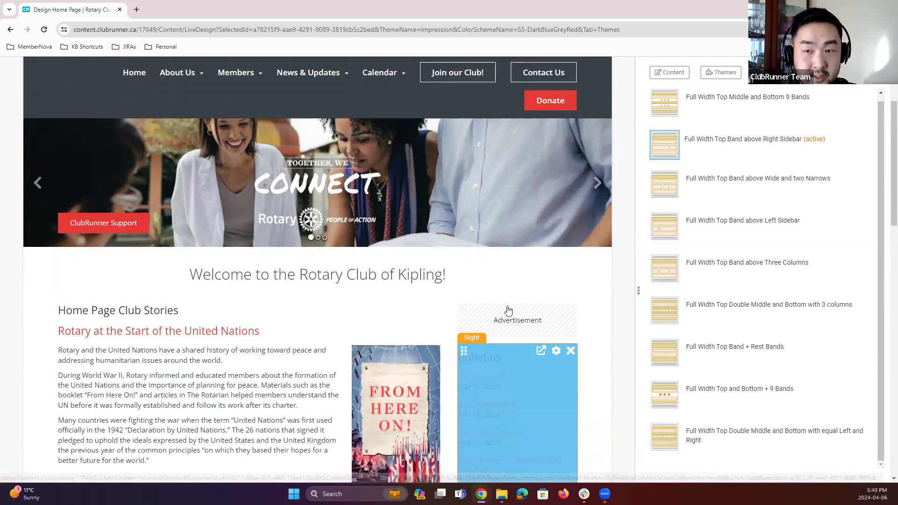
scroll(572, 223, "up", 5)
left_click(818, 90)
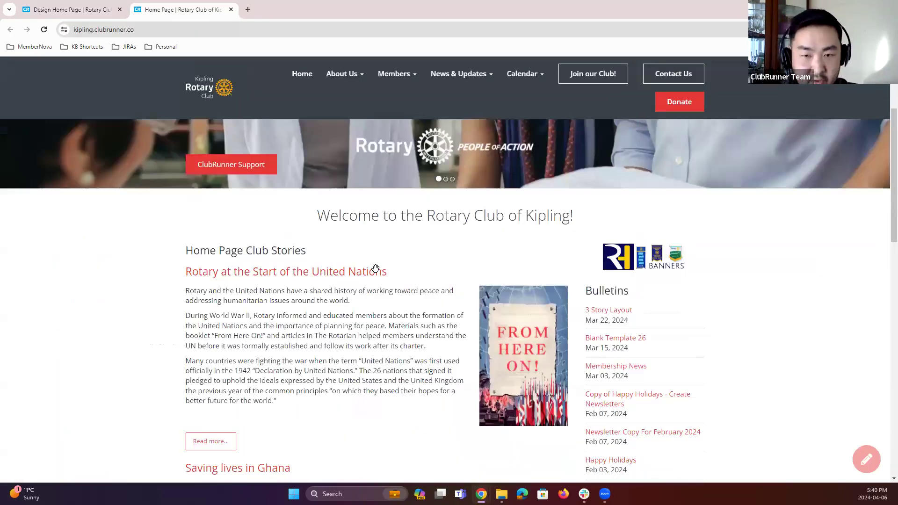
scroll(439, 371, "down", 4)
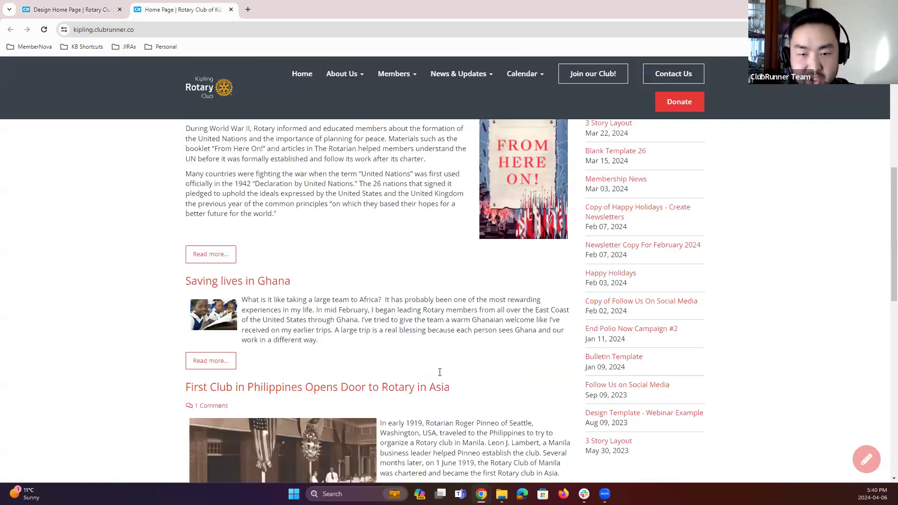
Step: Finish scrolling the live home page and close its tab
scroll(440, 373, "up", 2)
scroll(440, 372, "down", 20)
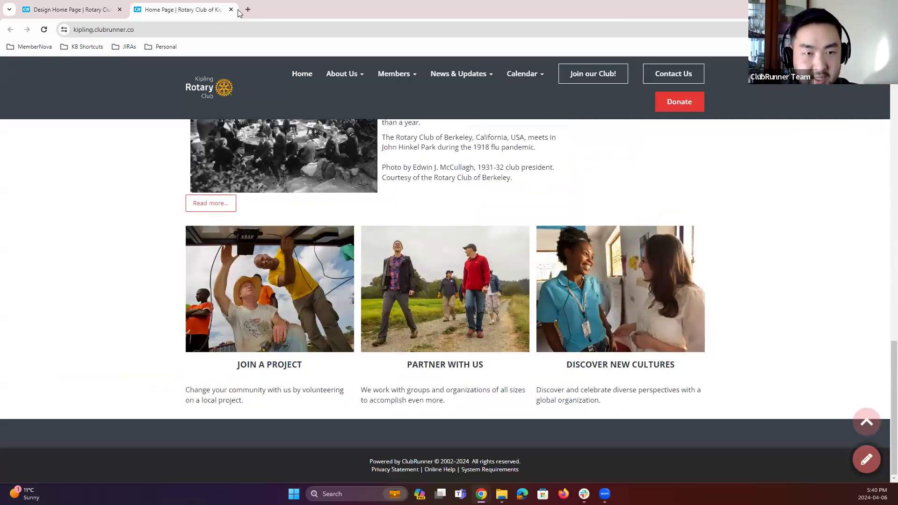
left_click(231, 9)
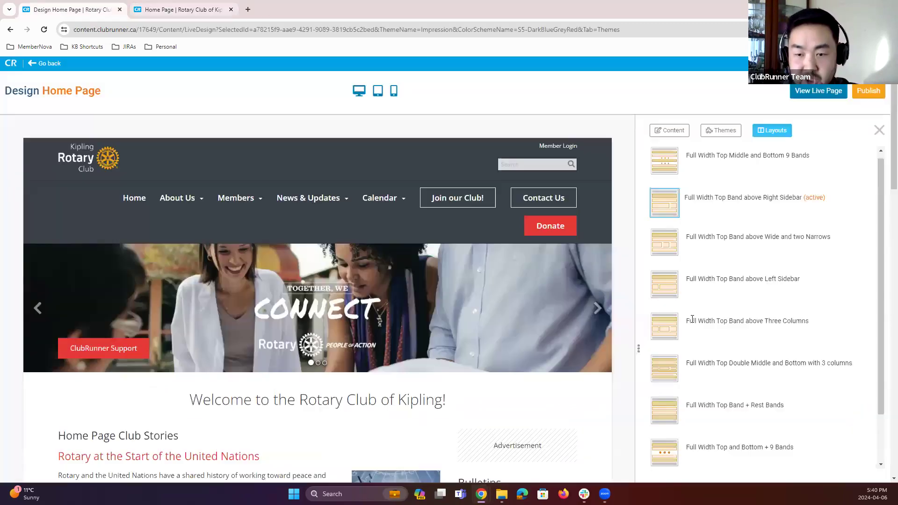
Step: Apply the Full Width Top Band above Three Columns layout and scroll through the designer preview
left_click(668, 331)
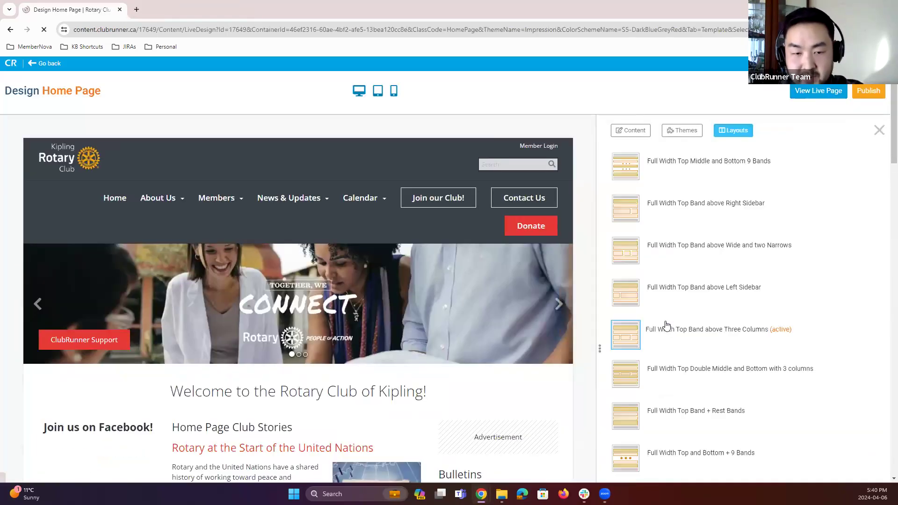
scroll(124, 227, "down", 5)
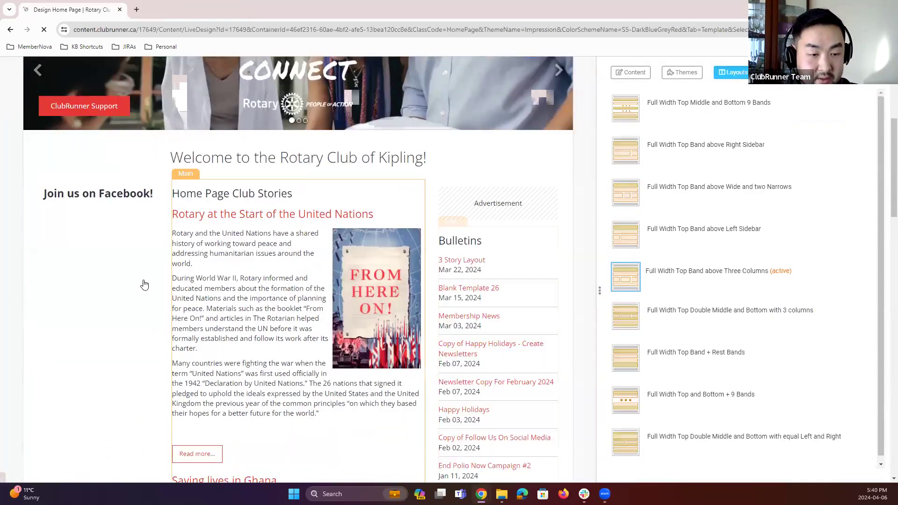
scroll(188, 309, "down", 4)
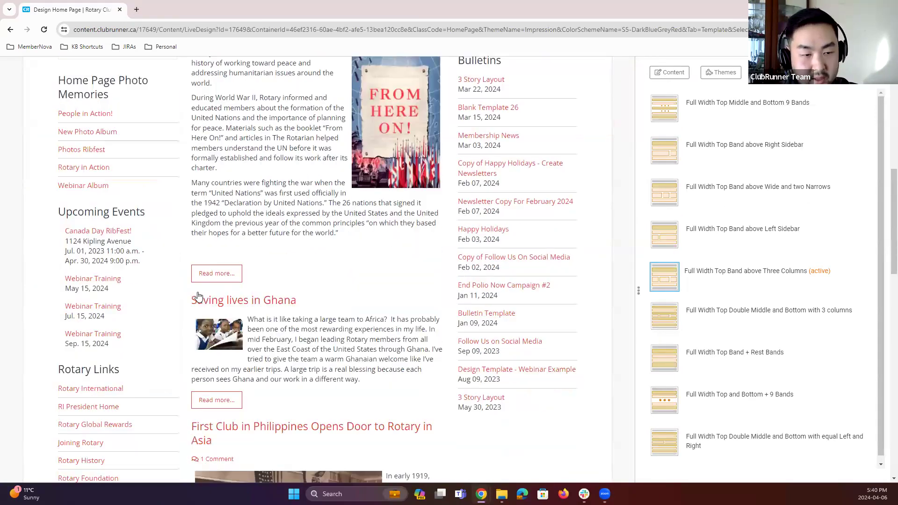
scroll(189, 301, "down", 7)
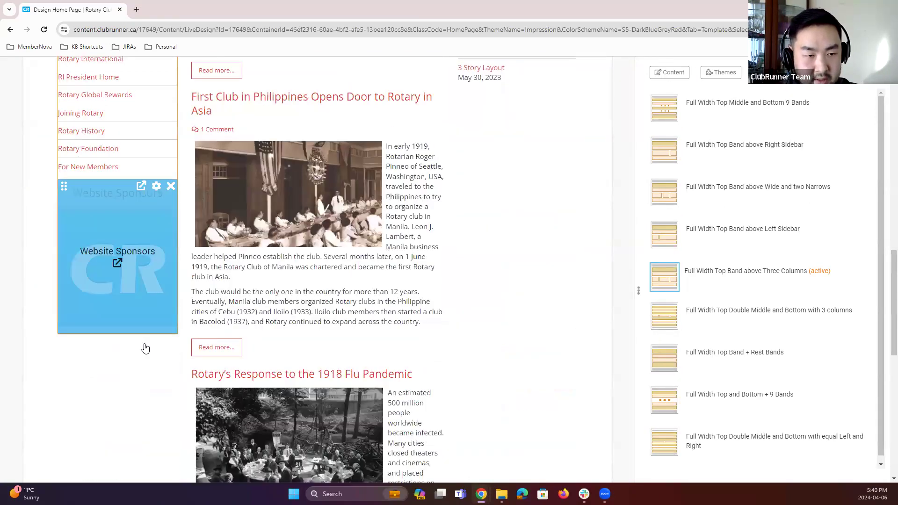
scroll(144, 346, "up", 6)
scroll(145, 346, "up", 10)
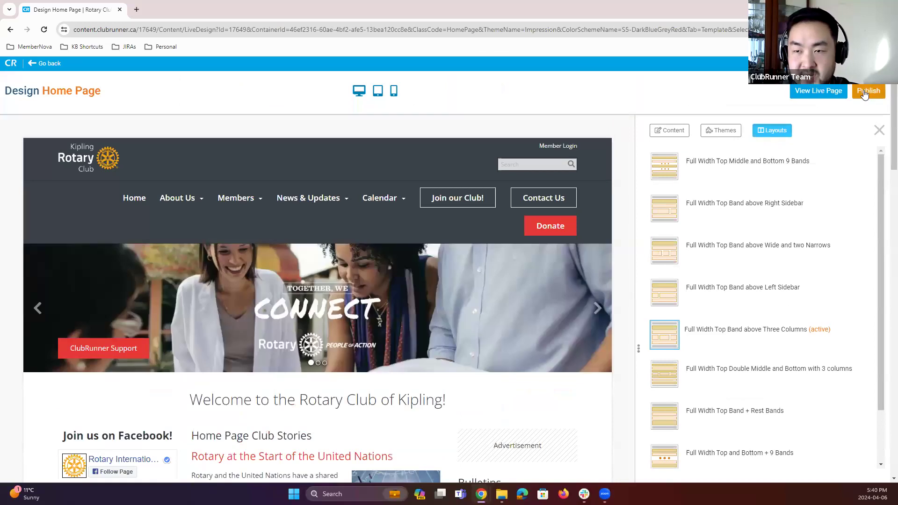
Step: Open the live home page and scroll down through its three-column layout
left_click(863, 92)
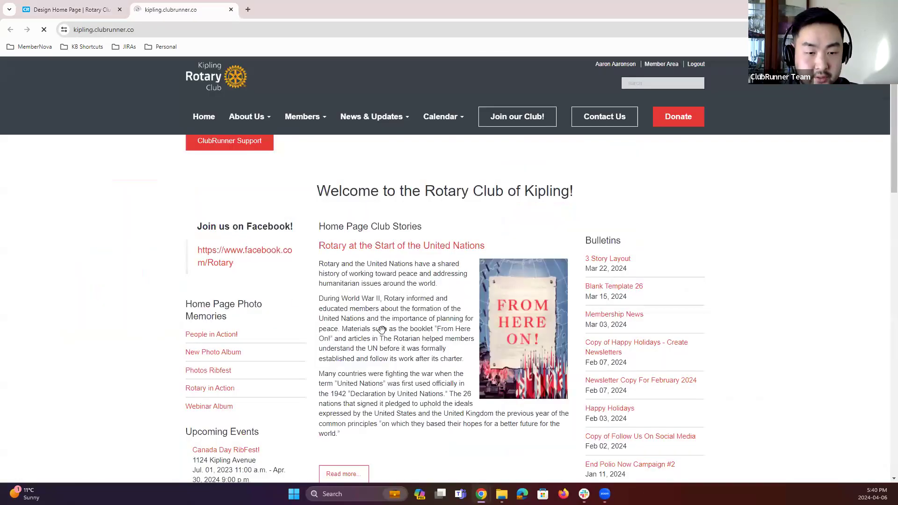
scroll(336, 332, "down", 3)
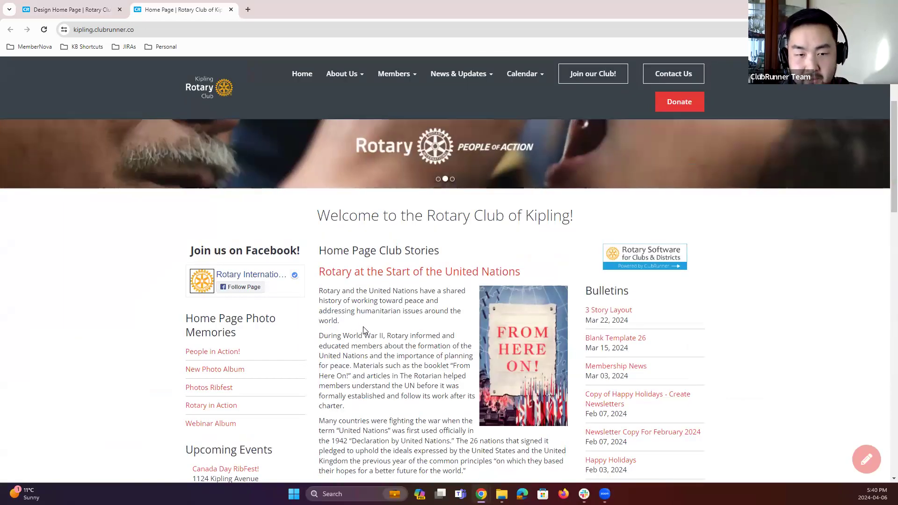
scroll(360, 335, "down", 1)
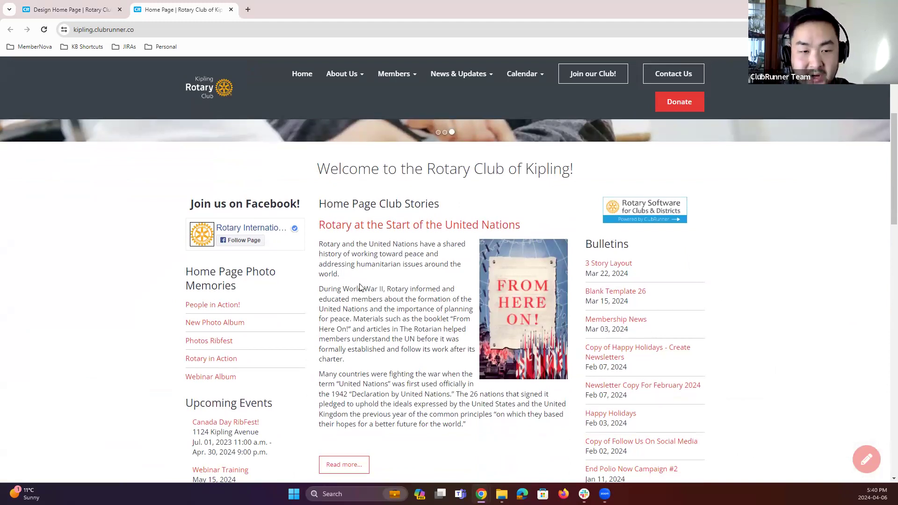
scroll(272, 364, "down", 2)
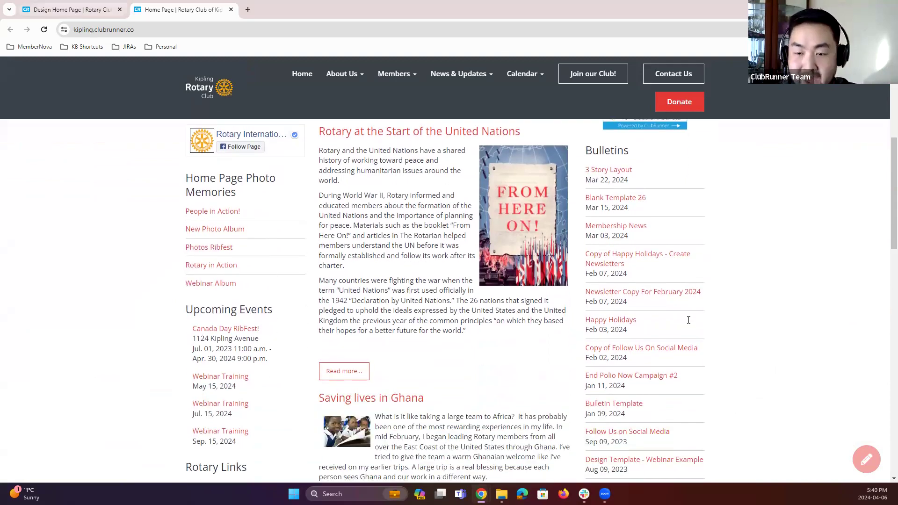
Step: Switch between the designer and the live home page to compare their layouts
key("ctrl+shift+Tab")
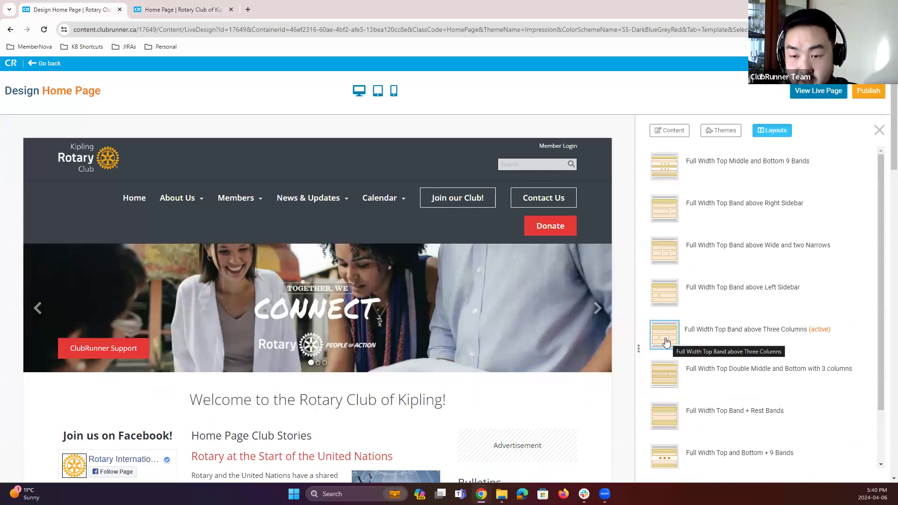
left_click(189, 12)
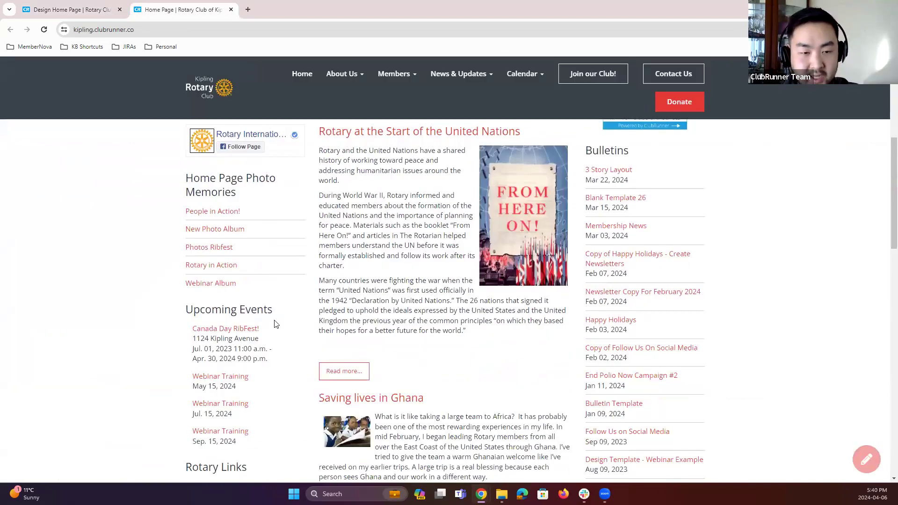
scroll(285, 304, "up", 3)
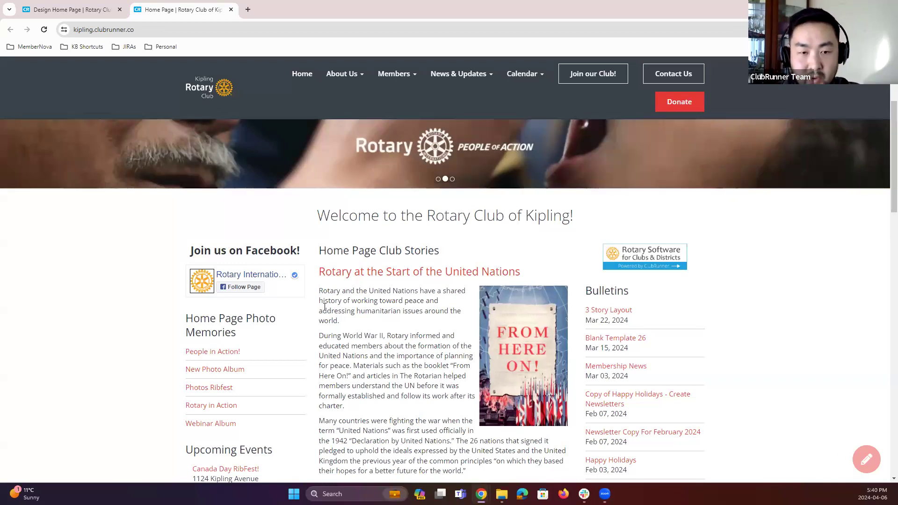
scroll(323, 304, "up", 3)
left_click(68, 12)
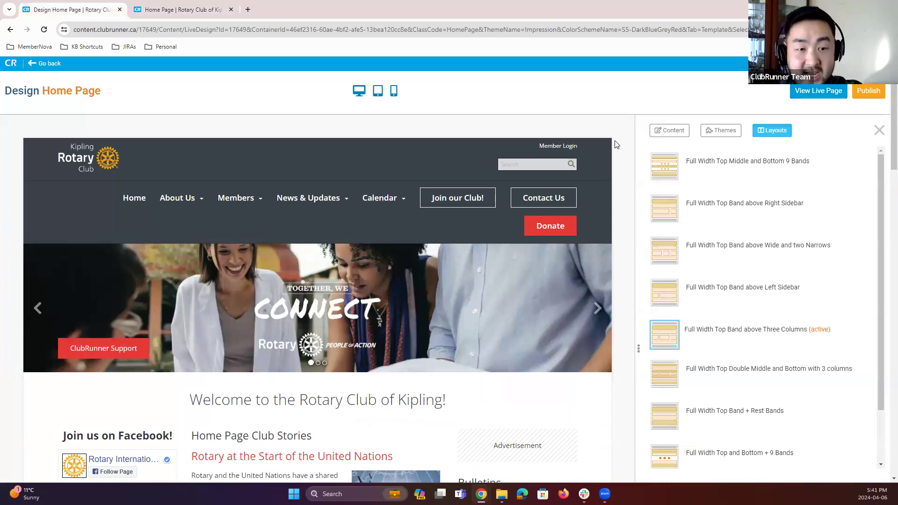
left_click(178, 9)
scroll(269, 319, "down", 1)
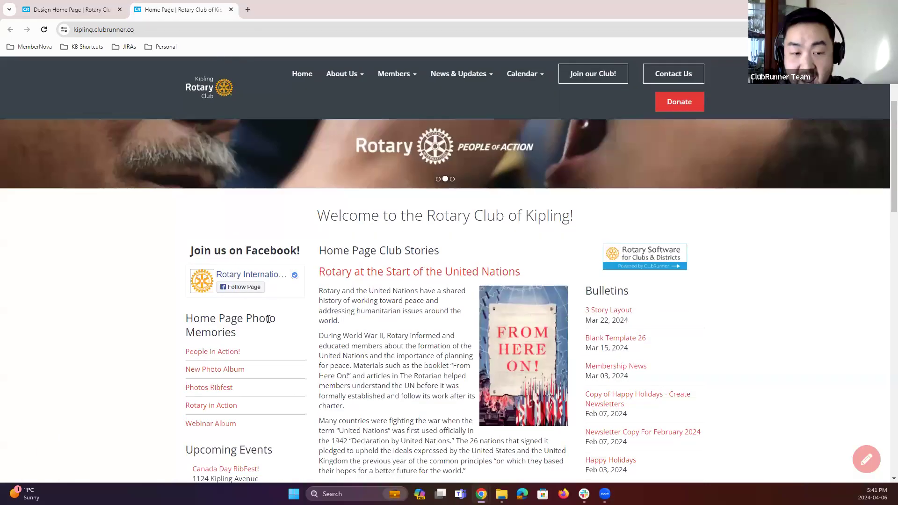
scroll(259, 331, "down", 1)
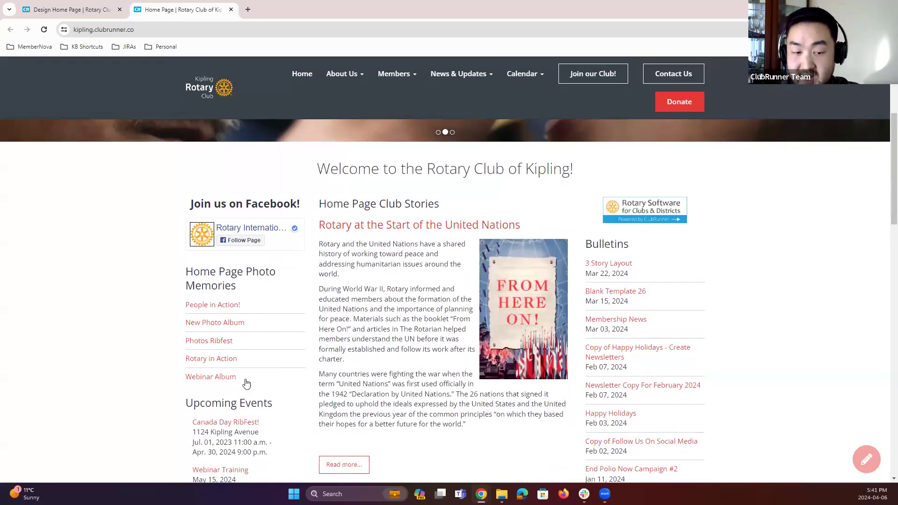
scroll(246, 384, "down", 1)
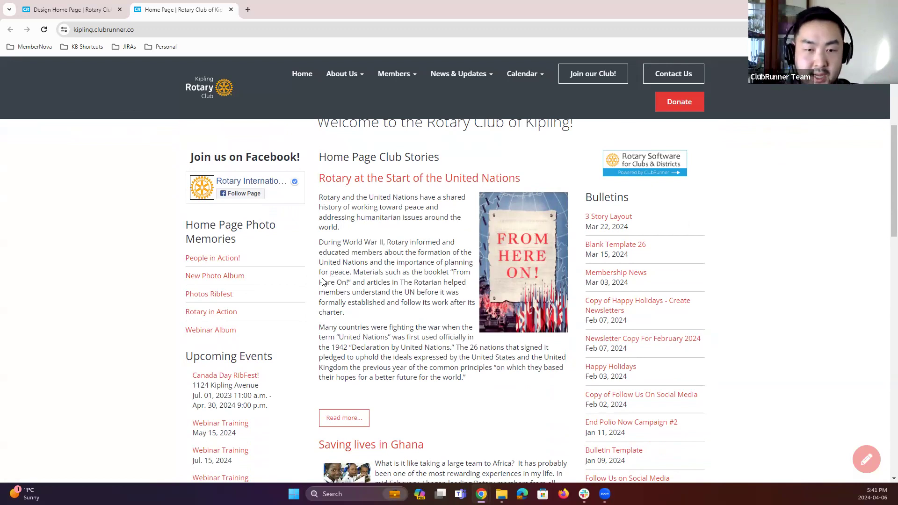
Step: Publish the home page from the designer and scroll through the preview
left_click(84, 15)
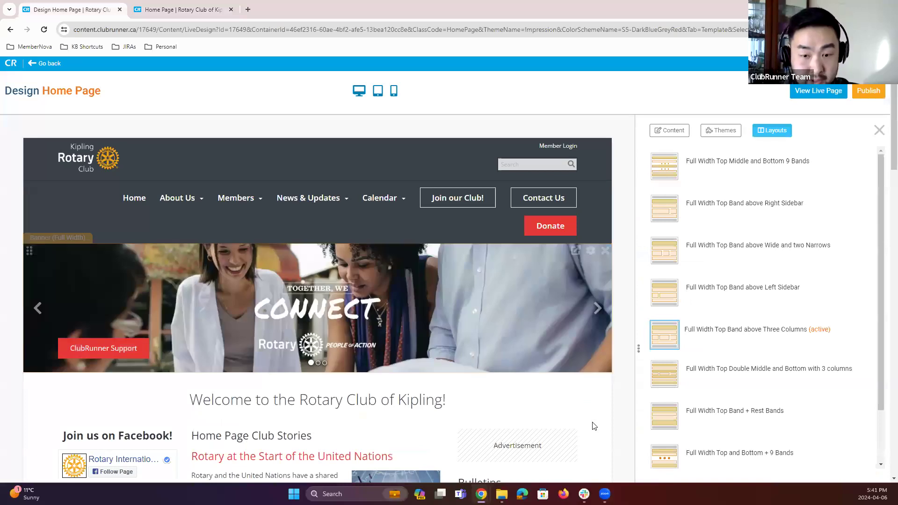
left_click(863, 91)
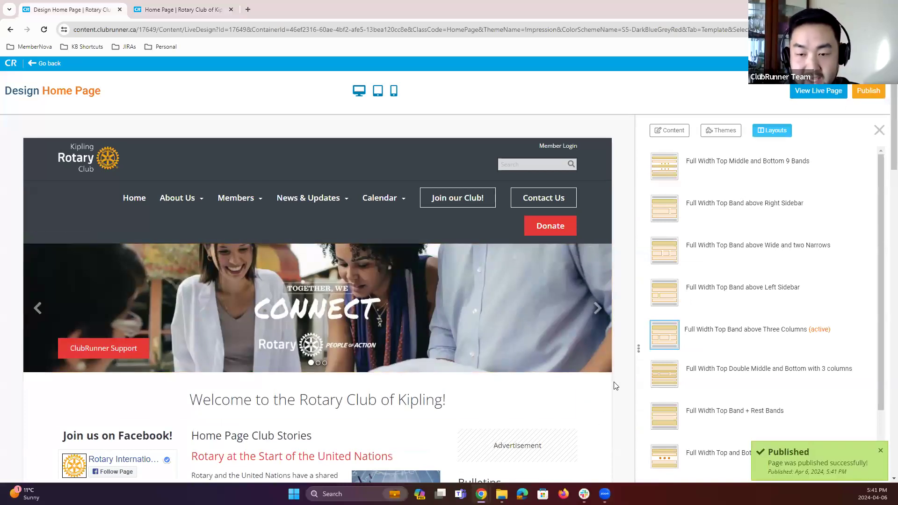
scroll(616, 386, "down", 2)
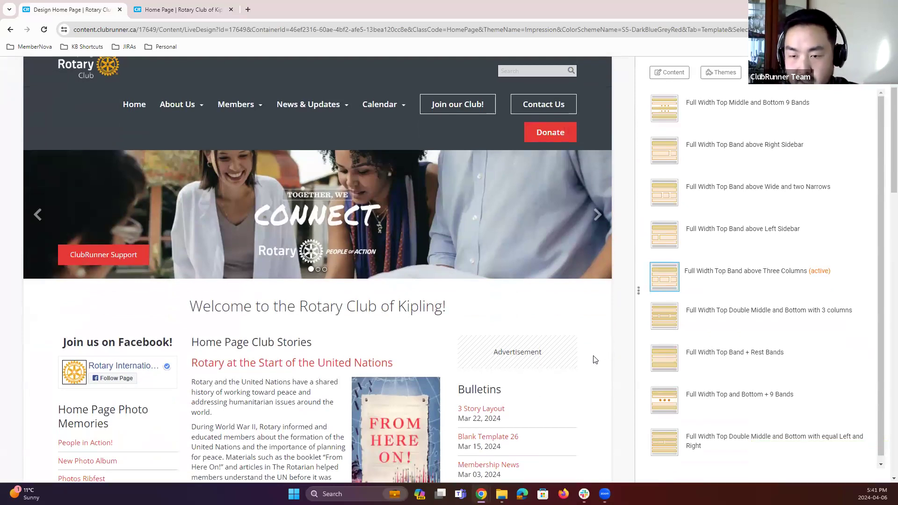
scroll(593, 365, "down", 10)
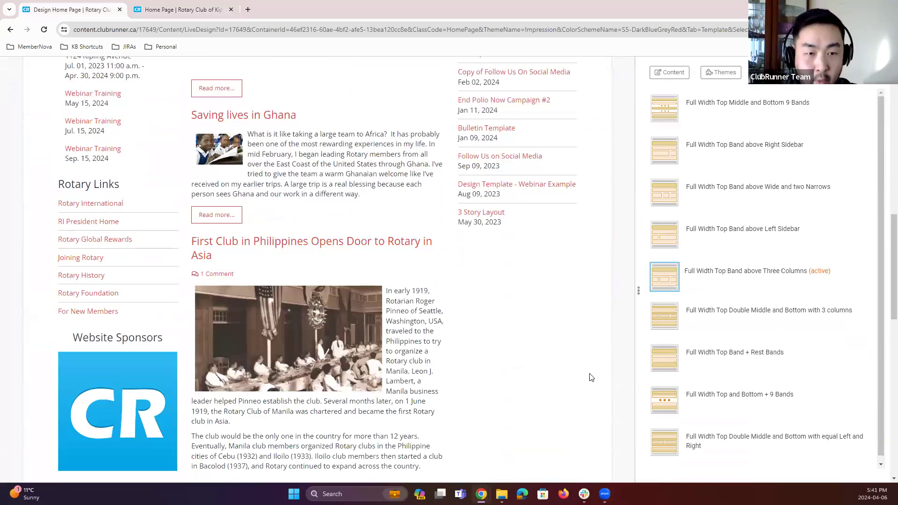
scroll(591, 379, "up", 1)
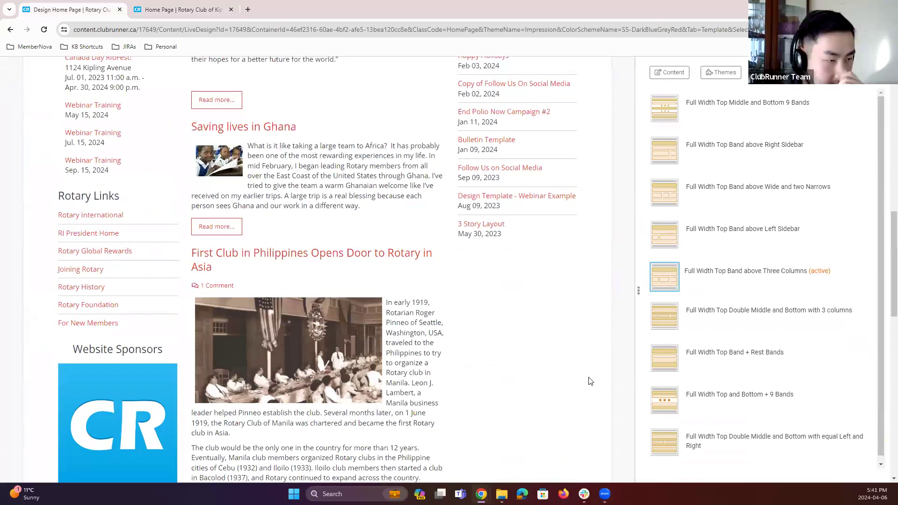
scroll(590, 381, "up", 12)
Step: Switch the Impression theme to the Dark Blue Blue color scheme and publish the page
left_click(720, 130)
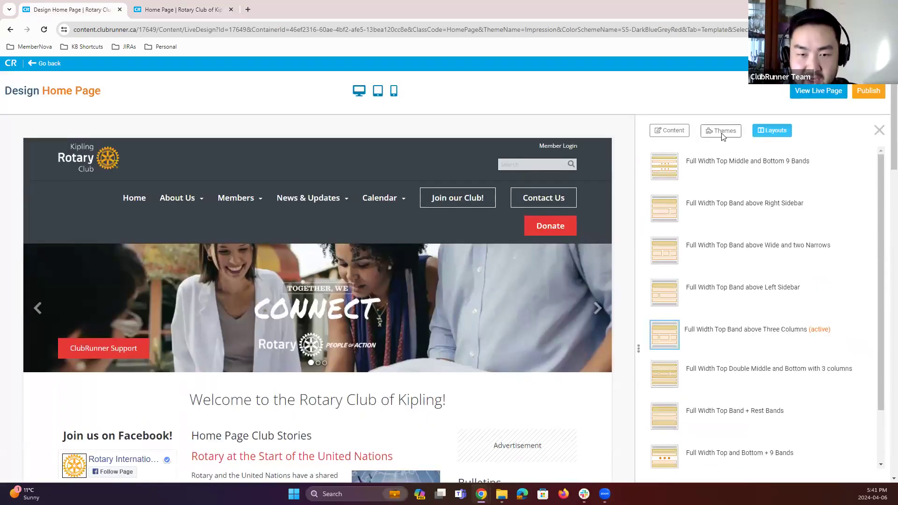
scroll(799, 390, "down", 2)
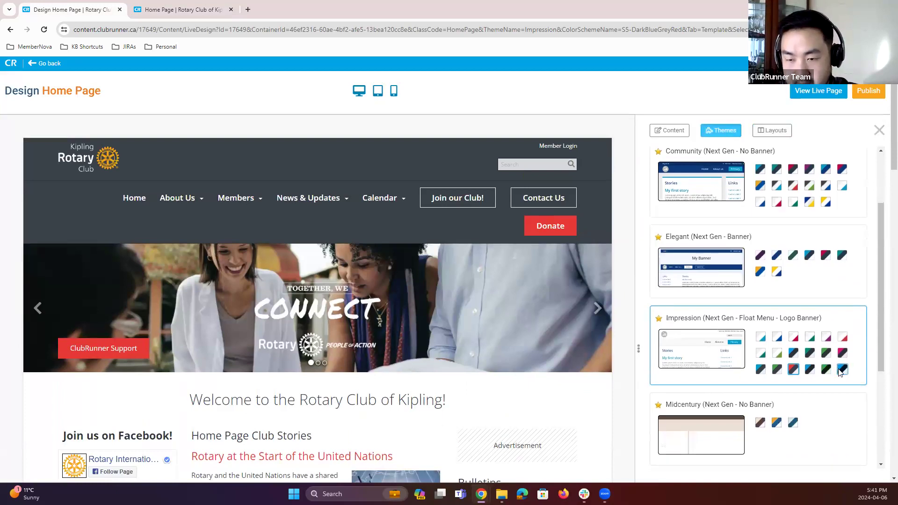
left_click(841, 369)
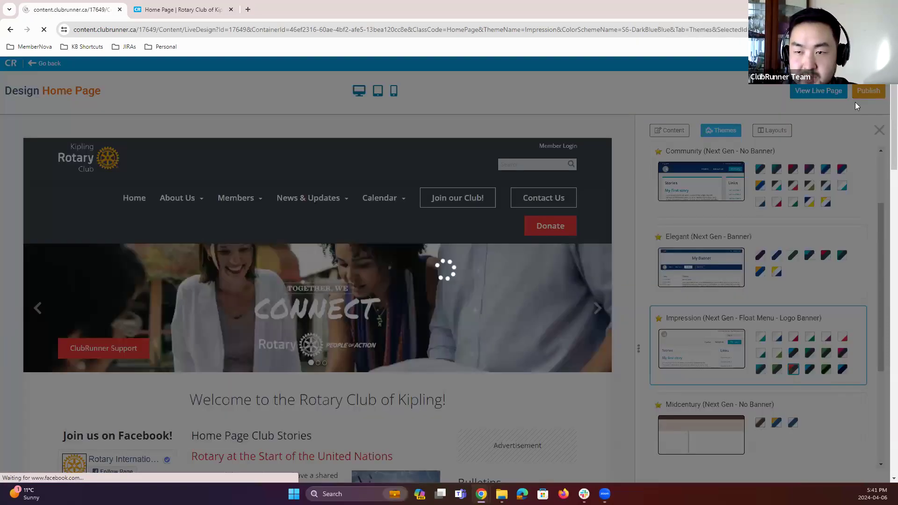
left_click(861, 94)
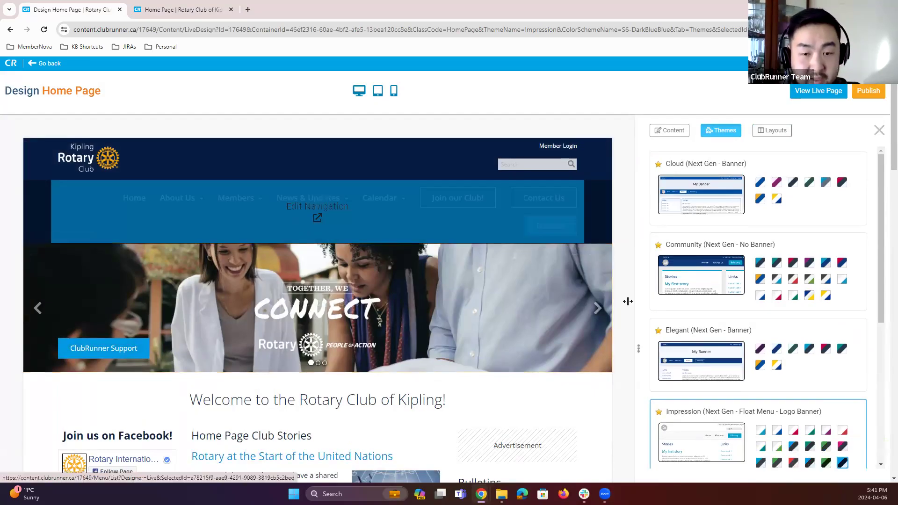
Step: Open the Dynamic Carousel 4 banner widget's details page from the designer
scroll(696, 413, "down", 2)
scroll(478, 334, "down", 2)
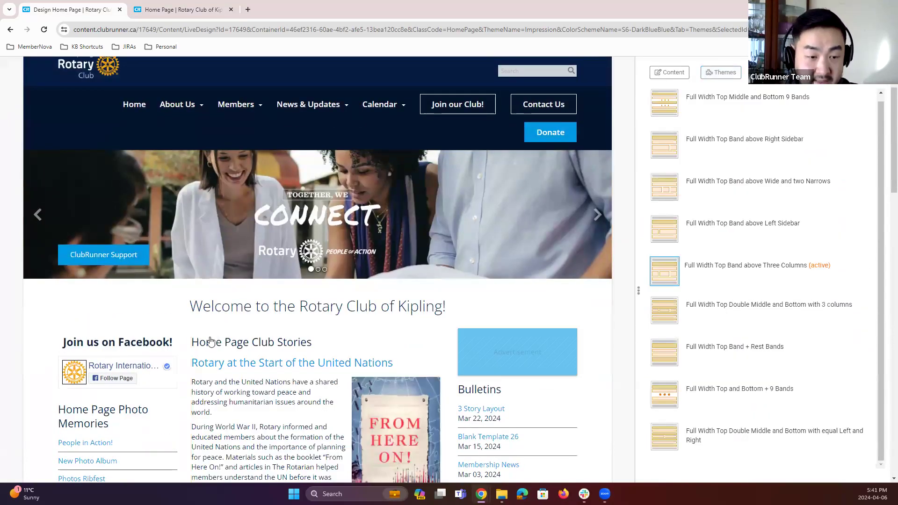
scroll(169, 361, "down", 2)
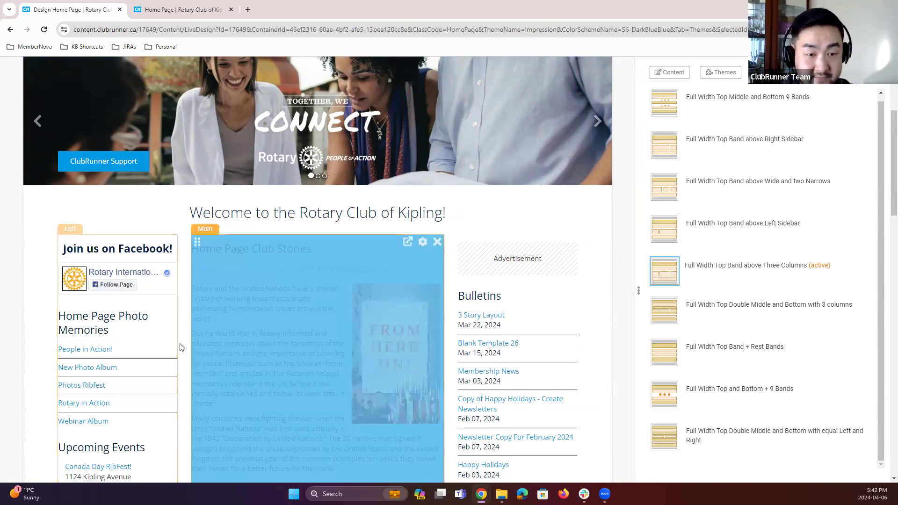
scroll(632, 247, "up", 5)
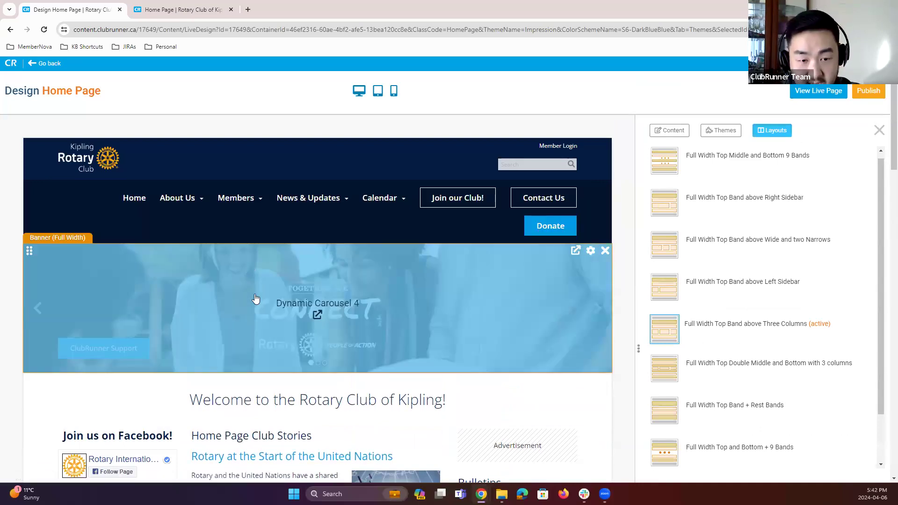
scroll(252, 301, "down", 1)
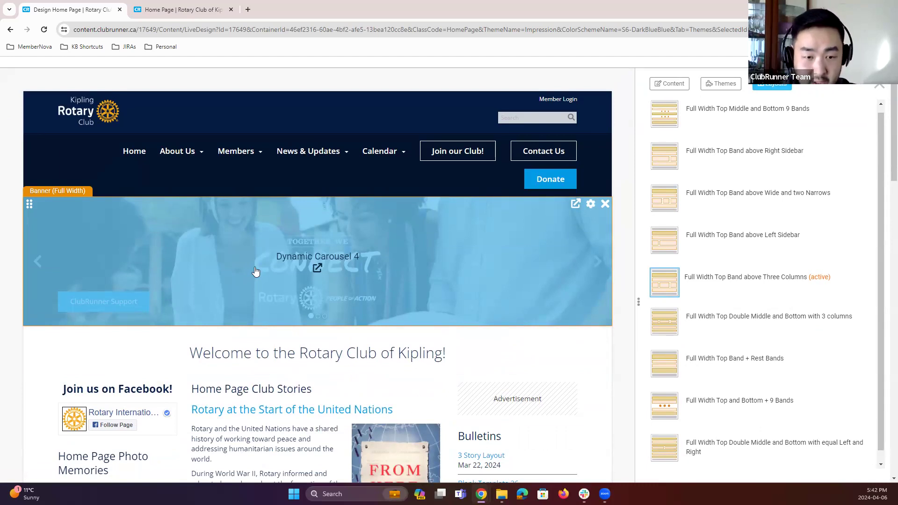
left_click(317, 269)
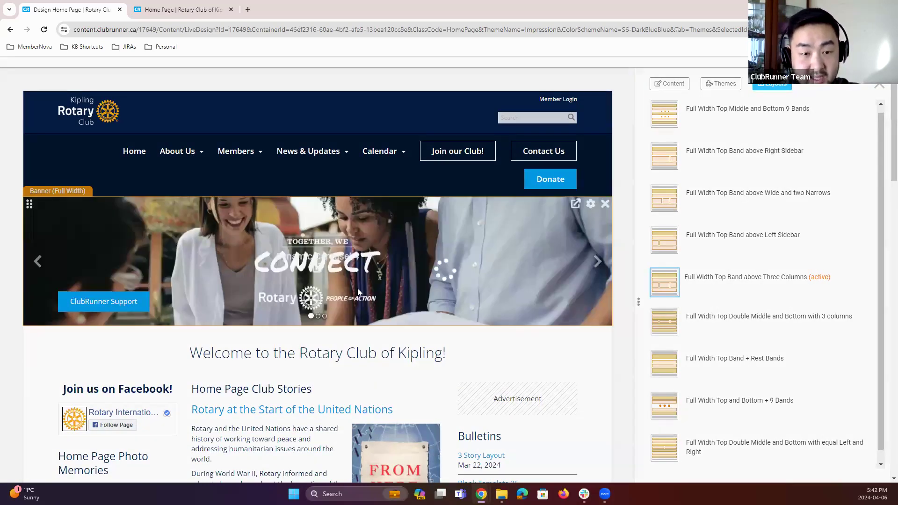
Step: Move the End Polio slide above Connect in the carousel slides and return to the designer
scroll(368, 293, "down", 3)
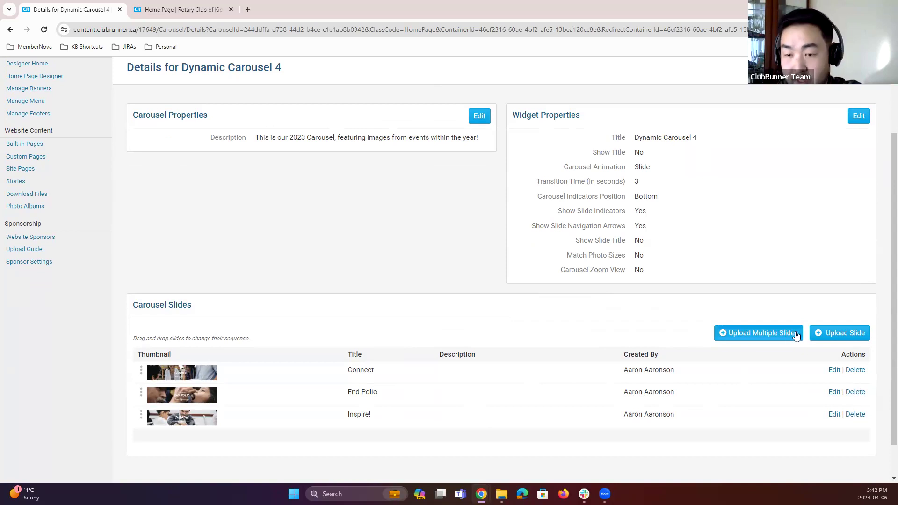
left_click_drag(141, 392, 143, 366)
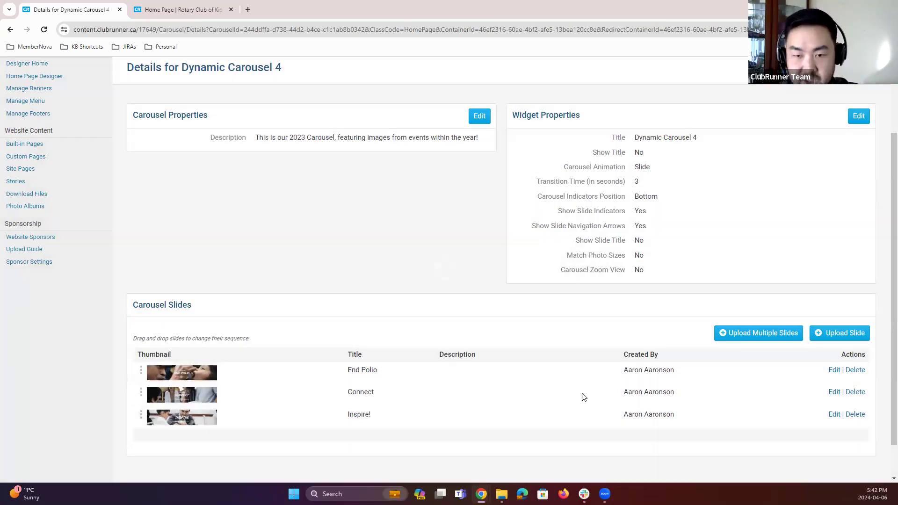
left_click(841, 142)
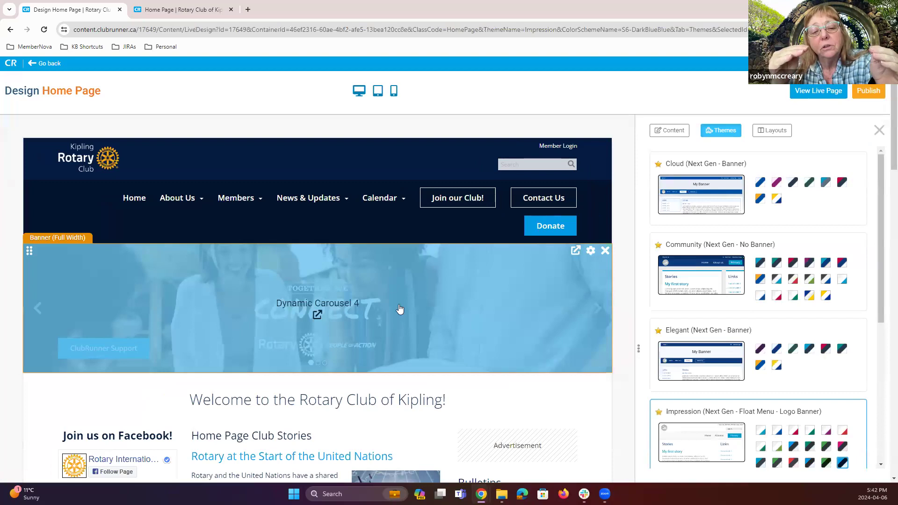
Step: Review the carousel slide order on the Dynamic Carousel 4 details page and return to the designer
scroll(399, 309, "down", 2)
left_click(357, 251)
scroll(415, 326, "down", 3)
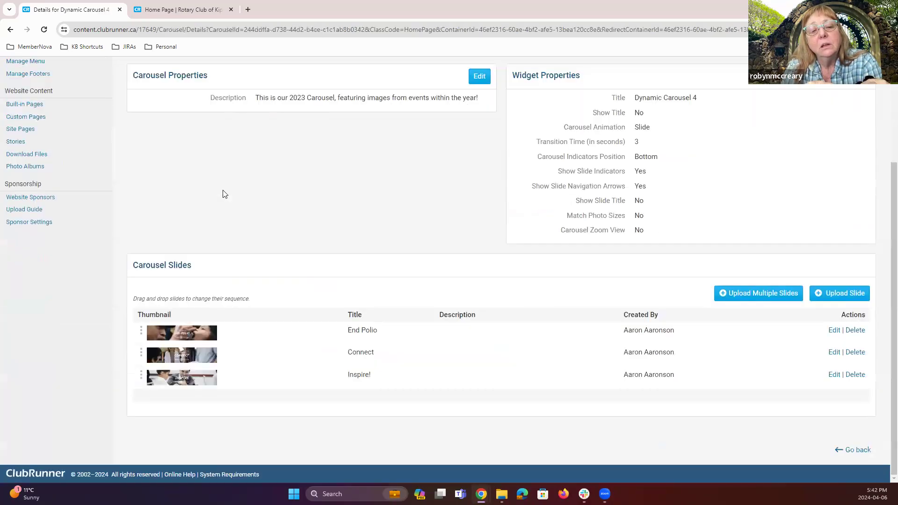
left_click(10, 30)
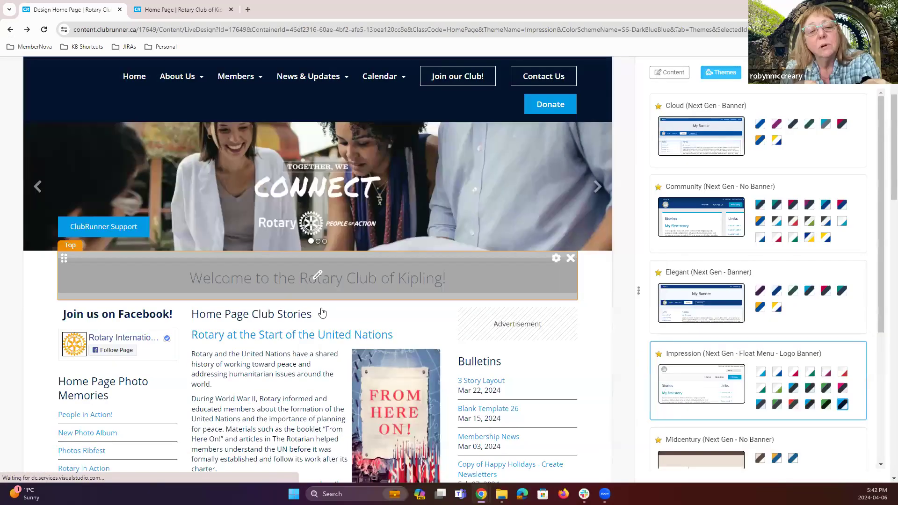
scroll(322, 333, "up", 1)
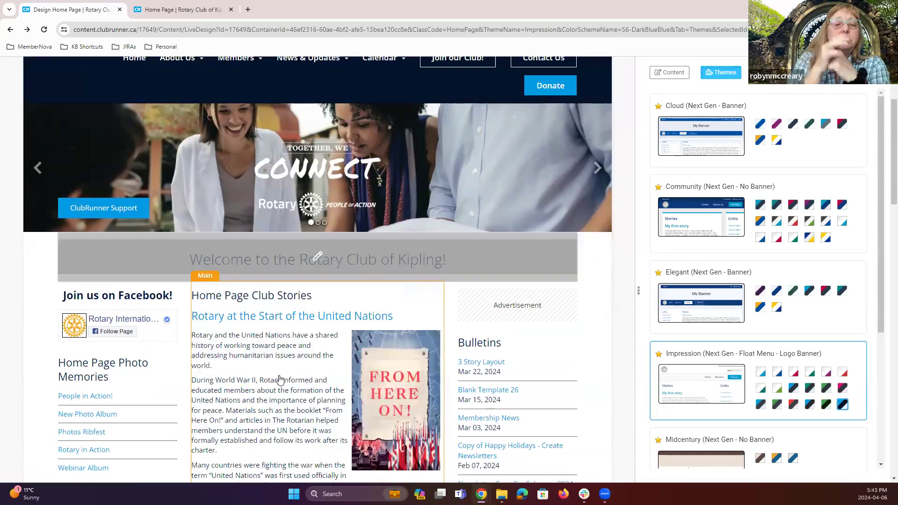
scroll(291, 341, "down", 1)
scroll(300, 220, "up", 2)
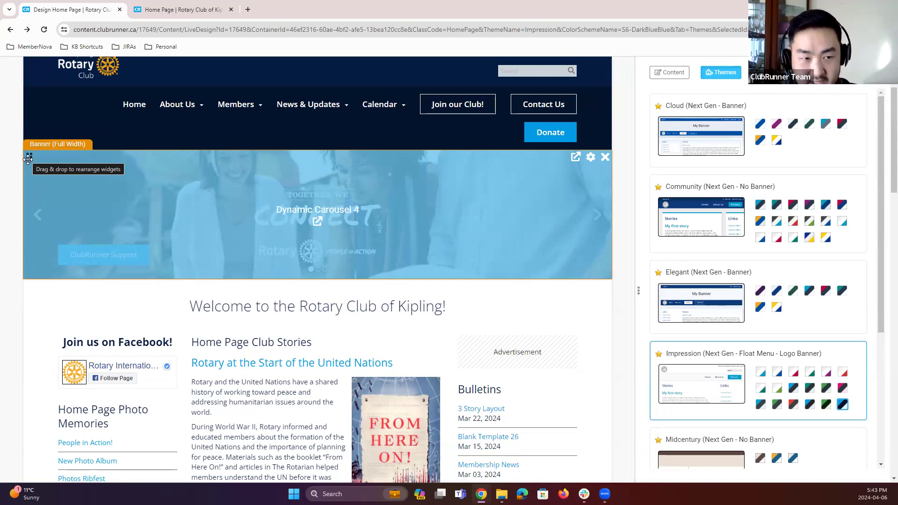
Step: Open the Dynamic Carousel 4 widget properties, enable Match Photo Sizes, and save
left_click_drag(28, 160, 280, 279)
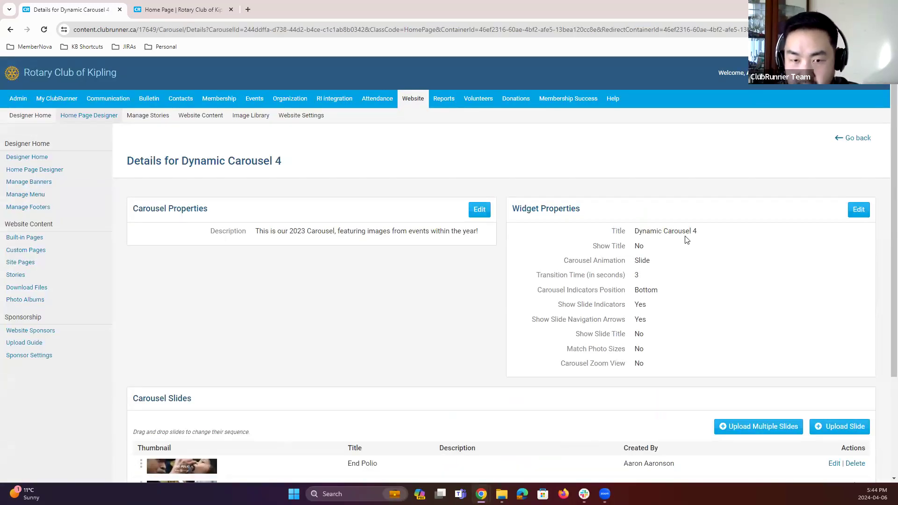
left_click(858, 211)
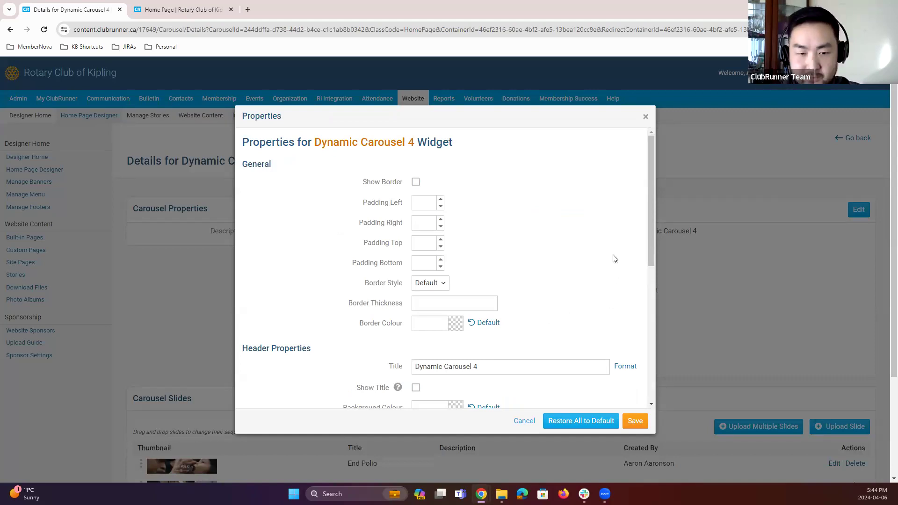
scroll(614, 257, "down", 6)
mouse_move(397, 295)
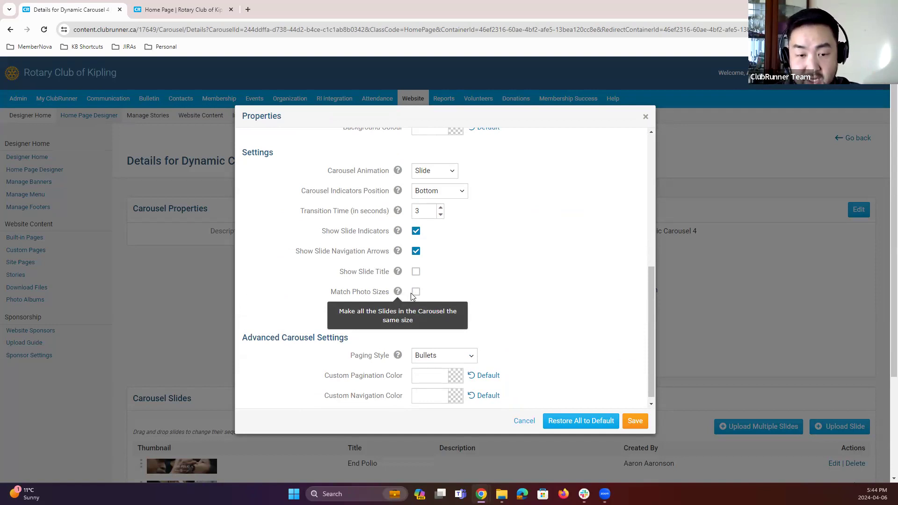
left_click(416, 293)
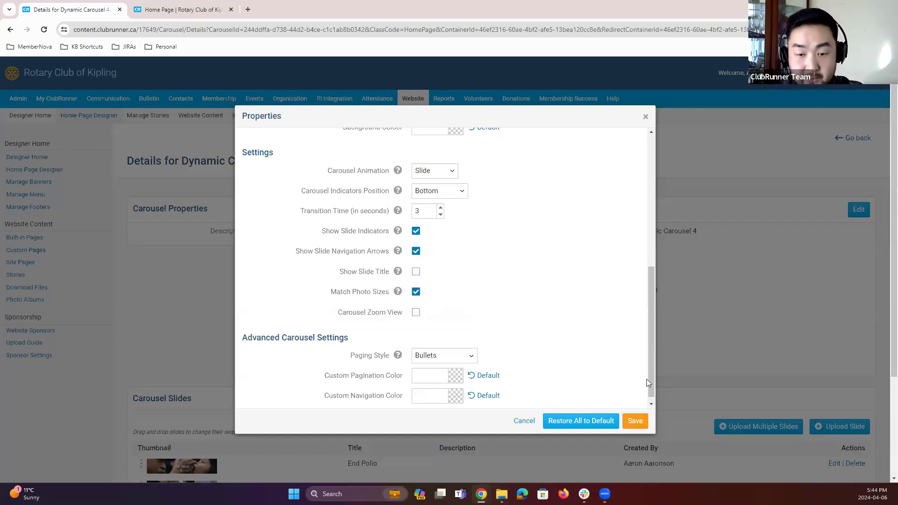
left_click(636, 423)
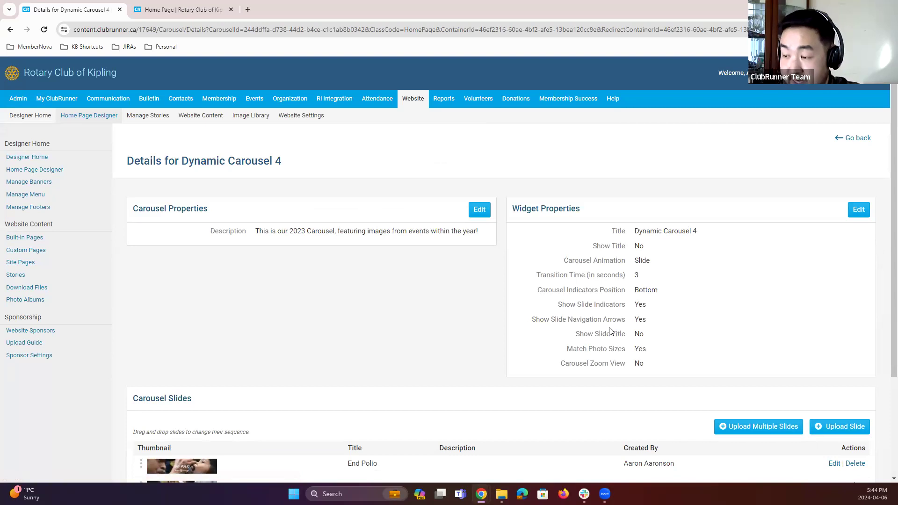
Step: Open the Connect slide's image in a new tab to view it, then close it and return to the details page
scroll(514, 318, "down", 3)
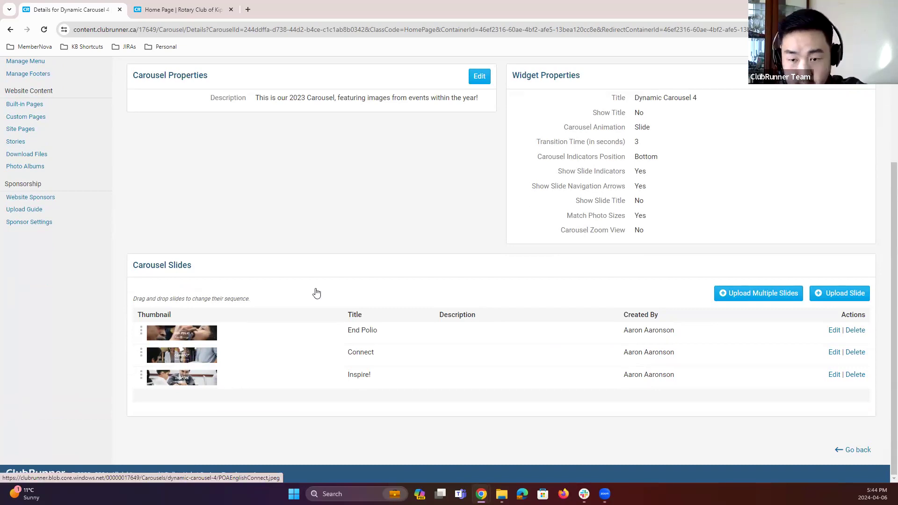
right_click(191, 354)
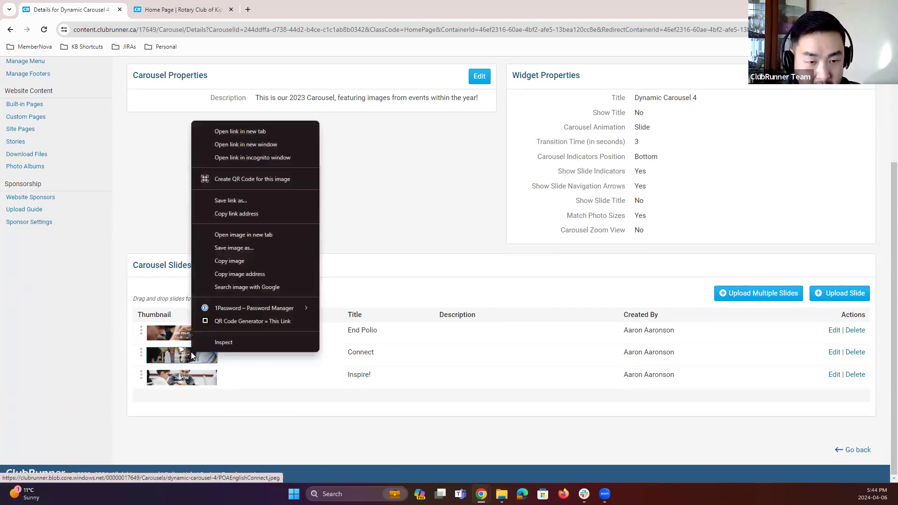
left_click(240, 133)
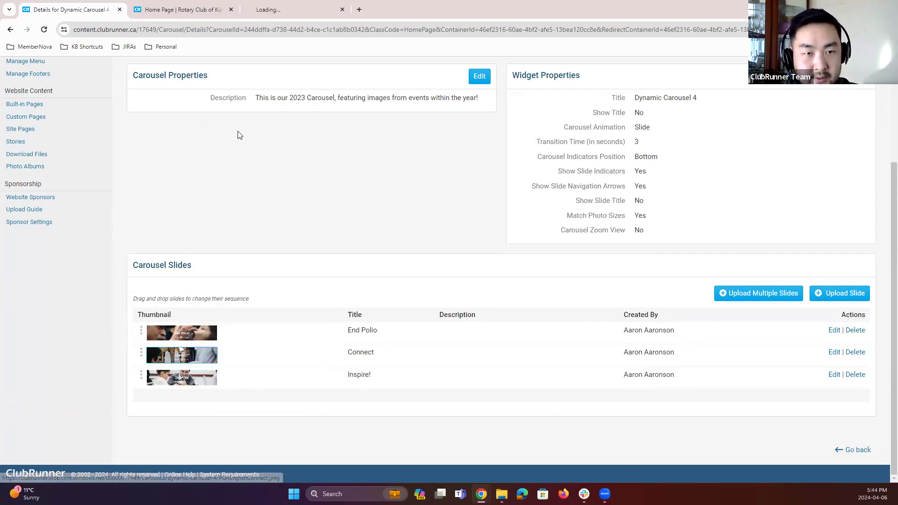
left_click(292, 14)
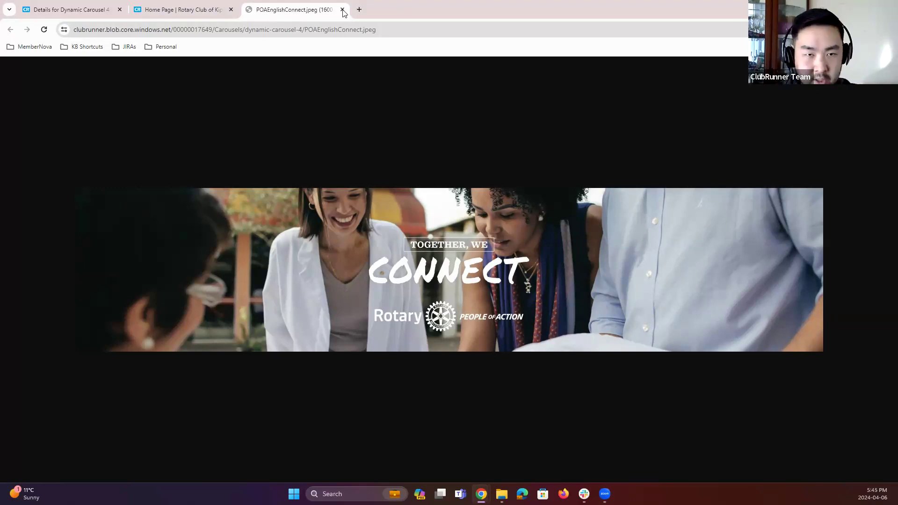
key("ctrl+w")
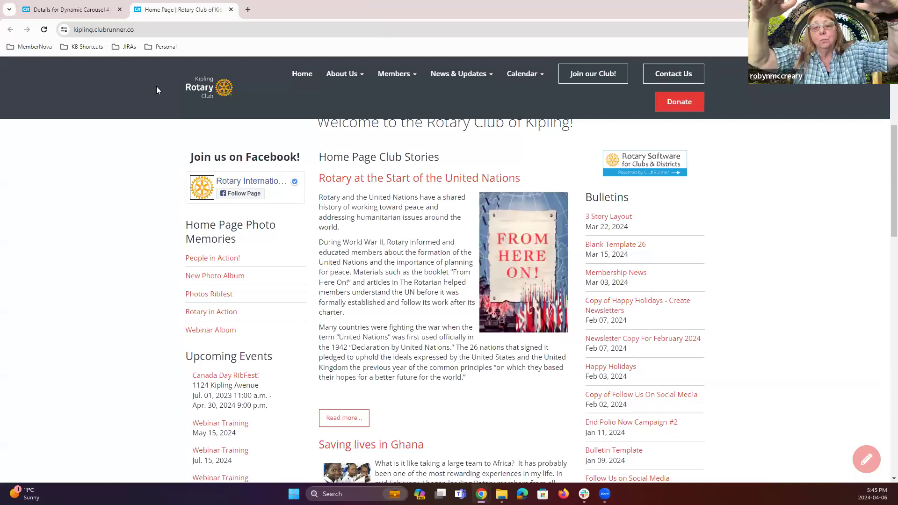
left_click(83, 16)
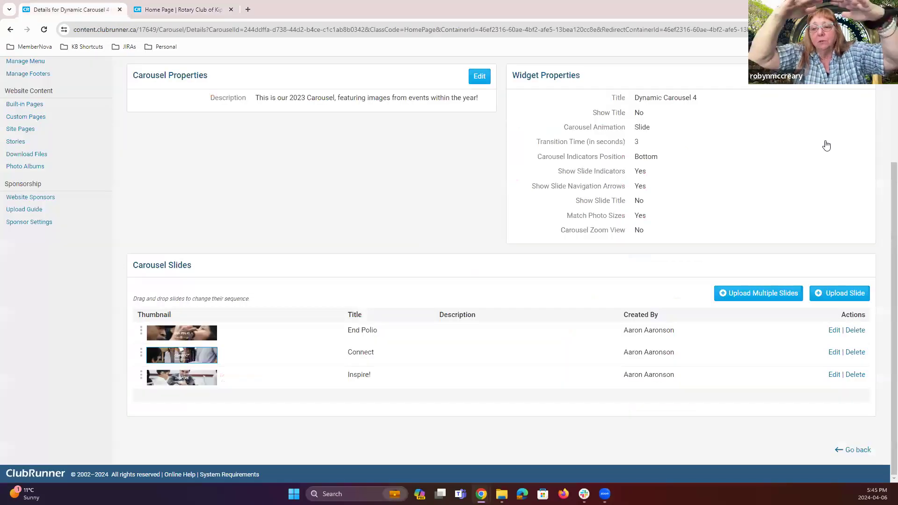
Step: Return to the home page designer, collapse Events and expand the Preformatted Widgets category
scroll(824, 144, "up", 3)
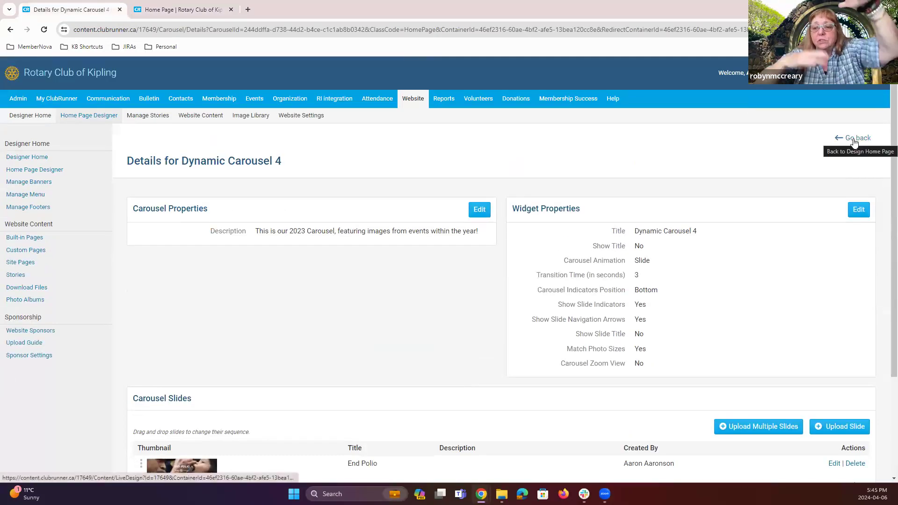
scroll(311, 285, "down", 3)
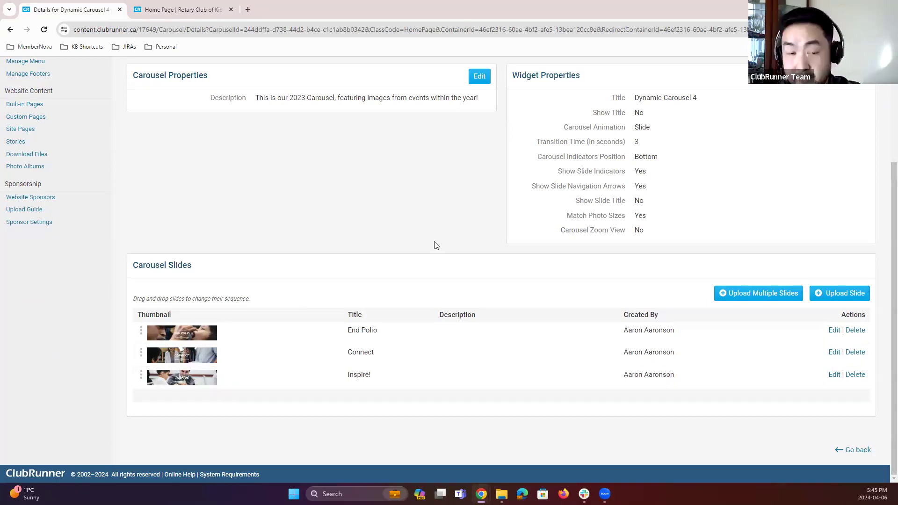
scroll(421, 261, "up", 3)
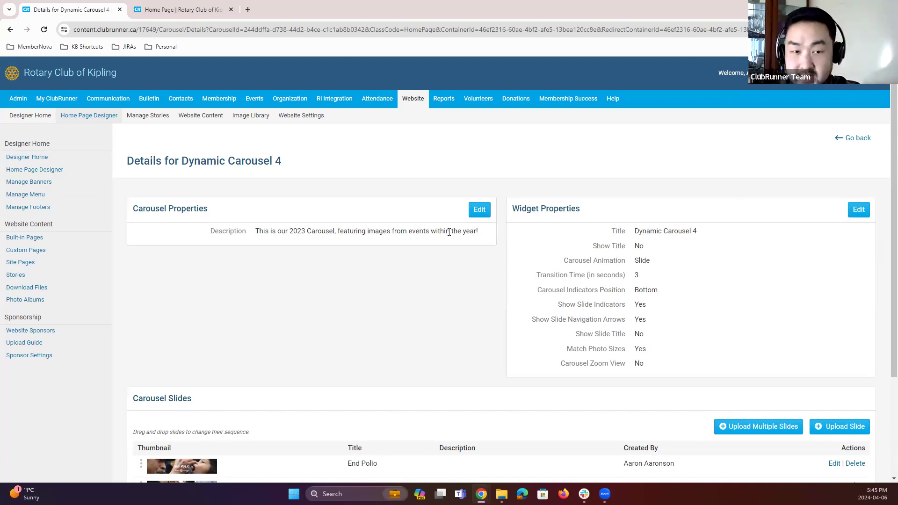
left_click(83, 118)
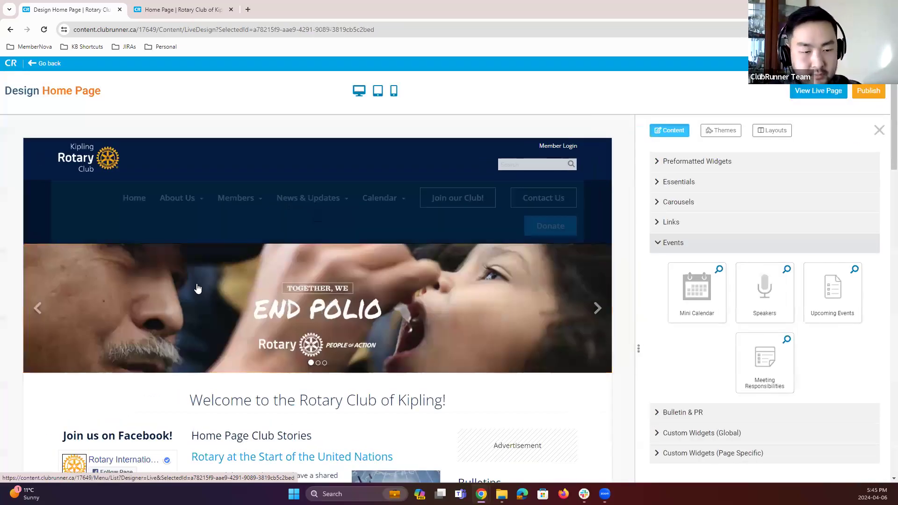
scroll(191, 280, "down", 5)
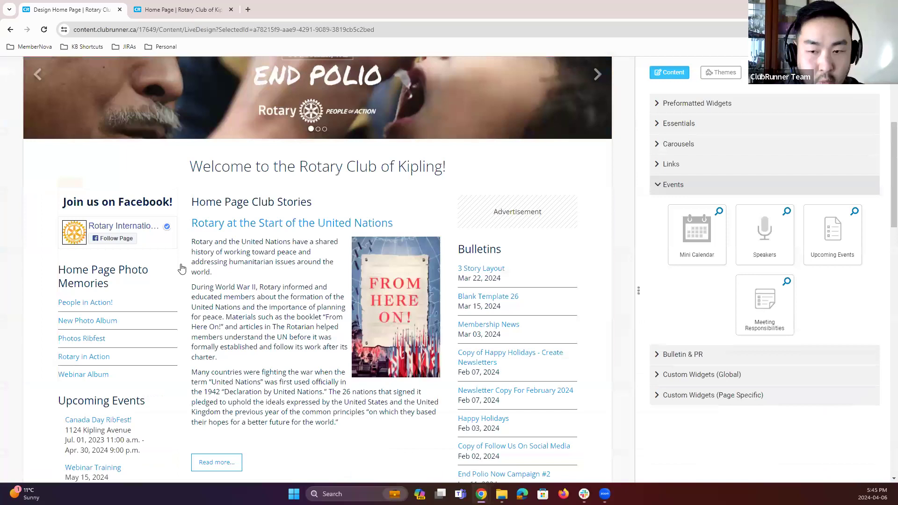
scroll(181, 267, "up", 2)
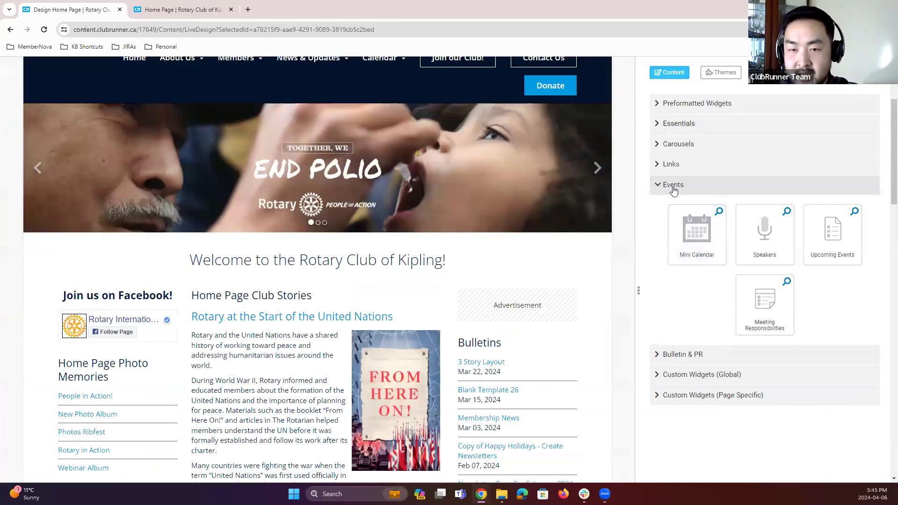
left_click(673, 185)
scroll(566, 285, "up", 3)
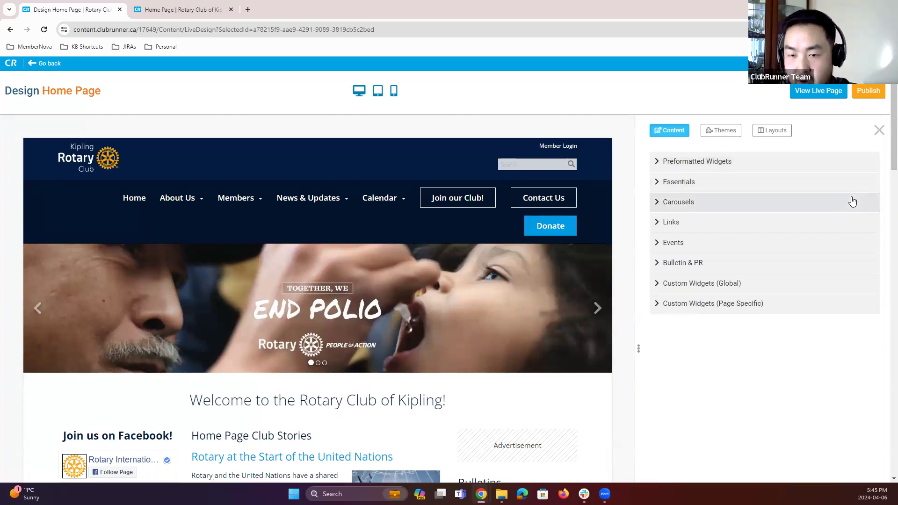
left_click(778, 163)
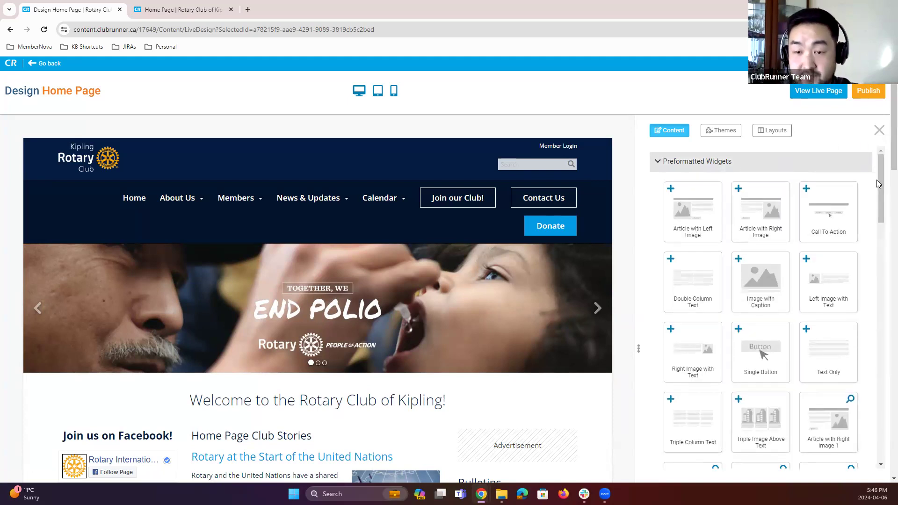
Step: Add an Article with Left Image widget to the left column and move it into the main column
scroll(631, 226, "down", 1)
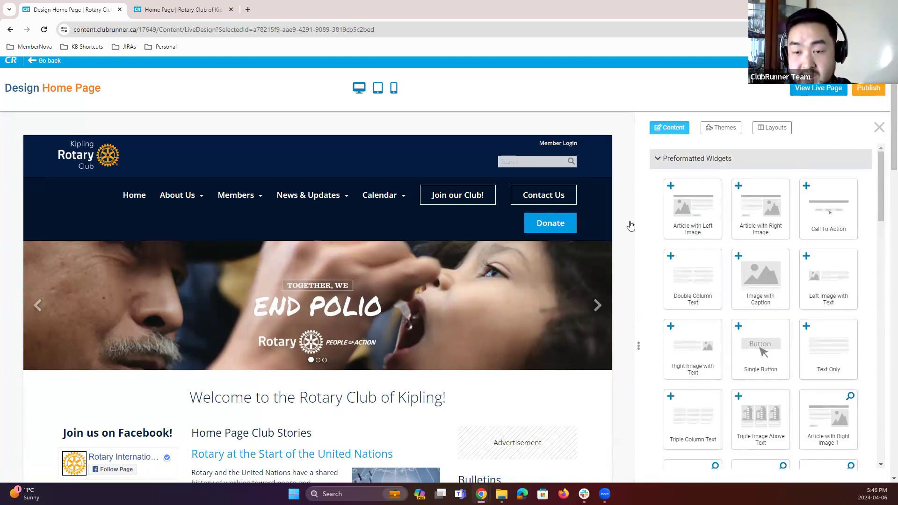
scroll(631, 226, "down", 1)
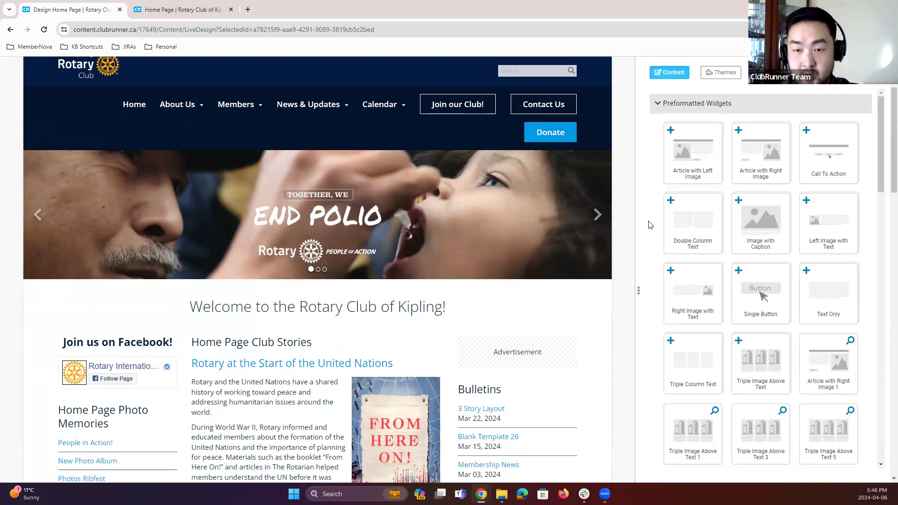
left_click_drag(685, 156, 127, 249)
scroll(331, 325, "down", 2)
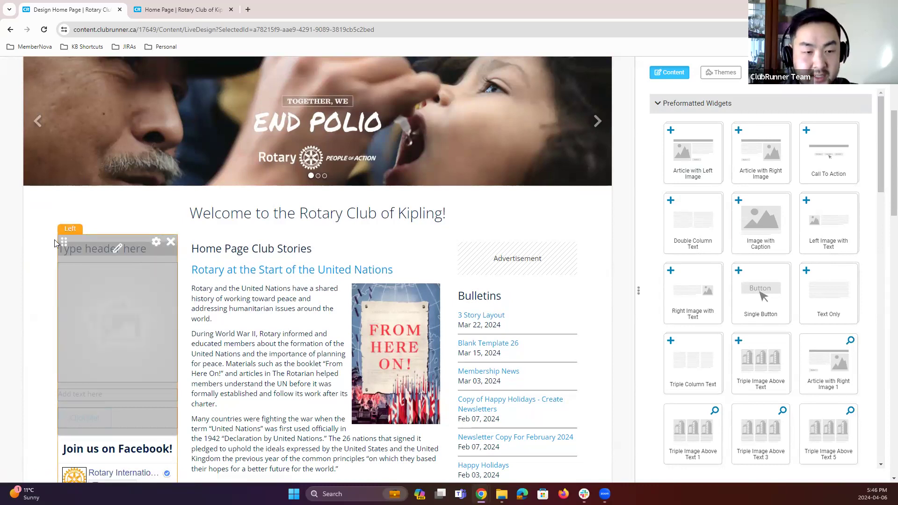
left_click_drag(96, 239, 248, 257)
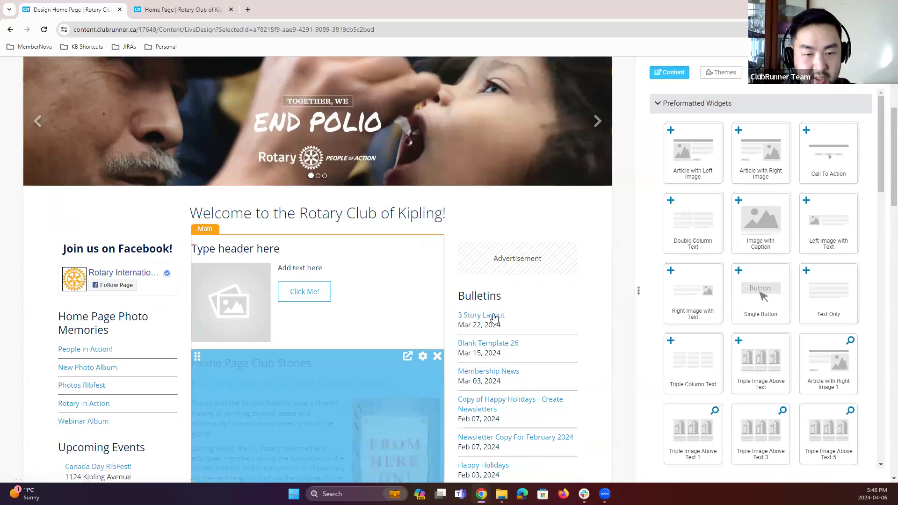
Step: Drag the new article widget out of the main column to remove it
scroll(452, 348, "down", 1)
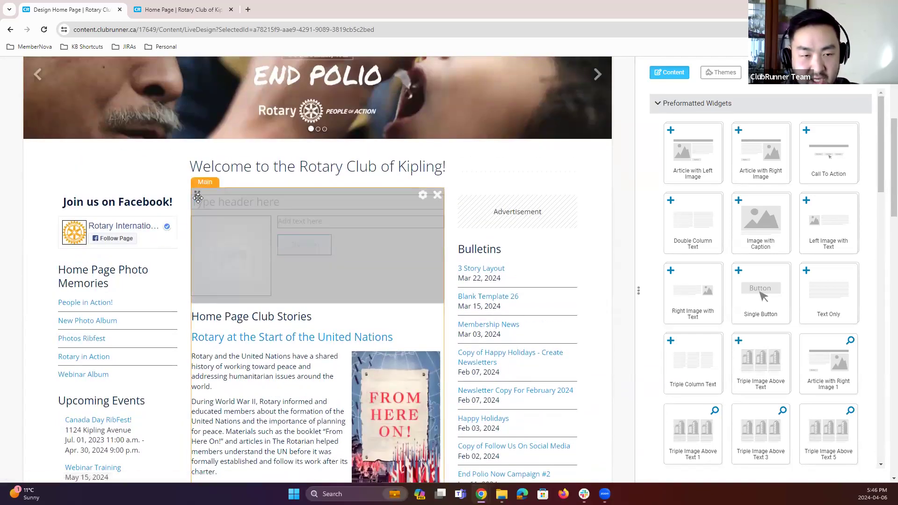
left_click_drag(198, 198, 235, 244)
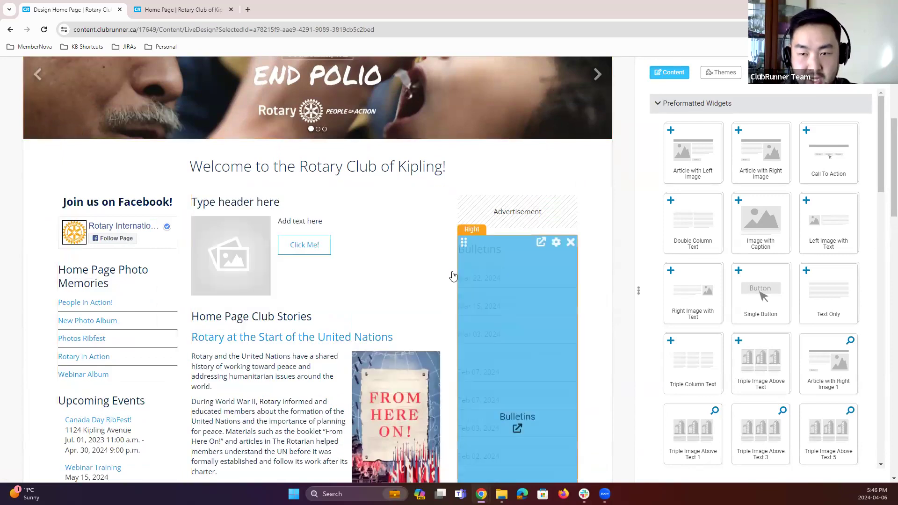
mouse_move(217, 260)
left_click_drag(197, 194, 63, 201)
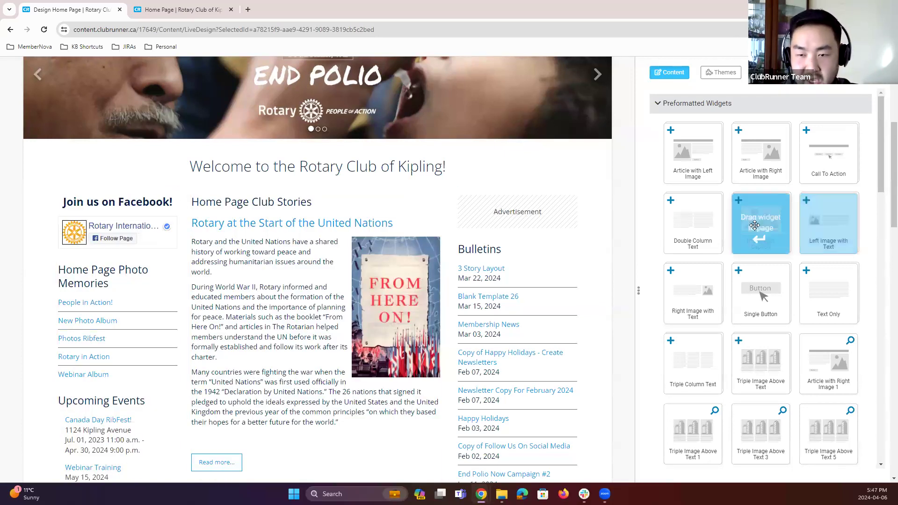
Step: Add an Image with Caption widget to the top of the main column above the club stories
left_click_drag(763, 223, 296, 203)
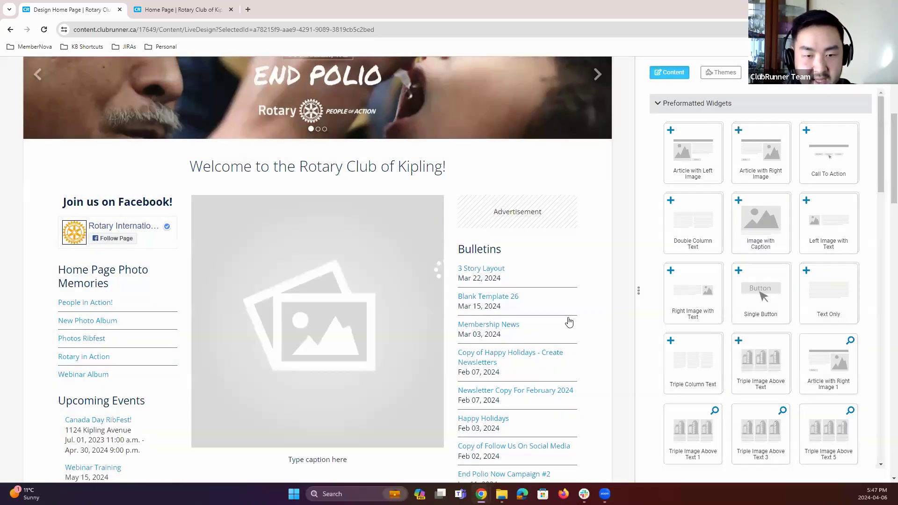
scroll(622, 284, "down", 5)
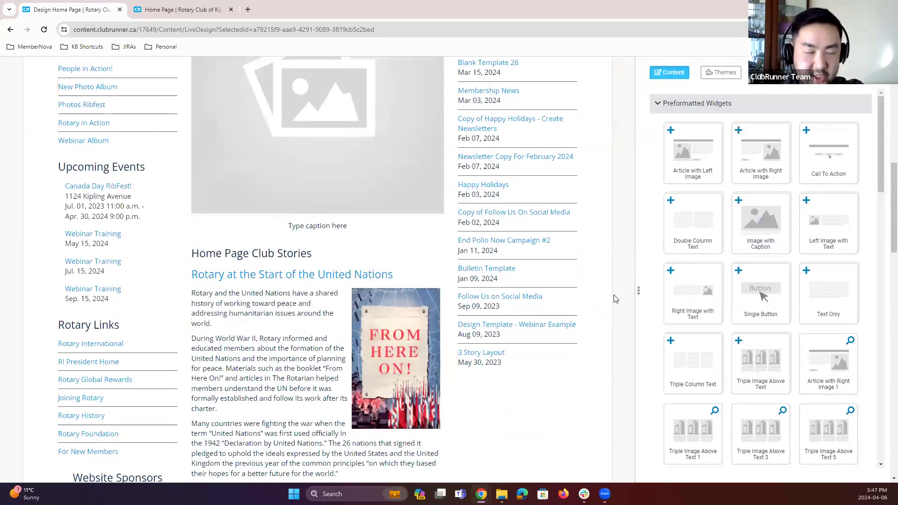
scroll(612, 295, "up", 3)
scroll(585, 304, "up", 7)
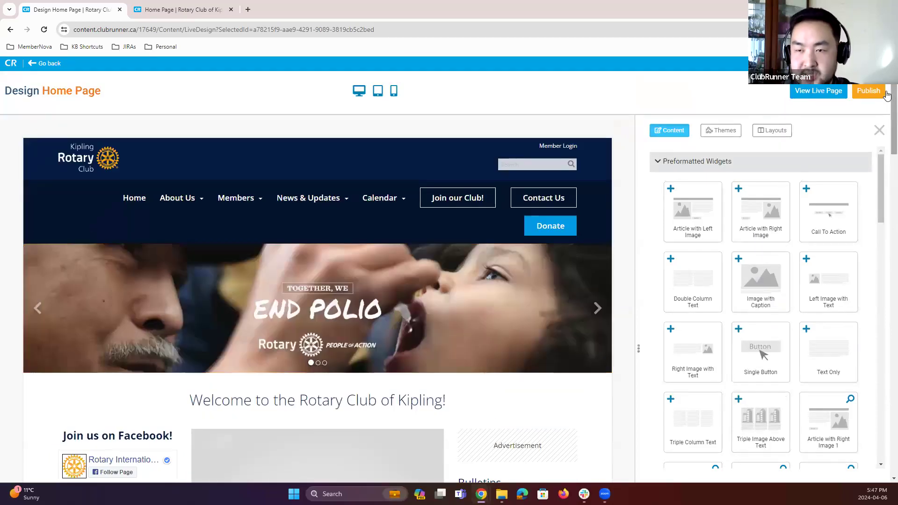
Step: Publish the home page and open the live site
left_click(872, 95)
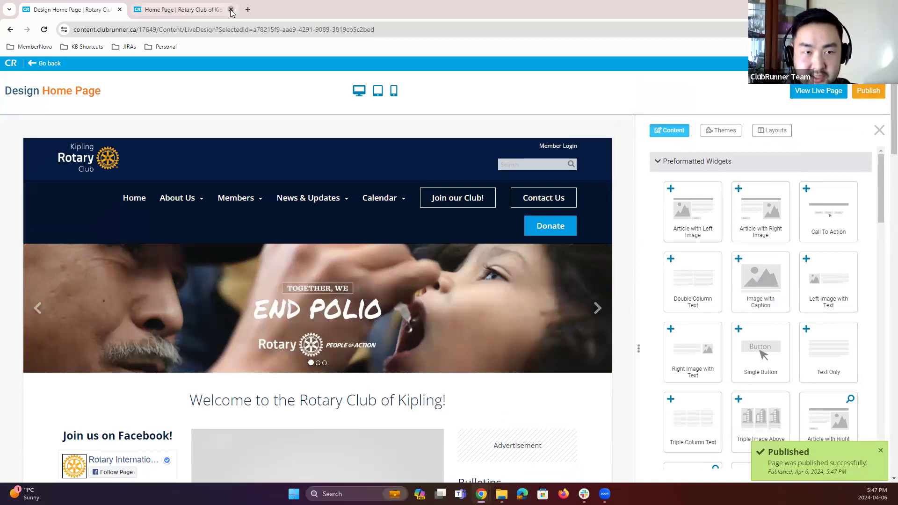
left_click(798, 92)
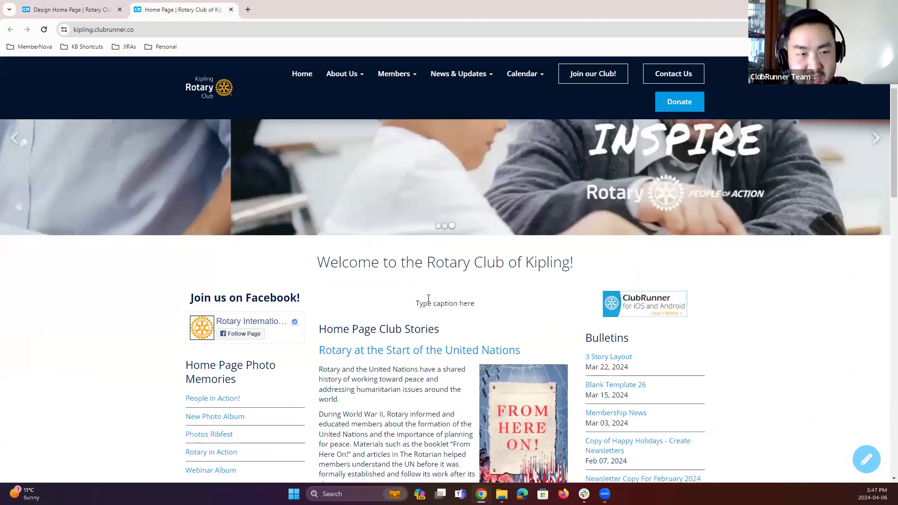
Step: Back in the home page designer, set the image widget's caption to "Webinar Example. Hello District 5000!"
left_click(88, 18)
scroll(467, 328, "down", 6)
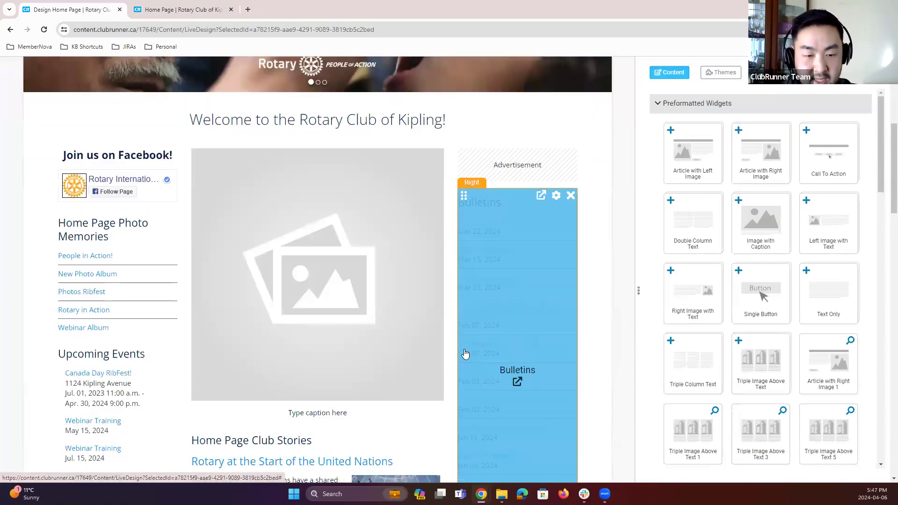
triple_click(331, 413)
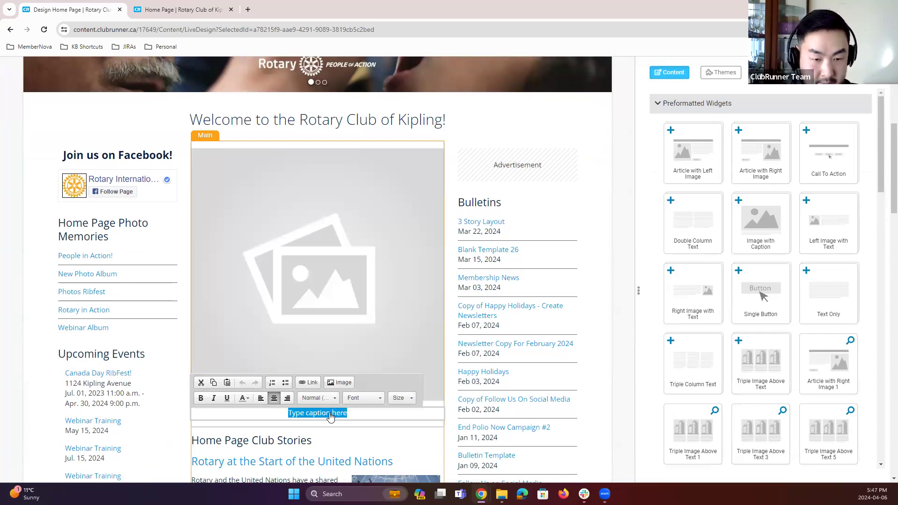
type("Webinar Examp")
type("le. H")
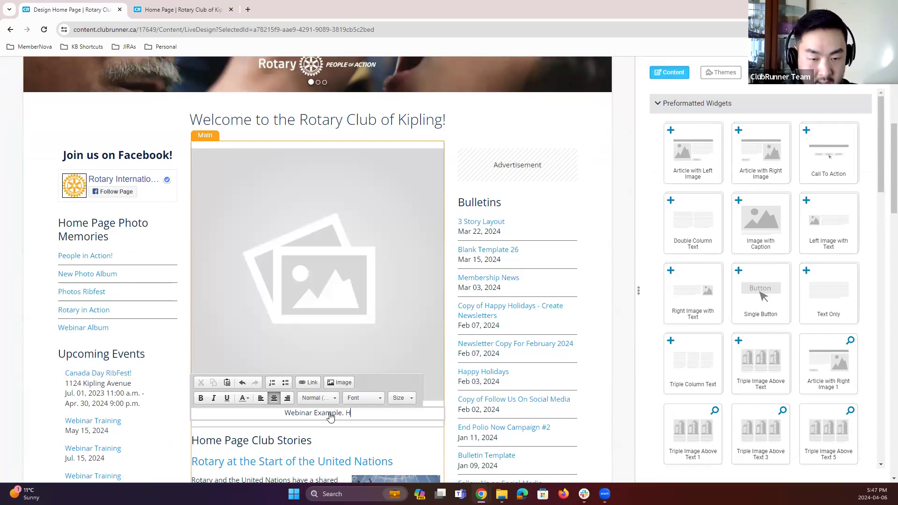
type("ello District 5000!")
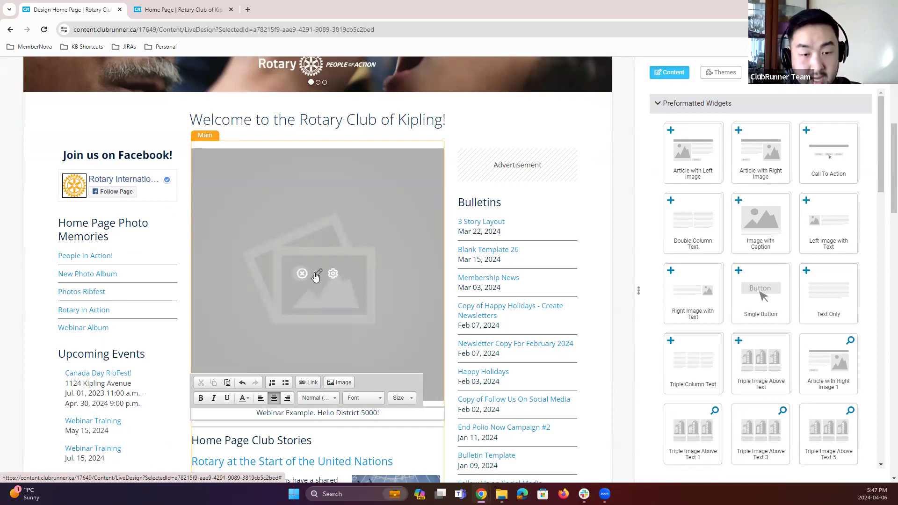
Step: Insert the Logo_Creator_CRLOGO.png image from My Images into the Image with Caption widget
left_click(318, 274)
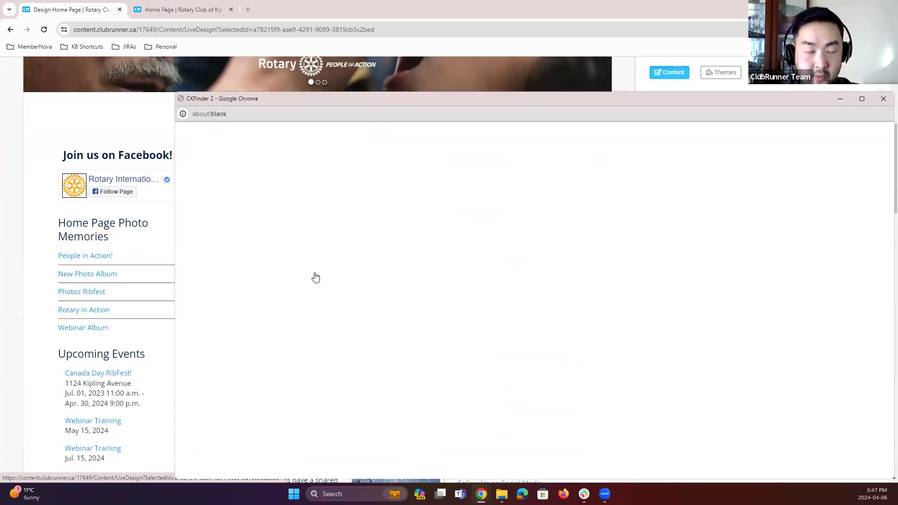
left_click_drag(553, 106, 528, 89)
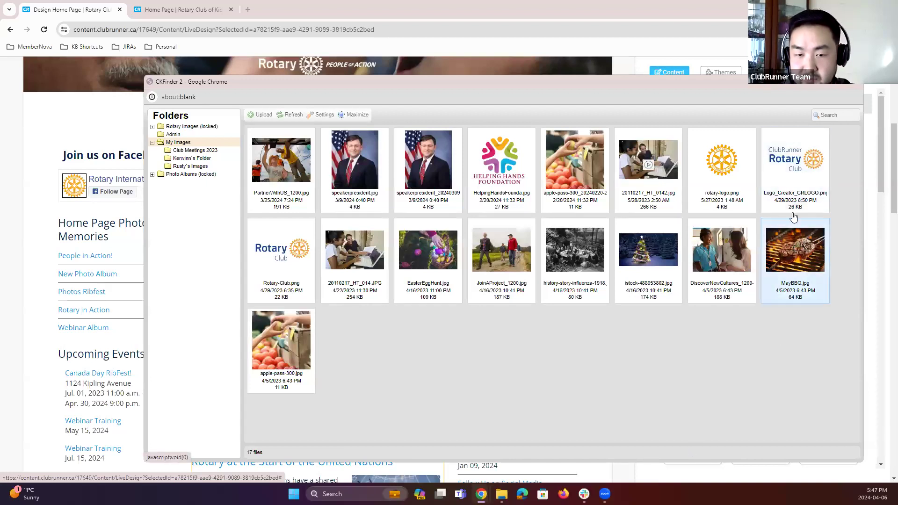
double_click(796, 173)
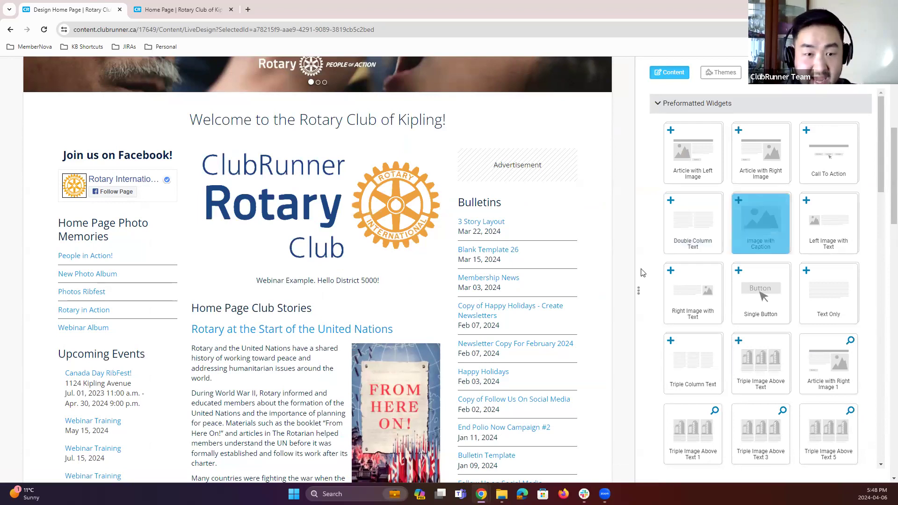
Step: Republish the home page and view the updated live site
mouse_move(317, 217)
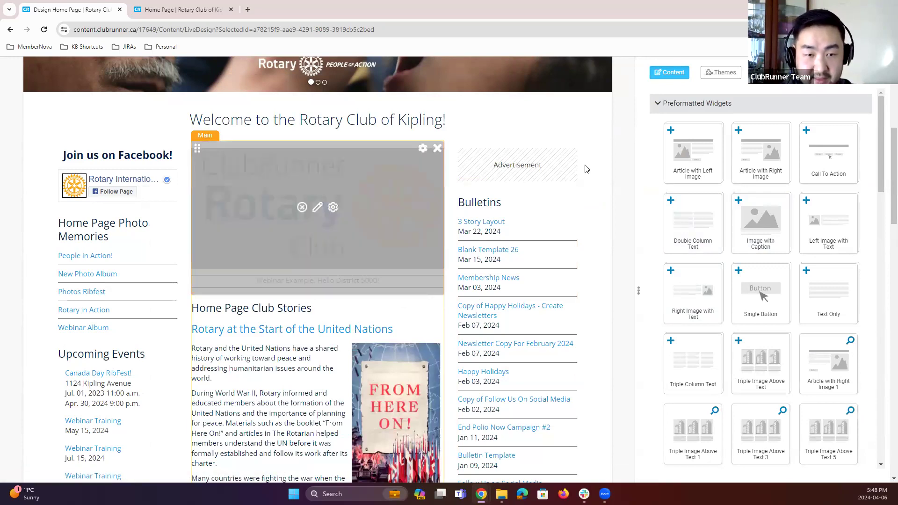
scroll(612, 239, "up", 7)
left_click(865, 93)
left_click(232, 10)
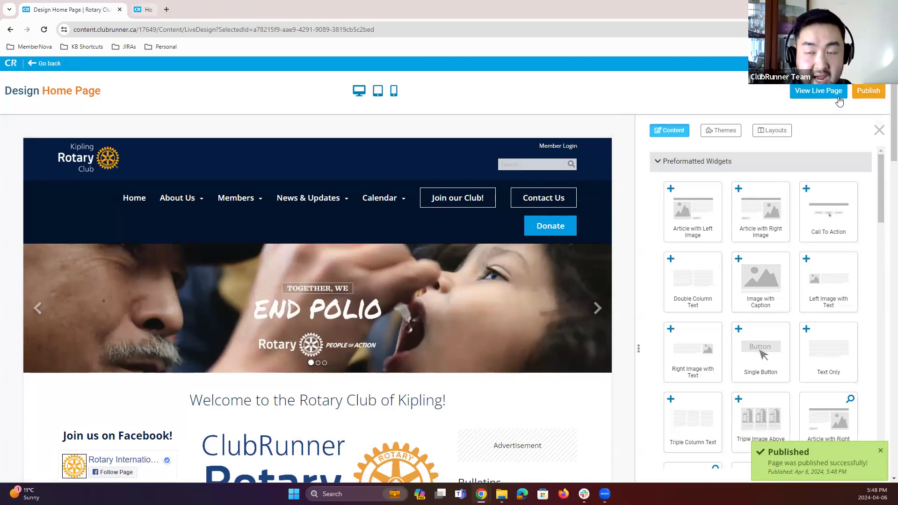
left_click(814, 92)
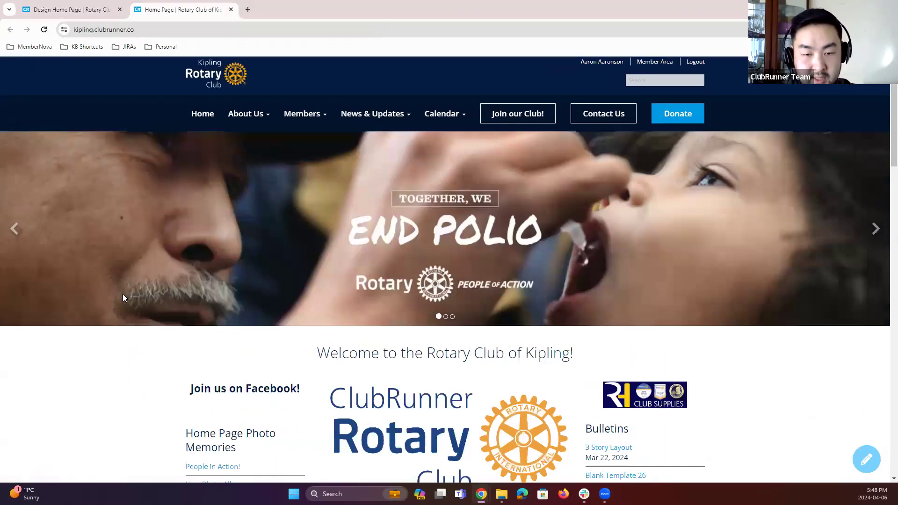
scroll(120, 296, "down", 3)
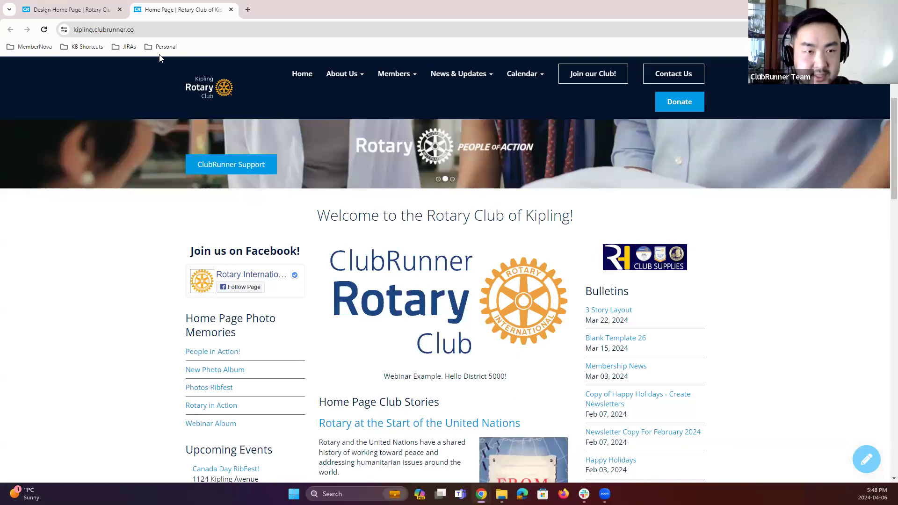
Step: Set the Image with Caption widget's title to "April 6th, Webinar Example" in its properties and save
left_click(79, 13)
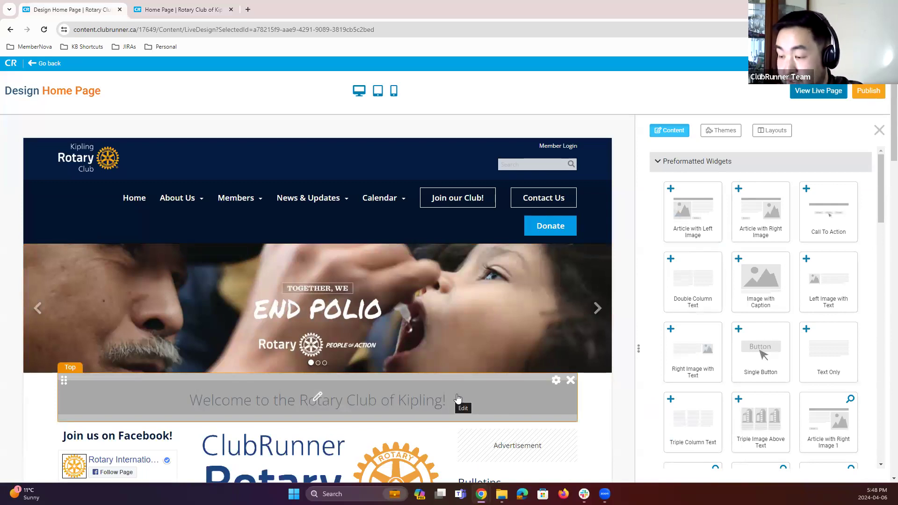
scroll(438, 351, "down", 2)
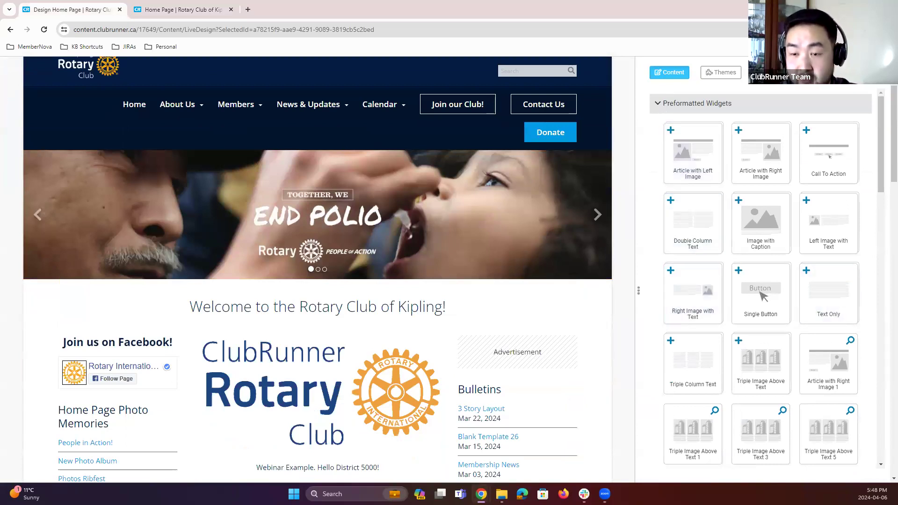
scroll(850, 325, "down", 1)
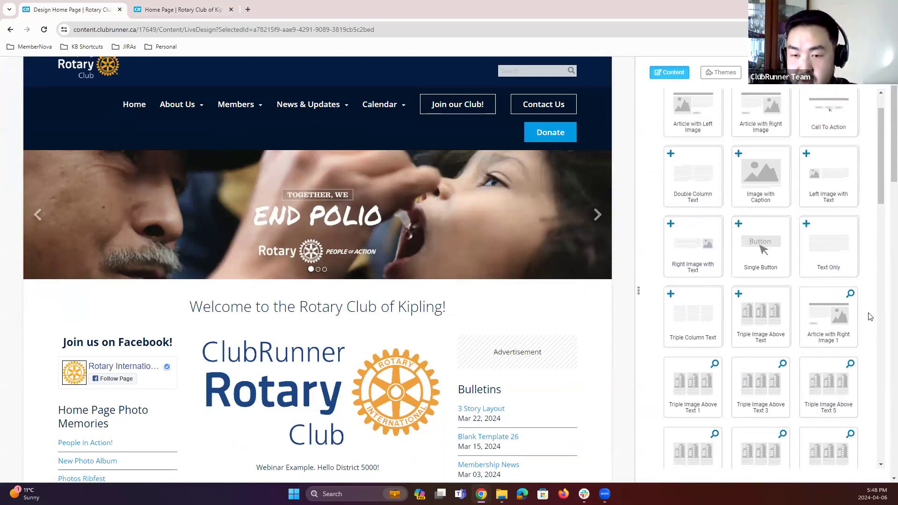
scroll(867, 317, "up", 1)
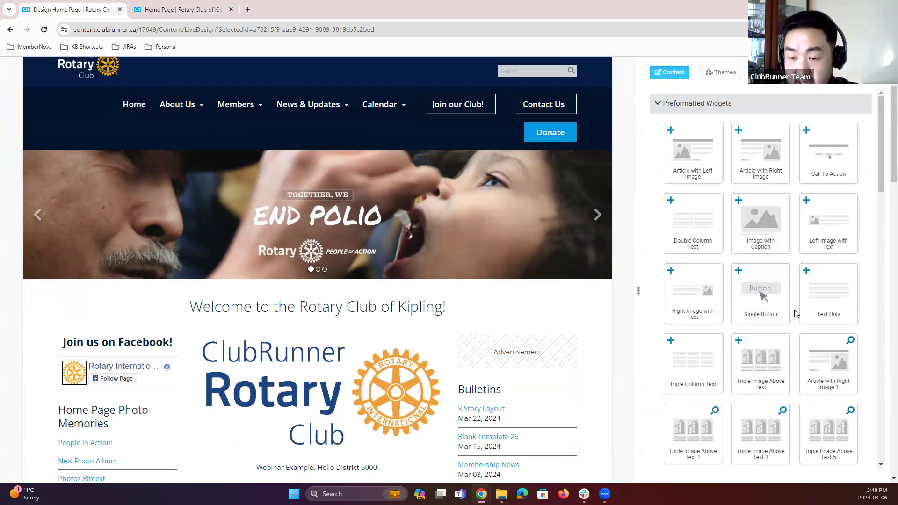
scroll(796, 314, "down", 2)
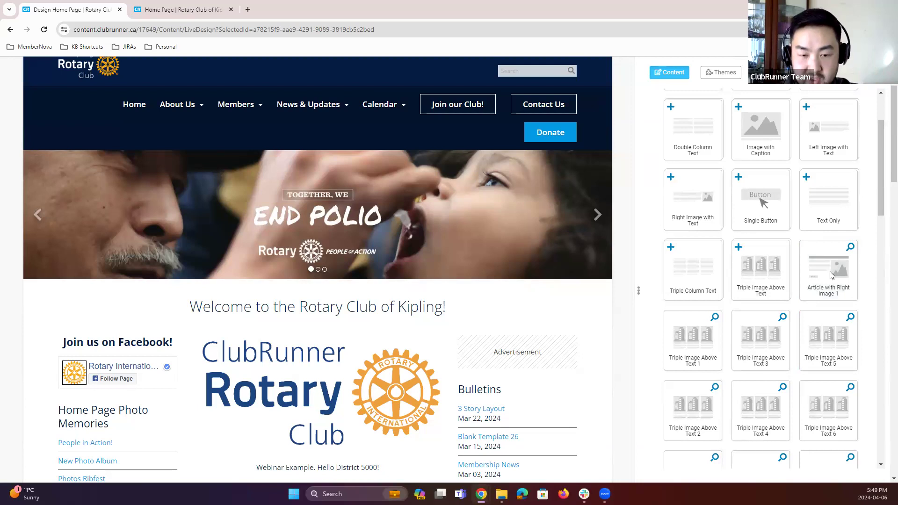
scroll(416, 274, "down", 2)
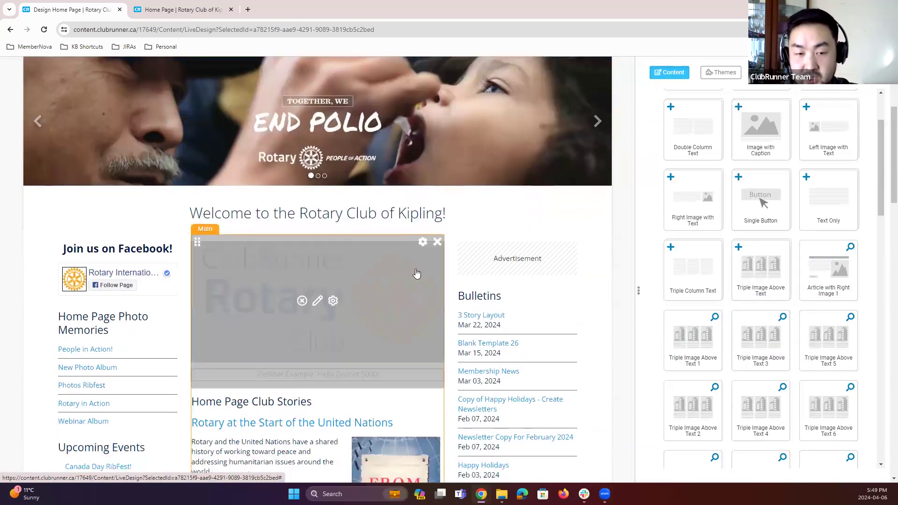
left_click(422, 243)
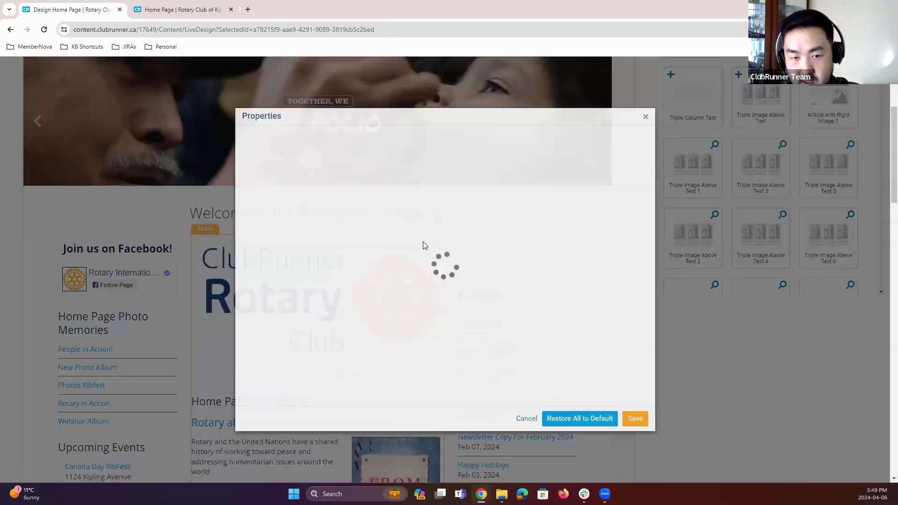
left_click(460, 301)
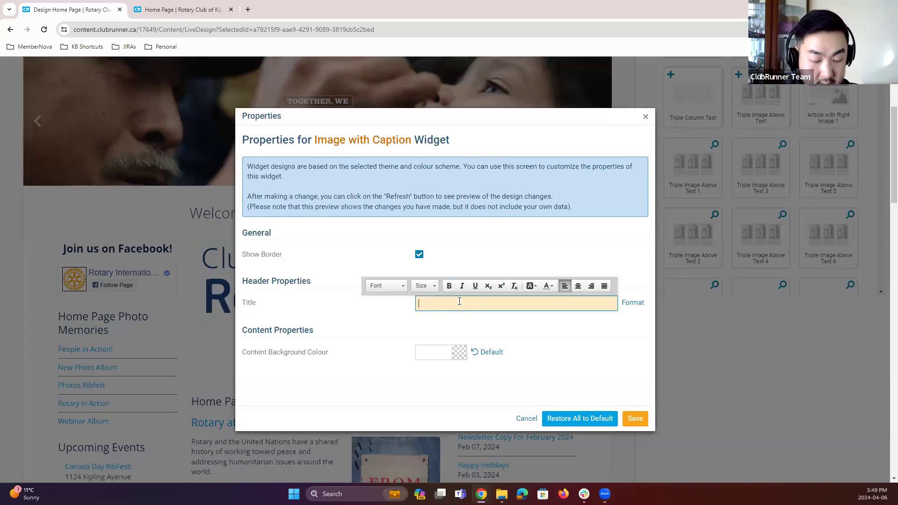
type("Apri")
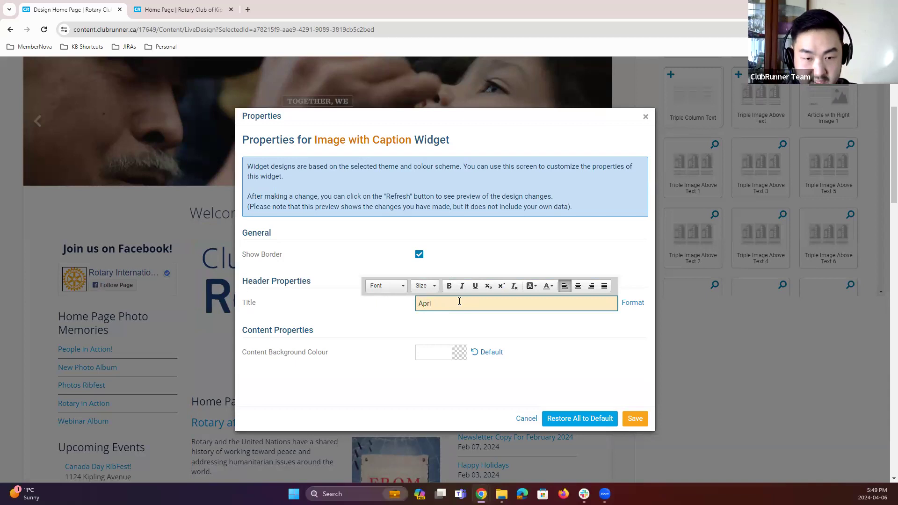
type("o 6th, Wedinar Example")
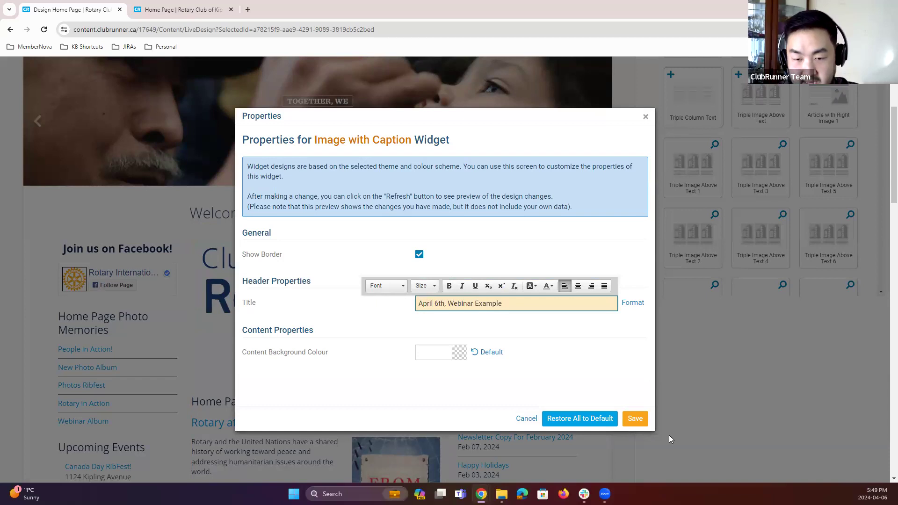
left_click(634, 418)
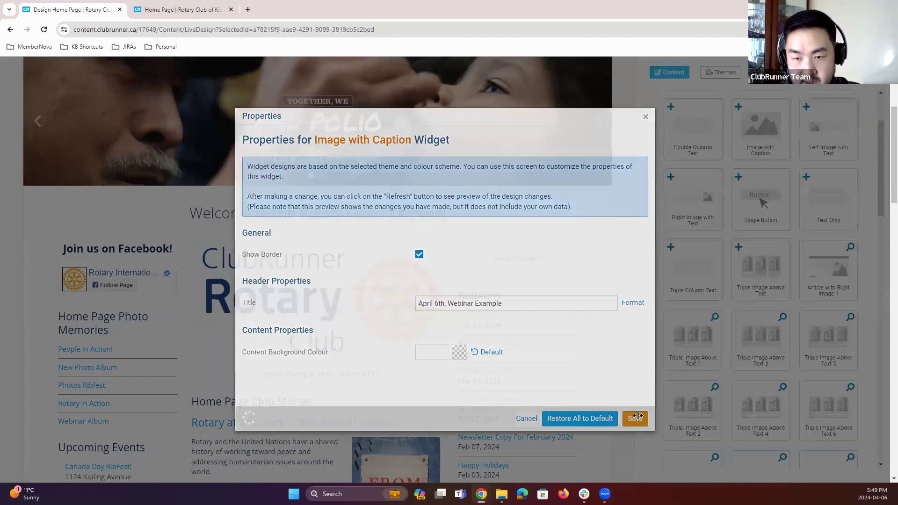
Step: Preview the Triple Image Above Text 6 widget from the widget library
scroll(796, 337, "down", 1)
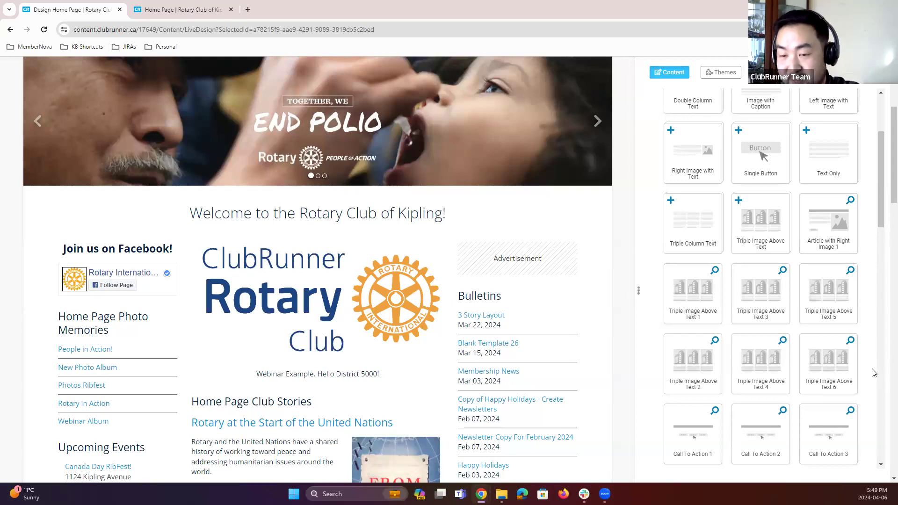
scroll(834, 351, "up", 4)
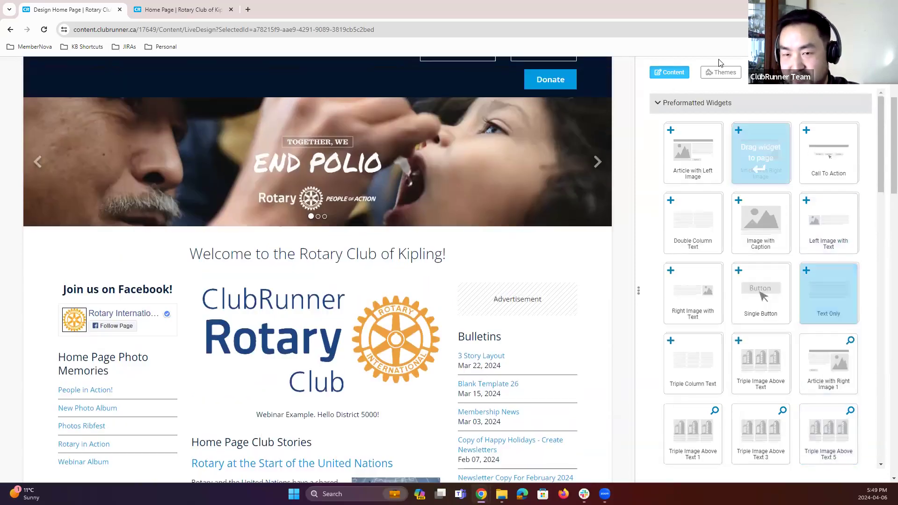
scroll(866, 377, "down", 4)
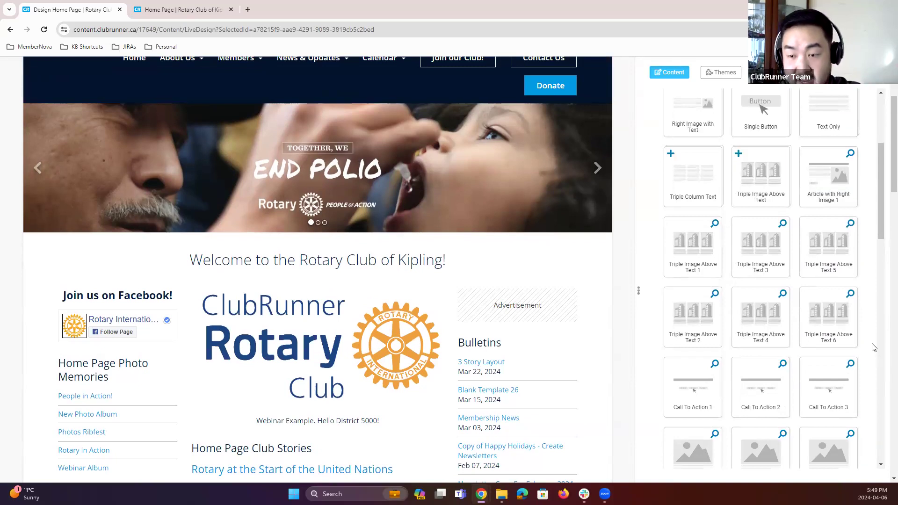
left_click(850, 294)
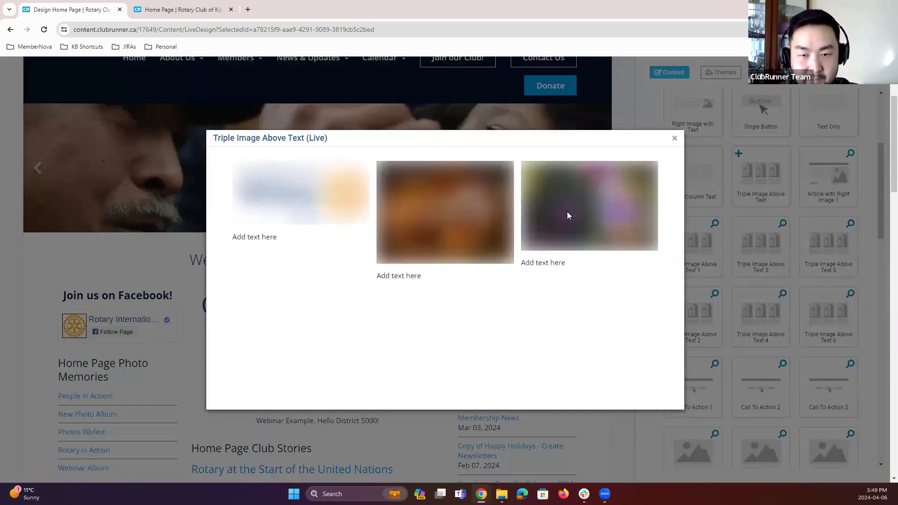
left_click(674, 140)
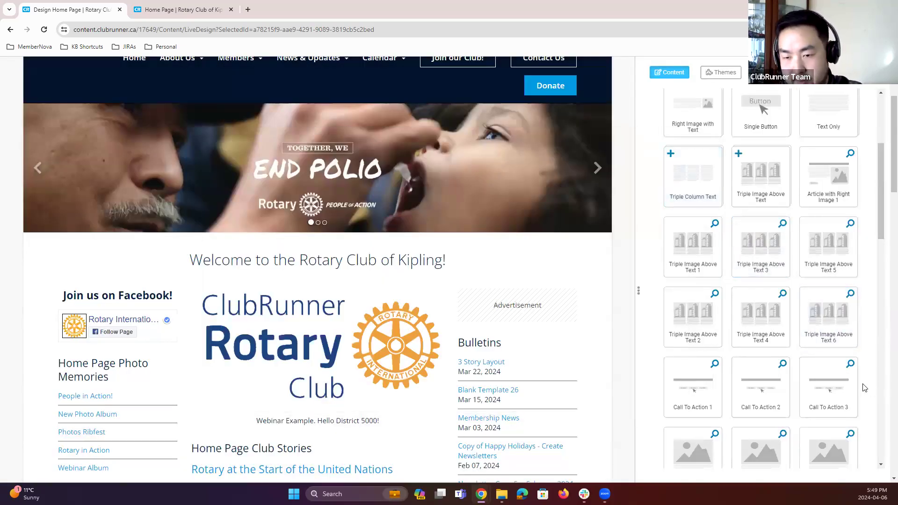
Step: Open the Image with Caption widget's properties and close them without changes
scroll(862, 386, "up", 3)
scroll(862, 386, "up", 1)
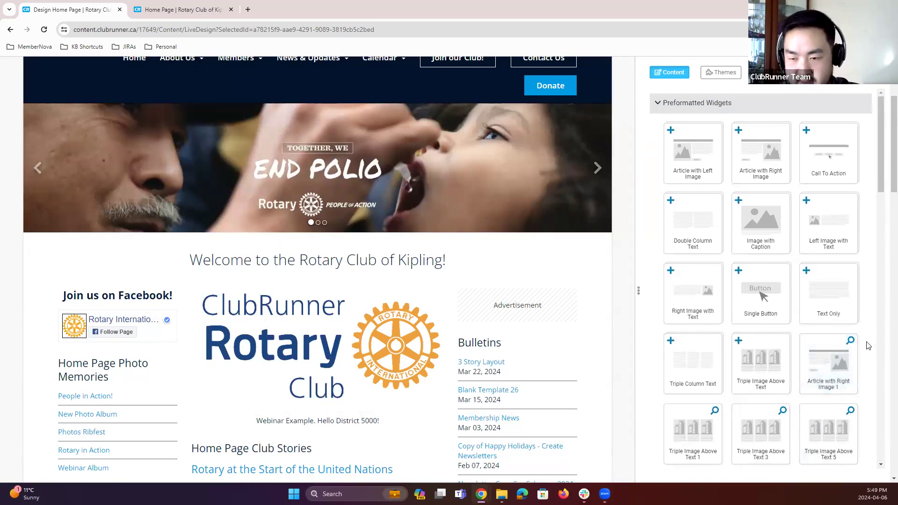
scroll(866, 345, "down", 12)
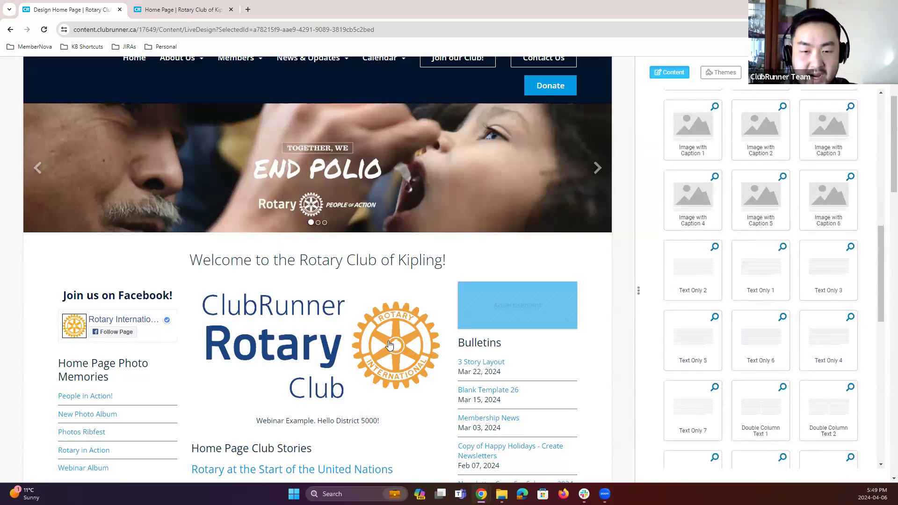
left_click(424, 290)
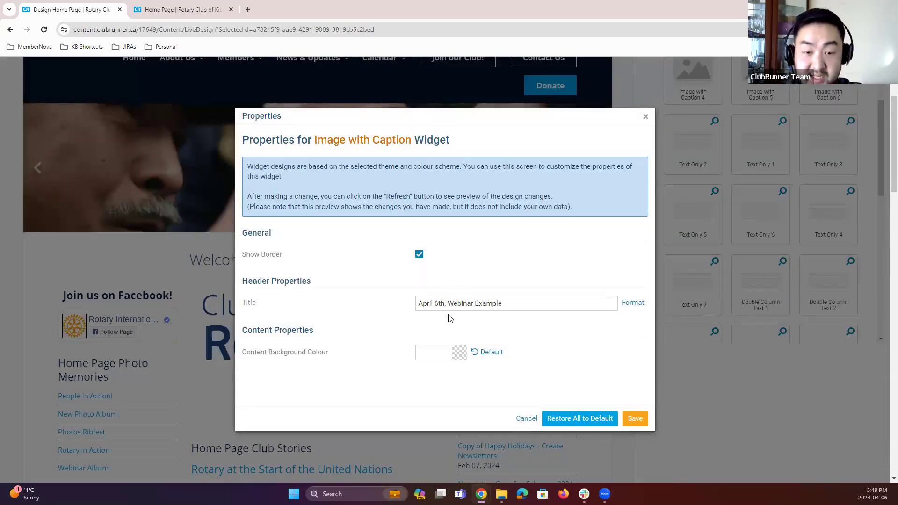
left_click(671, 133)
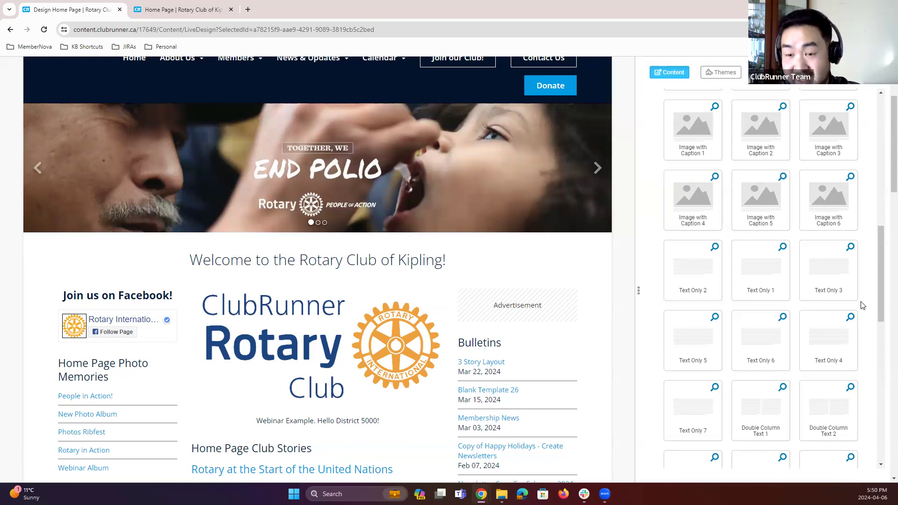
Step: Browse the further preformatted widget variants in the widget library
scroll(863, 305, "down", 6)
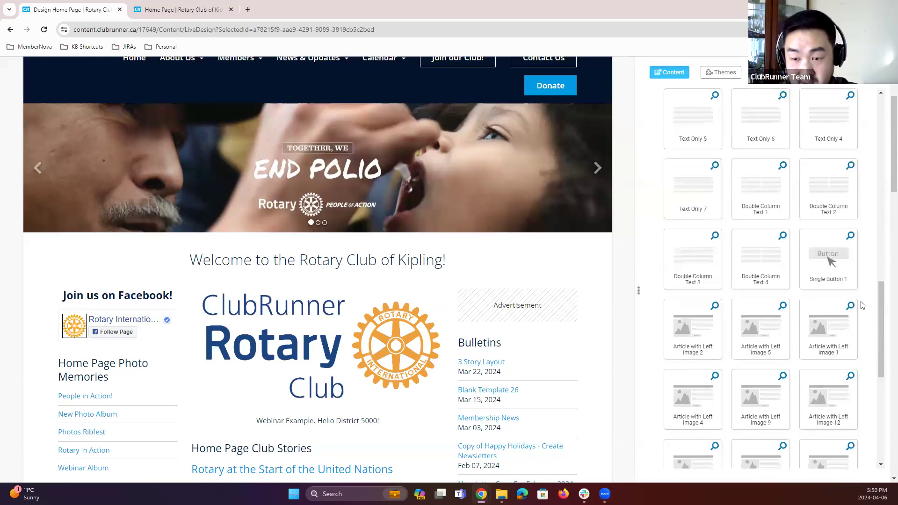
scroll(863, 305, "down", 1)
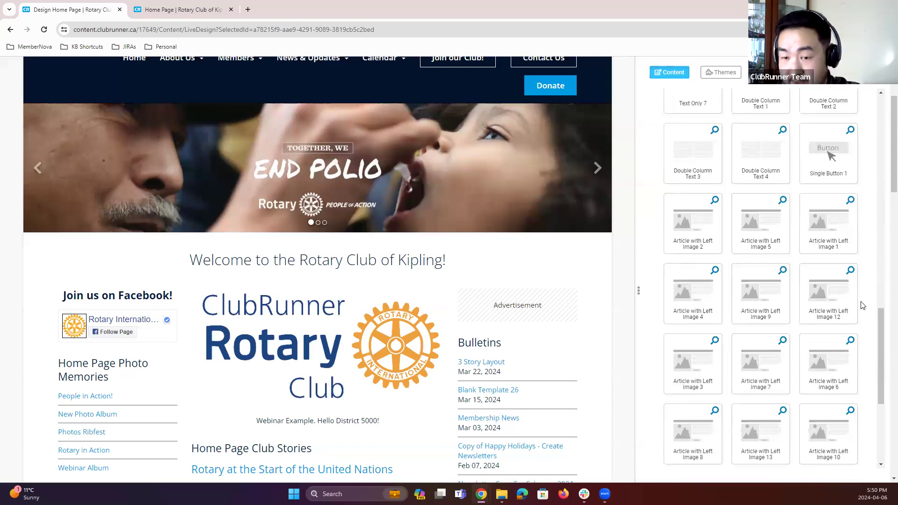
scroll(863, 305, "down", 2)
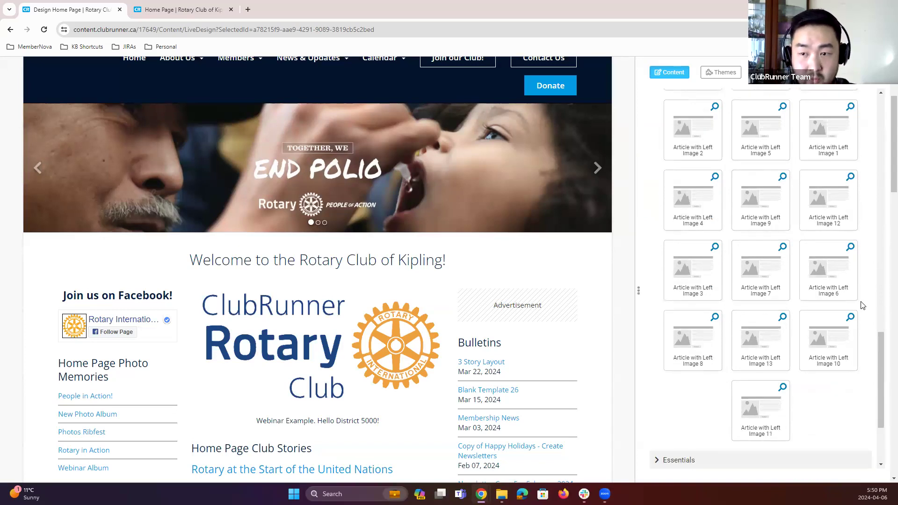
scroll(863, 305, "up", 9)
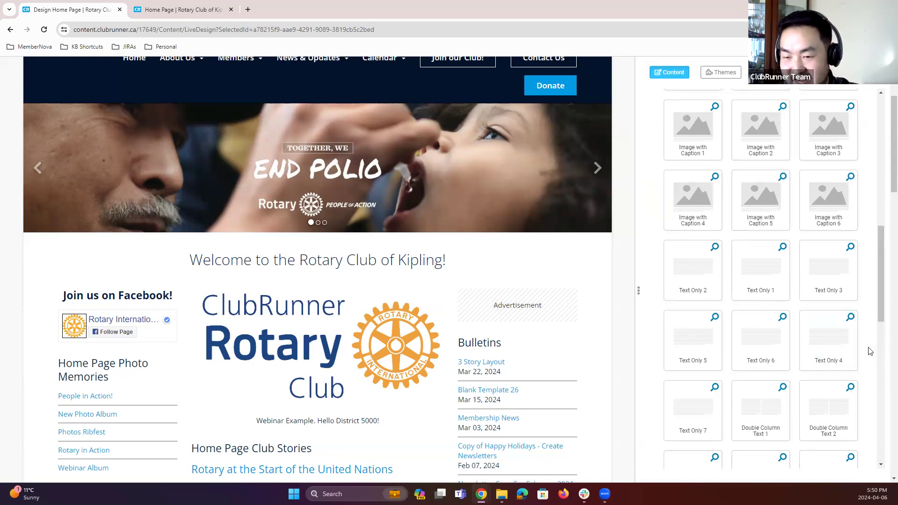
Step: Add the Meeting Information widget from the Essentials group to the main column below the ClubRunner image
scroll(869, 351, "up", 10)
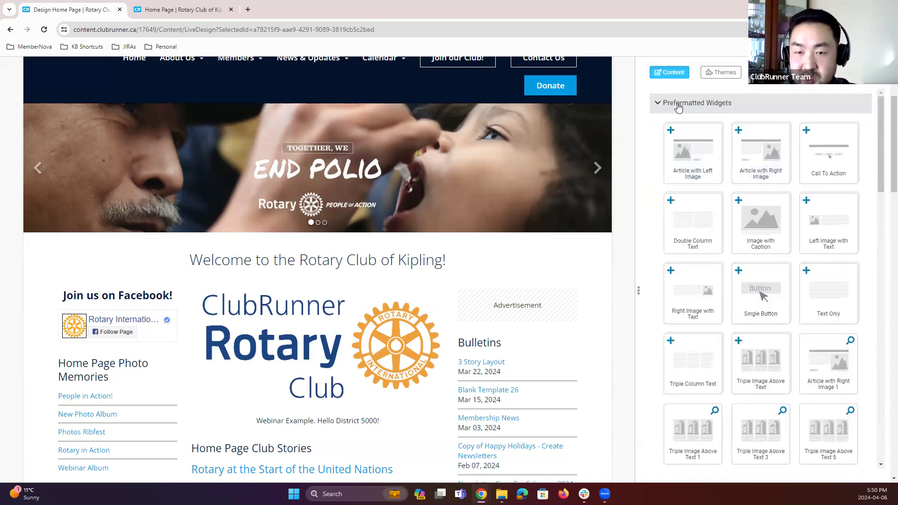
left_click(678, 103)
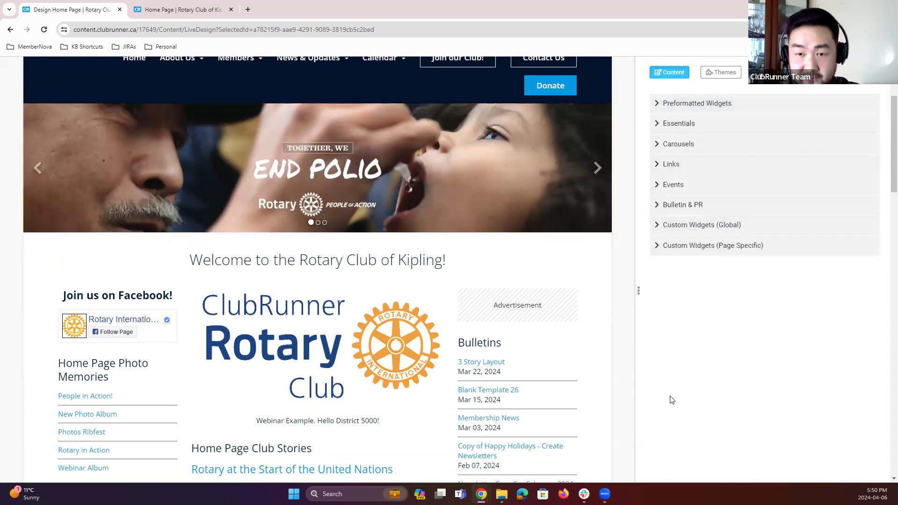
left_click(670, 126)
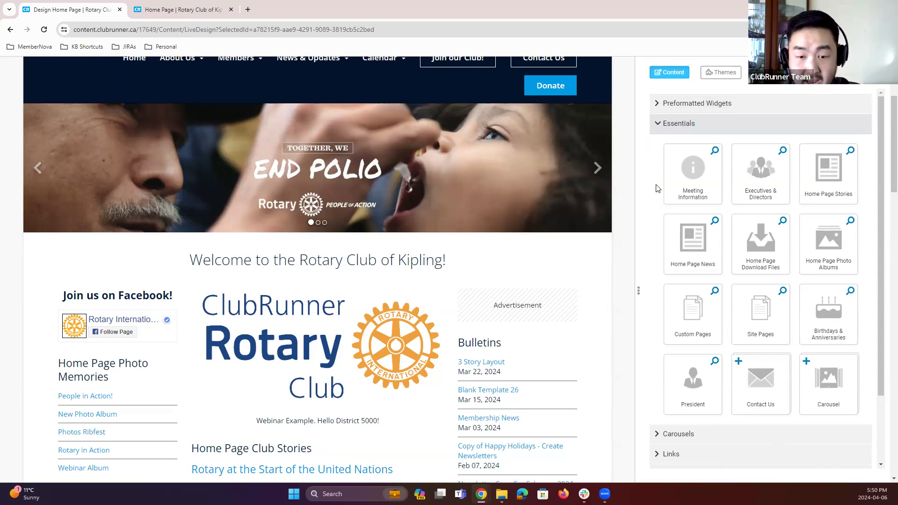
scroll(593, 372, "down", 3)
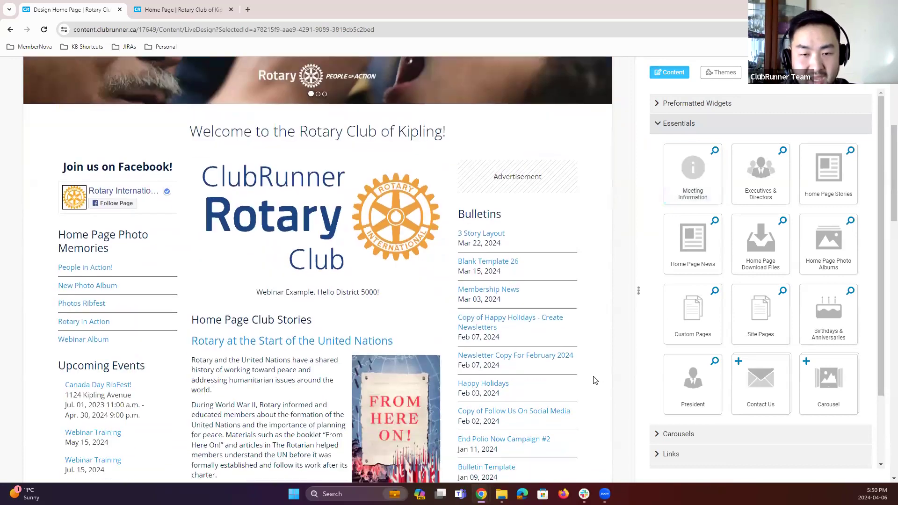
scroll(593, 380, "down", 1)
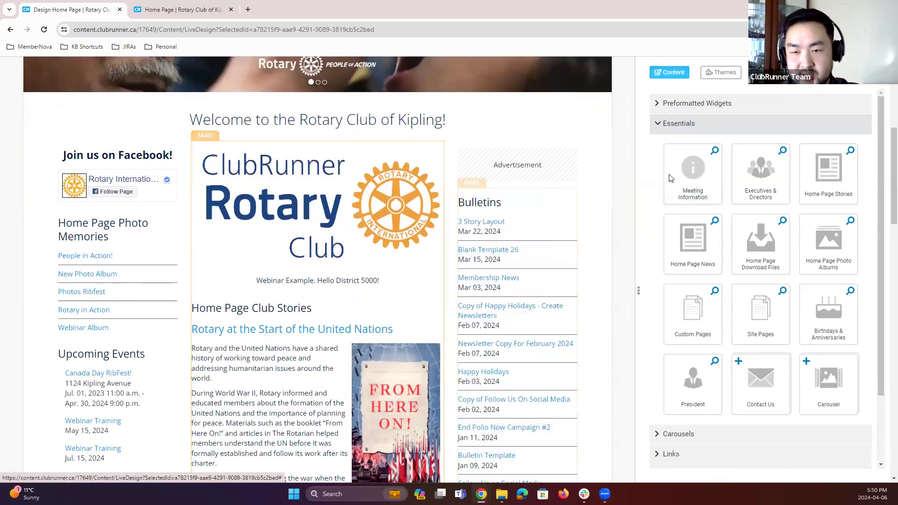
left_click_drag(692, 168, 294, 290)
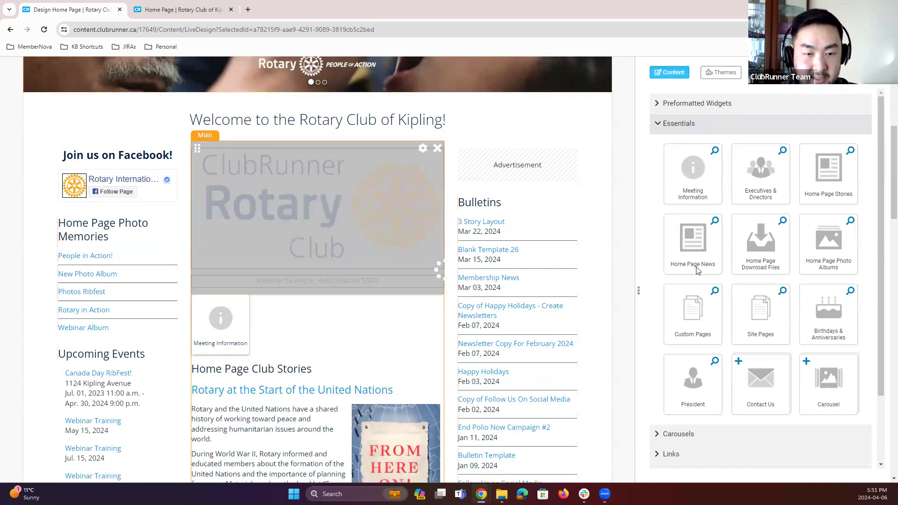
Step: Publish the home page and open the live page
scroll(625, 299, "down", 2)
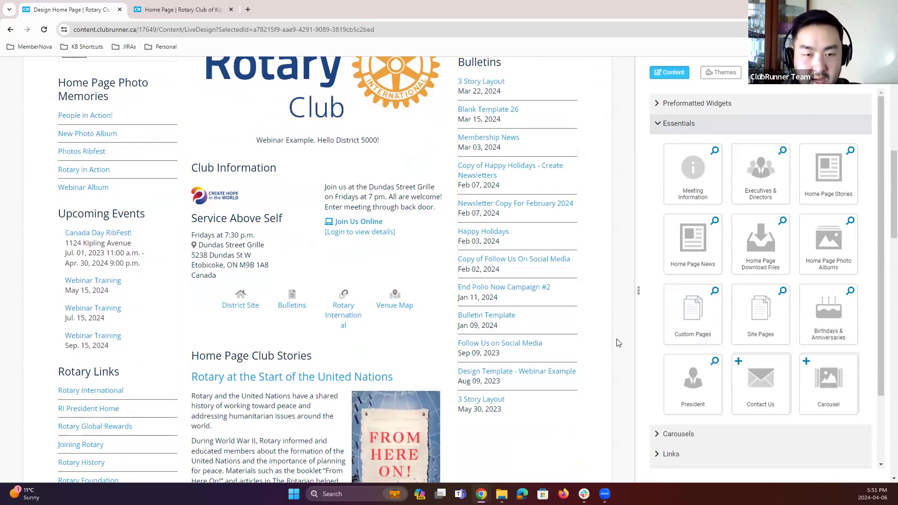
scroll(619, 298, "up", 1)
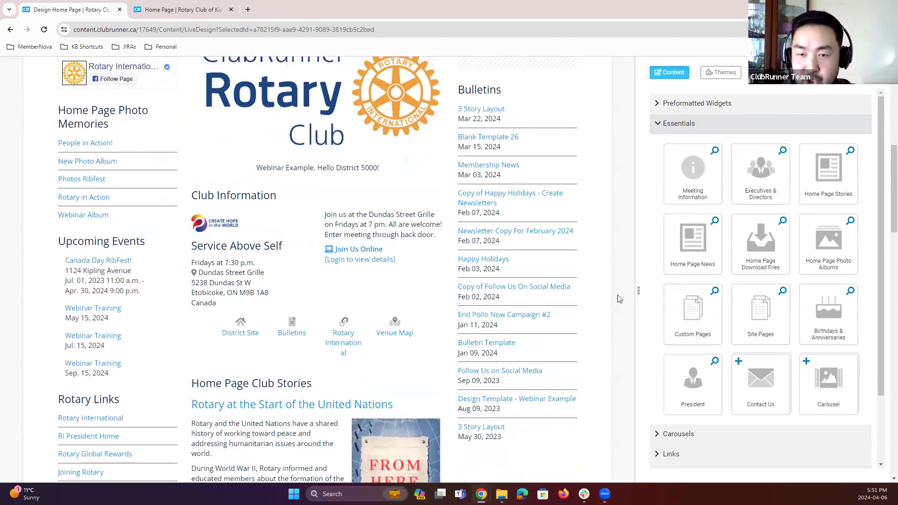
scroll(619, 299, "up", 7)
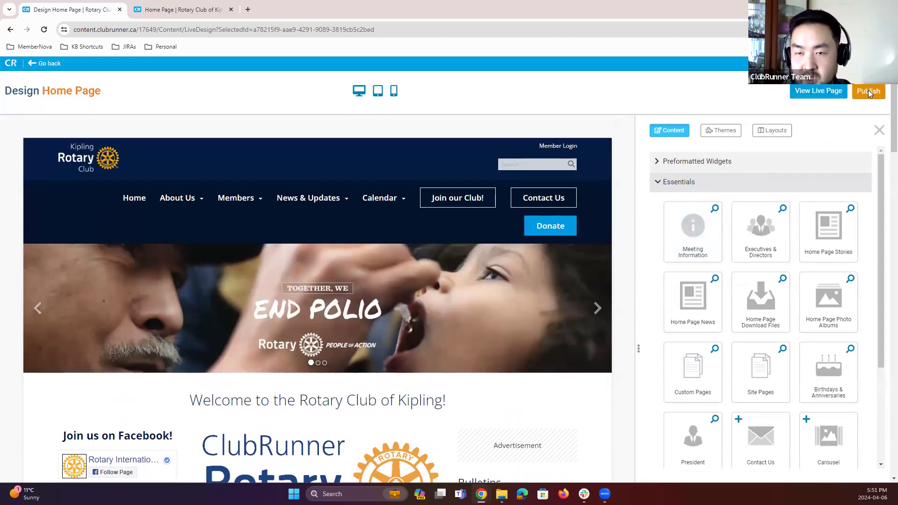
left_click(868, 91)
left_click(819, 90)
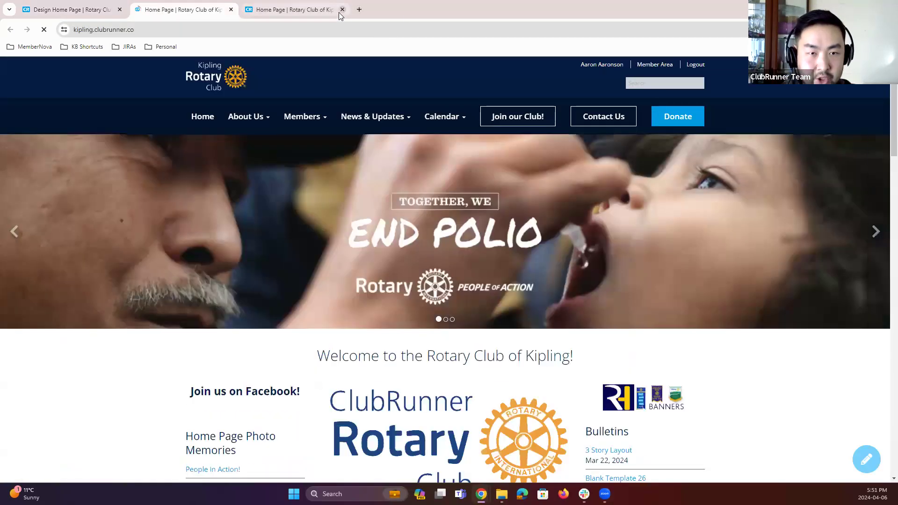
left_click(341, 9)
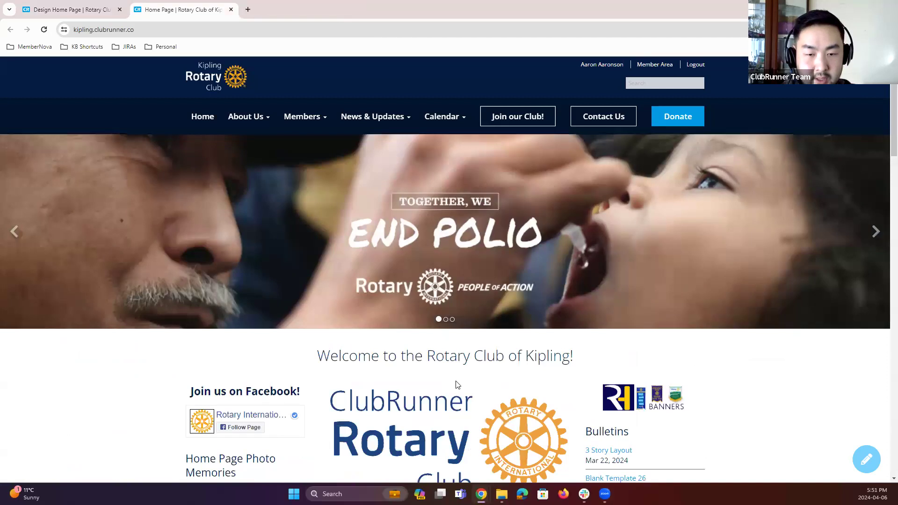
Step: Review the new Club Information section and its Venue Map link on the live site, then return to the designer
scroll(457, 385, "down", 5)
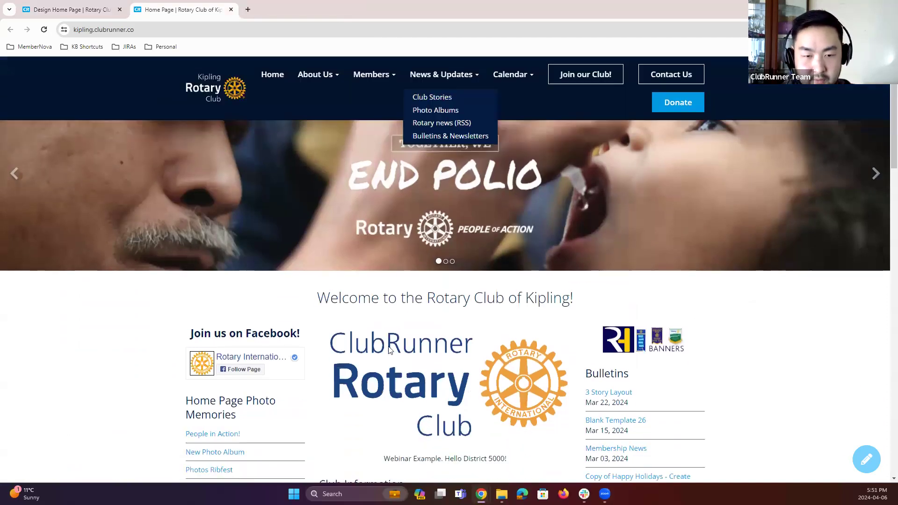
scroll(361, 327, "down", 2)
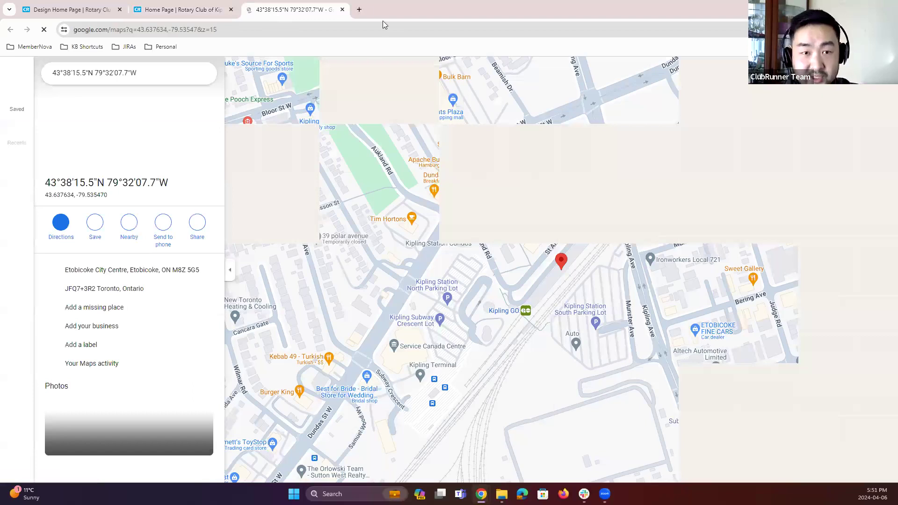
left_click(343, 10)
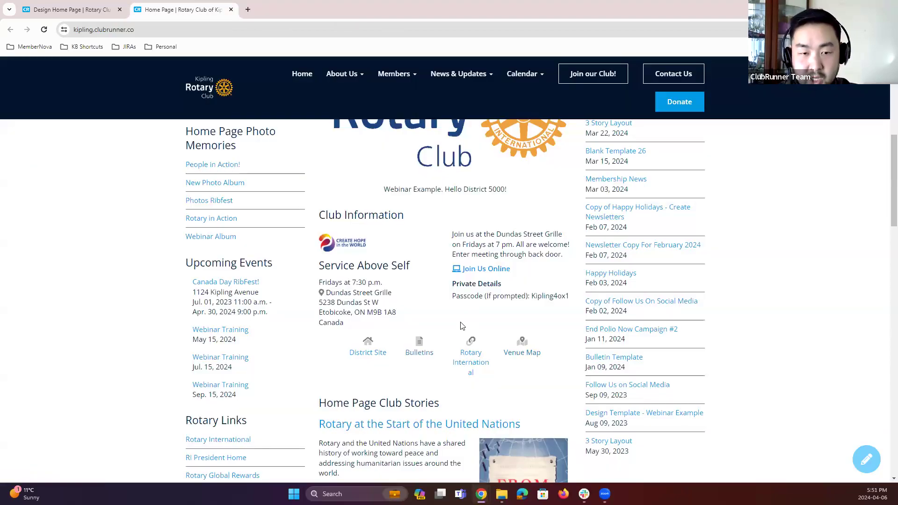
scroll(458, 250, "up", 3)
scroll(445, 372, "down", 2)
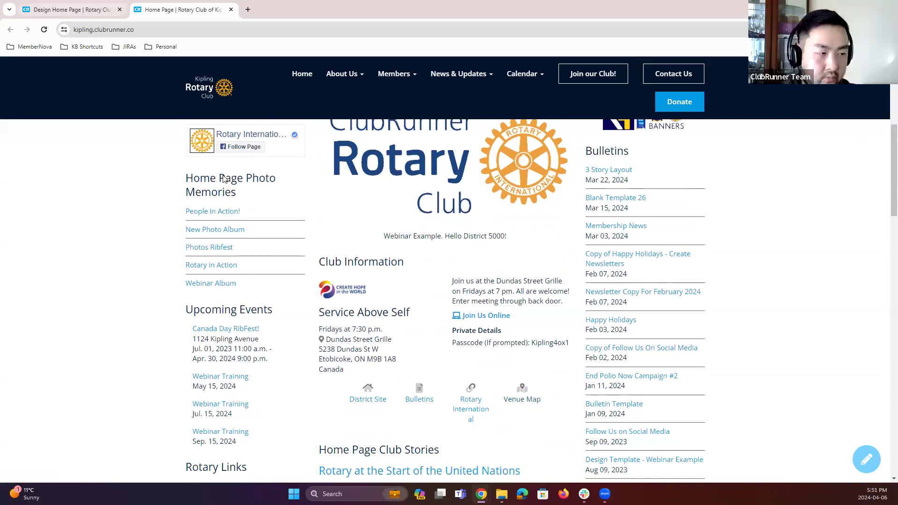
left_click(70, 12)
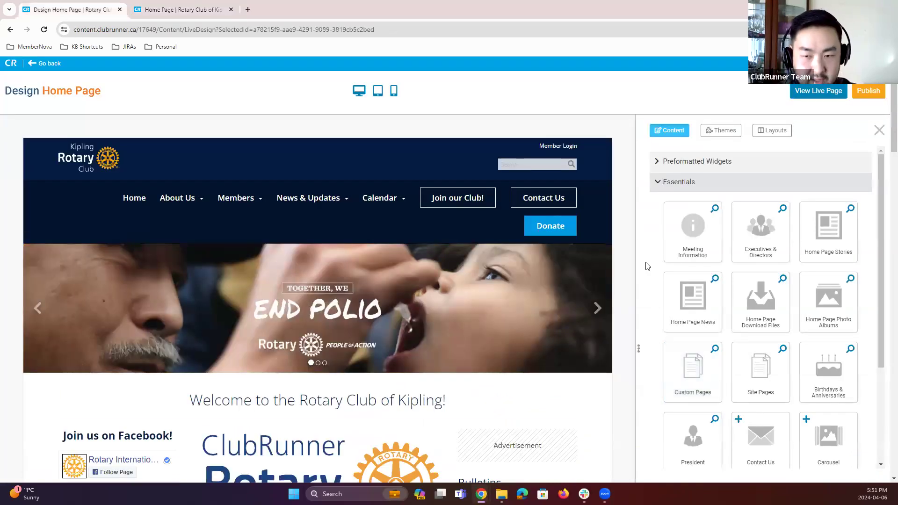
Step: Open the Events widget group, add a Speakers widget to the right column and delete it again
scroll(659, 287, "down", 1)
scroll(748, 283, "down", 2)
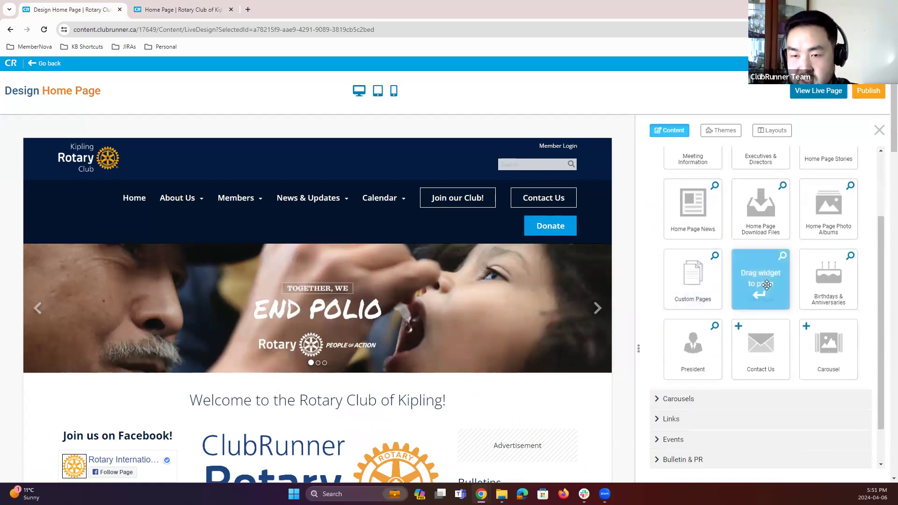
scroll(762, 187, "up", 1)
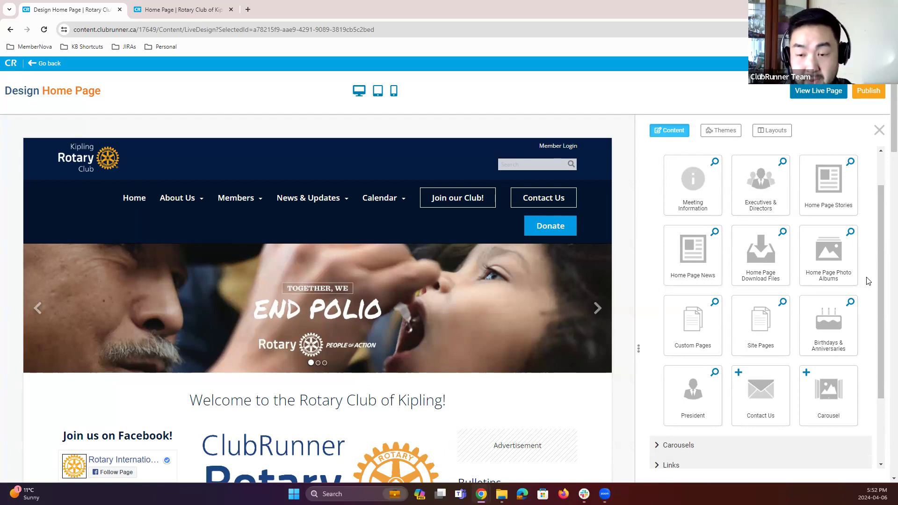
scroll(867, 281, "up", 2)
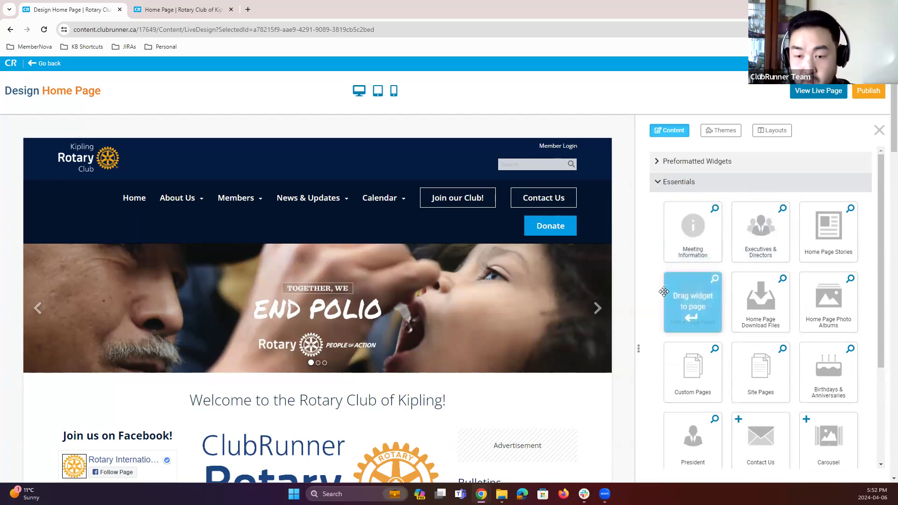
scroll(672, 310, "down", 3)
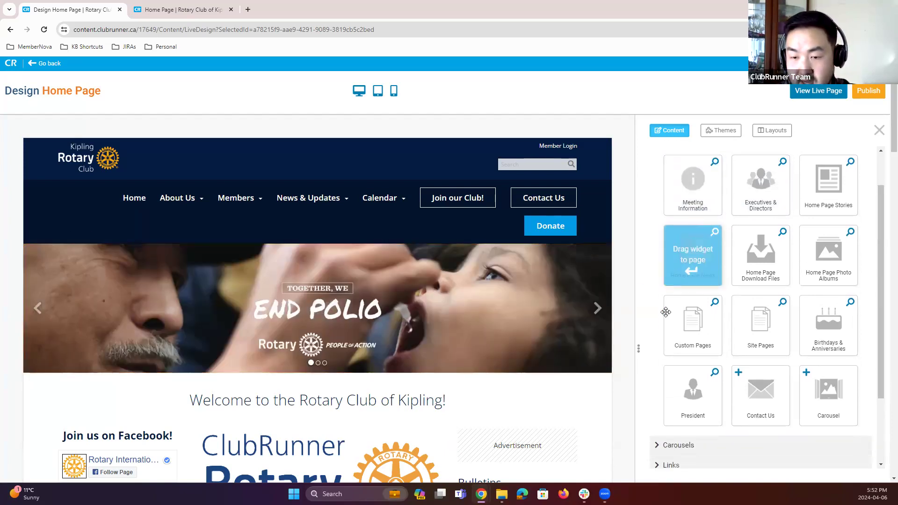
scroll(666, 173, "up", 3)
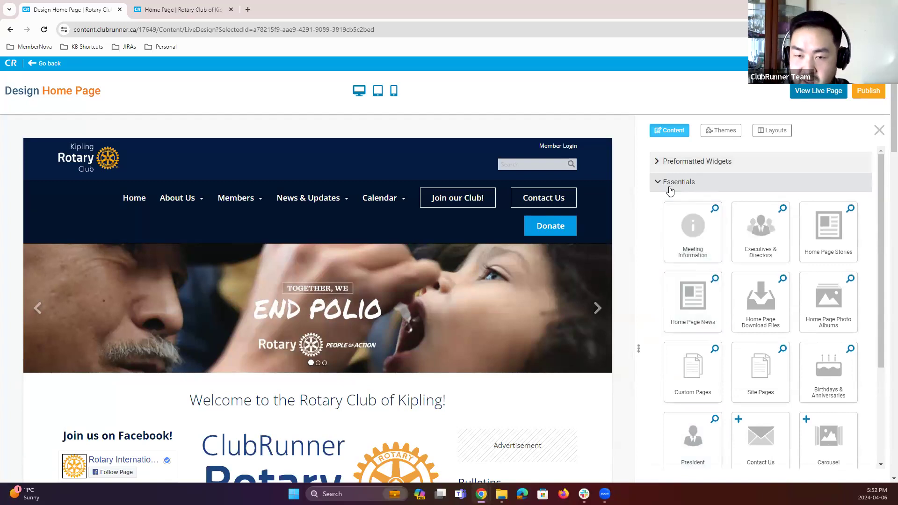
left_click(669, 183)
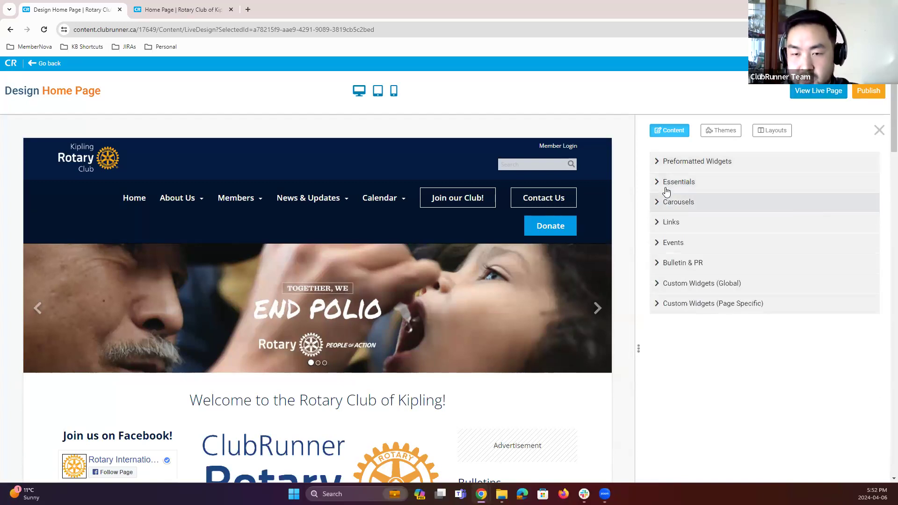
left_click(659, 243)
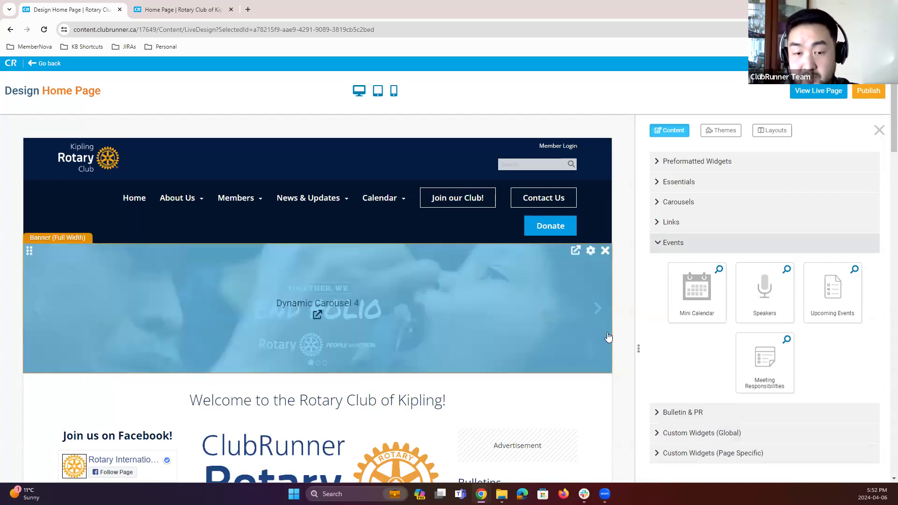
scroll(551, 329, "down", 2)
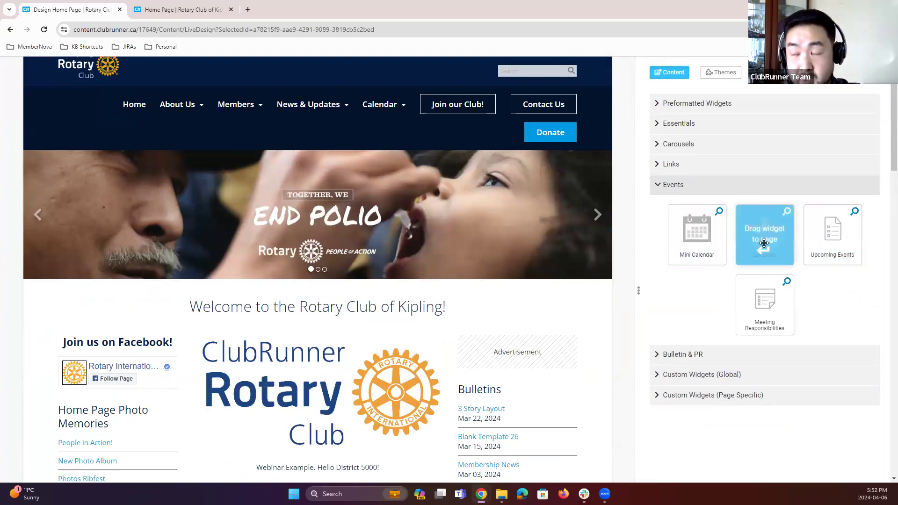
left_click_drag(772, 238, 508, 286)
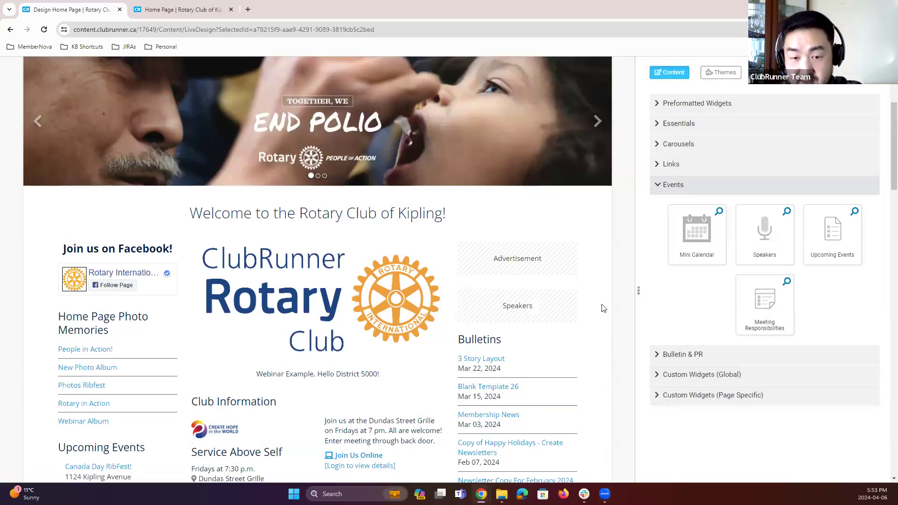
left_click(571, 291)
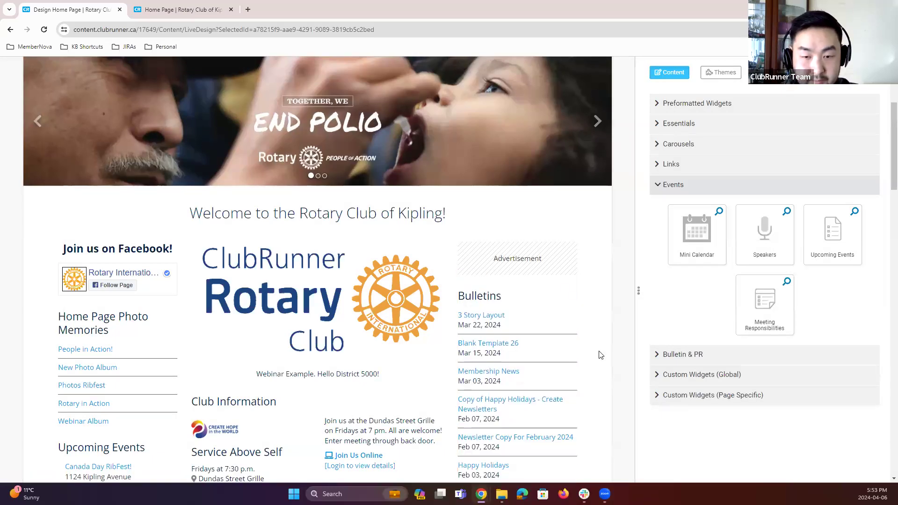
Step: Delete the Upcoming Events widget from the left column
scroll(592, 355, "down", 2)
scroll(591, 356, "down", 3)
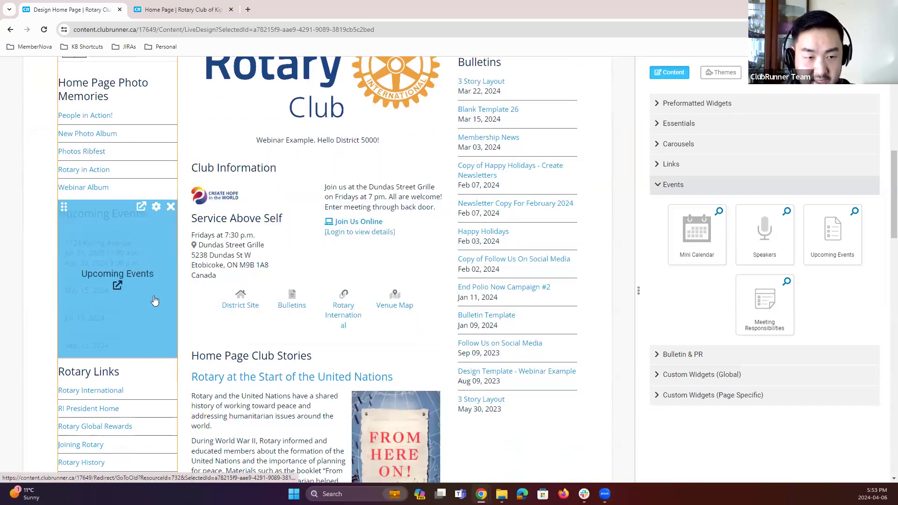
left_click(171, 208)
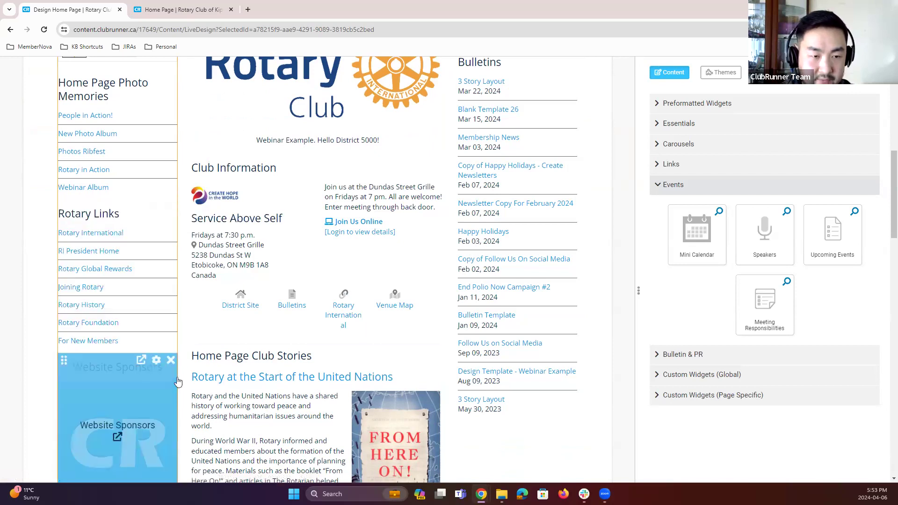
Step: Add the Upcoming Events widget from the Events group to the right column above Bulletins
scroll(178, 382, "up", 5)
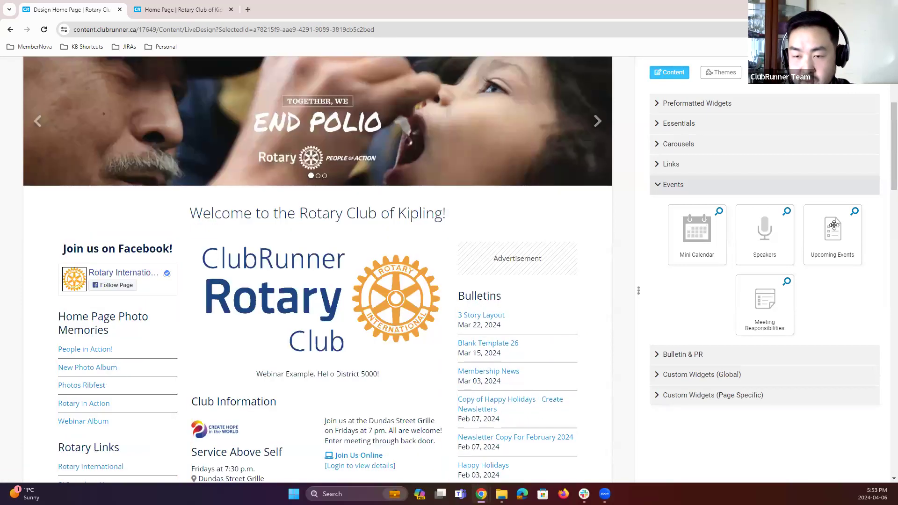
left_click_drag(824, 237, 526, 301)
scroll(624, 326, "down", 2)
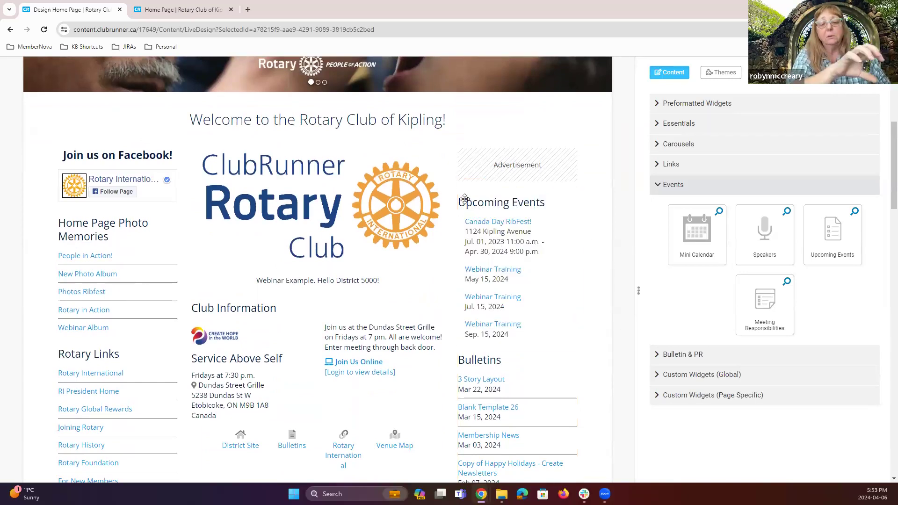
Step: Move the Upcoming Events widget into the left column and back to the right column above Bulletins
mouse_move(466, 196)
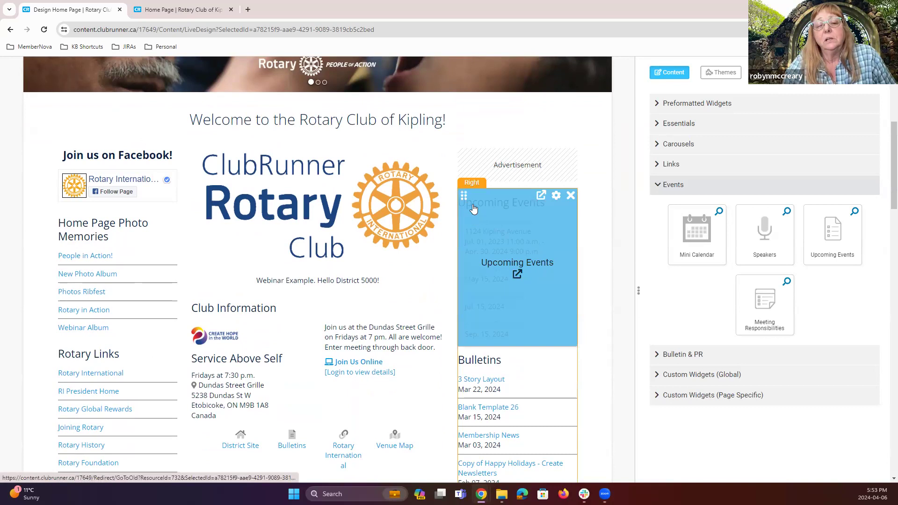
left_click_drag(461, 195, 84, 228)
left_click_drag(66, 307, 91, 355)
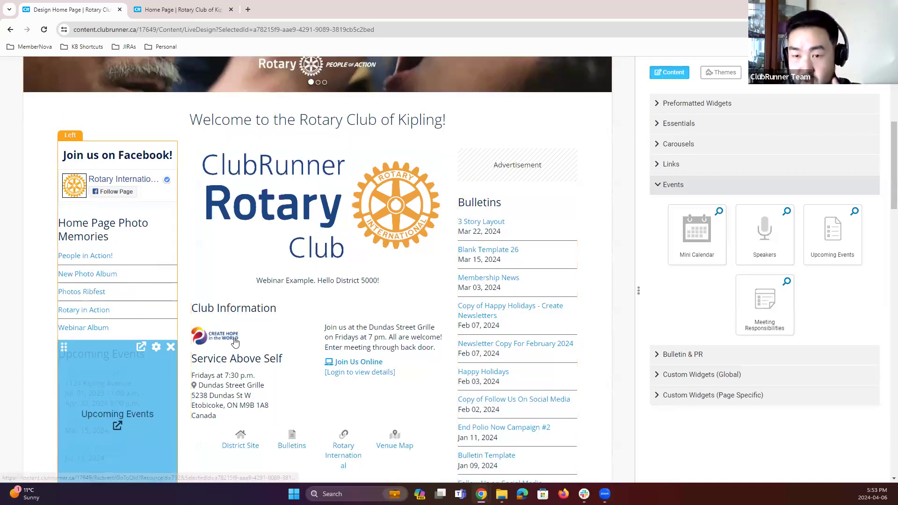
scroll(149, 302, "down", 3)
scroll(121, 291, "up", 2)
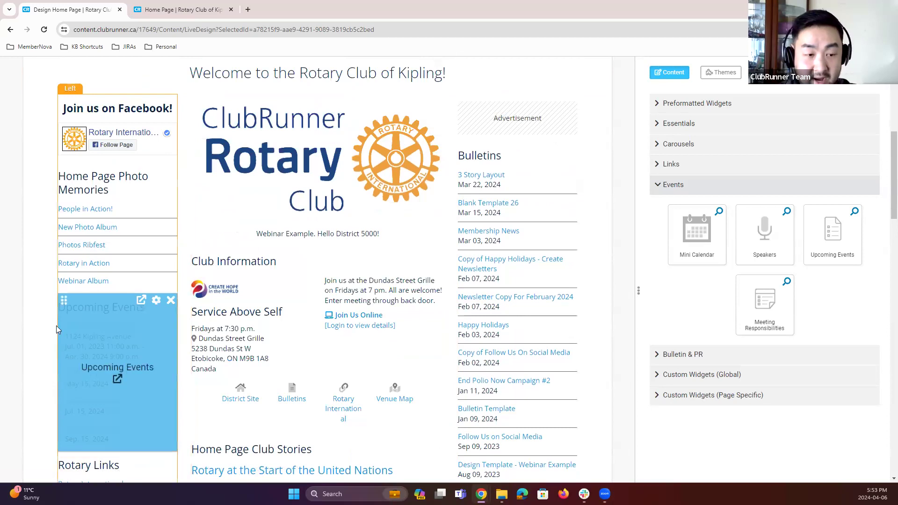
left_click_drag(64, 300, 470, 159)
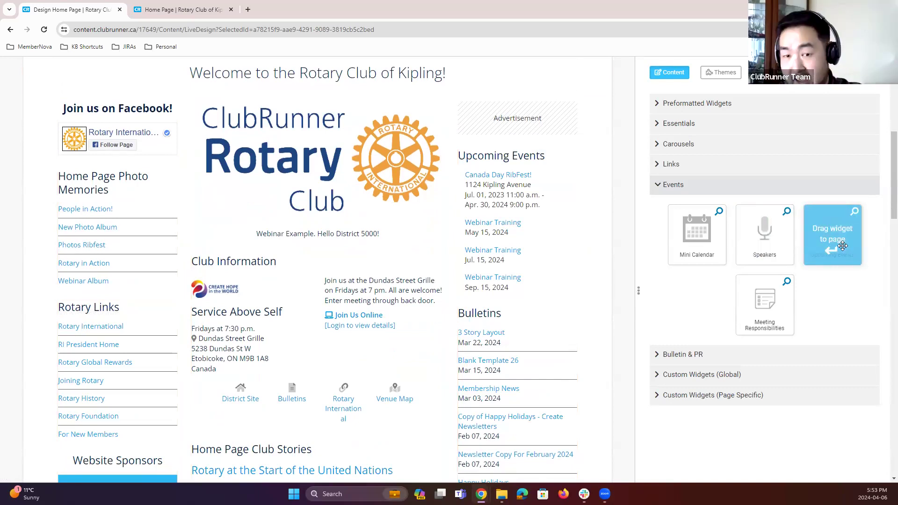
Step: Add a second Upcoming Events widget to the main column below the ClubRunner image
left_click_drag(809, 250, 831, 242)
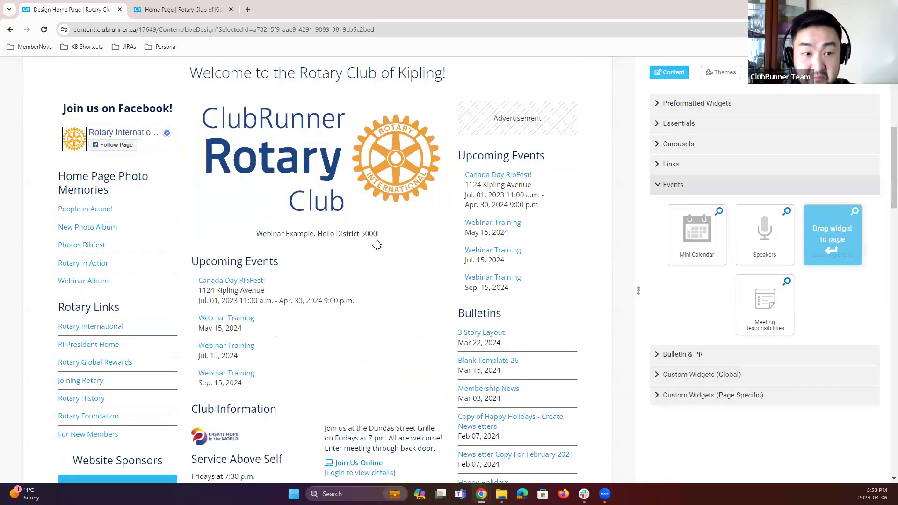
Step: Add an Upcoming Events widget to the left column, then delete it and the main column's Upcoming Events widget
left_click_drag(135, 236, 531, 323)
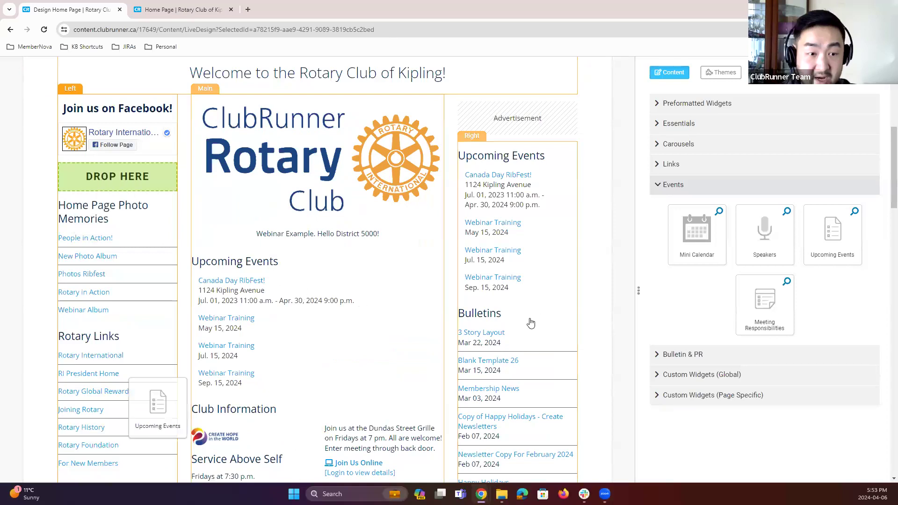
left_click_drag(632, 307, 516, 227)
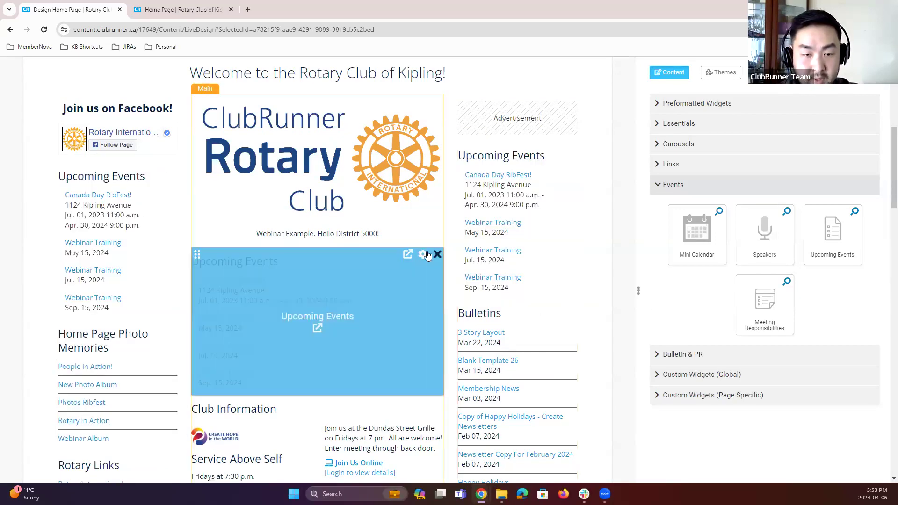
left_click(437, 254)
left_click(169, 172)
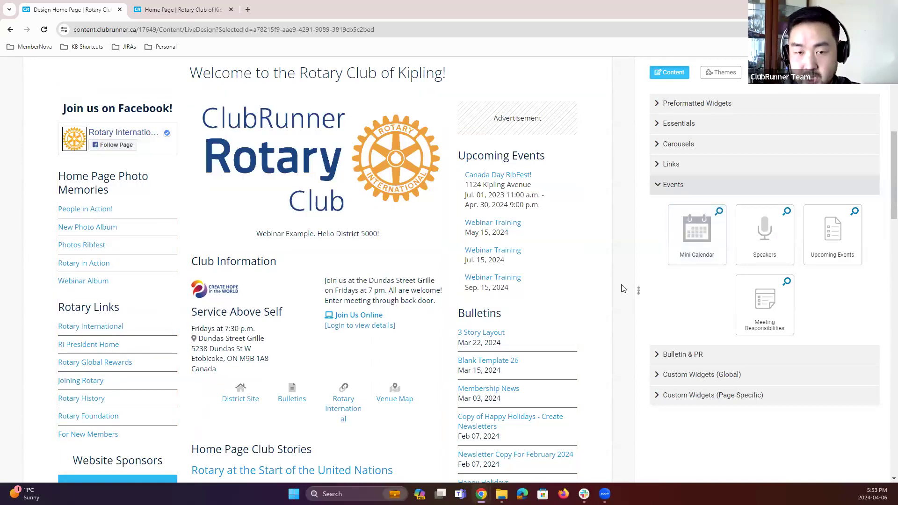
Step: Publish the home page design and close the old live page tab
scroll(605, 241, "up", 7)
left_click(858, 92)
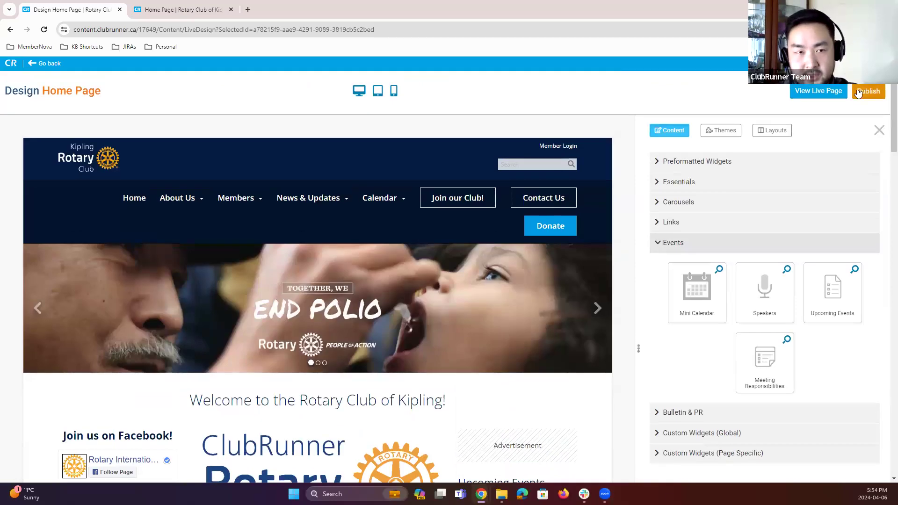
left_click(231, 10)
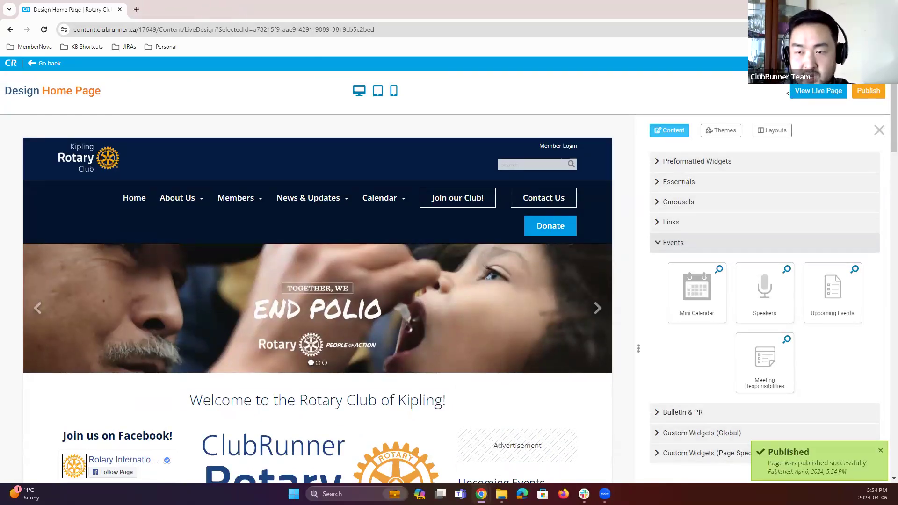
Step: Open the live home page, scroll through it to review the widget changes, and close it
left_click(818, 91)
scroll(559, 387, "down", 1)
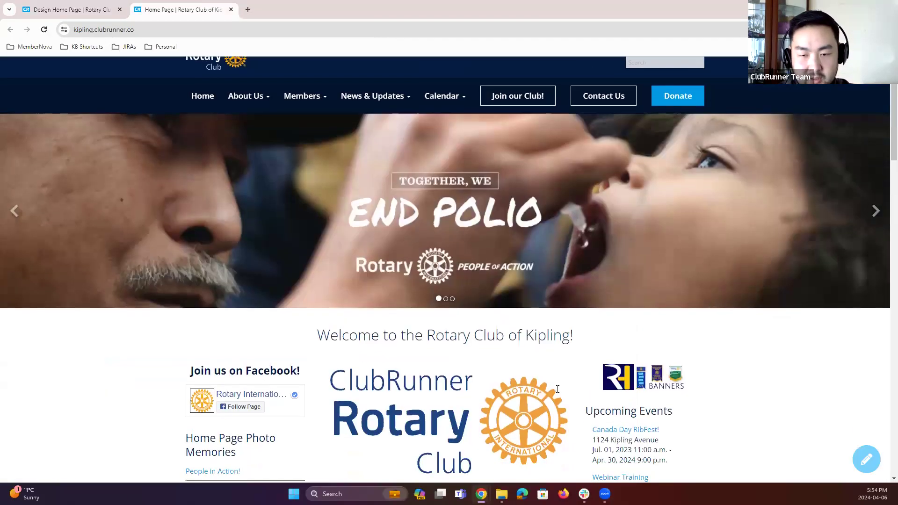
scroll(558, 389, "down", 4)
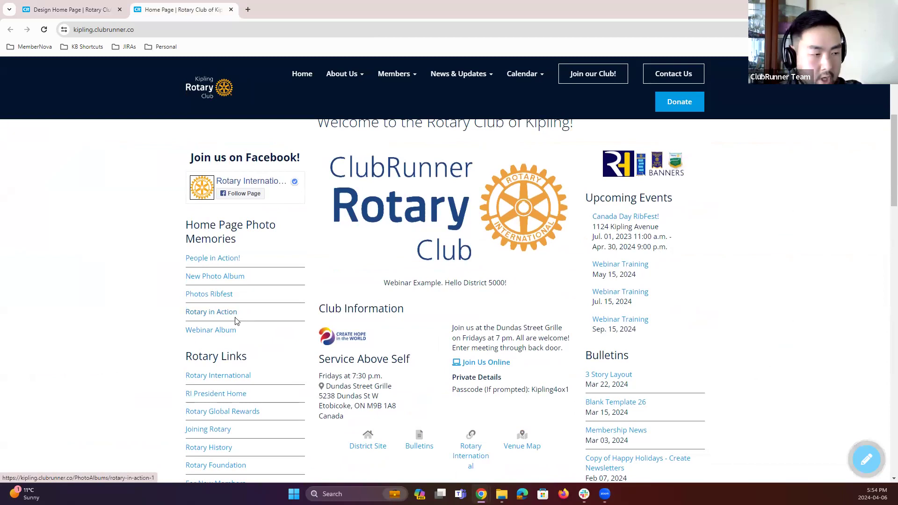
left_click(231, 9)
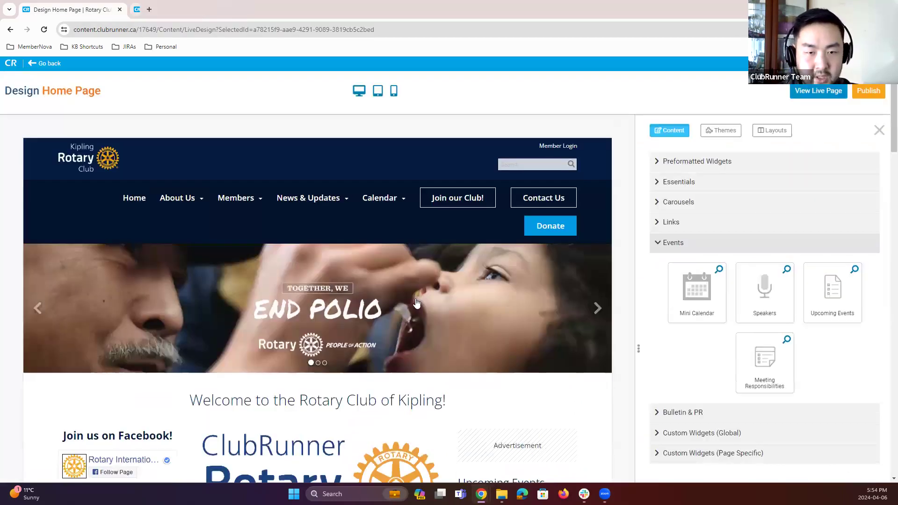
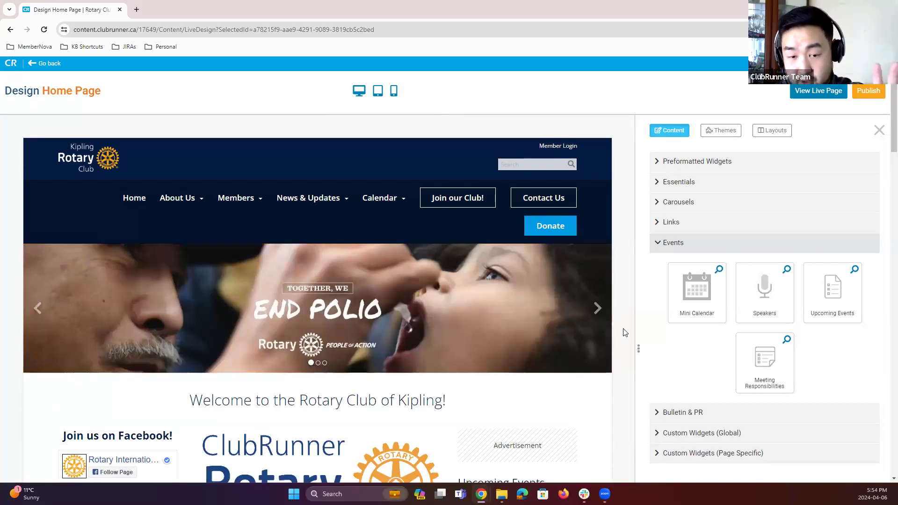
Step: Preview the home page in the tablet and mobile layouts, scrolling through each view
scroll(625, 333, "down", 7)
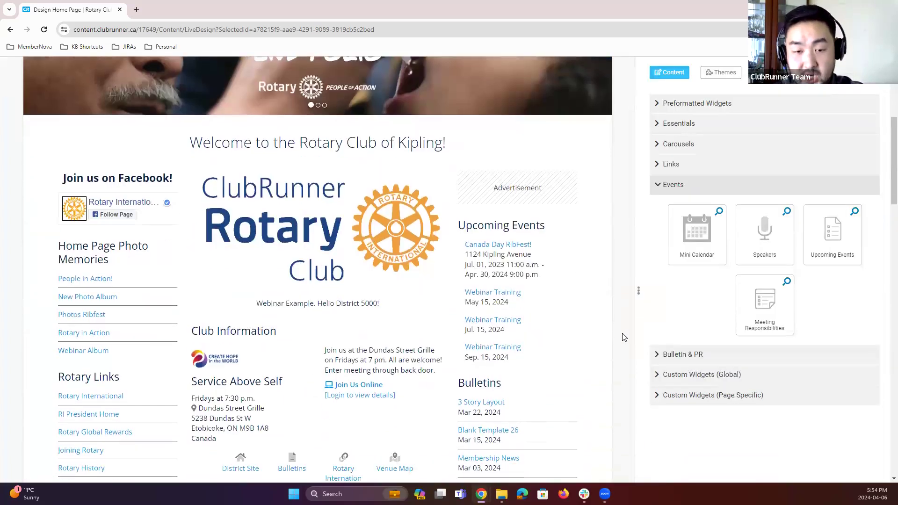
scroll(624, 338, "down", 10)
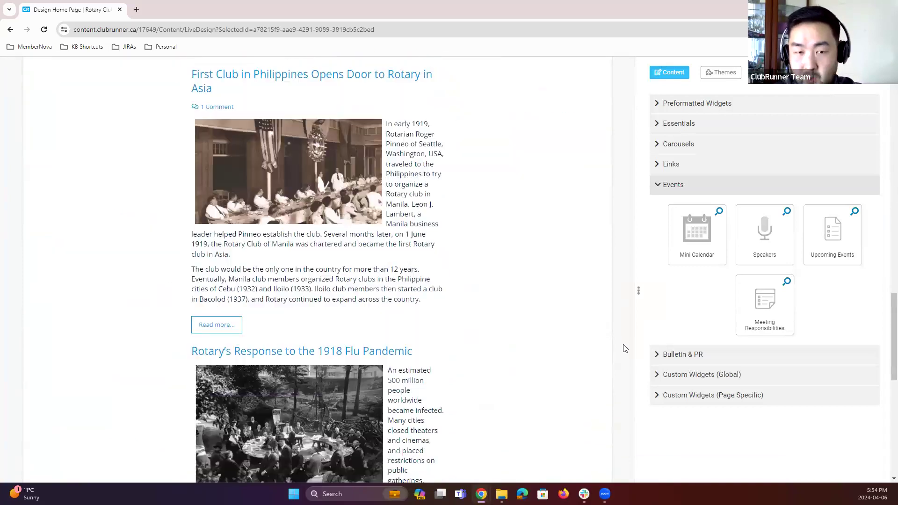
scroll(625, 348, "up", 20)
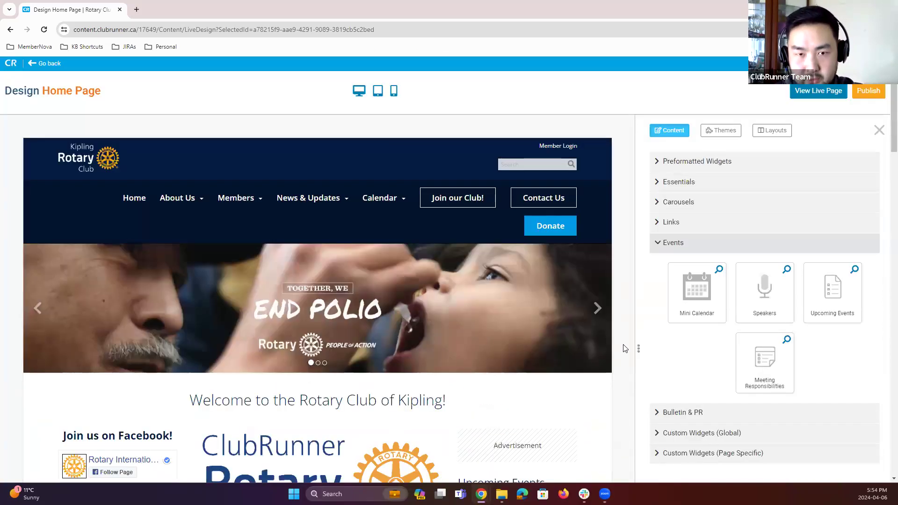
left_click(377, 92)
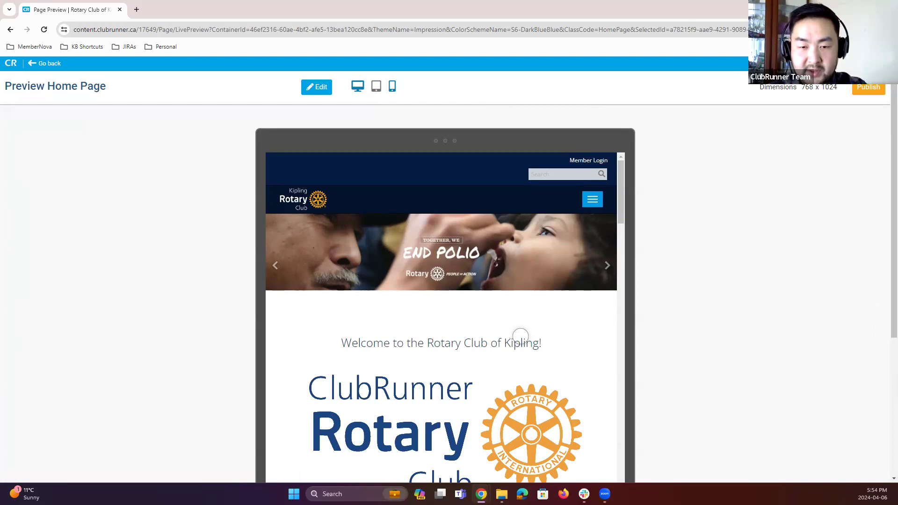
scroll(521, 337, "down", 10)
scroll(529, 338, "down", 15)
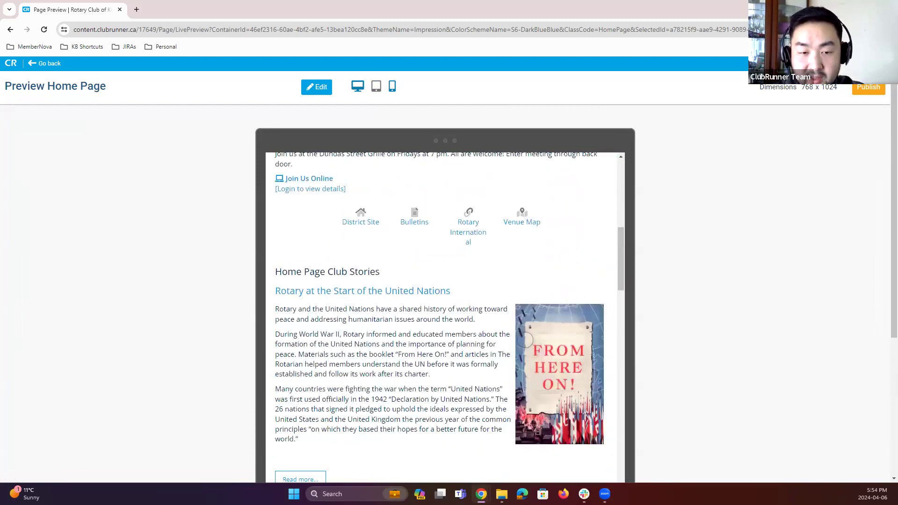
scroll(481, 293, "up", 20)
left_click(392, 86)
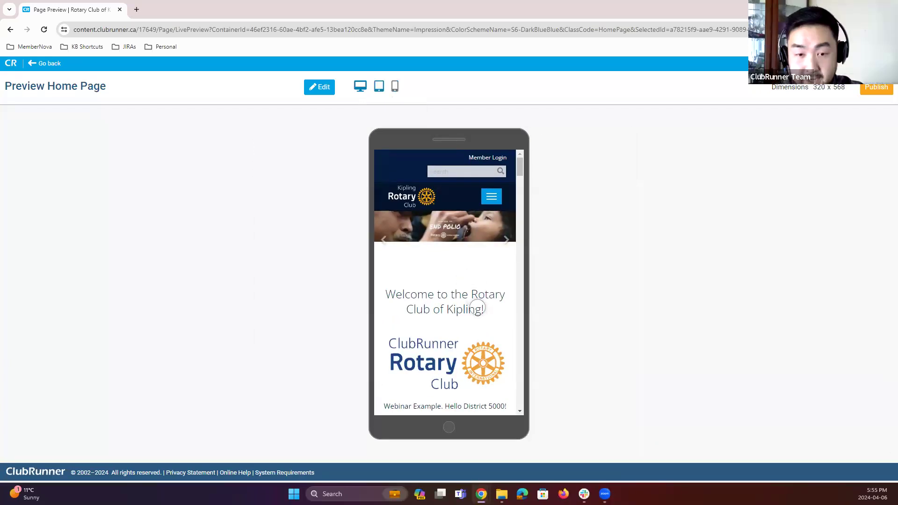
scroll(480, 311, "down", 5)
scroll(480, 311, "down", 8)
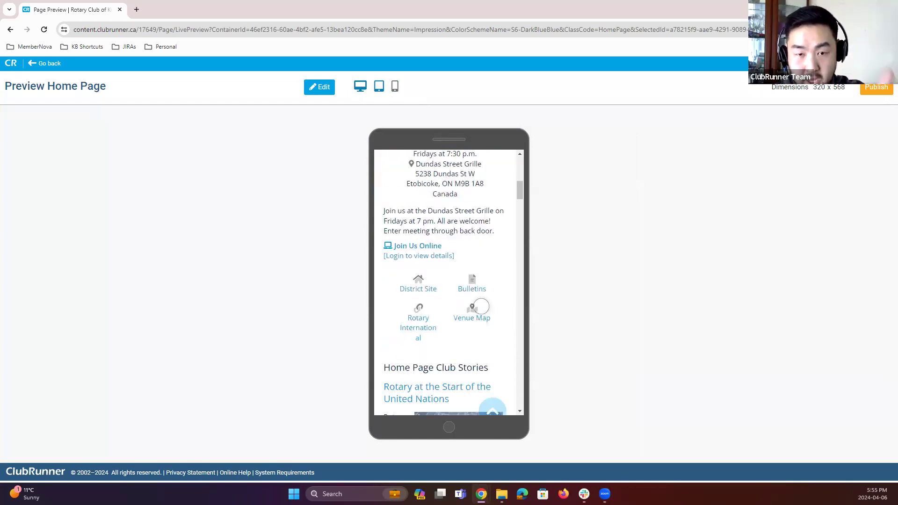
left_click(492, 355)
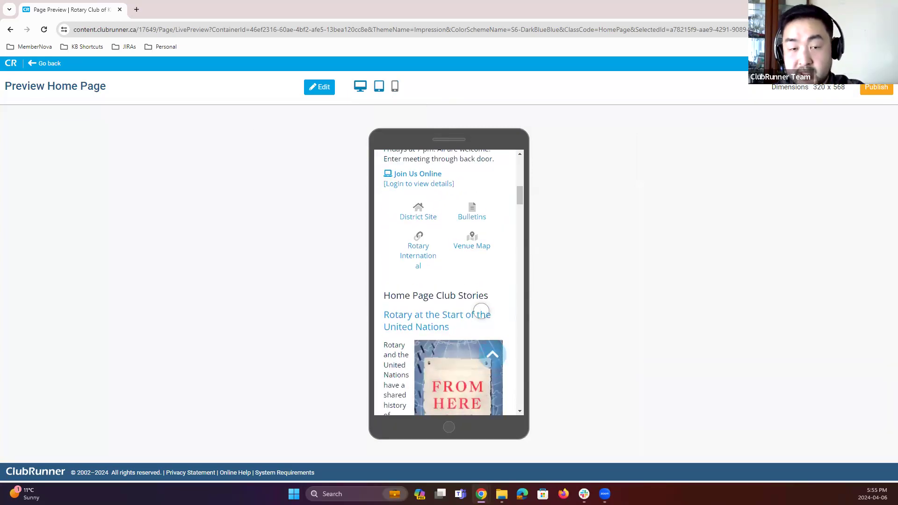
Step: Cycle through the desktop, tablet and mobile previews, scrolling the desktop and tablet versions of the page
left_click(361, 89)
left_click(377, 90)
left_click(392, 88)
left_click(360, 88)
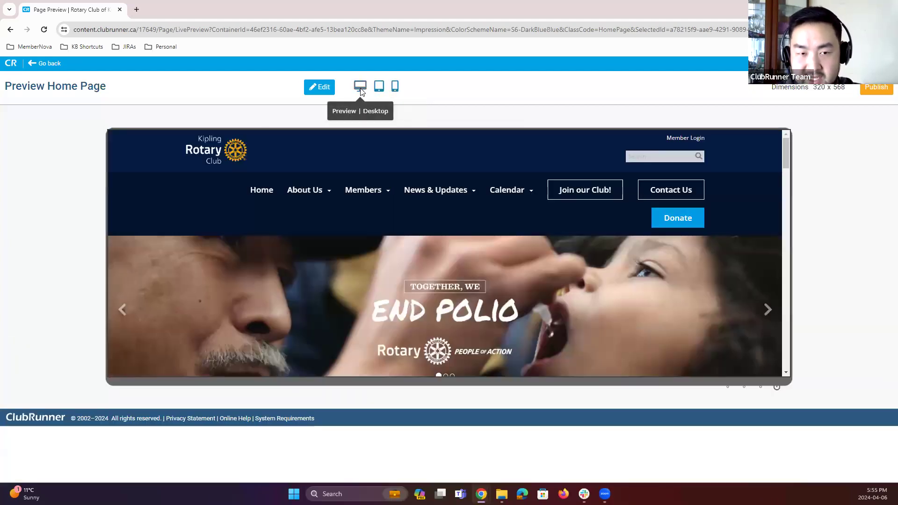
scroll(723, 337, "down", 1)
scroll(725, 346, "down", 3)
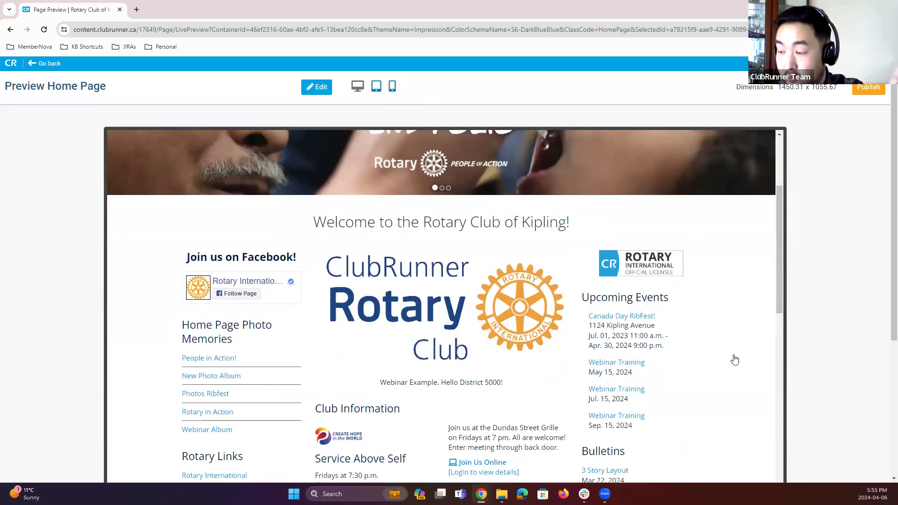
scroll(495, 201, "up", 4)
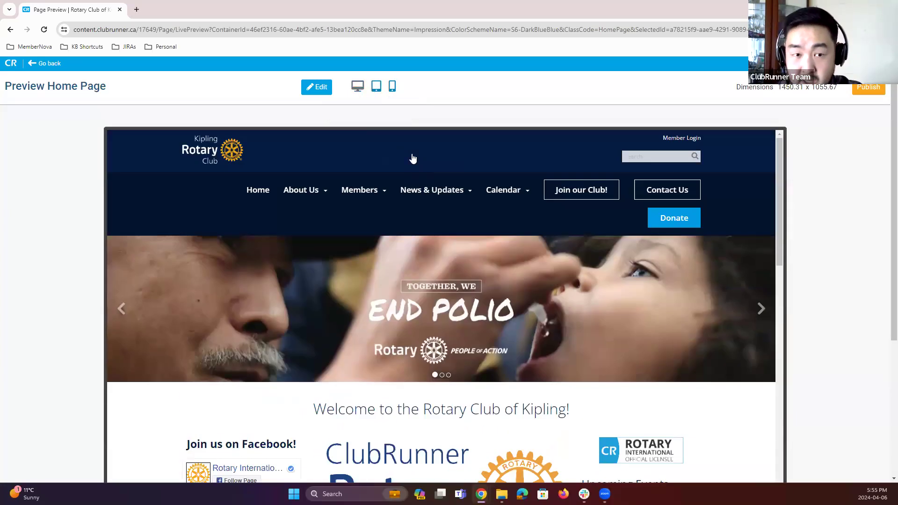
left_click(376, 88)
left_click(392, 88)
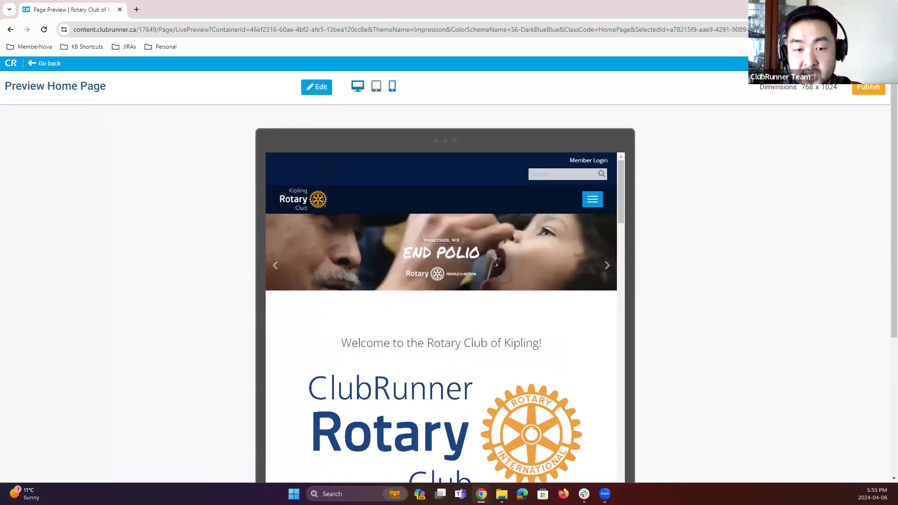
scroll(503, 280, "down", 3)
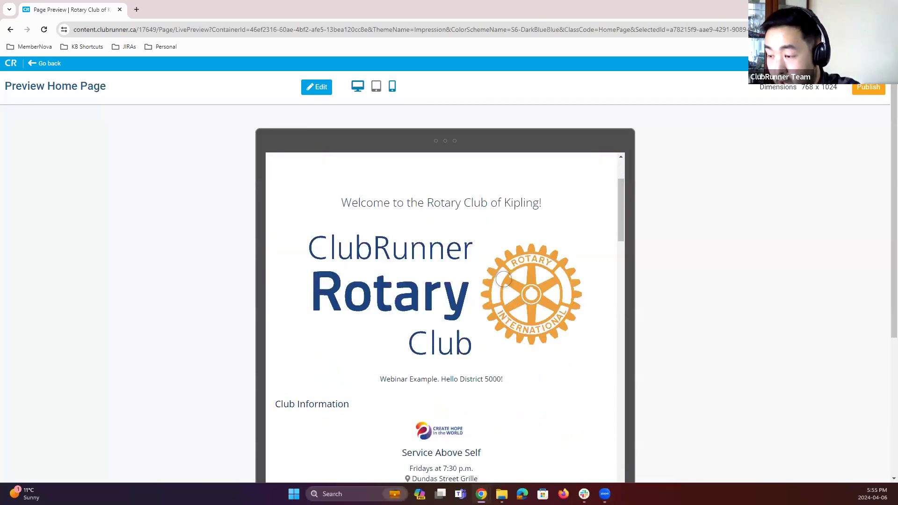
scroll(506, 258, "up", 3)
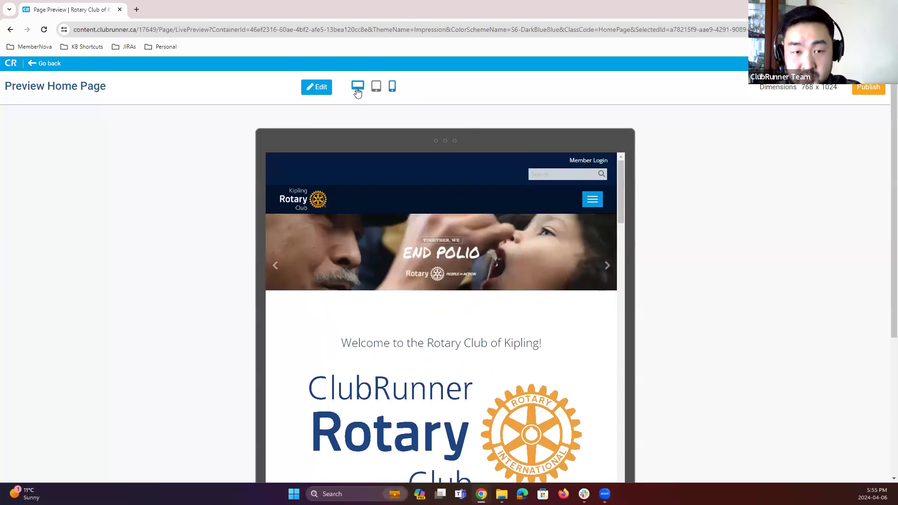
Step: Compare the desktop and tablet previews by scrolling through the whole home page in each
left_click(358, 86)
scroll(534, 352, "down", 5)
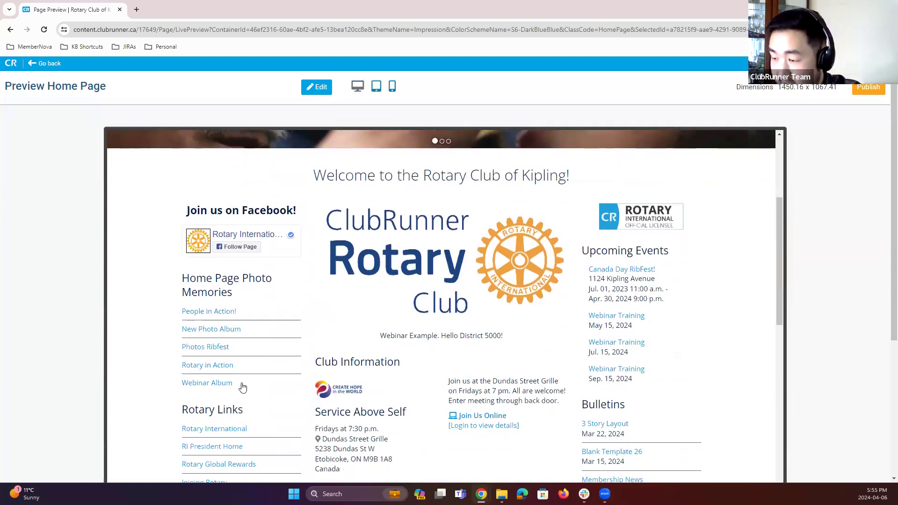
left_click(376, 87)
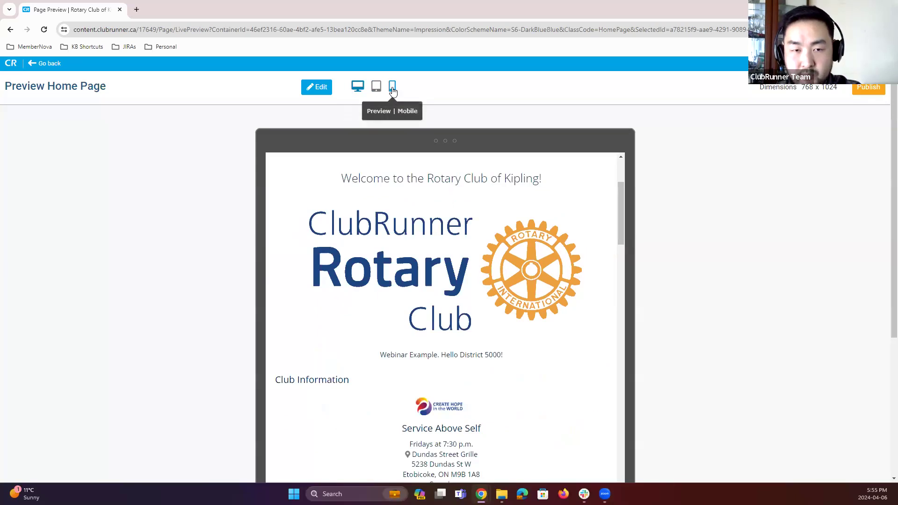
scroll(424, 237, "down", 8)
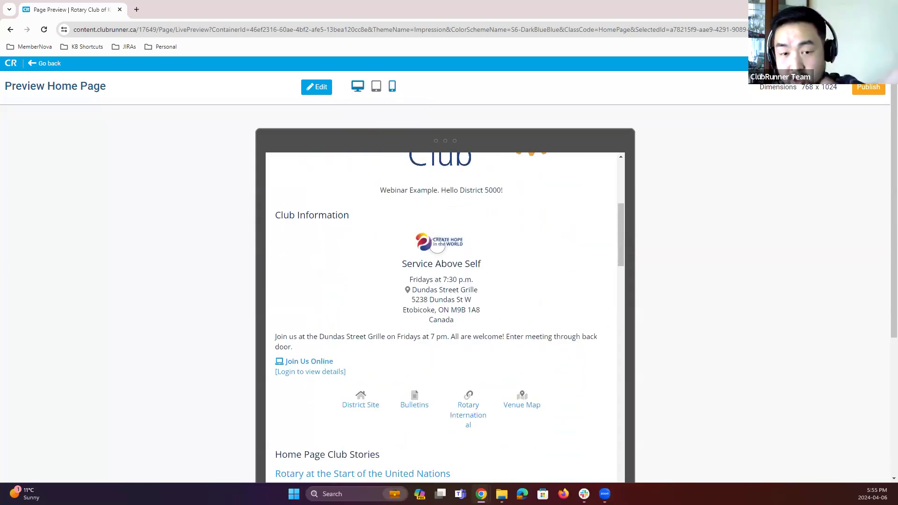
scroll(442, 221, "down", 15)
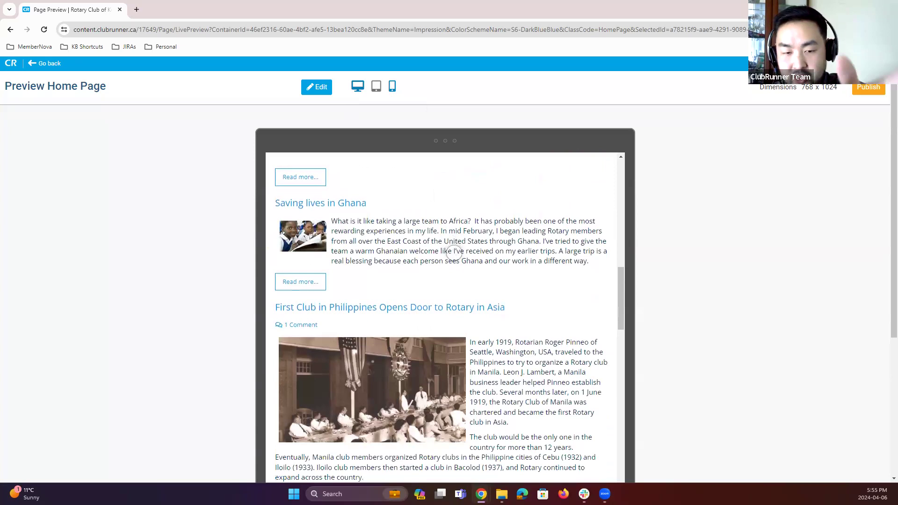
scroll(451, 265, "down", 15)
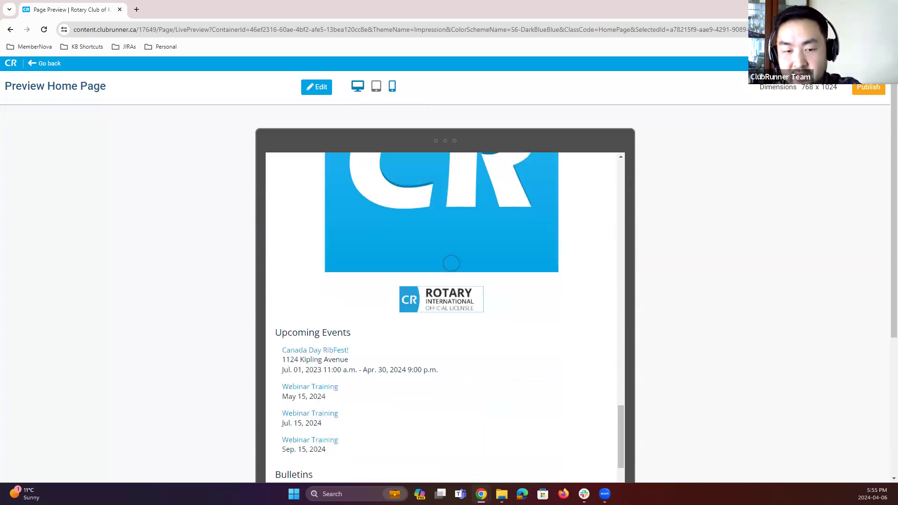
scroll(449, 277, "down", 5)
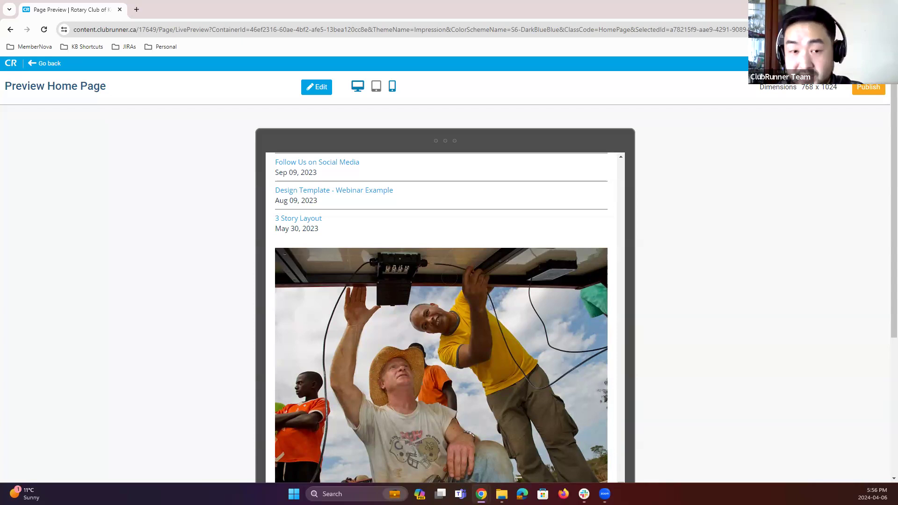
left_click(357, 86)
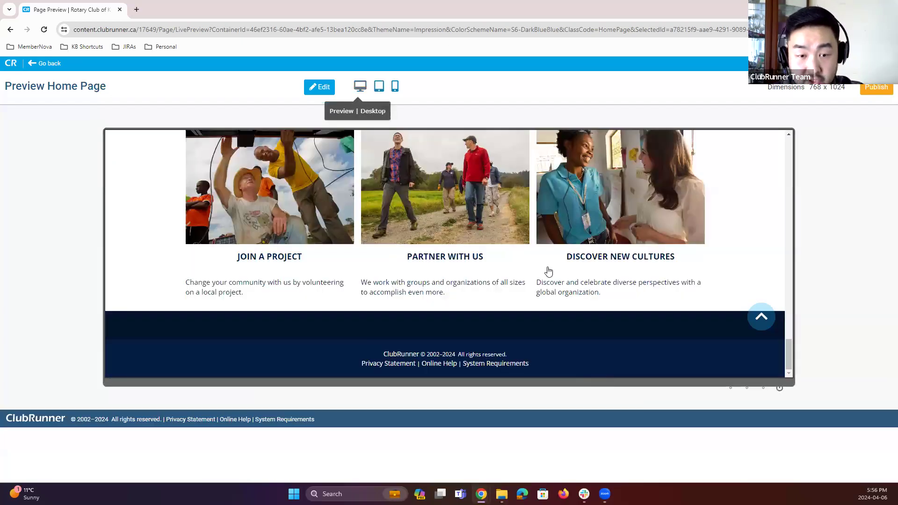
scroll(540, 303, "up", 12)
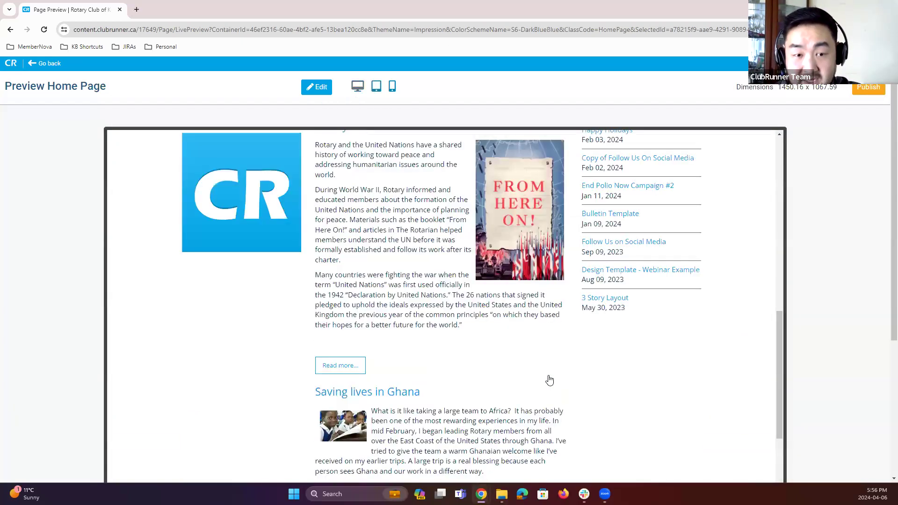
scroll(549, 380, "up", 7)
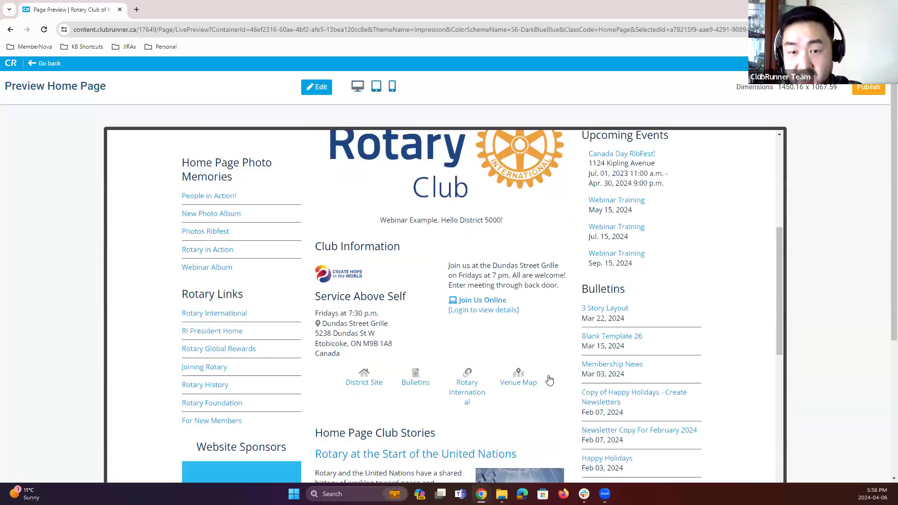
scroll(550, 380, "up", 7)
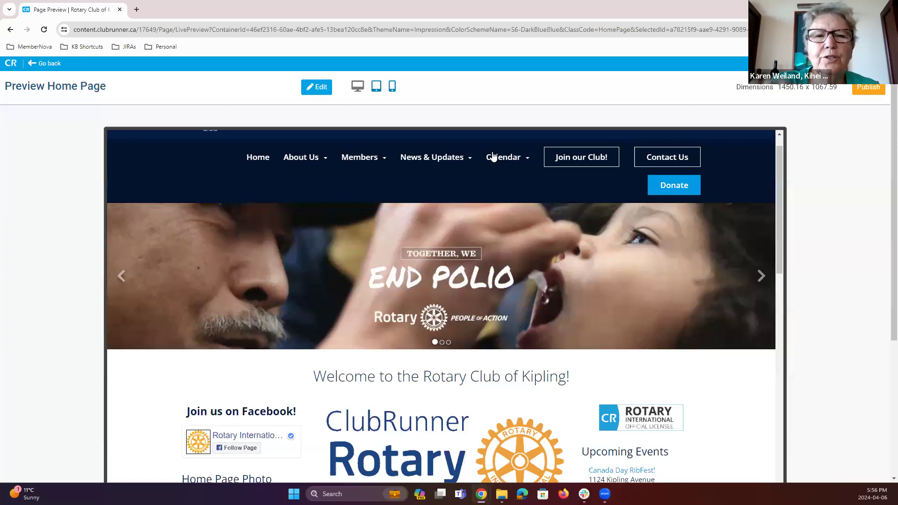
Step: Return to the home page design editor and publish the page
left_click(333, 101)
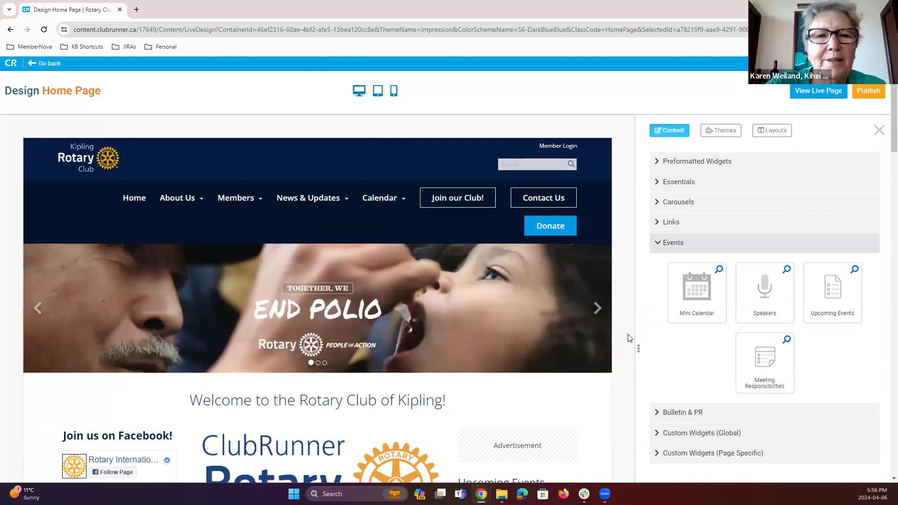
scroll(629, 342, "down", 8)
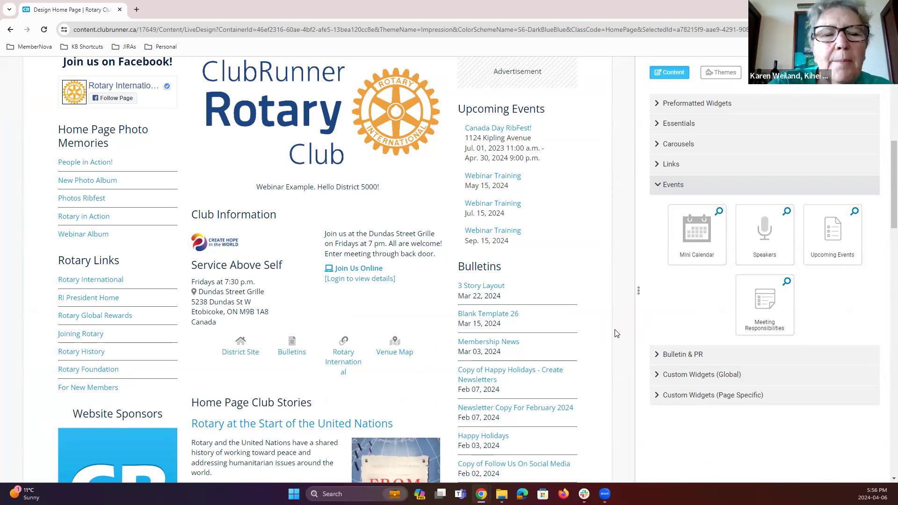
scroll(615, 332, "up", 8)
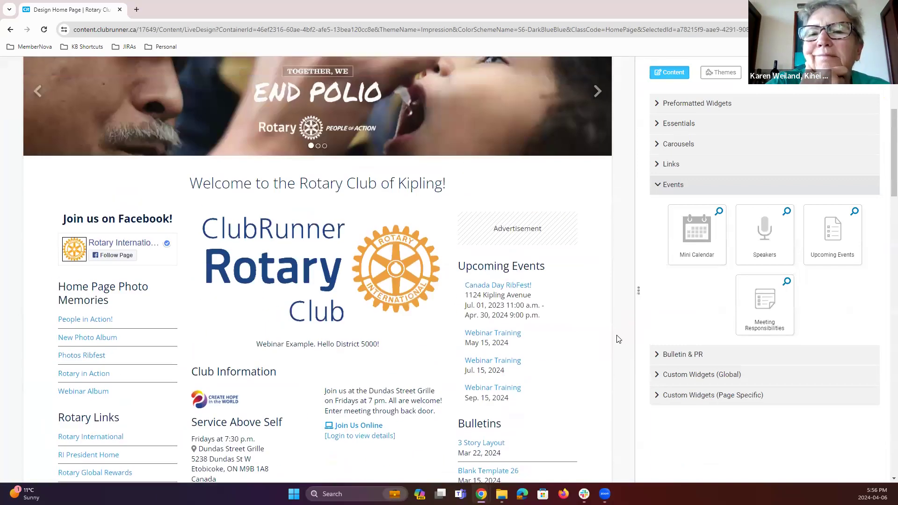
left_click(858, 95)
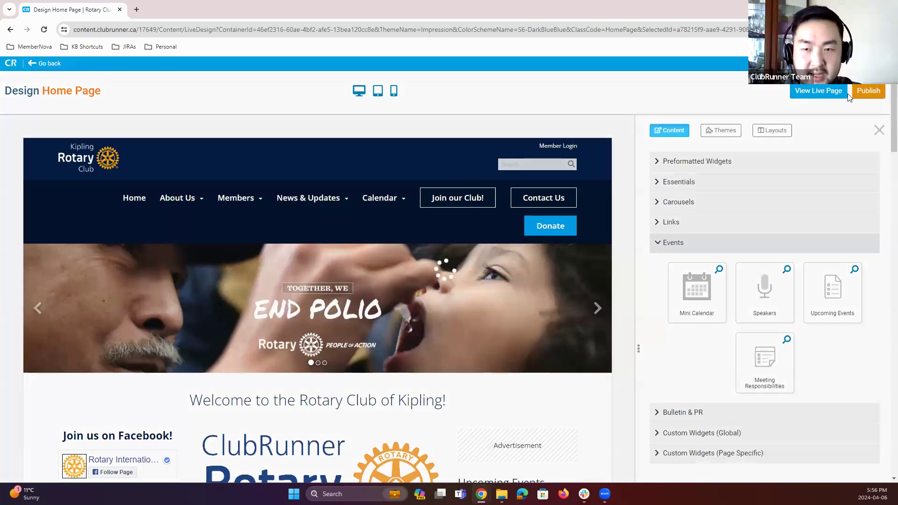
Step: Open the live home page, scroll through it, and switch back to the design tab
left_click(835, 91)
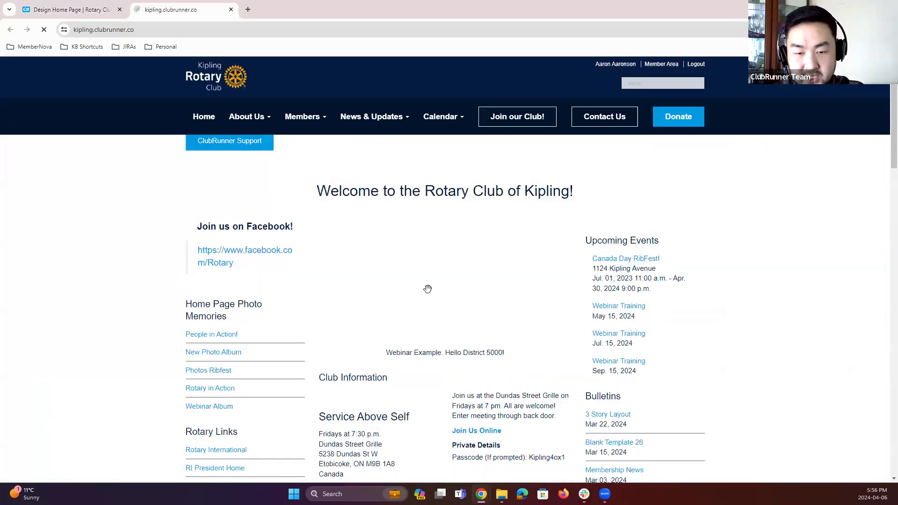
scroll(520, 314, "down", 6)
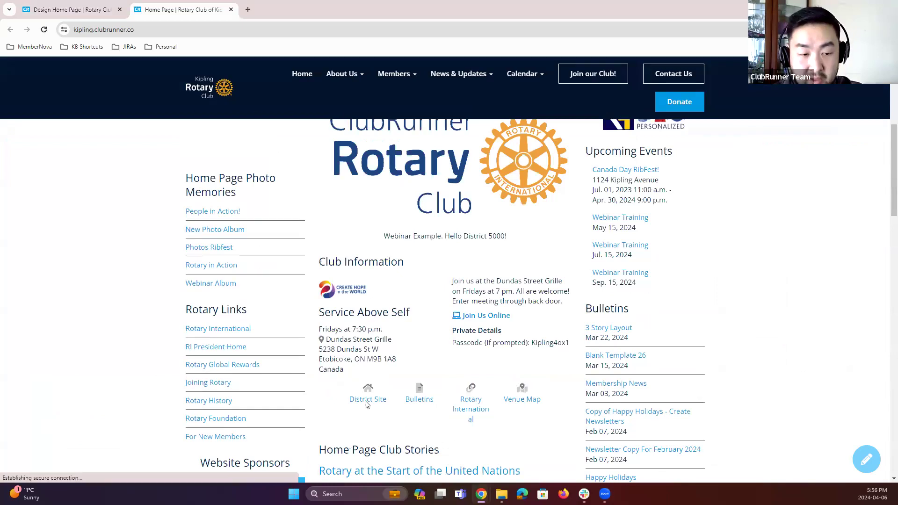
scroll(371, 423, "down", 1)
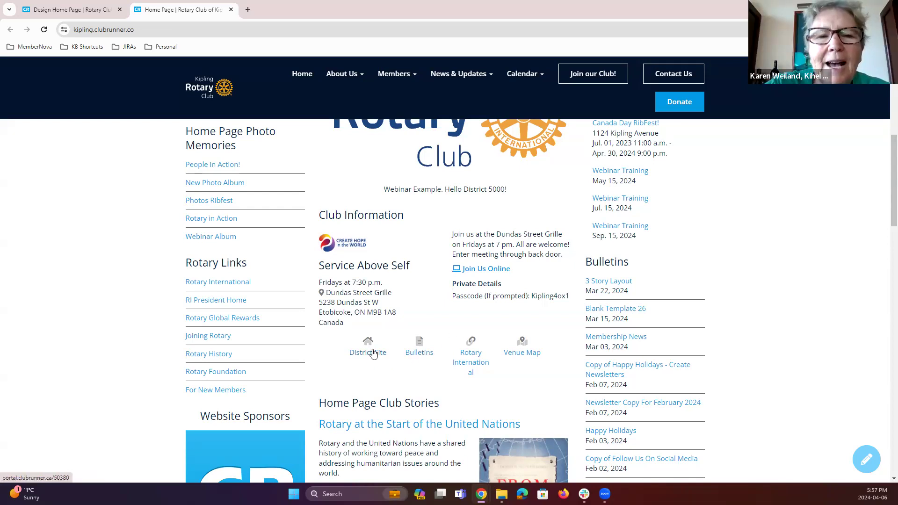
left_click(72, 15)
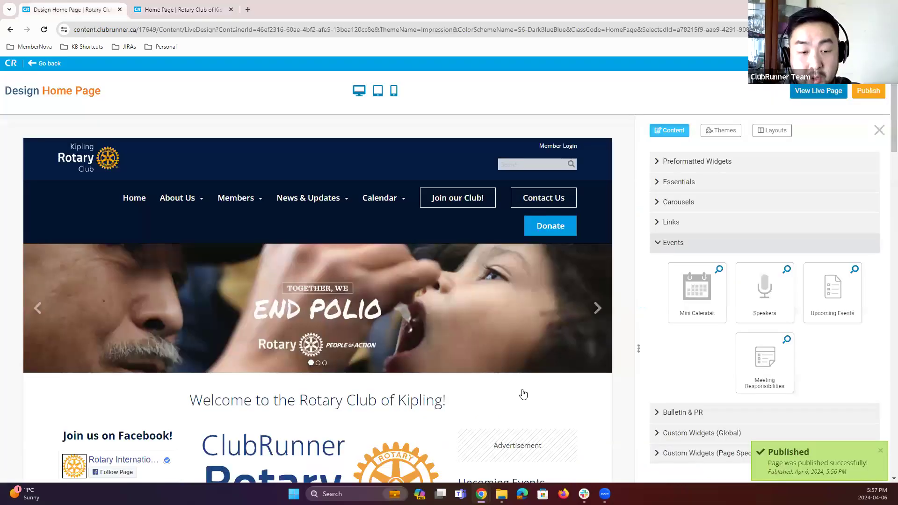
scroll(480, 286, "down", 5)
scroll(480, 285, "down", 3)
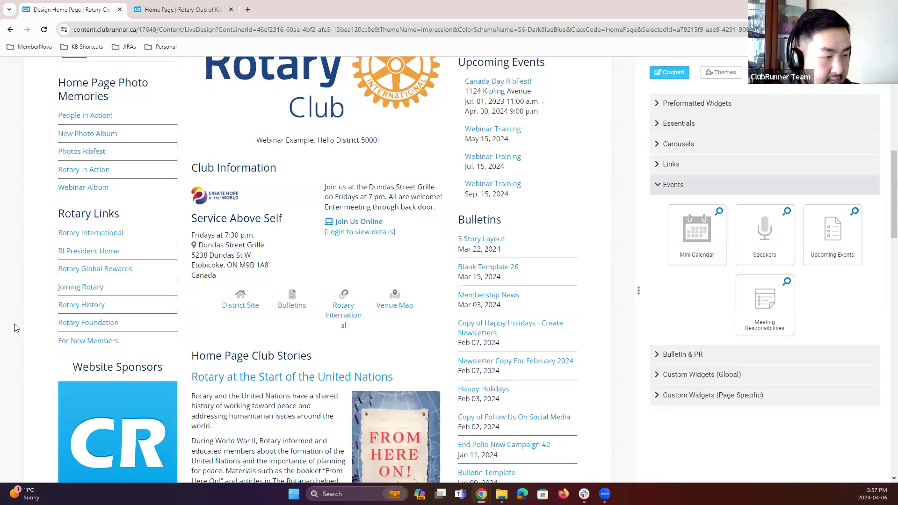
scroll(373, 270, "up", 2)
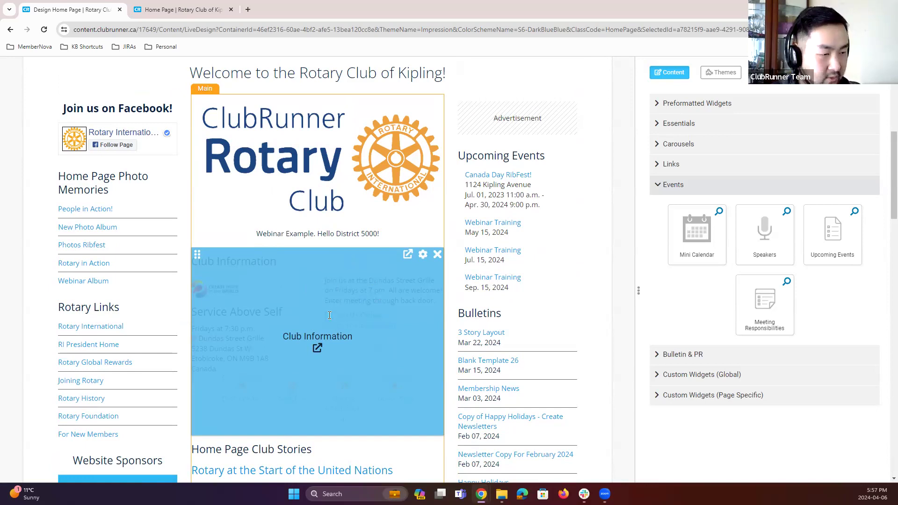
scroll(329, 315, "up", 7)
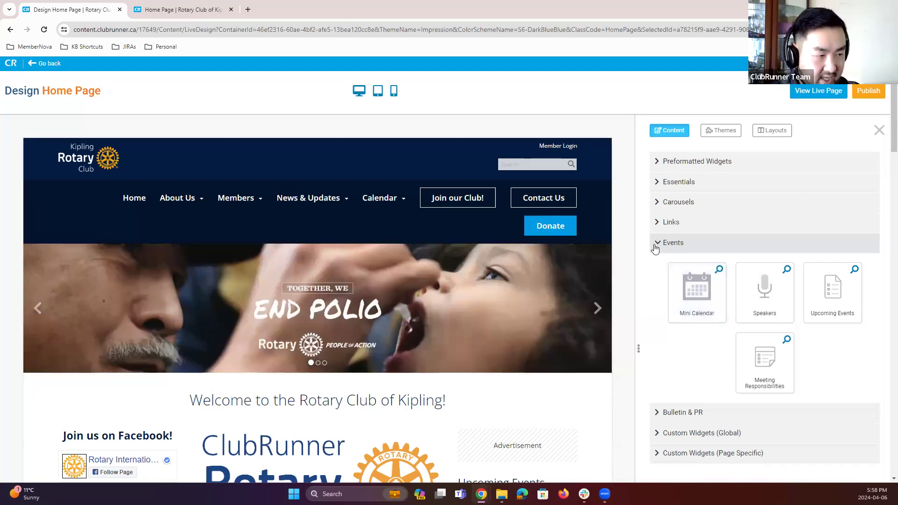
Step: Remove the banner's carousel widget, drop Dynamic Carousel 4 back into the banner, and publish the page
scroll(654, 327, "down", 4)
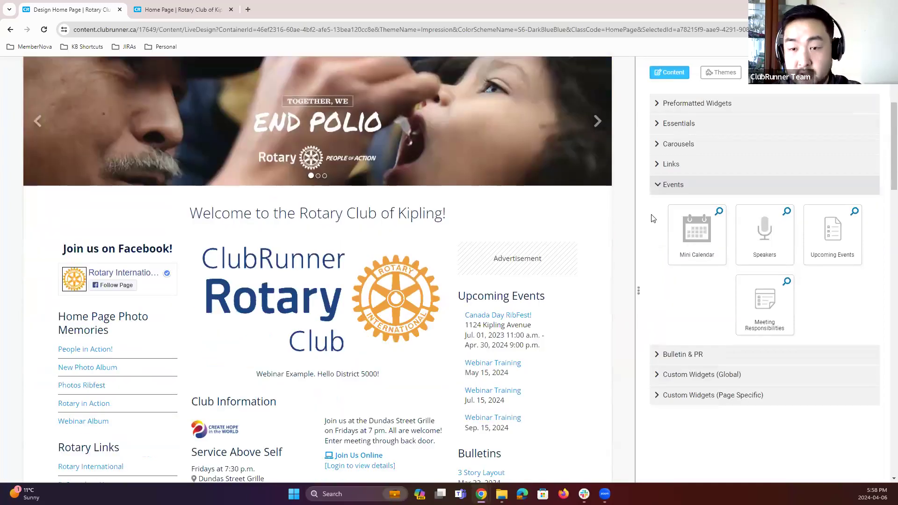
left_click(665, 188)
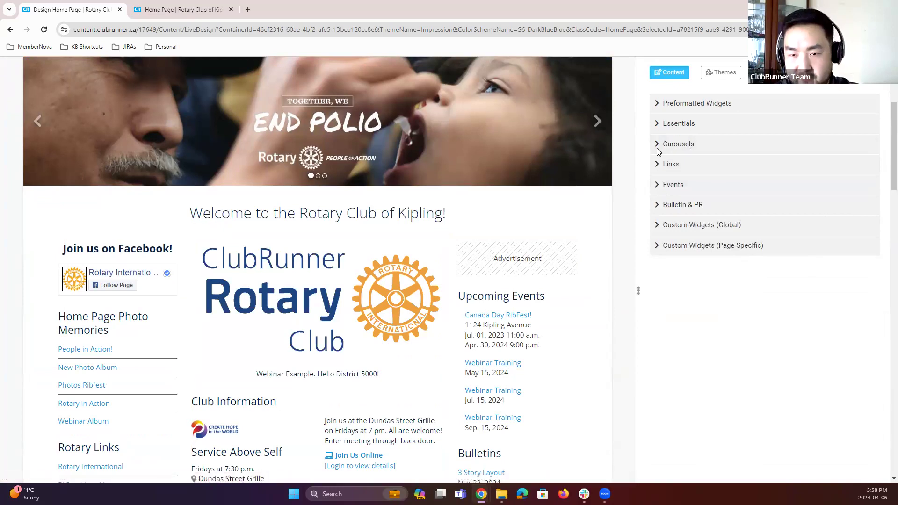
scroll(449, 163, "up", 2)
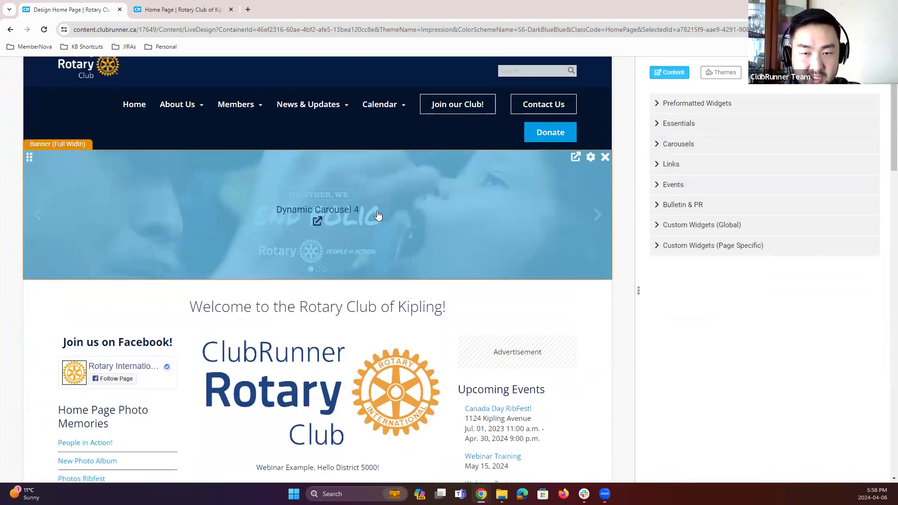
left_click(603, 158)
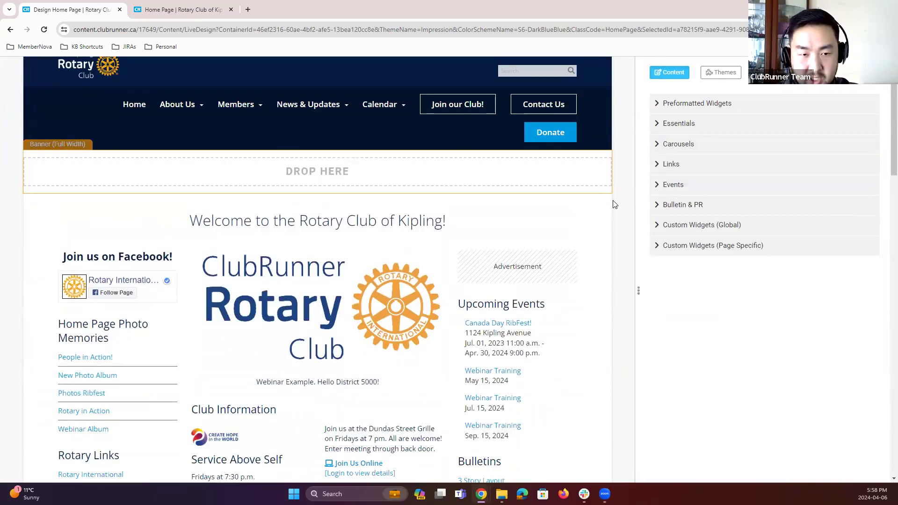
left_click(669, 144)
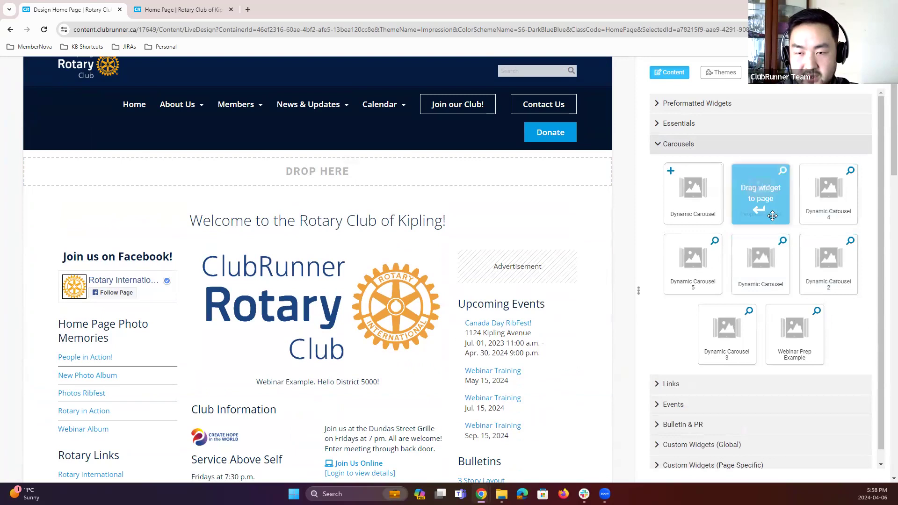
left_click_drag(834, 194, 402, 168)
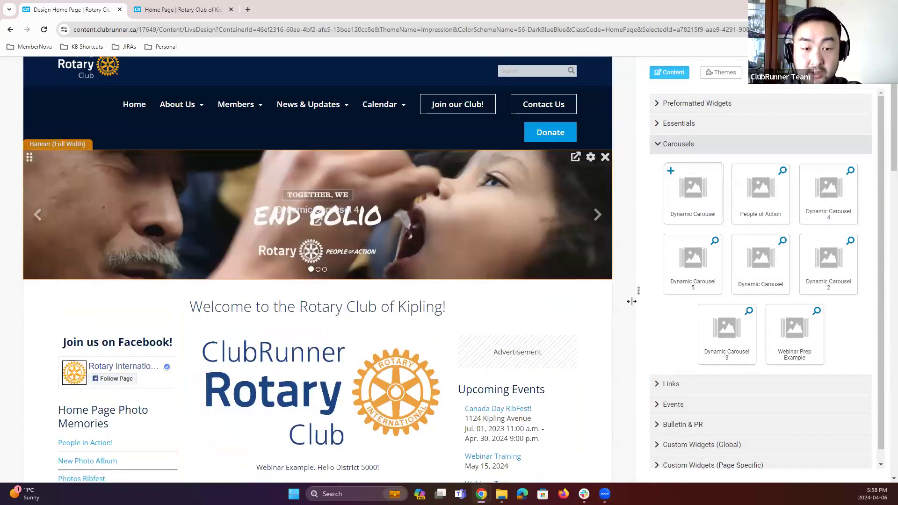
scroll(629, 287, "up", 2)
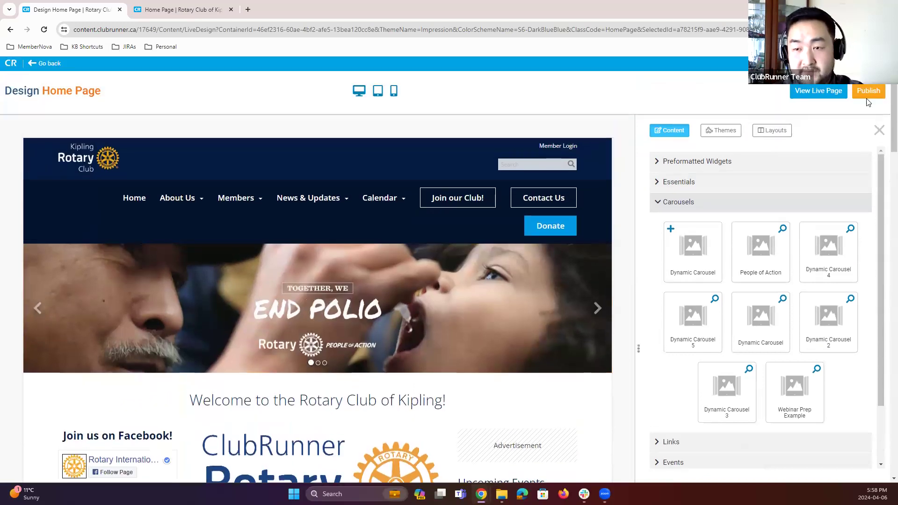
left_click(866, 96)
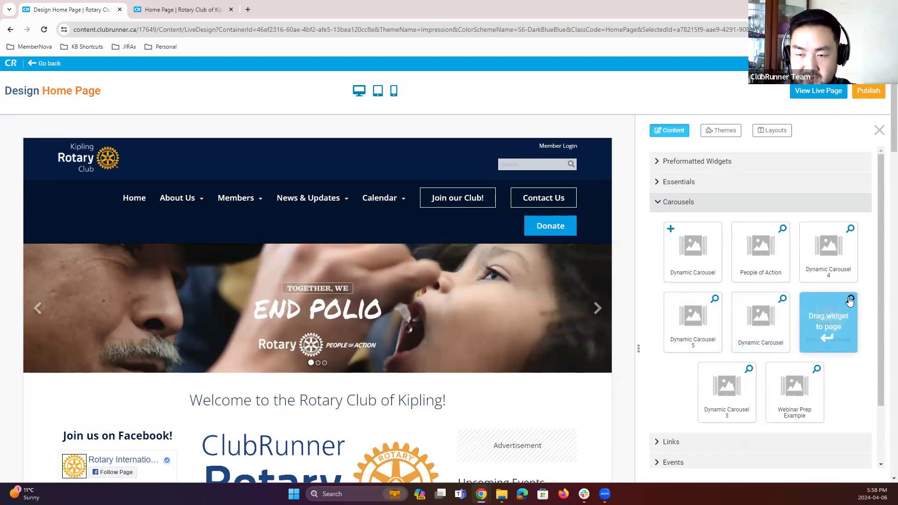
Step: Replace the banner carousel with a new Dynamic Carousel and set its description to 'April 6th, 2024. District 5000 Webinar.'
left_click(605, 252)
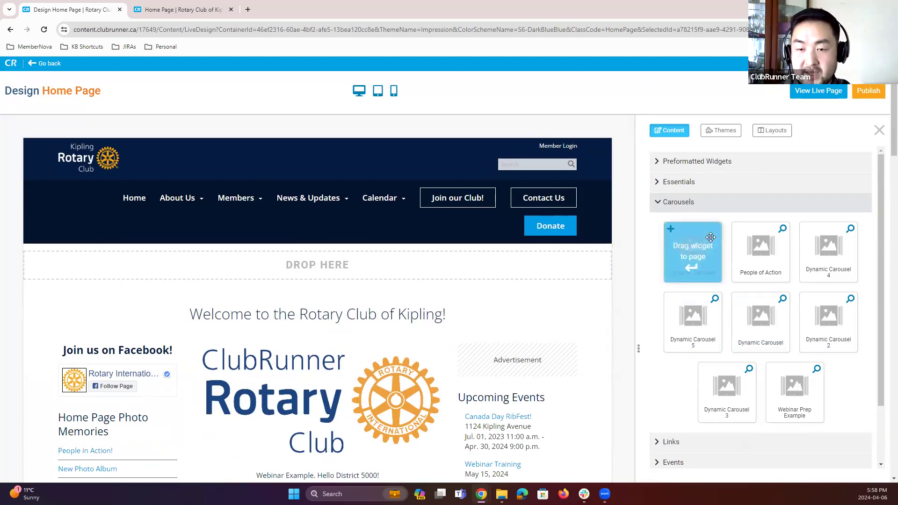
left_click_drag(696, 236, 331, 253)
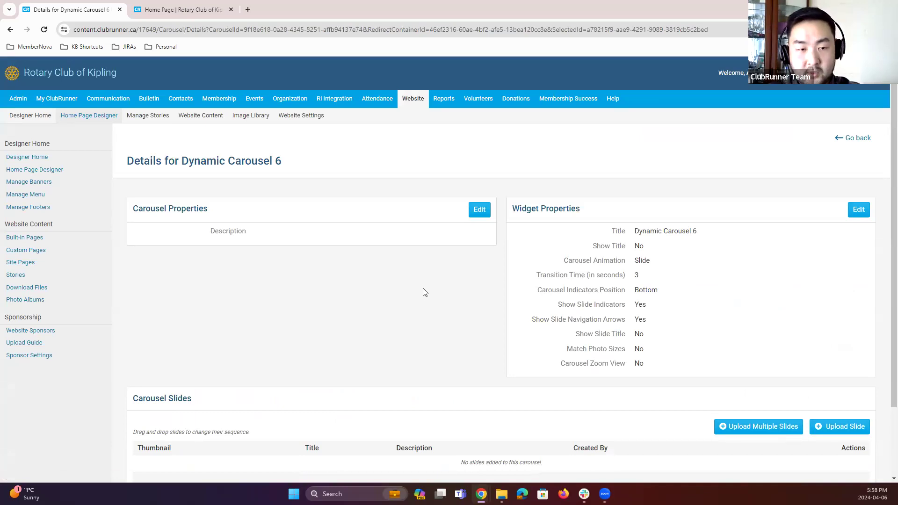
left_click(477, 211)
left_click(428, 245)
type("April 6th, 2024")
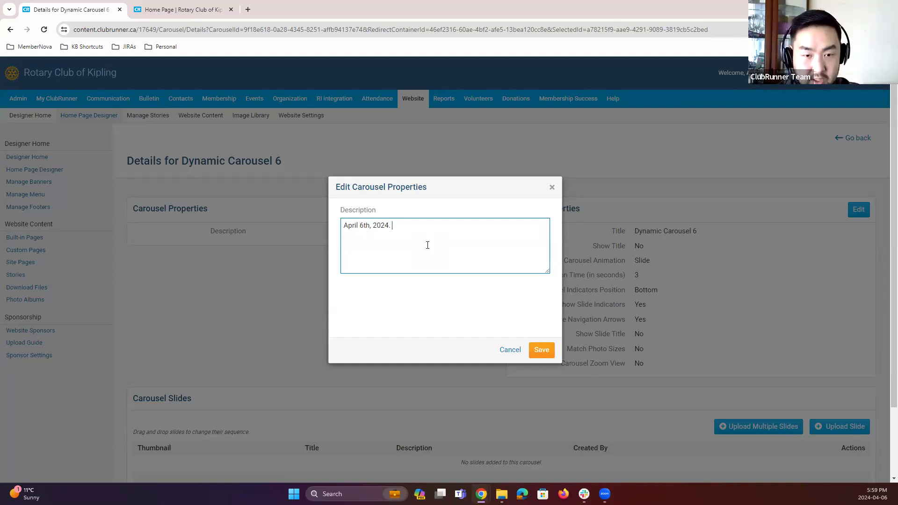
type(". D")
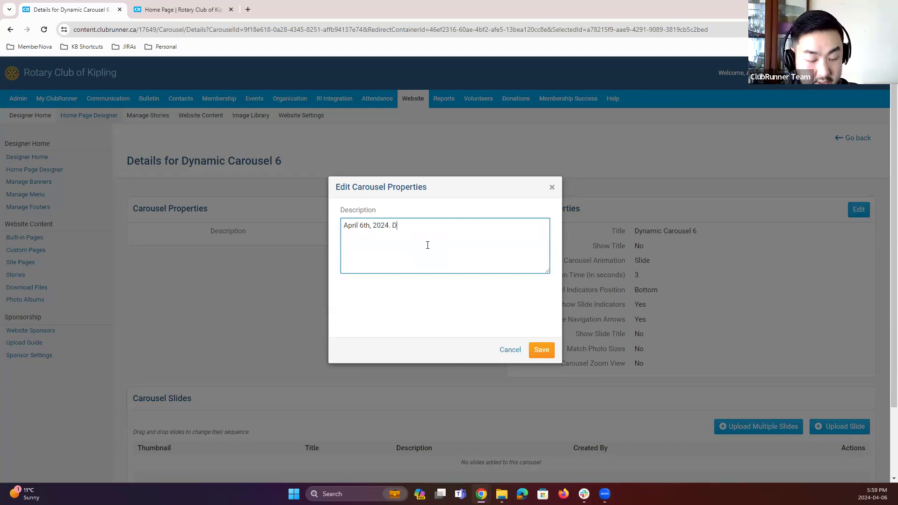
type("istrict 5000 Webinar.")
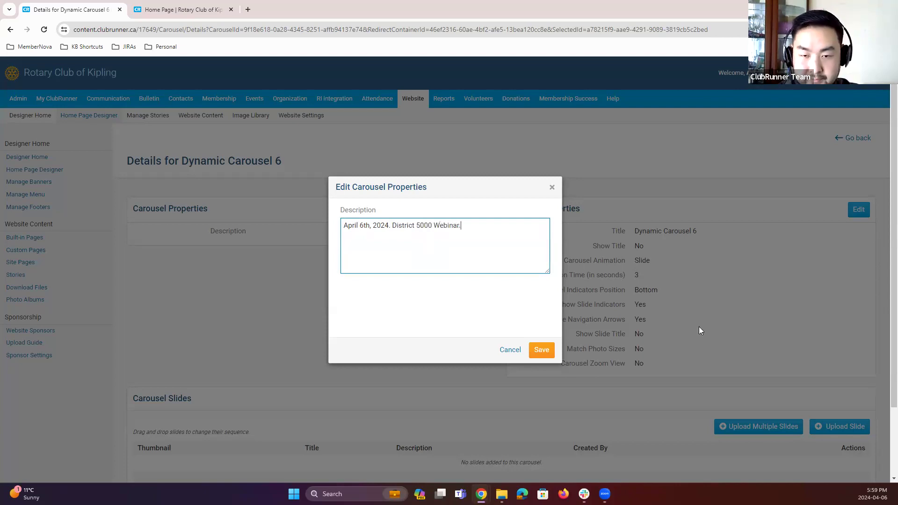
left_click(541, 351)
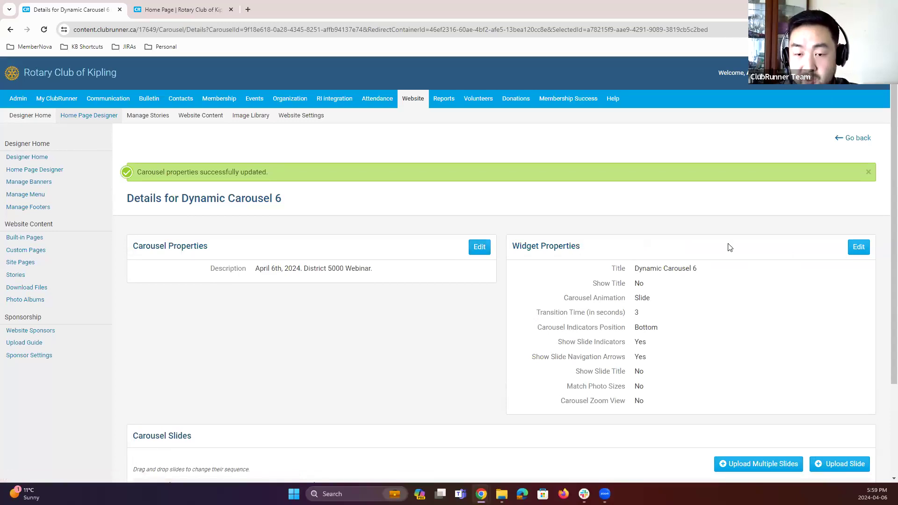
Step: Retitle the carousel widget 'April 6th Webinar' and turn on showing its title
left_click(858, 249)
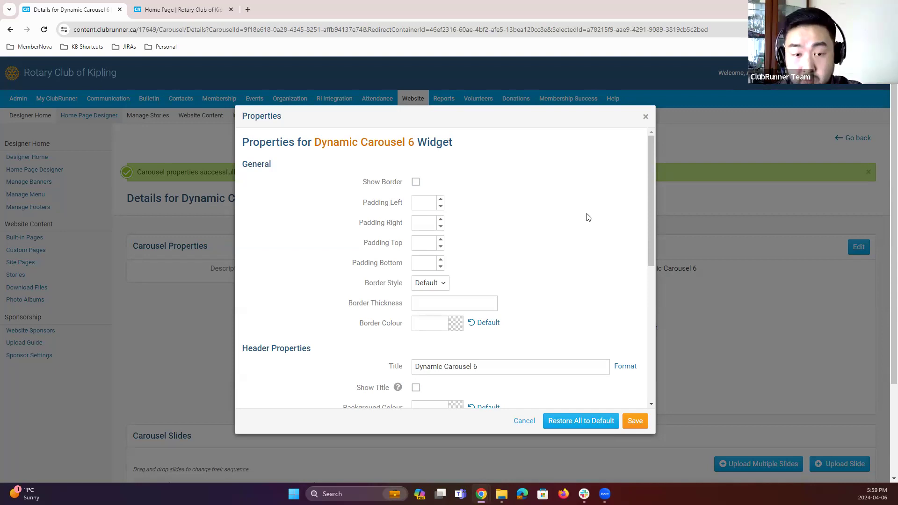
left_click(439, 285)
left_click(527, 331)
scroll(542, 327, "down", 1)
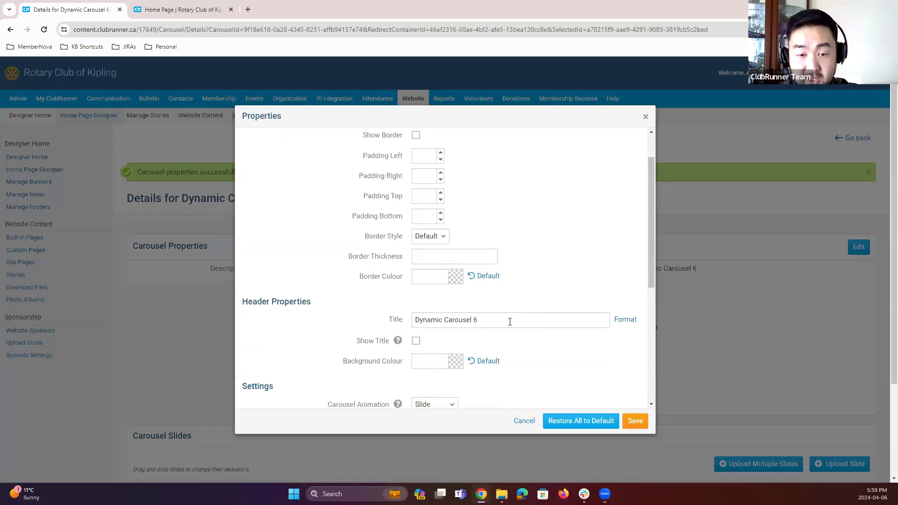
scroll(510, 324, "down", 2)
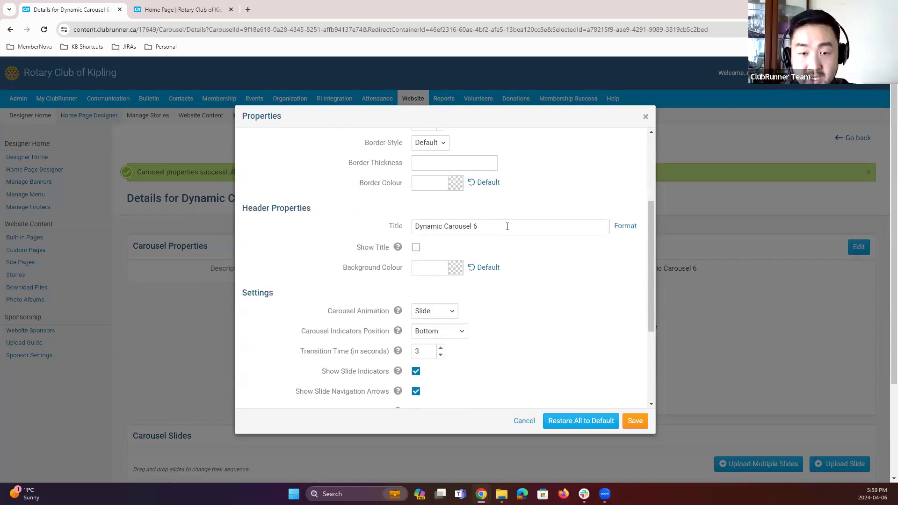
left_click(384, 229)
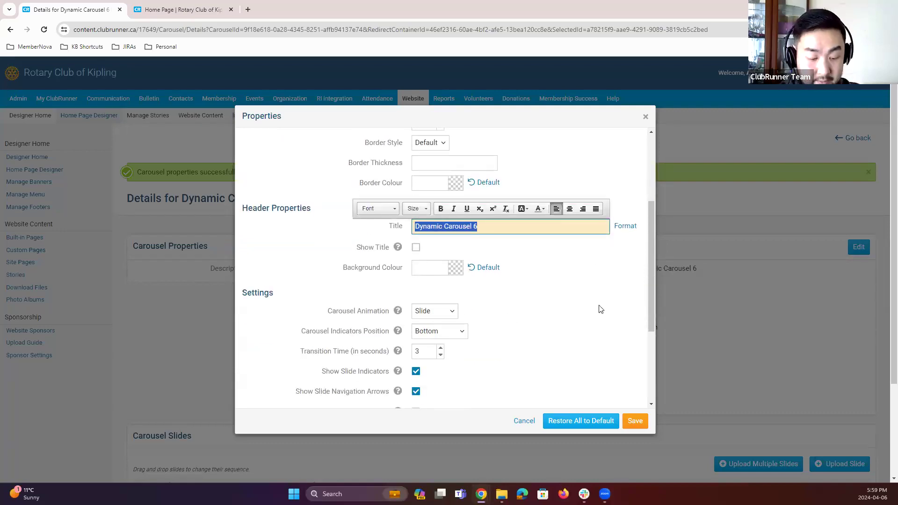
type("April 6th Webinar")
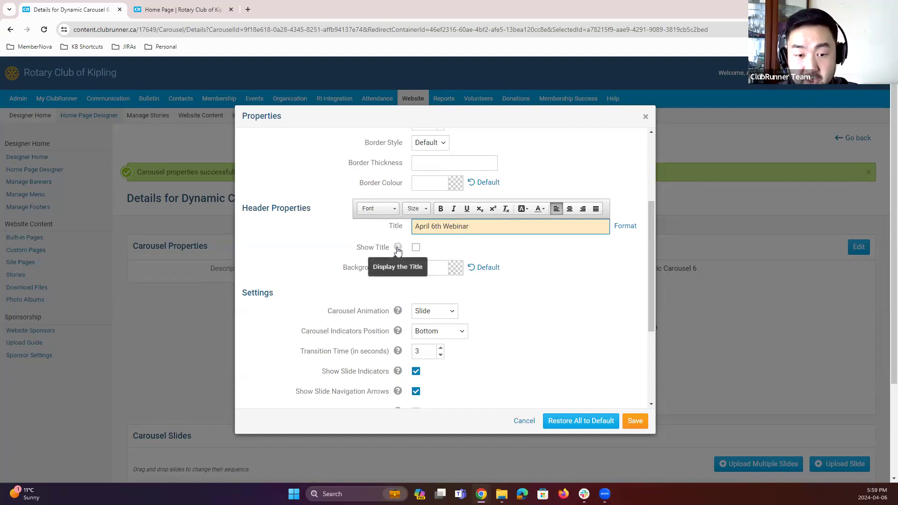
left_click(416, 248)
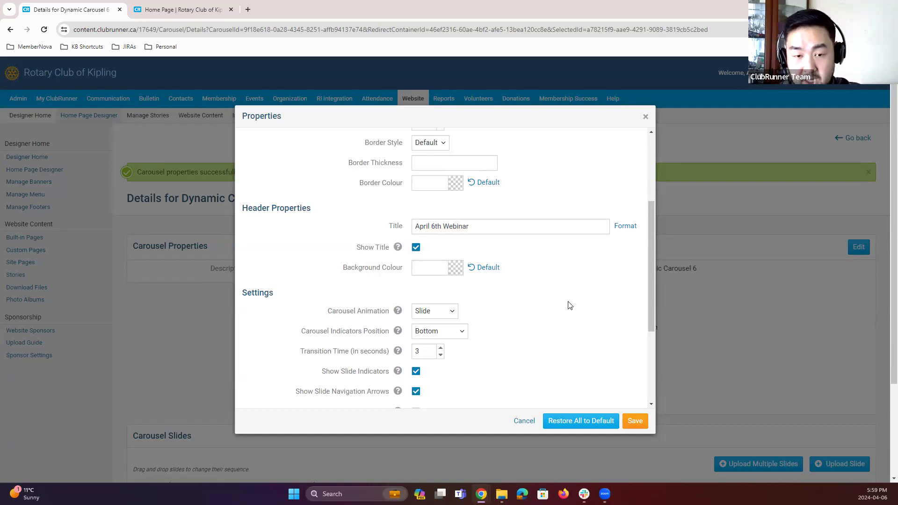
Step: Set the carousel animation to Cube and the transition time to 5 seconds, then save the widget properties
scroll(480, 308, "down", 2)
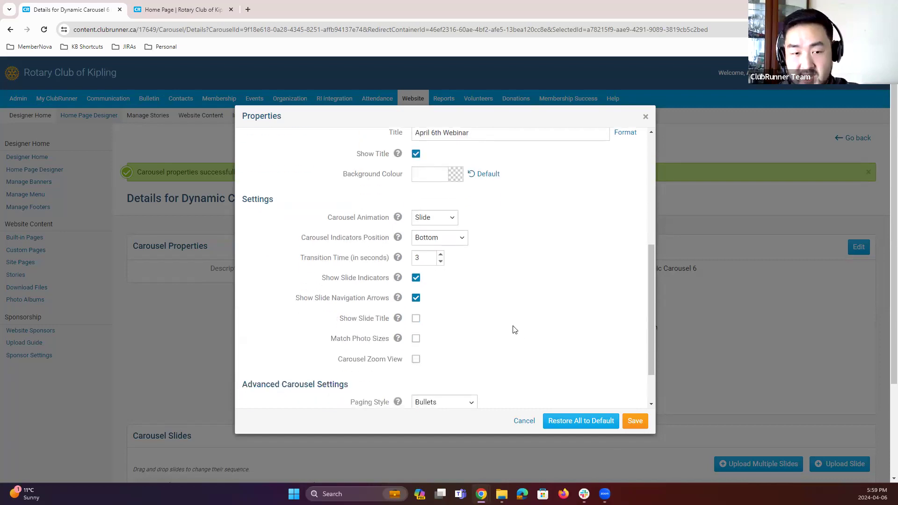
left_click(444, 220)
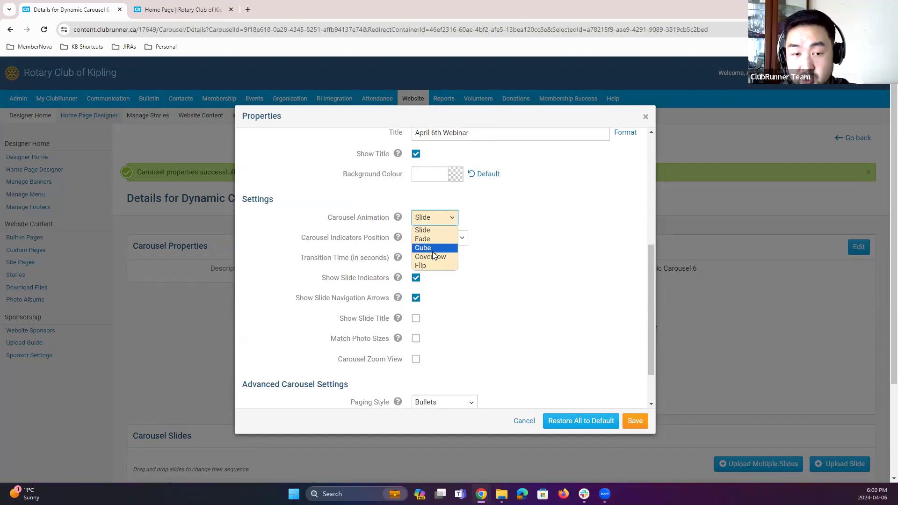
left_click(433, 250)
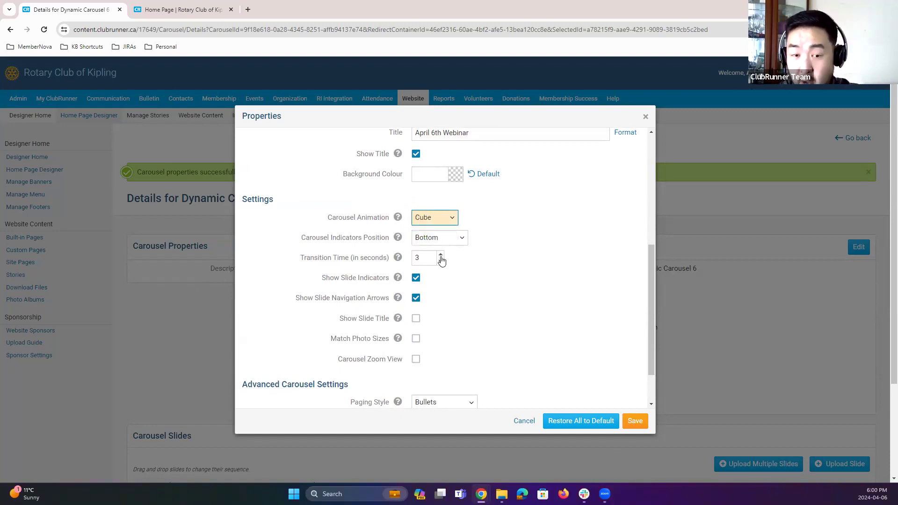
left_click(441, 255)
left_click(440, 255)
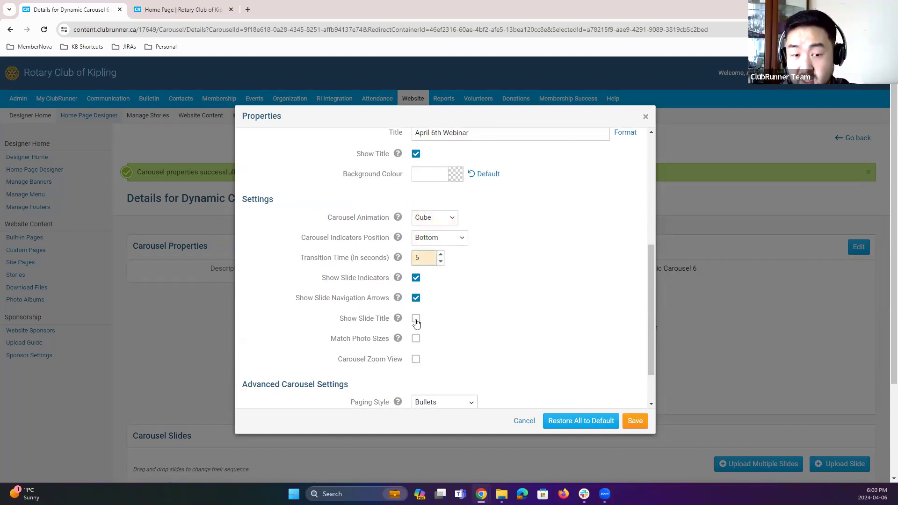
scroll(438, 335, "down", 1)
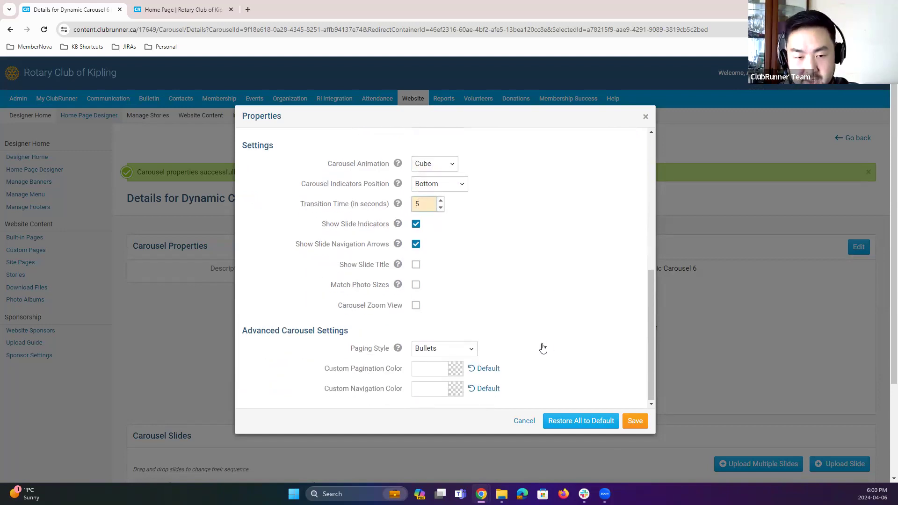
left_click(636, 421)
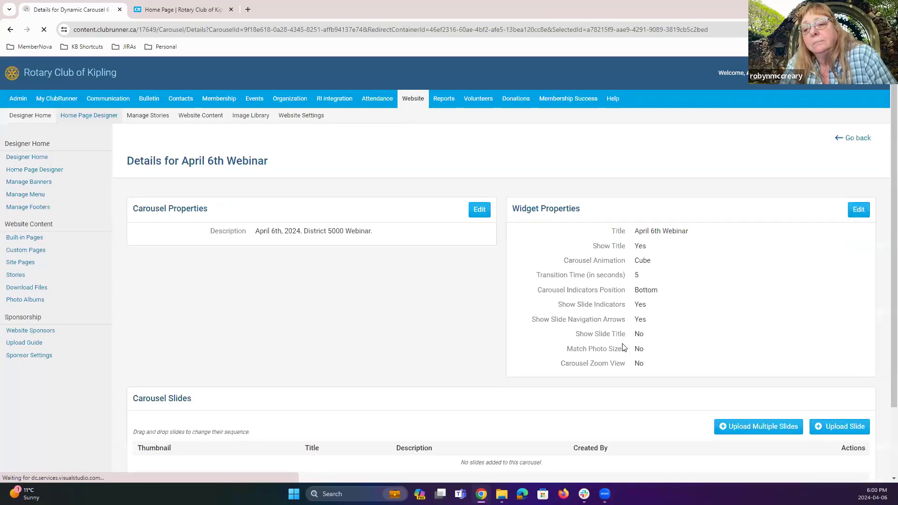
Step: Open the multiple-slide uploader for the carousel and start adding image files
scroll(622, 347, "down", 2)
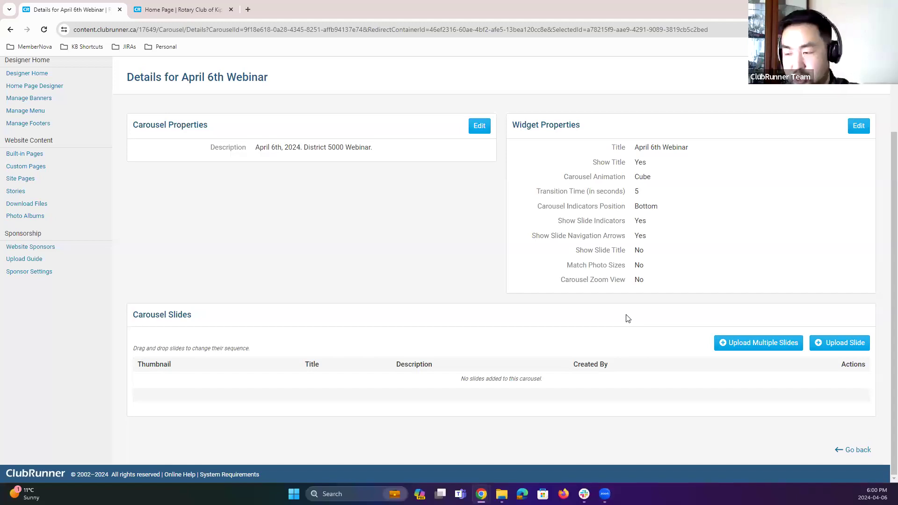
left_click(761, 346)
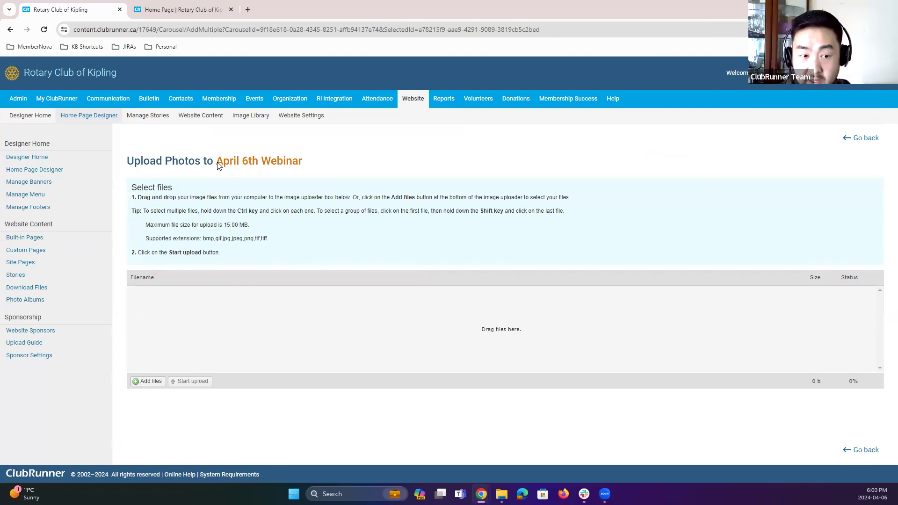
left_click(146, 385)
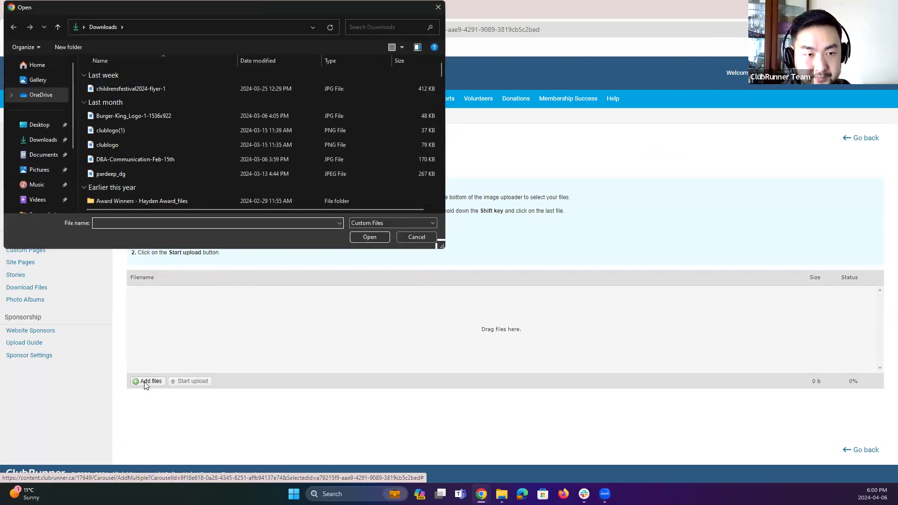
Step: Upload the Logo_Kiwanis_horizontal_Gold_Blue_4C image from the Downloads 'Award Winners - Hayden Award_files' folder as a carousel slide
left_click(44, 140)
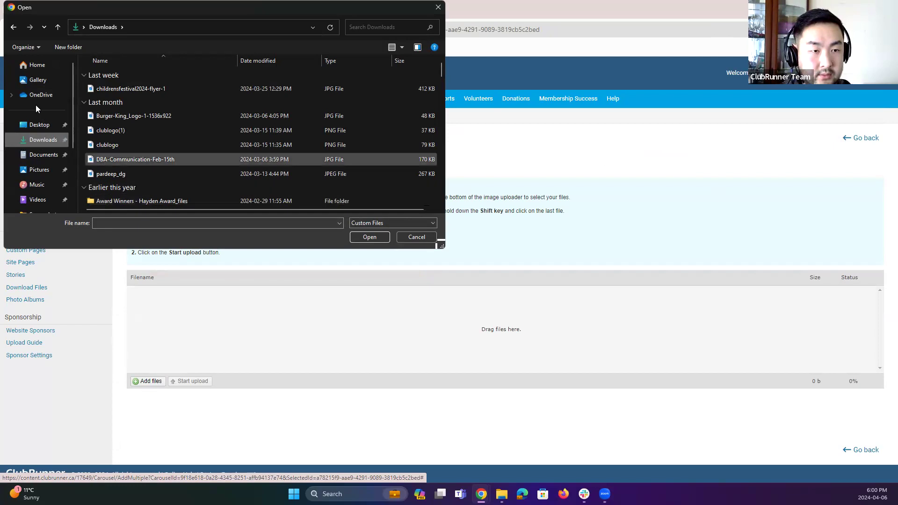
left_click(43, 154)
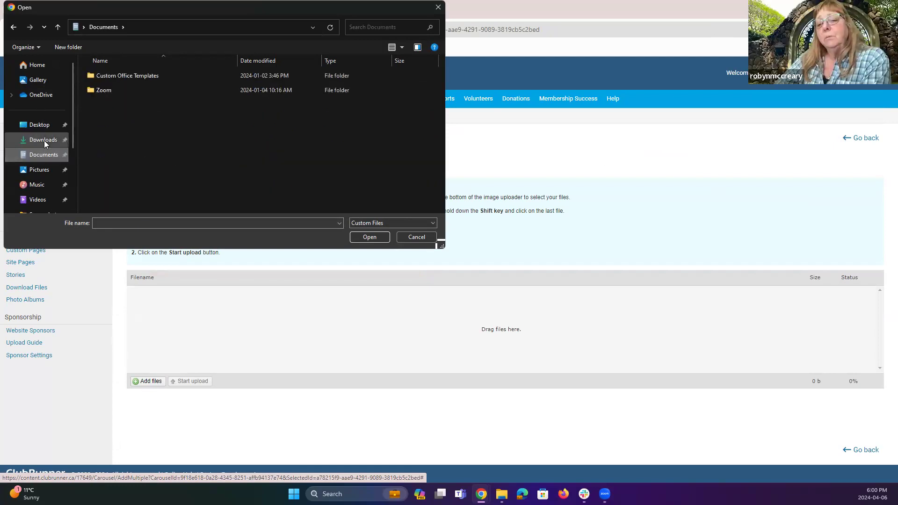
left_click(44, 141)
scroll(173, 184, "down", 2)
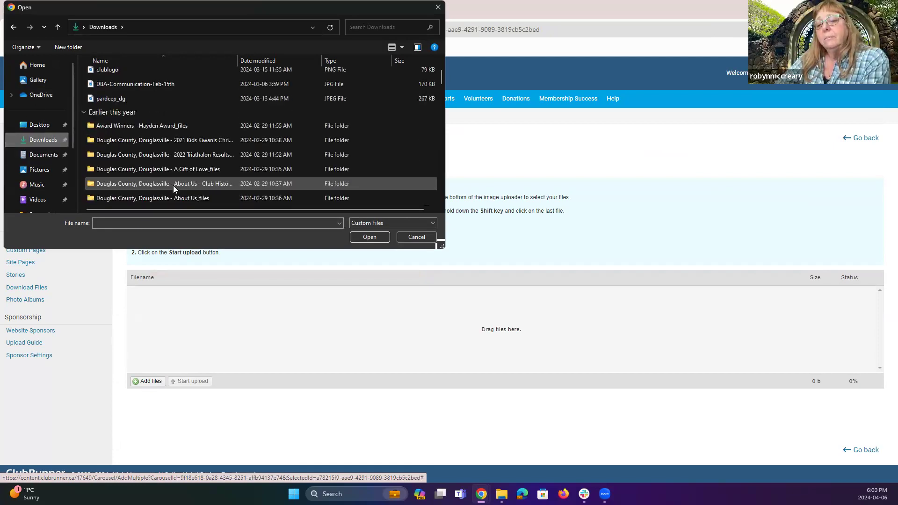
scroll(174, 186, "up", 2)
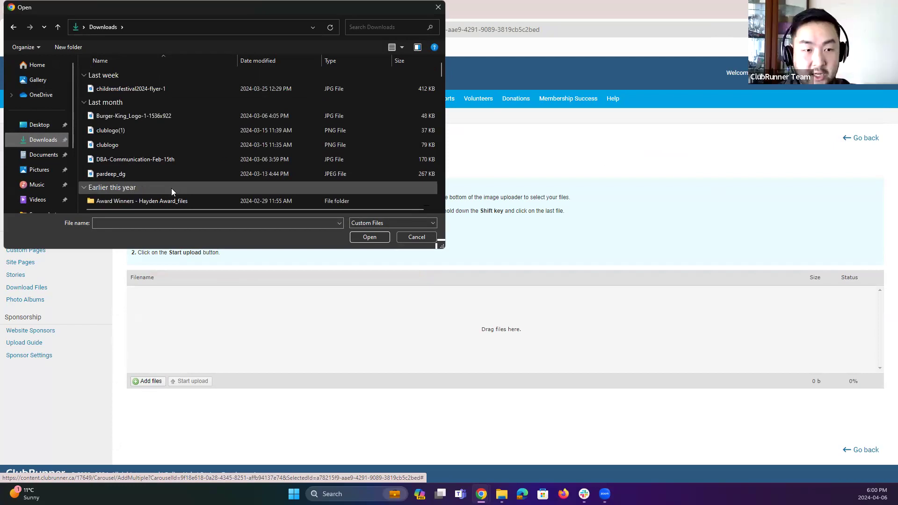
scroll(131, 173, "down", 1)
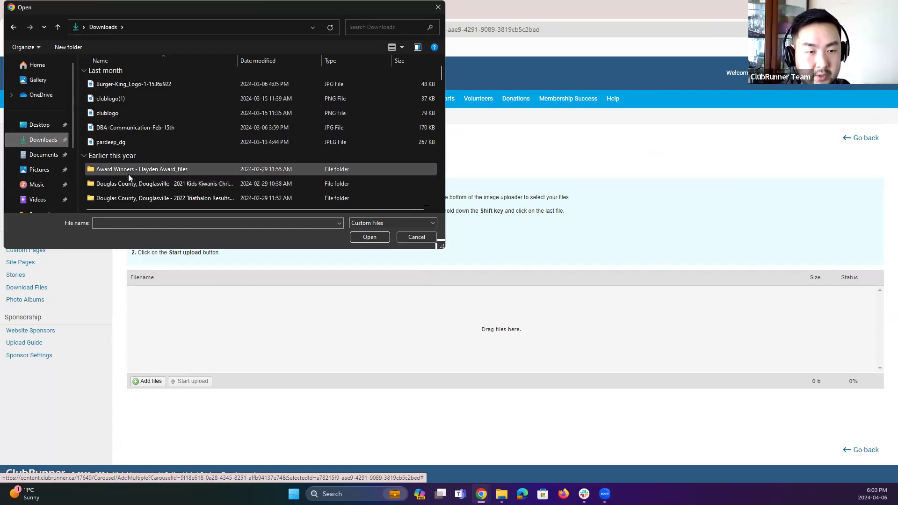
double_click(131, 169)
left_click(239, 119)
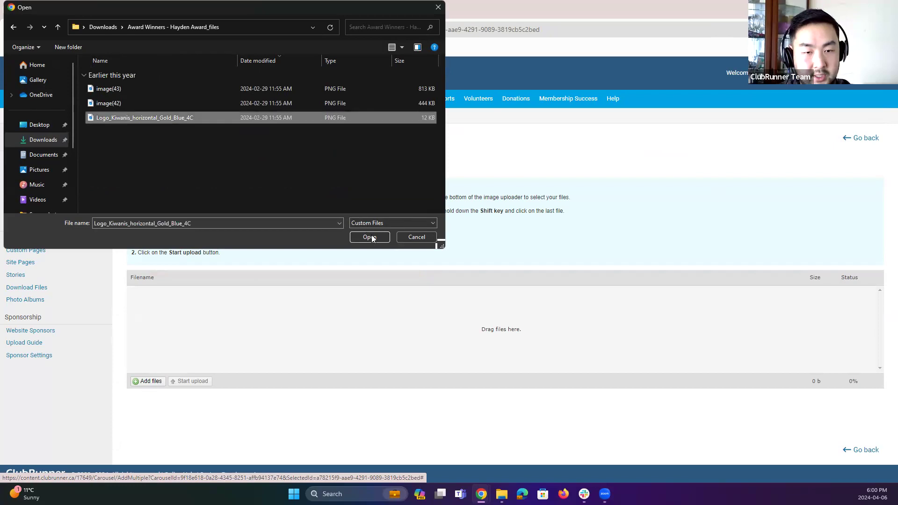
left_click(371, 236)
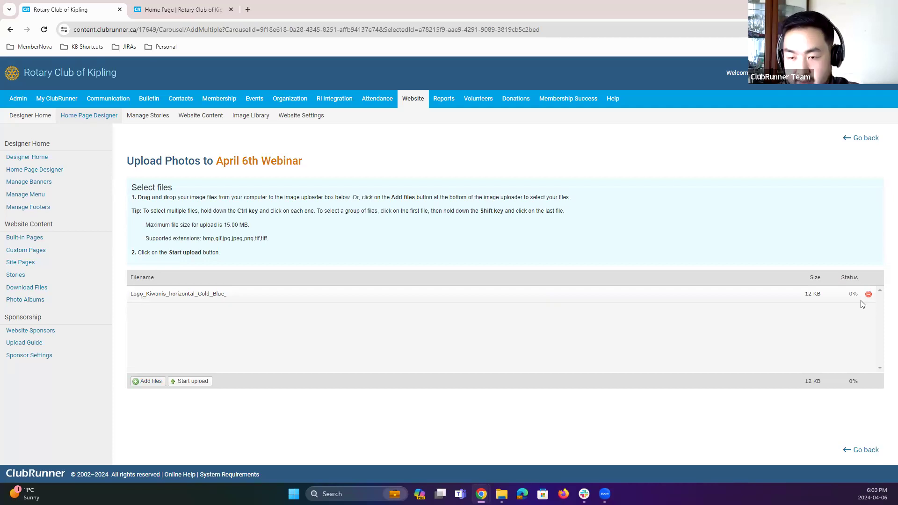
left_click(193, 384)
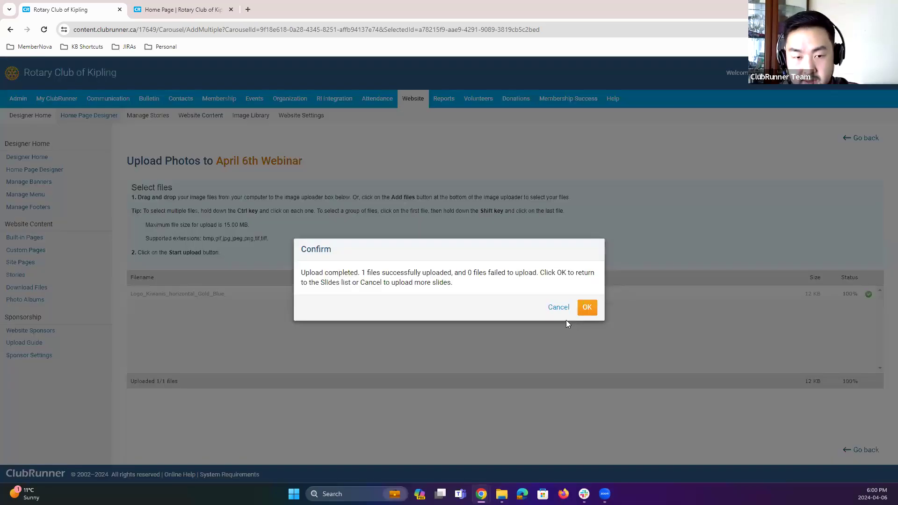
left_click(587, 307)
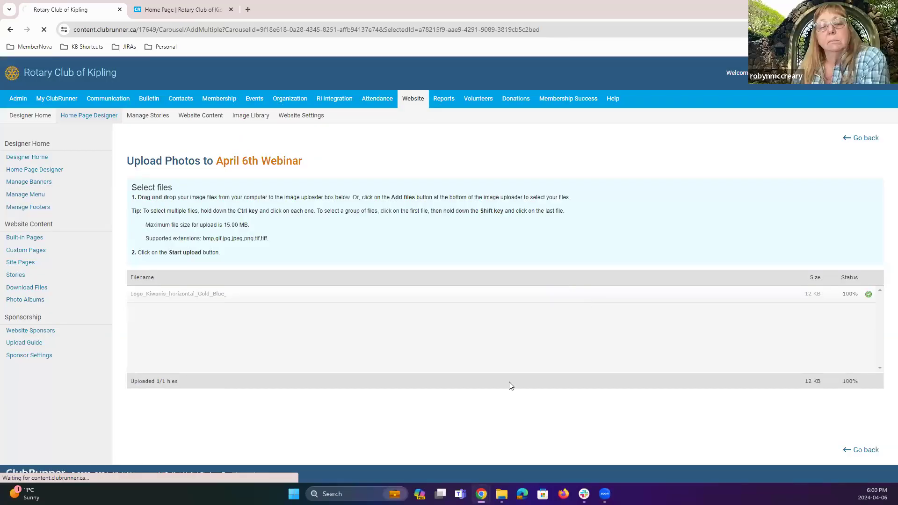
Step: Open the uploaded slide for editing and retitle it 'April 6th Example'
scroll(374, 377, "down", 3)
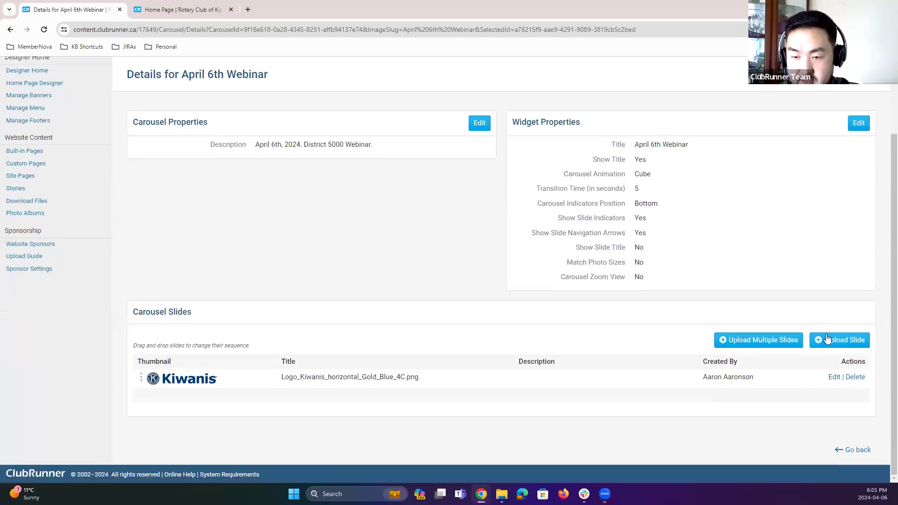
scroll(809, 273, "up", 3)
scroll(771, 389, "down", 3)
left_click(834, 377)
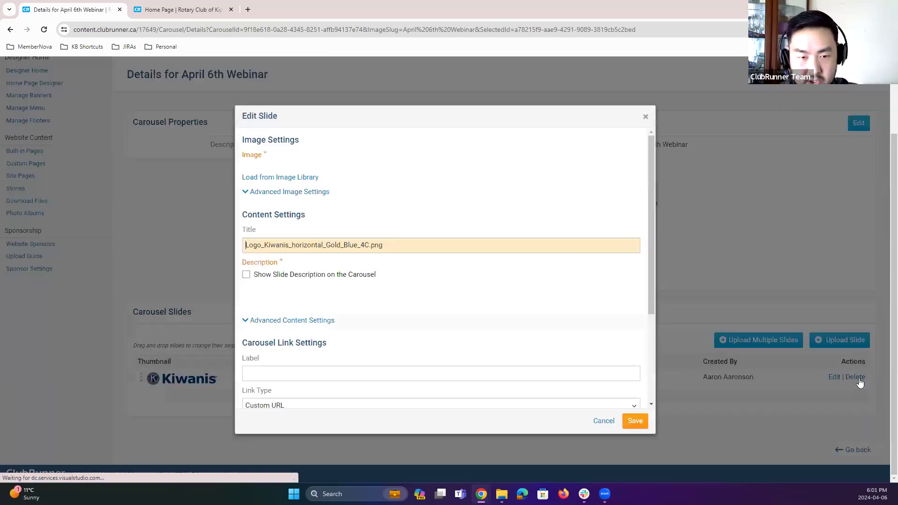
key("ctrl+a")
type("April 6yth")
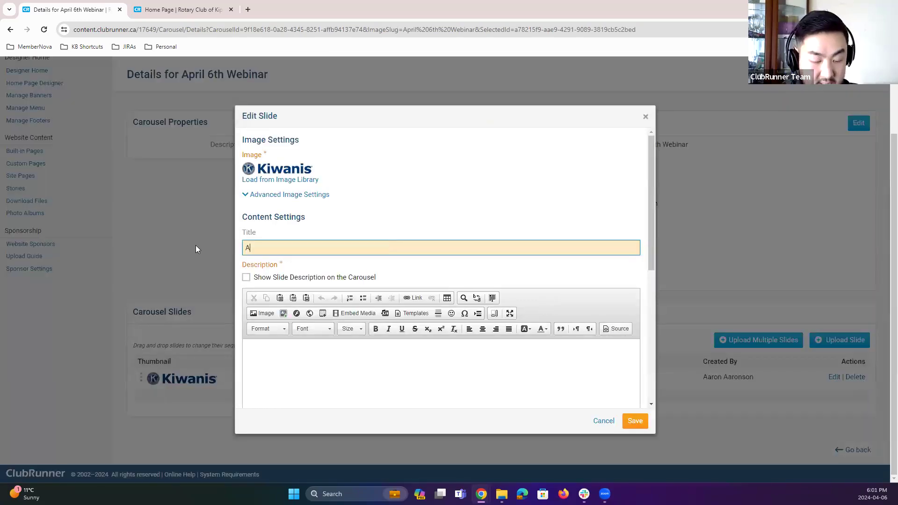
key("BackSpace")
key("BackSpace")
key("BackSpace")
type("th Example")
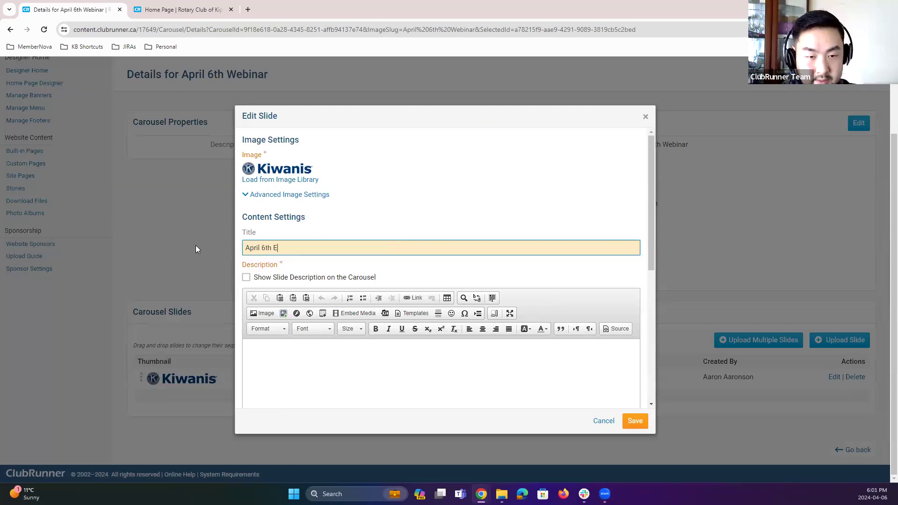
Step: Turn on showing the slide description on the carousel, set the description to 'Example for webinar's sake', and save the slide
left_click(255, 280)
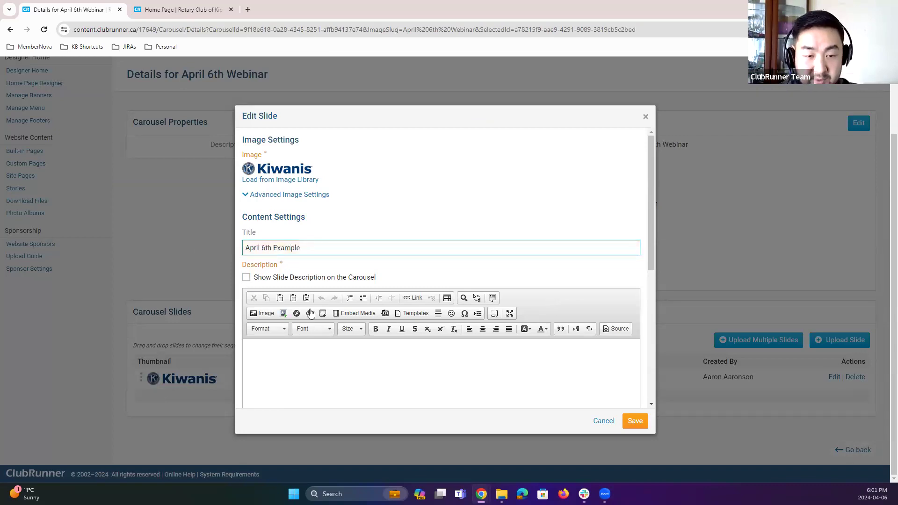
scroll(311, 291, "down", 2)
left_click(313, 293)
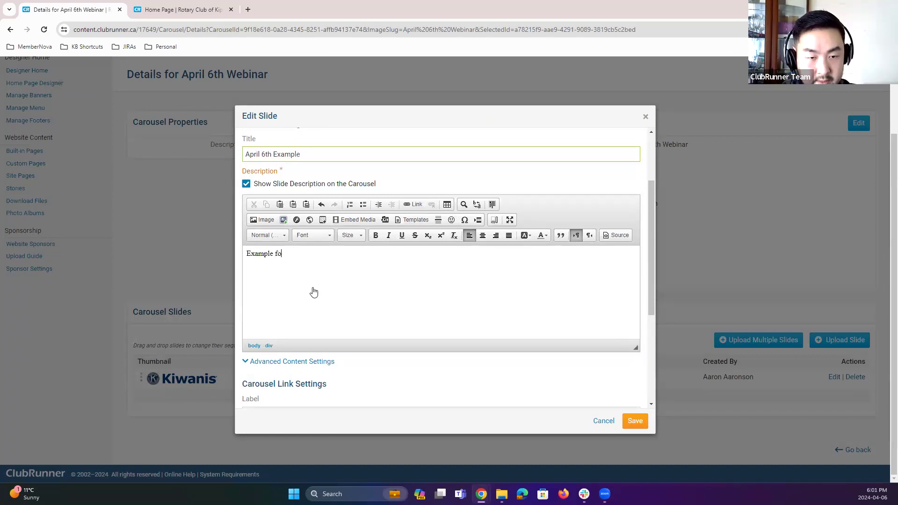
type("Example for webinar's sake")
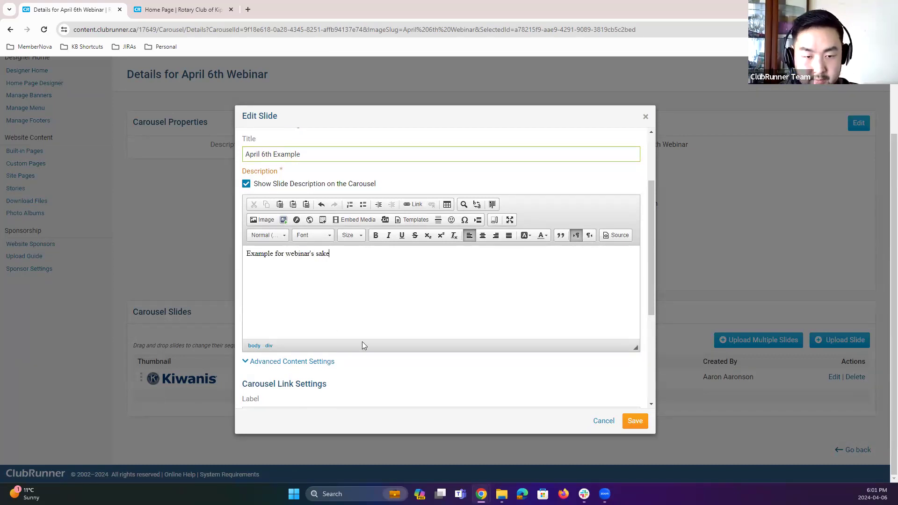
scroll(440, 341, "down", 2)
scroll(458, 294, "down", 1)
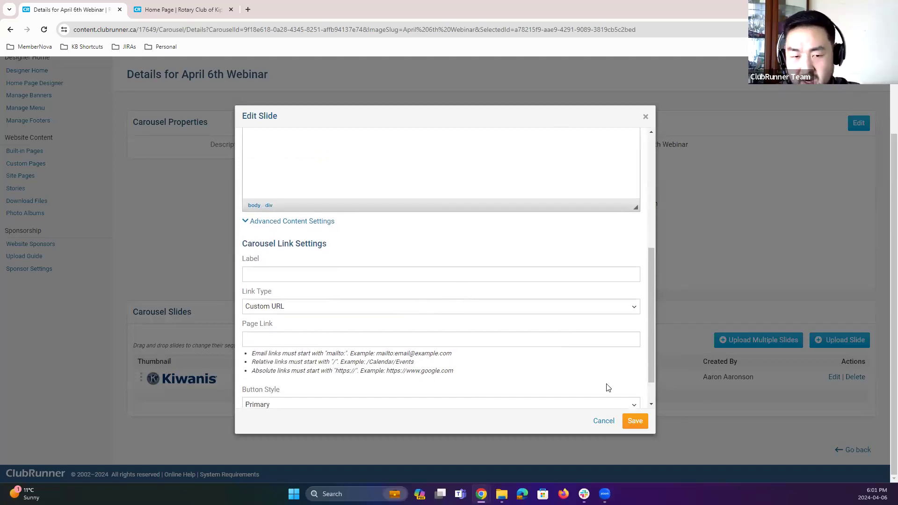
left_click(636, 423)
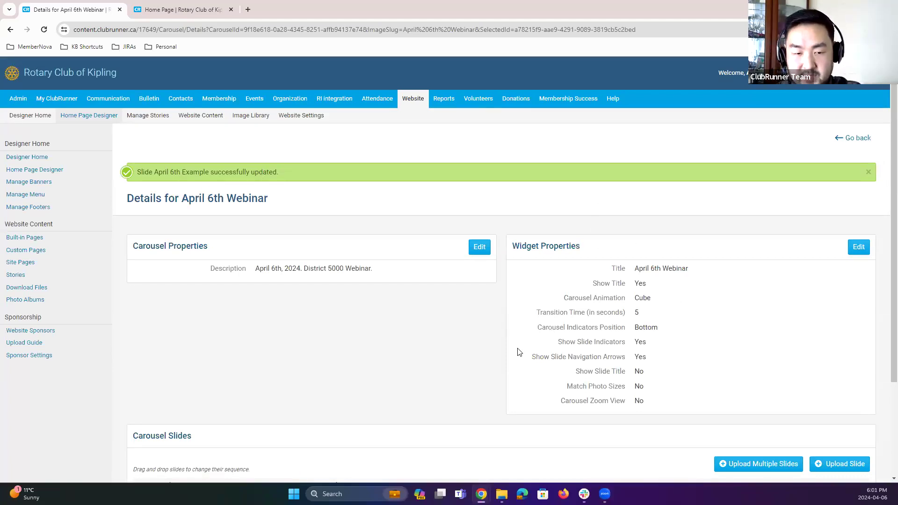
Step: Return to the home page designer, publish the page, and open the live site
scroll(367, 373, "down", 3)
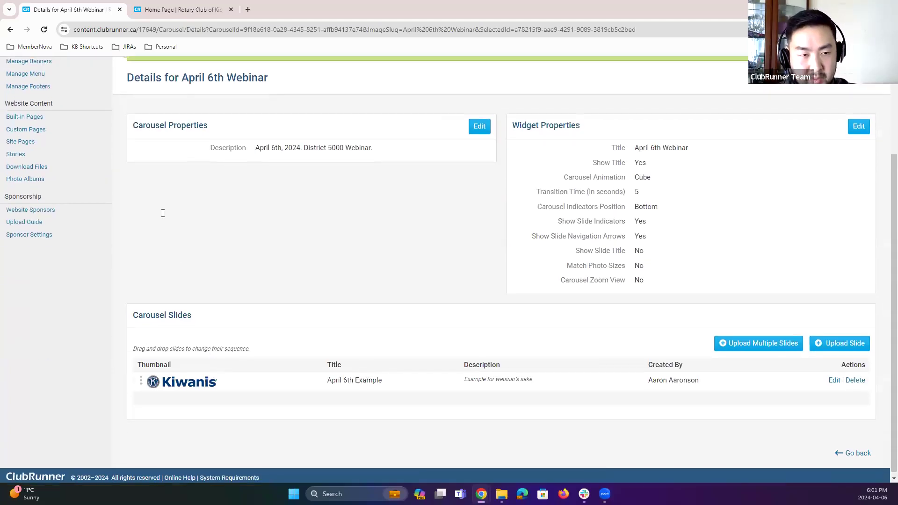
scroll(160, 210, "up", 3)
left_click(88, 118)
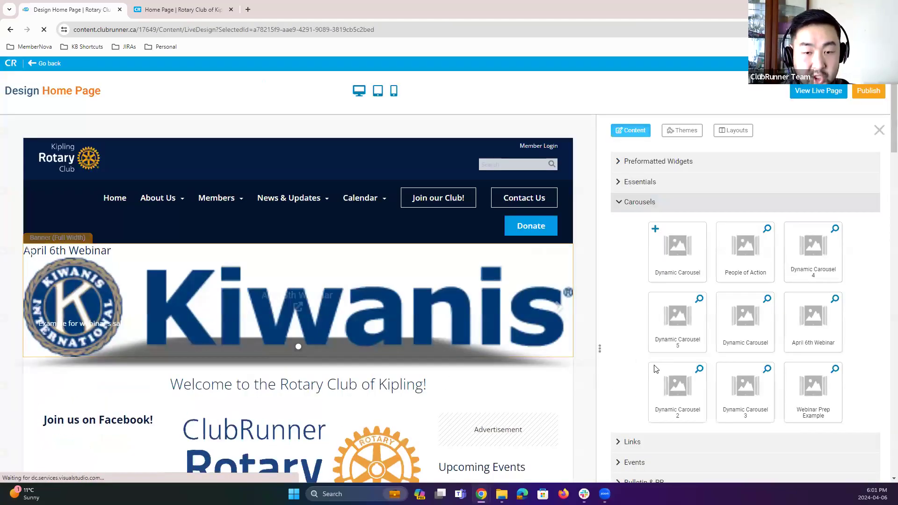
left_click(869, 91)
left_click(807, 90)
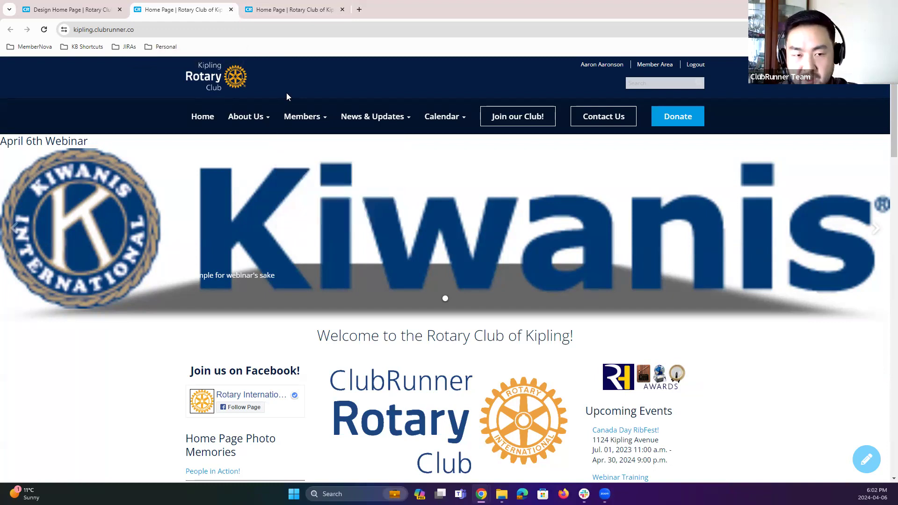
Step: Go back to the designer and close the live-page tabs
left_click(80, 14)
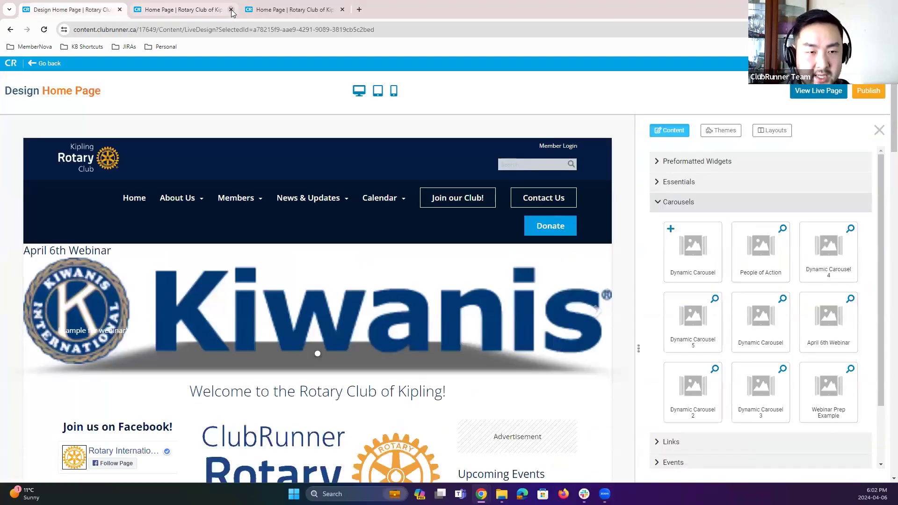
left_click(231, 10)
left_click(231, 9)
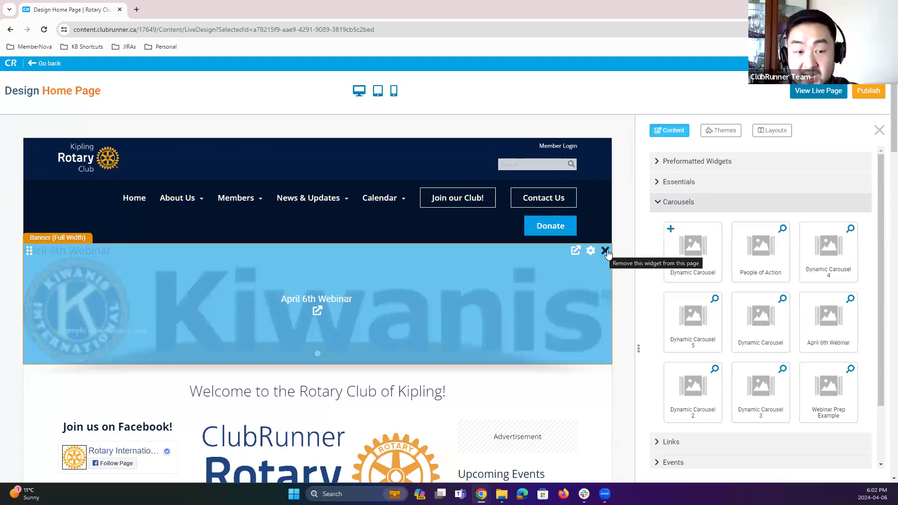
Step: Remove the April 6th Webinar carousel from the home-page banner and publish the page
left_click(605, 252)
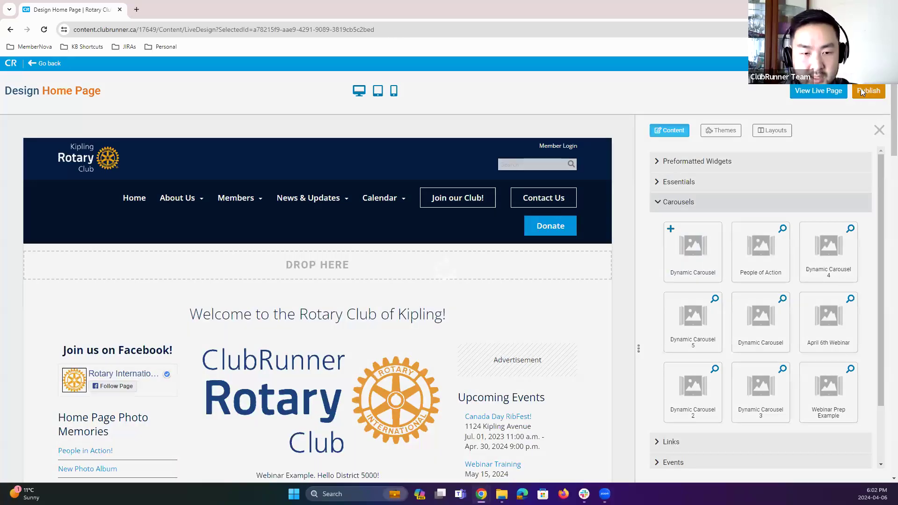
left_click(863, 91)
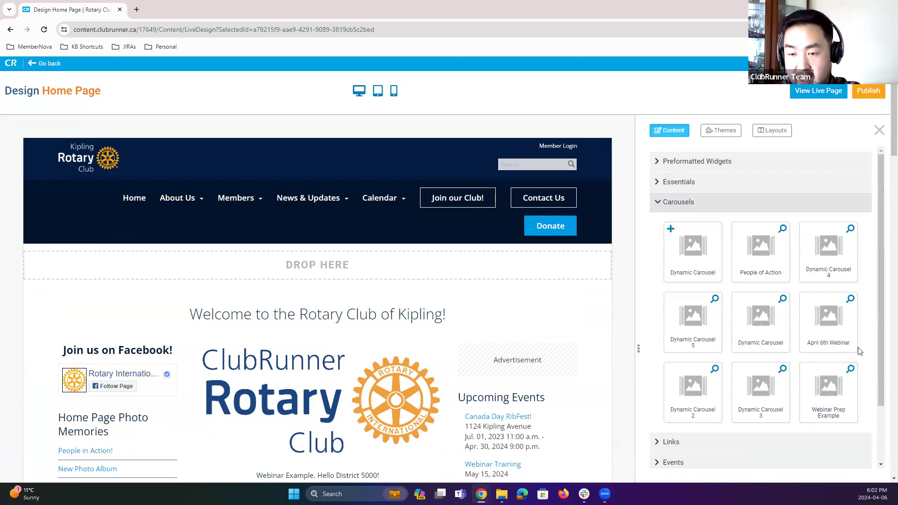
left_click_drag(841, 321, 372, 255)
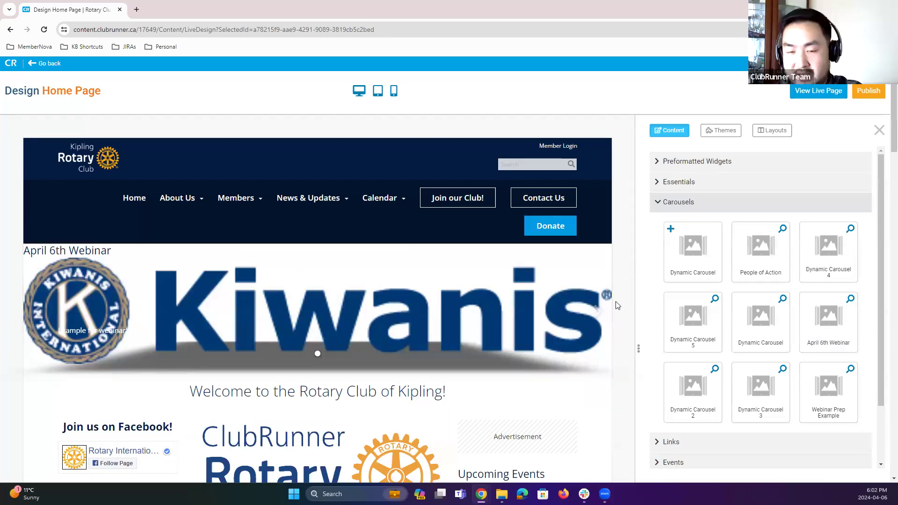
mouse_move(606, 251)
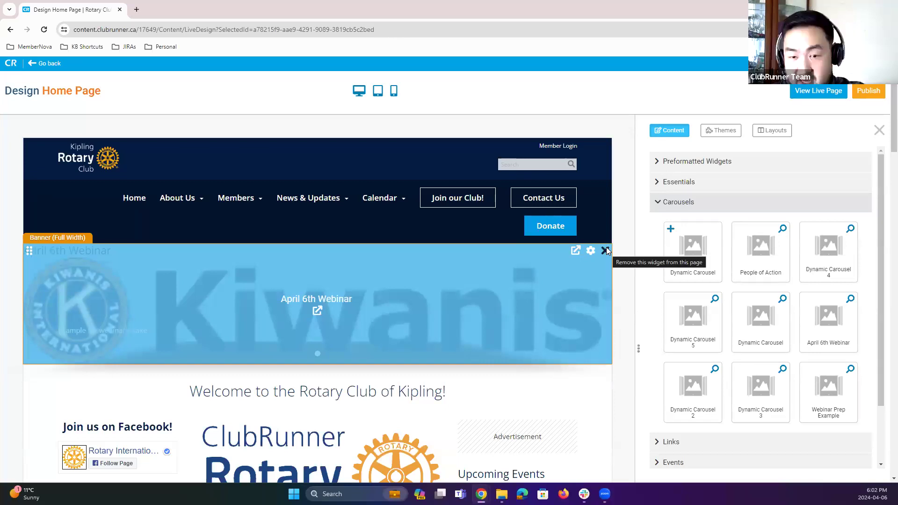
left_click(607, 248)
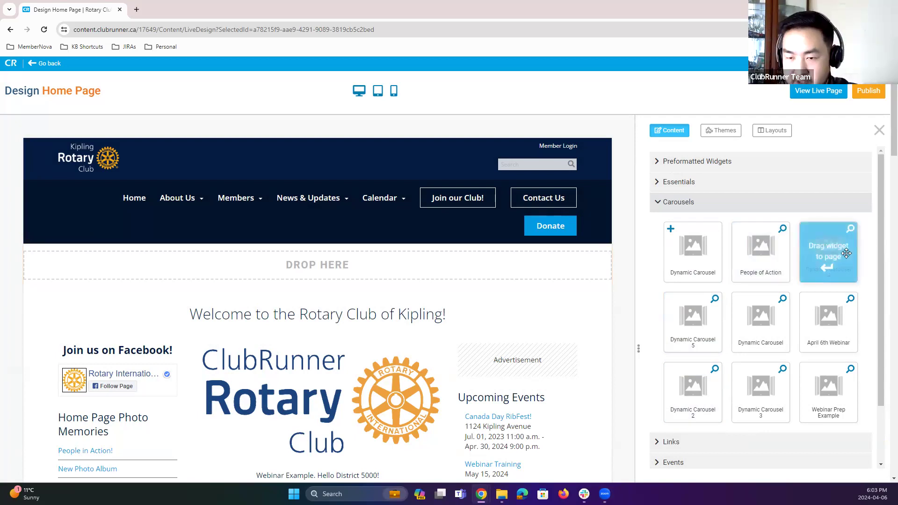
Step: Place Dynamic Carousel 4 into the empty banner area and publish the page
left_click_drag(847, 253, 338, 261)
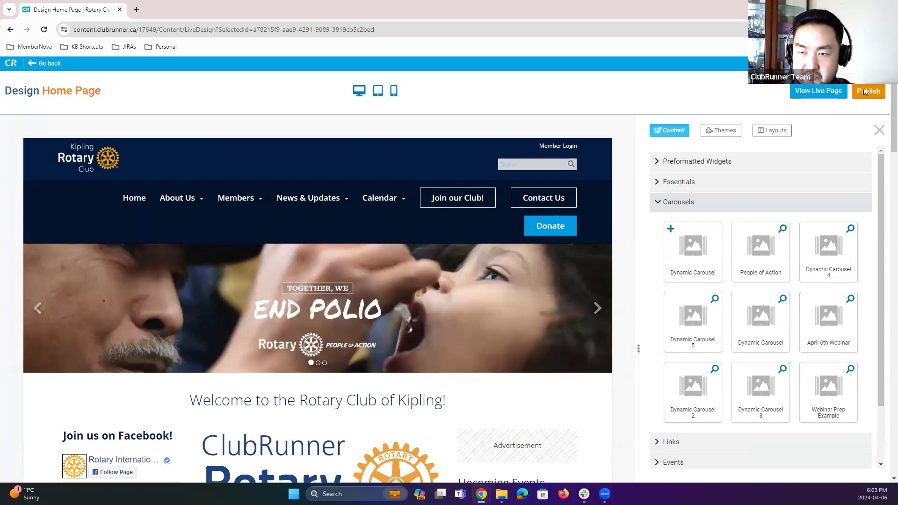
left_click(865, 92)
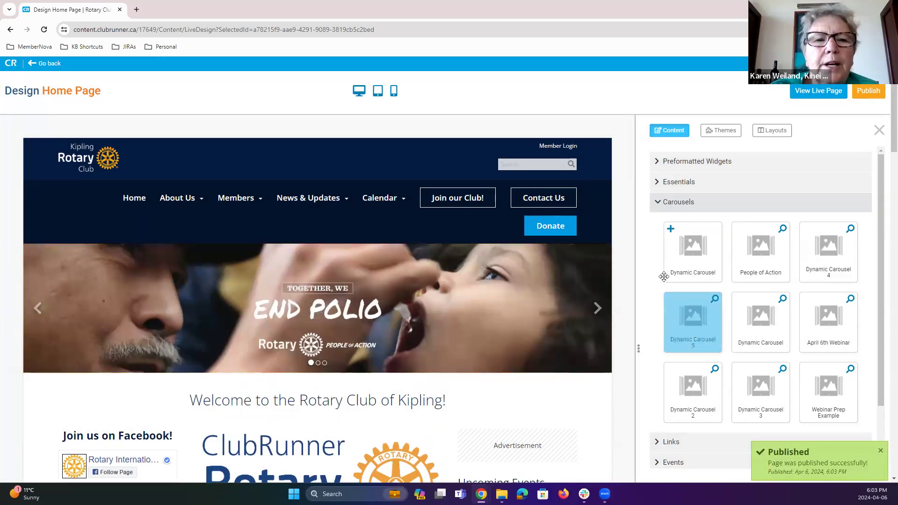
Step: Browse the Custom Widgets (Global) category in the content panel
left_click(674, 206)
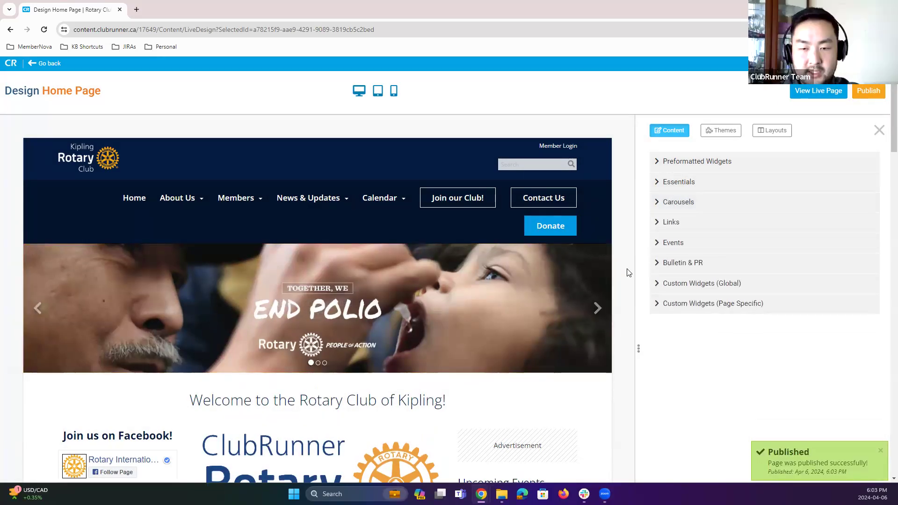
scroll(629, 272, "down", 2)
scroll(629, 272, "down", 4)
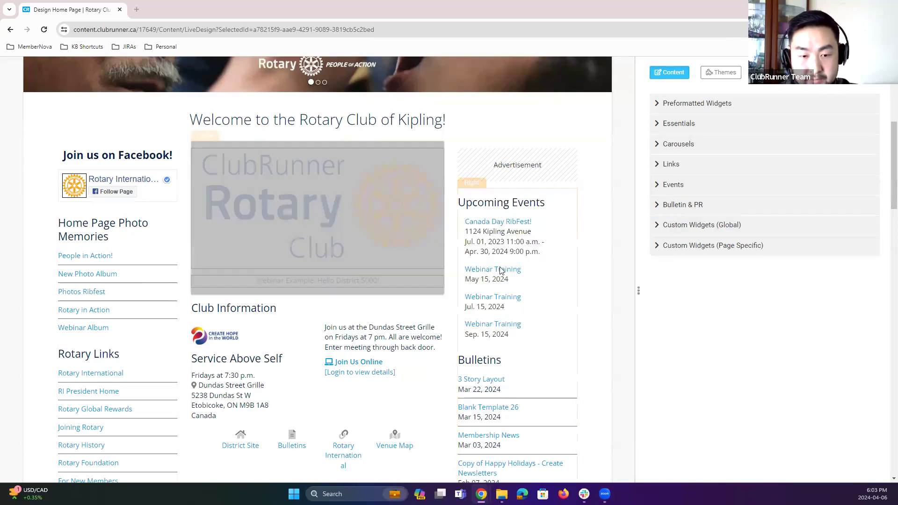
left_click(726, 223)
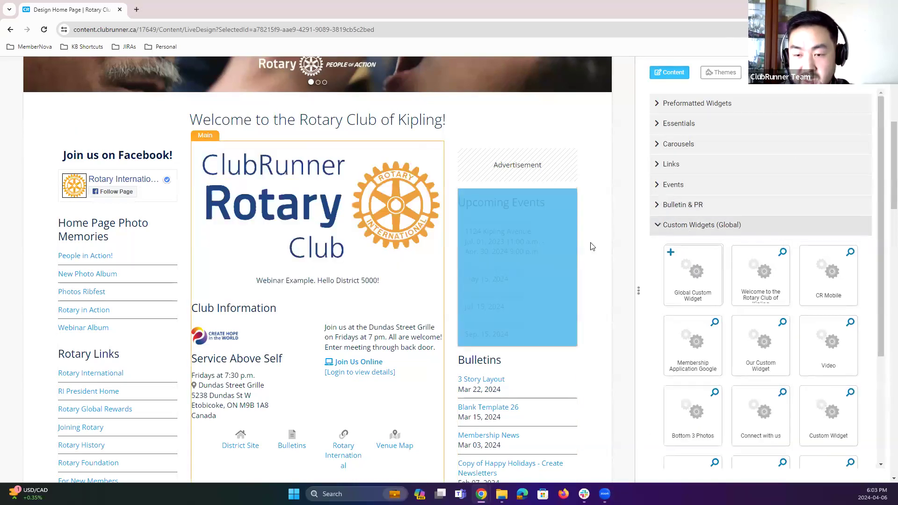
scroll(656, 250, "down", 2)
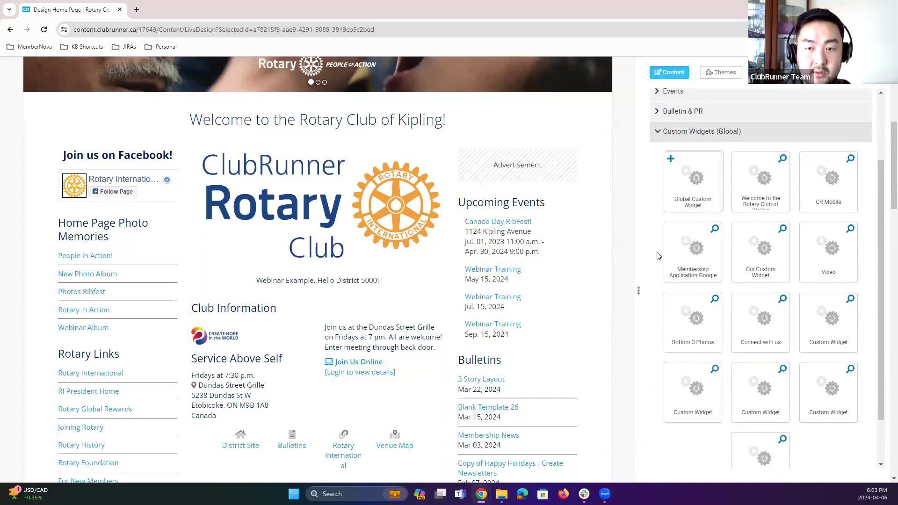
scroll(638, 249, "up", 6)
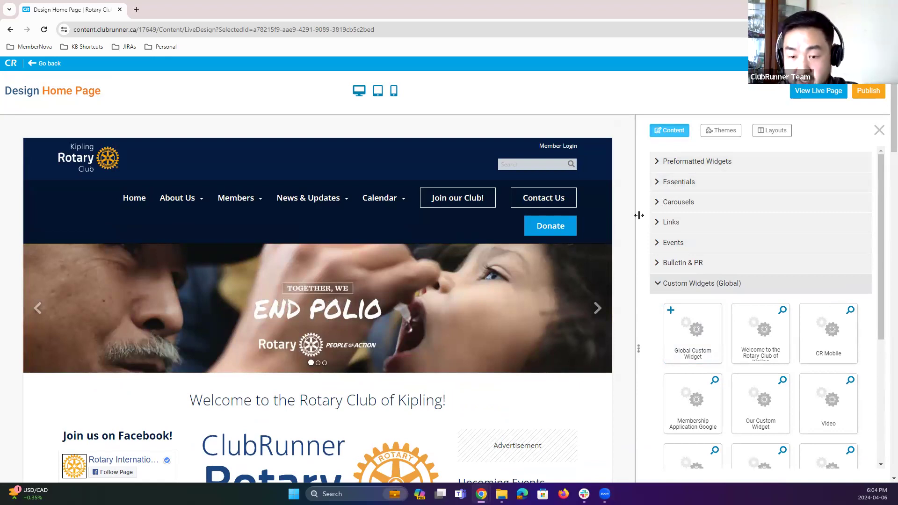
Step: Drag a Global Custom Widget into the main content column above the ClubRunner logo
scroll(590, 255, "down", 3)
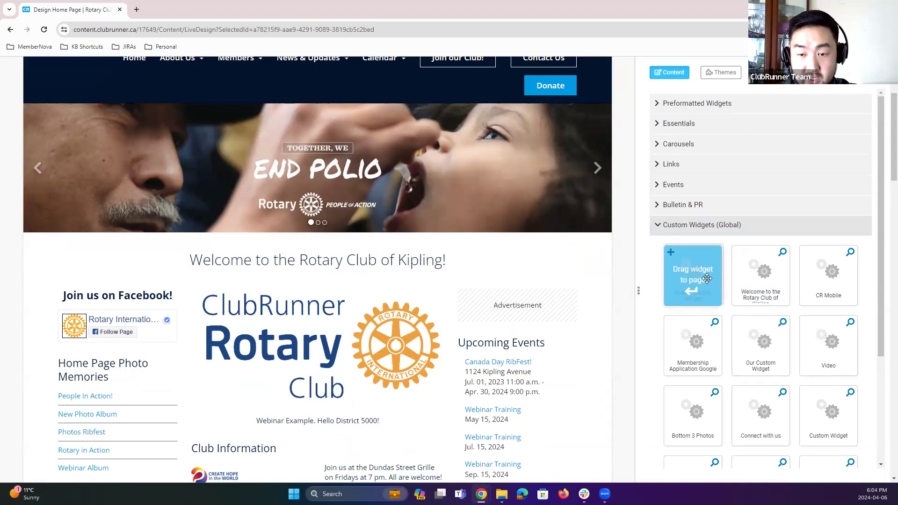
left_click_drag(707, 279, 323, 293)
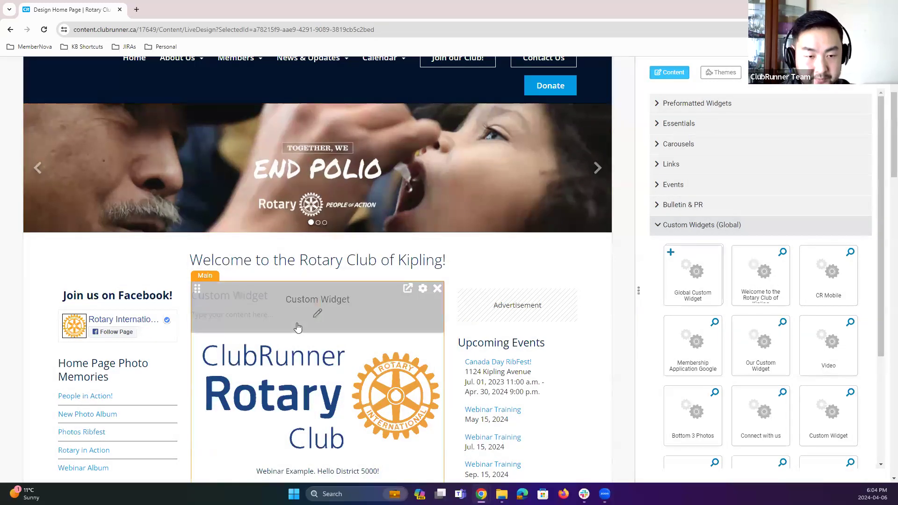
Step: Open the new custom widget's draft in the full editor and replace its content with "YouTube Webinar Example."
left_click(309, 316)
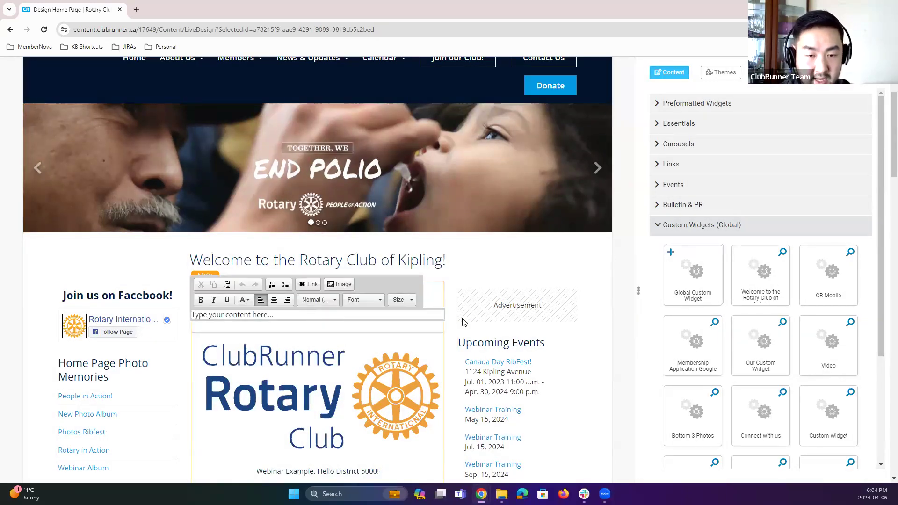
left_click(449, 338)
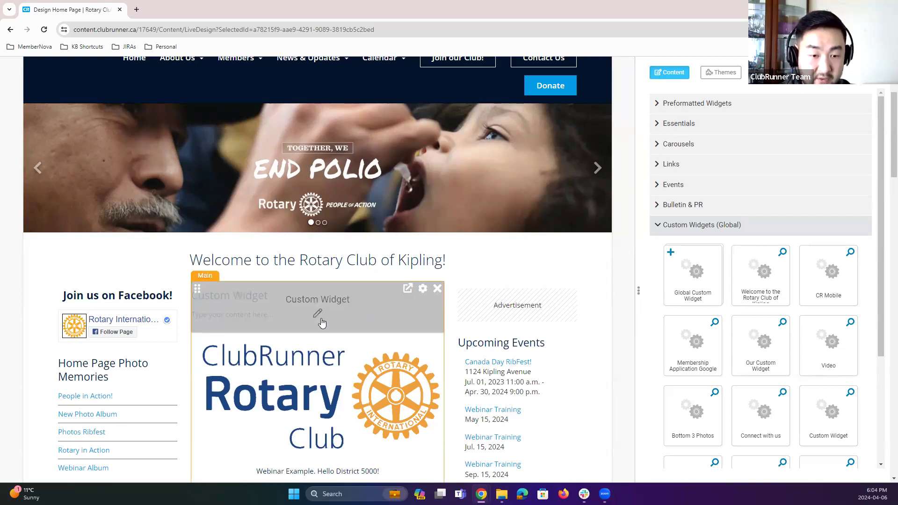
left_click(316, 314)
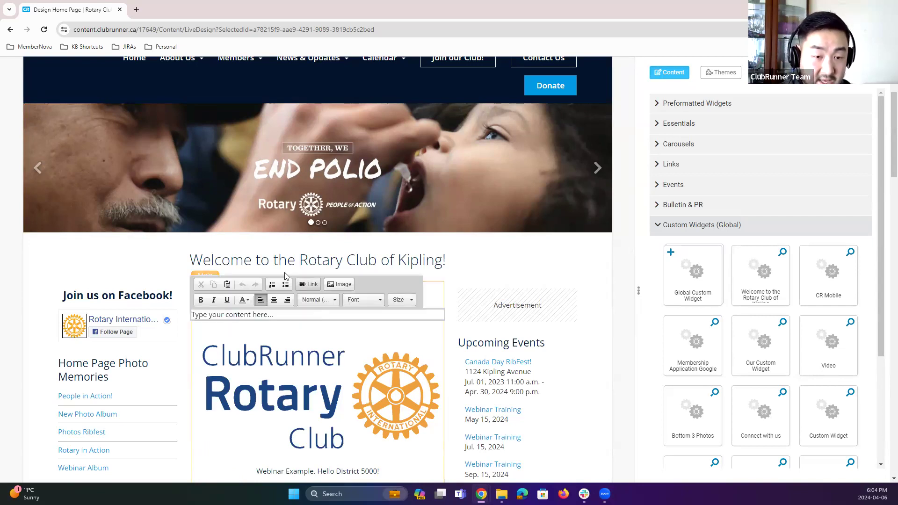
left_click(451, 352)
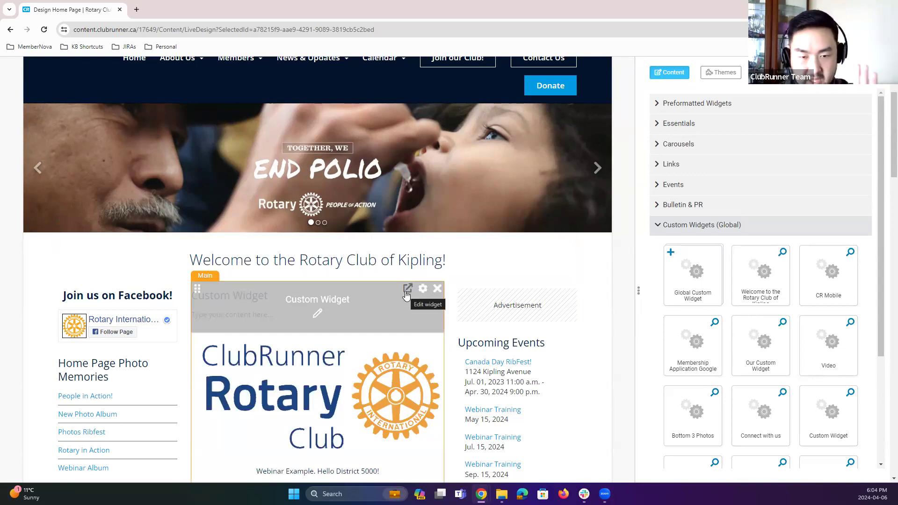
left_click(407, 290)
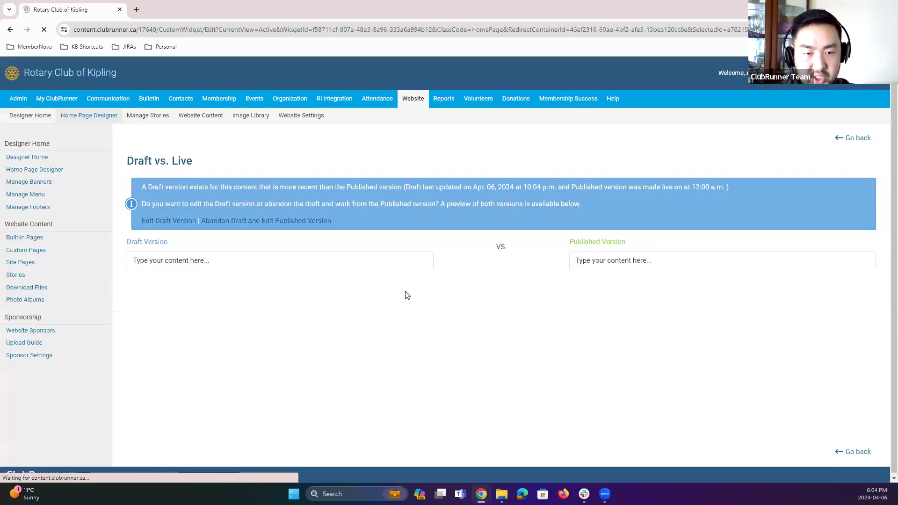
left_click(166, 221)
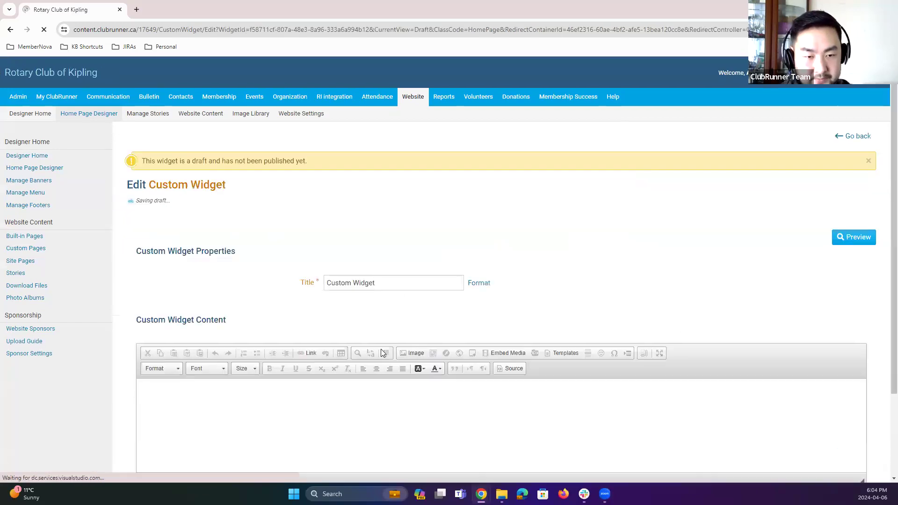
scroll(382, 298, "down", 3)
left_click_drag(383, 293, 98, 283)
key("BackSpace")
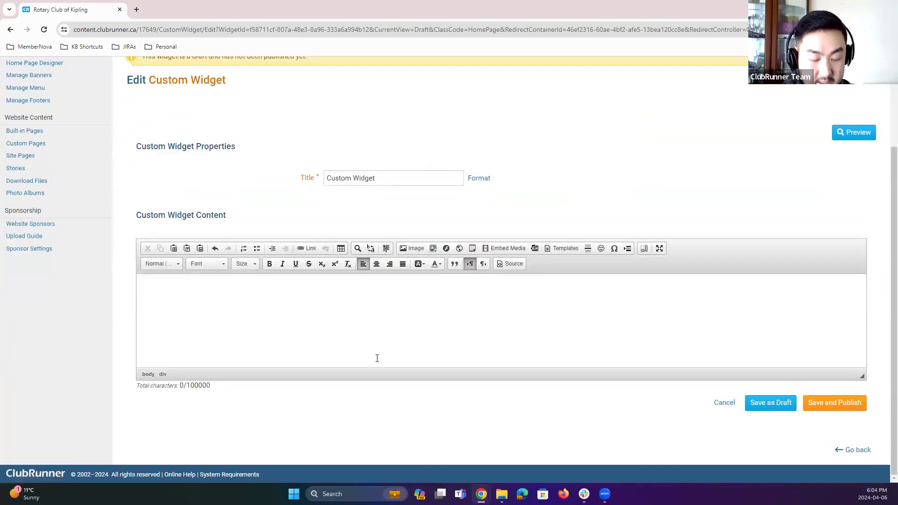
type("YouTube Webinar Example.")
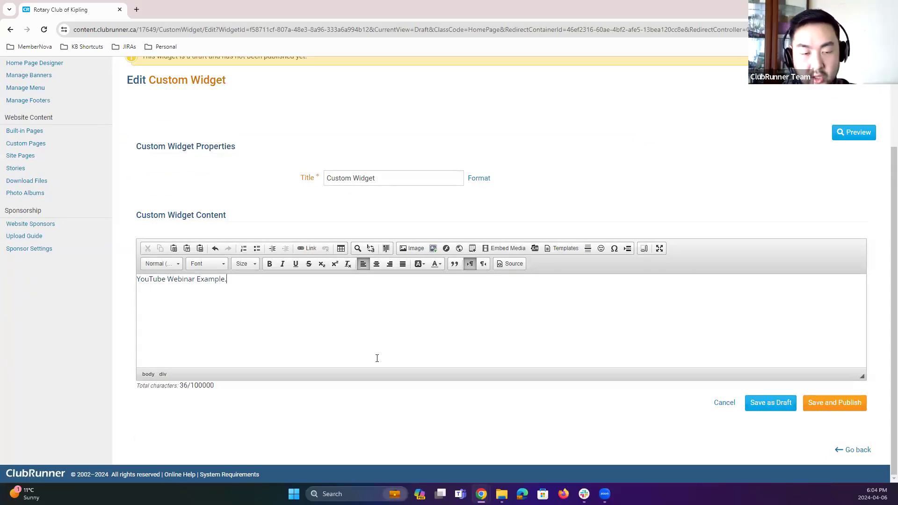
key("Return")
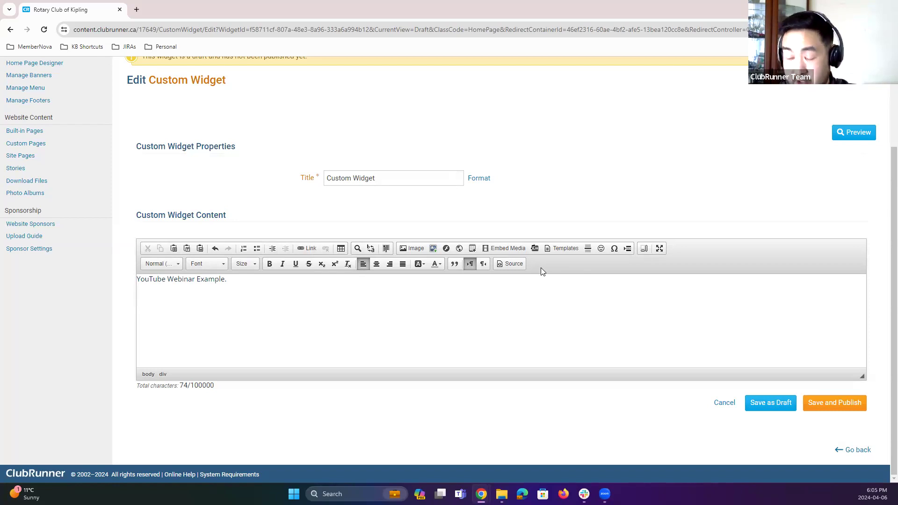
left_click(303, 249)
left_click(401, 240)
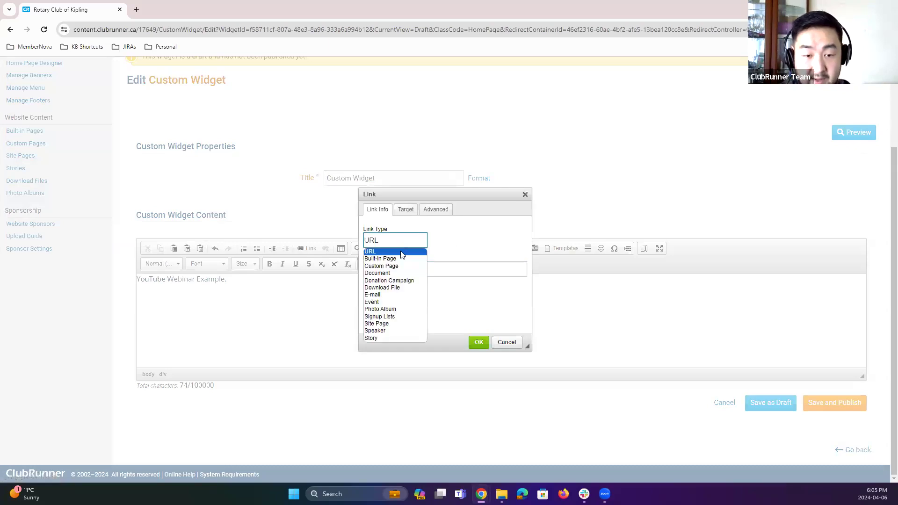
left_click(455, 246)
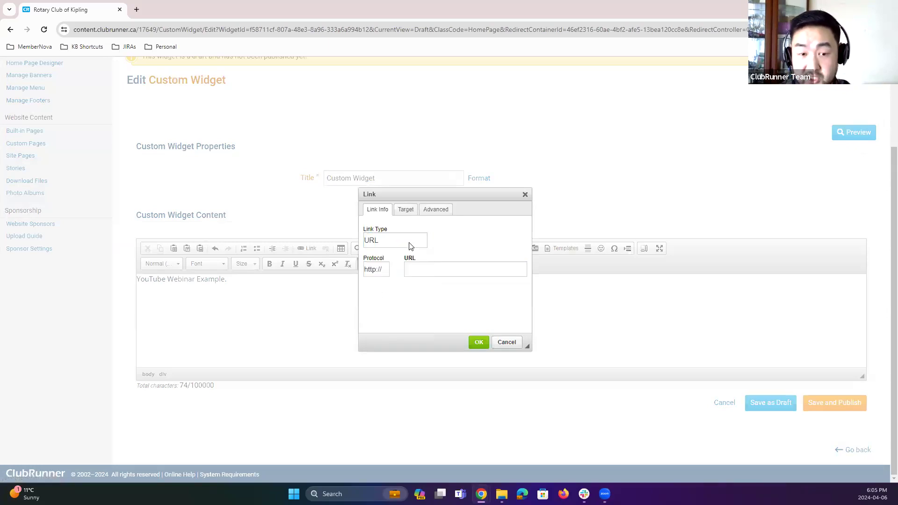
left_click(411, 246)
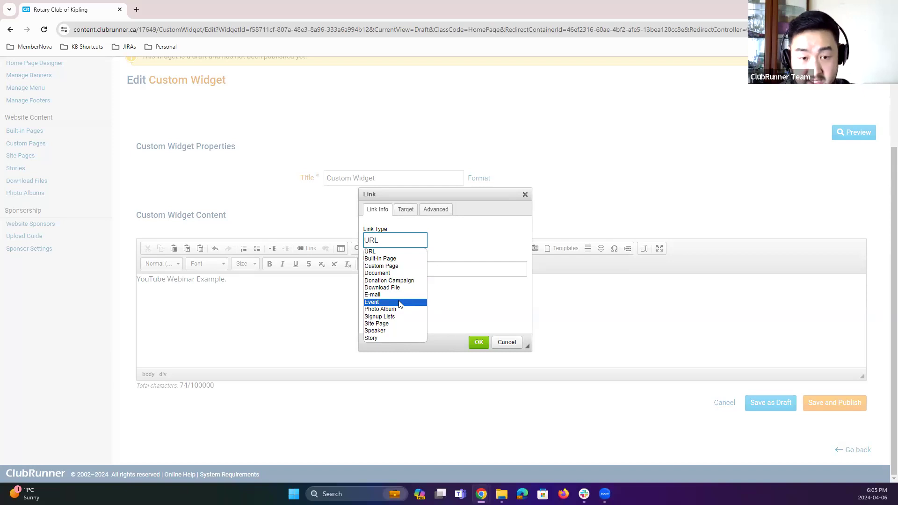
left_click(406, 252)
left_click(464, 270)
type("www.youtube.com/watch?v=6TkHf806iSc")
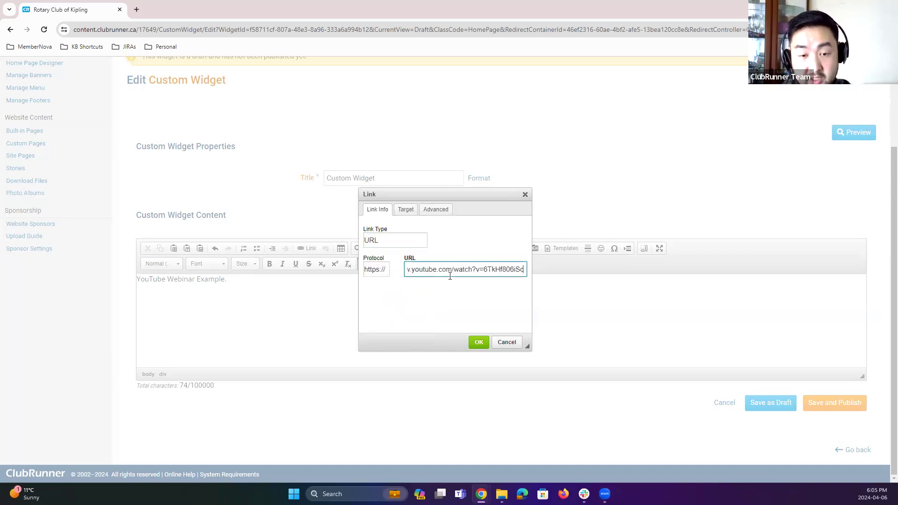
left_click(477, 342)
left_click(460, 331)
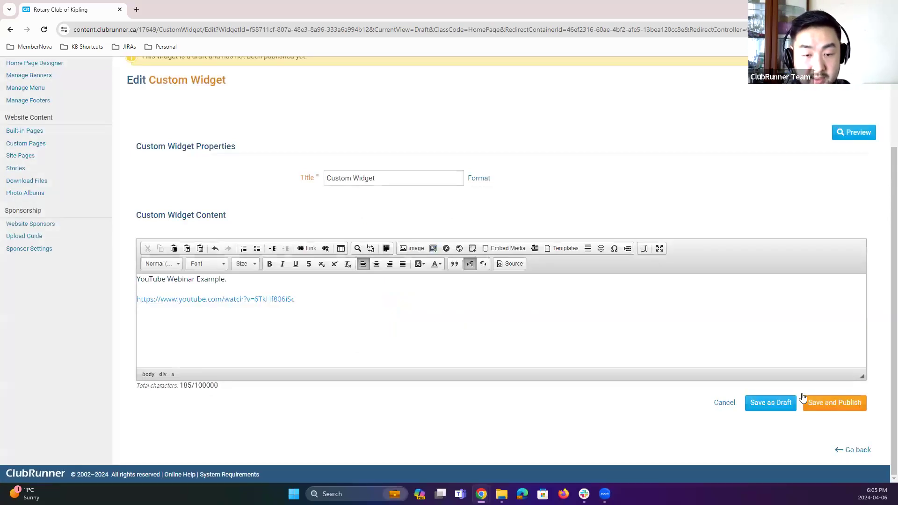
left_click(835, 403)
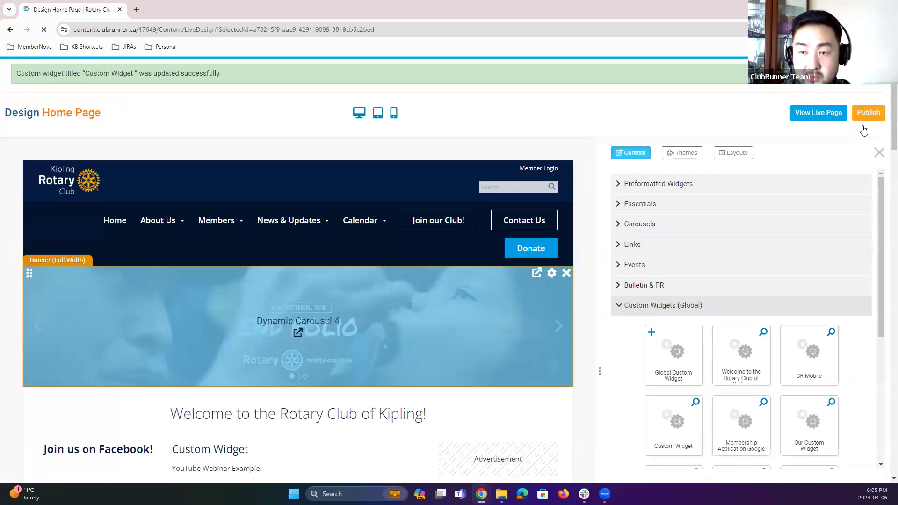
Step: Publish the home page and view the custom widget on the live site
left_click(863, 125)
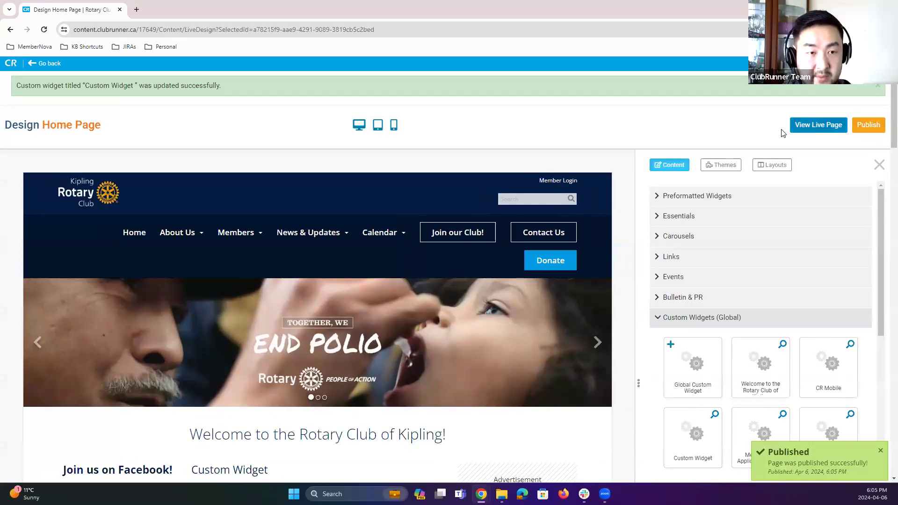
left_click(818, 125)
scroll(500, 240, "down", 2)
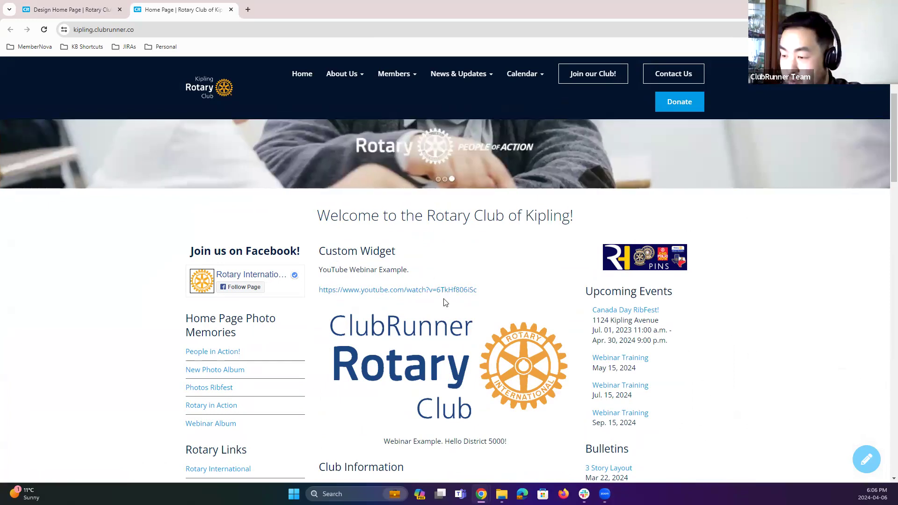
left_click(87, 15)
left_click(191, 16)
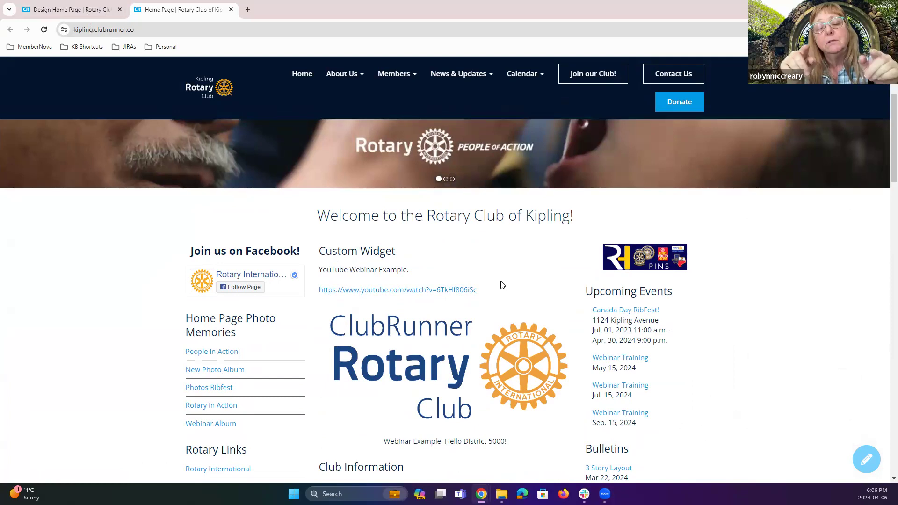
Step: Move the "YouTube Webinar Example." line below the YouTube link in the widget's inline editor
left_click(90, 10)
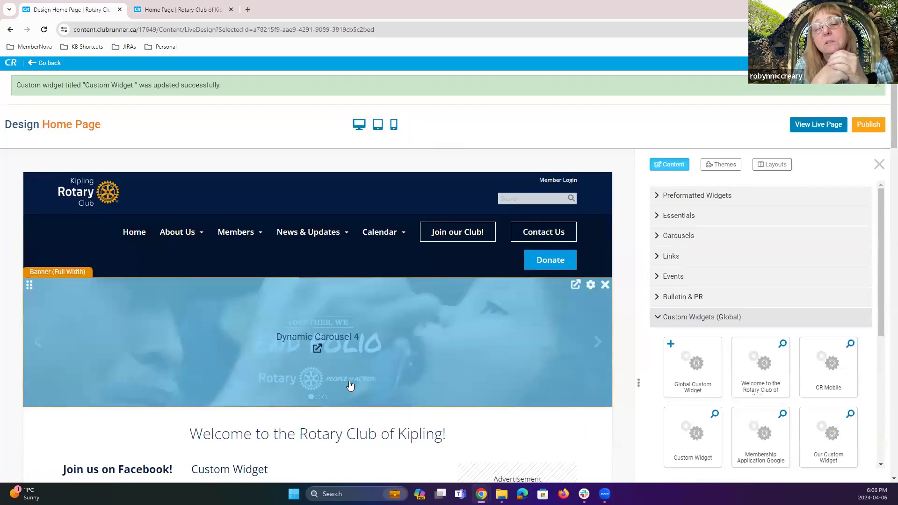
scroll(307, 364, "down", 1)
scroll(307, 364, "down", 3)
left_click(328, 351)
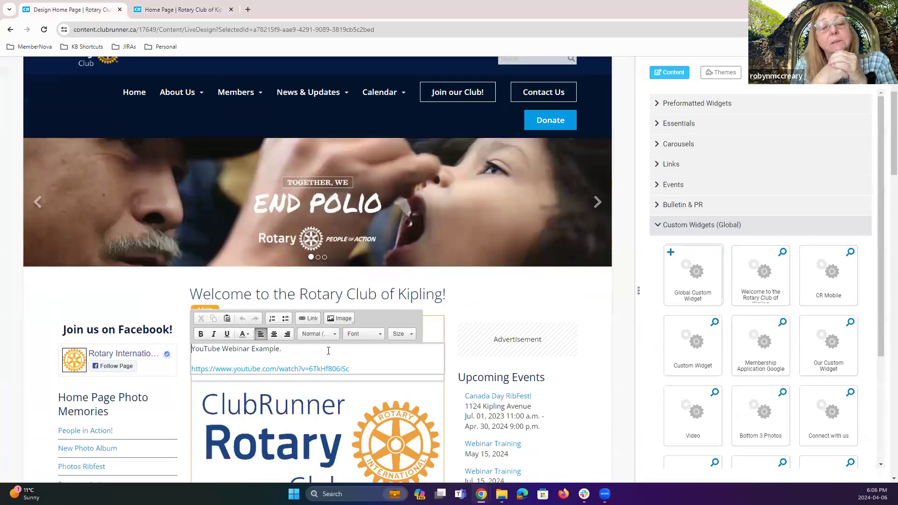
triple_click(194, 349)
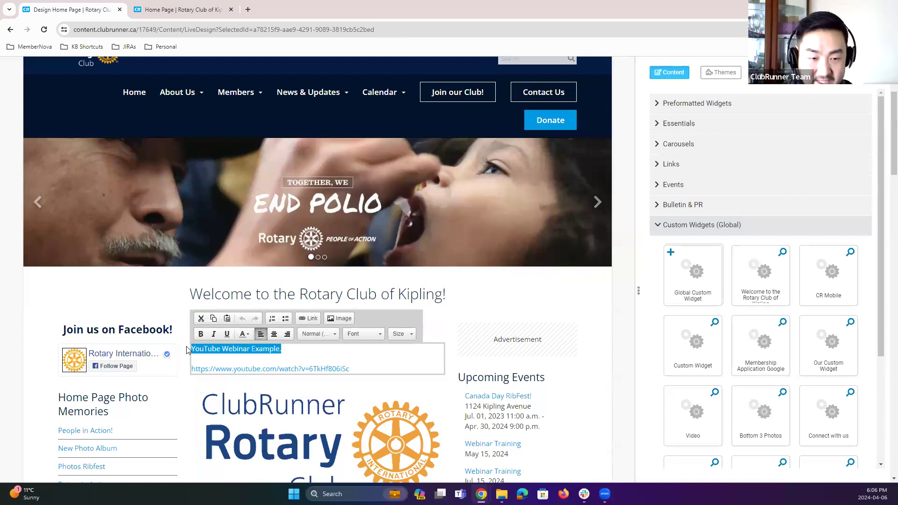
key("Delete")
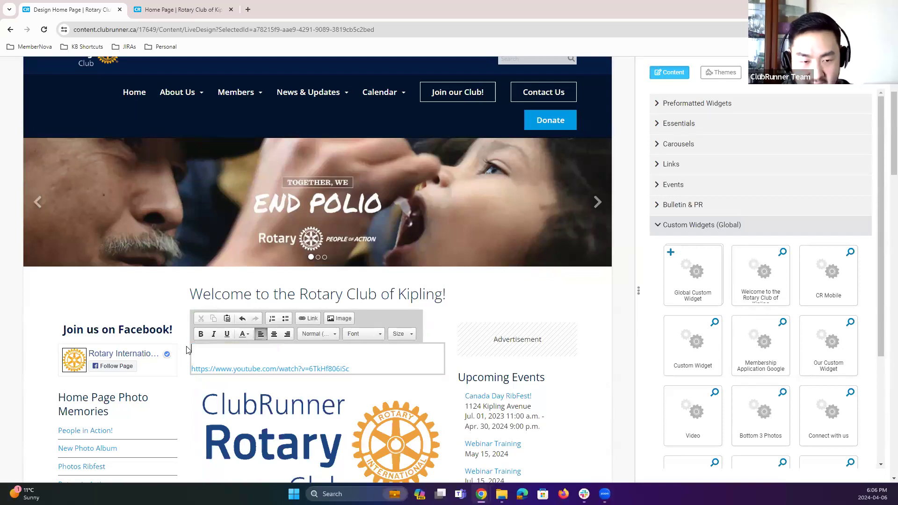
key("Delete")
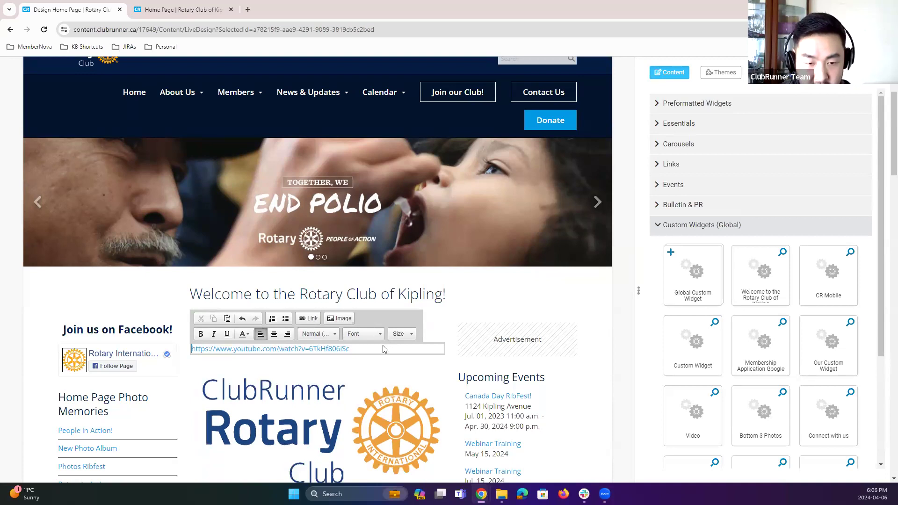
key("ctrl+z")
key("ctrl+z")
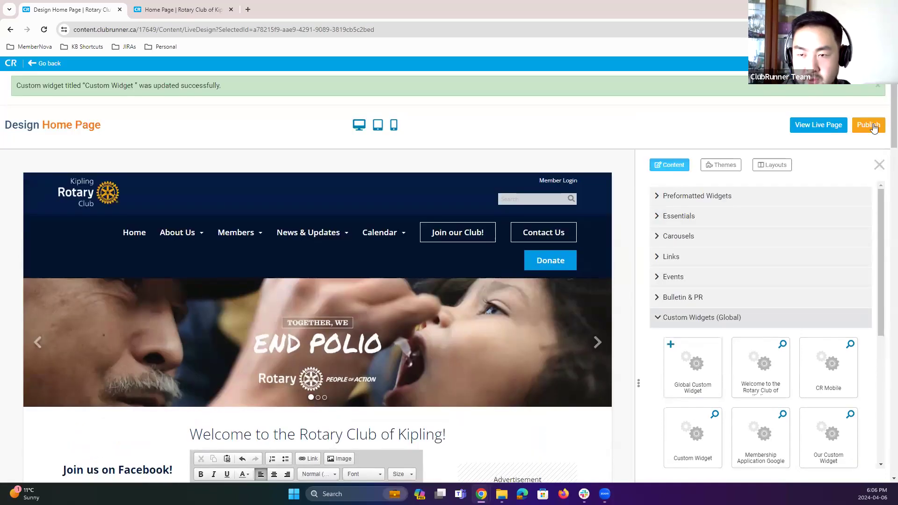
Step: Publish the home page again, check the live page, and return to the designer
left_click(868, 125)
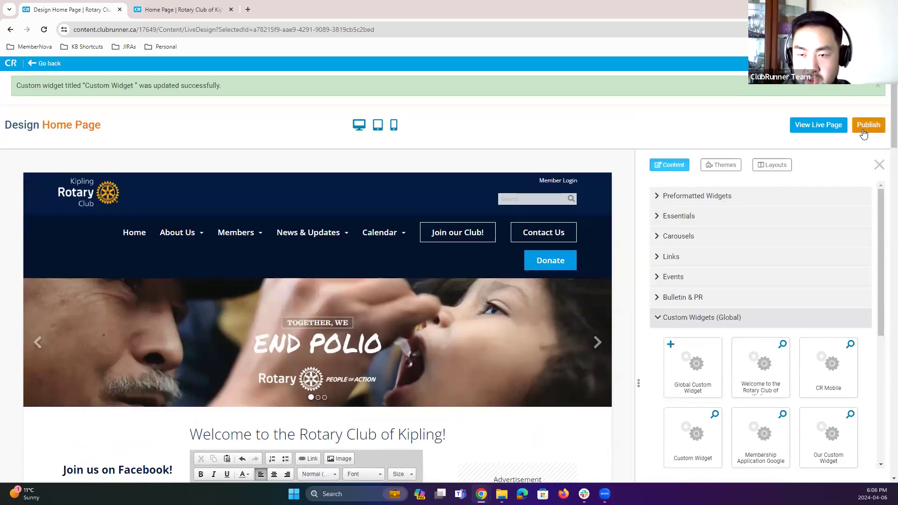
left_click(816, 125)
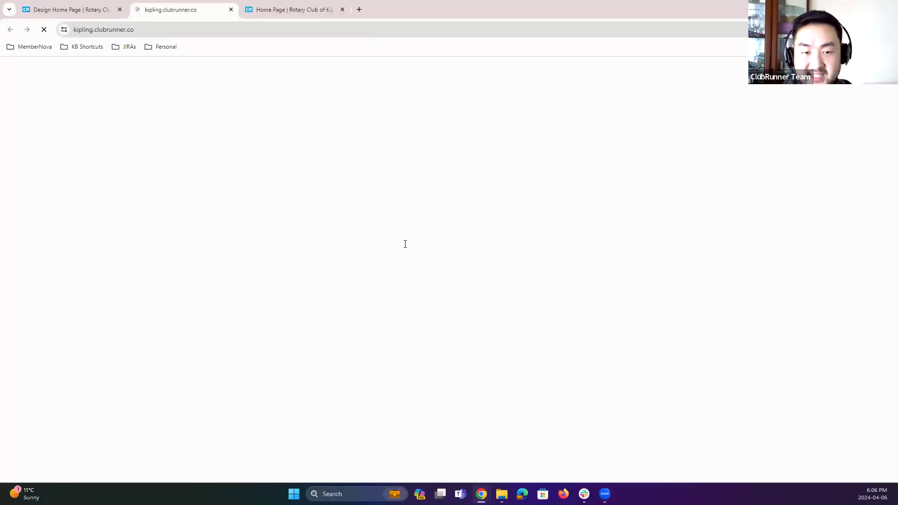
scroll(414, 246, "down", 4)
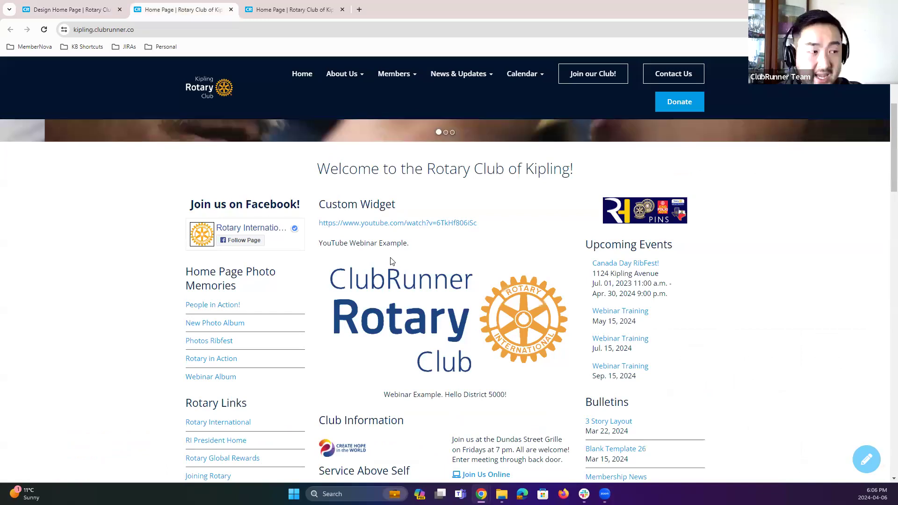
left_click(67, 12)
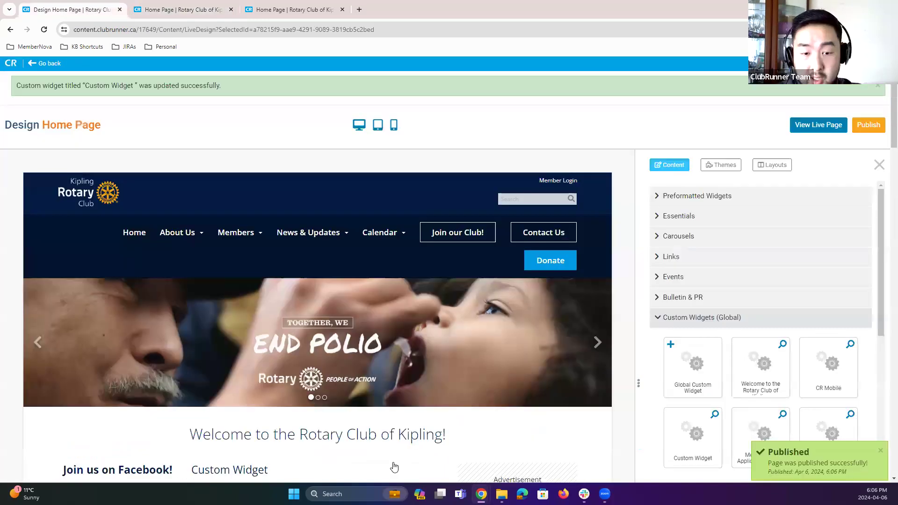
scroll(452, 379, "down", 1)
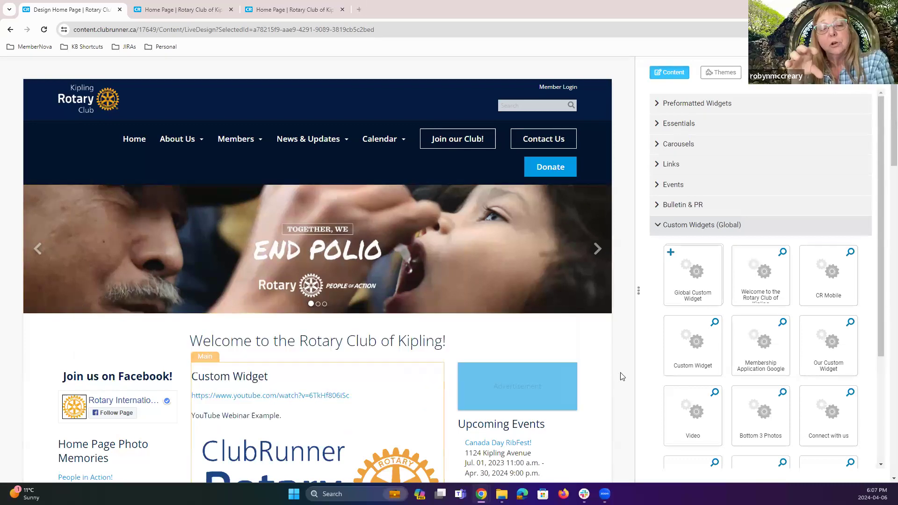
scroll(616, 374, "down", 2)
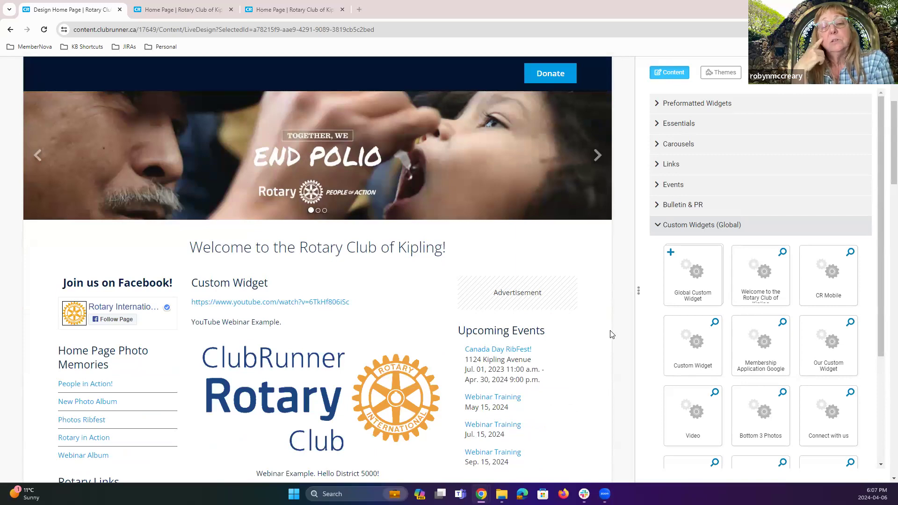
scroll(434, 366, "down", 2)
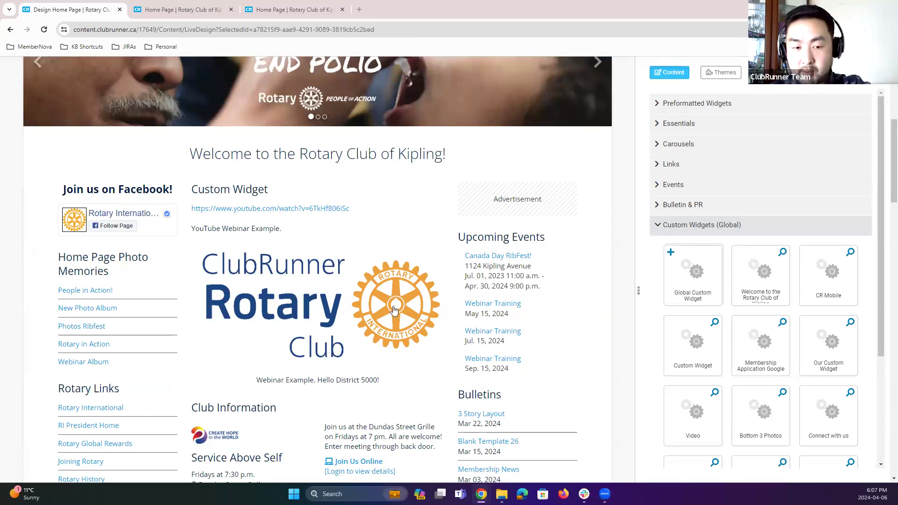
scroll(616, 339, "up", 6)
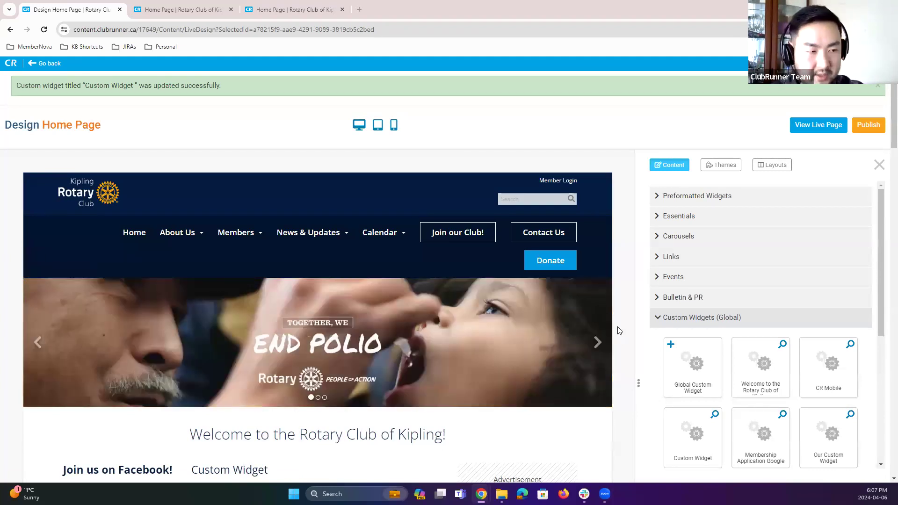
scroll(619, 325, "down", 1)
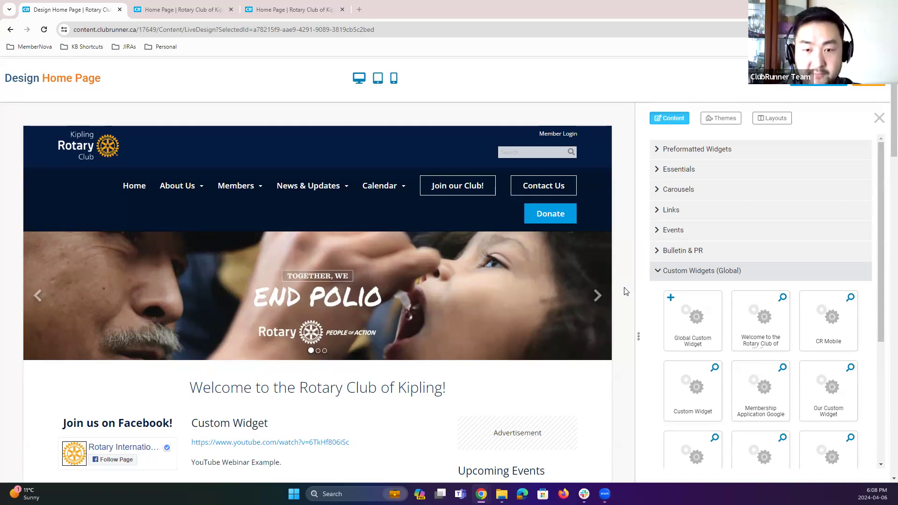
Step: Leave the home page designer and return to the page designer home
scroll(159, 133, "up", 1)
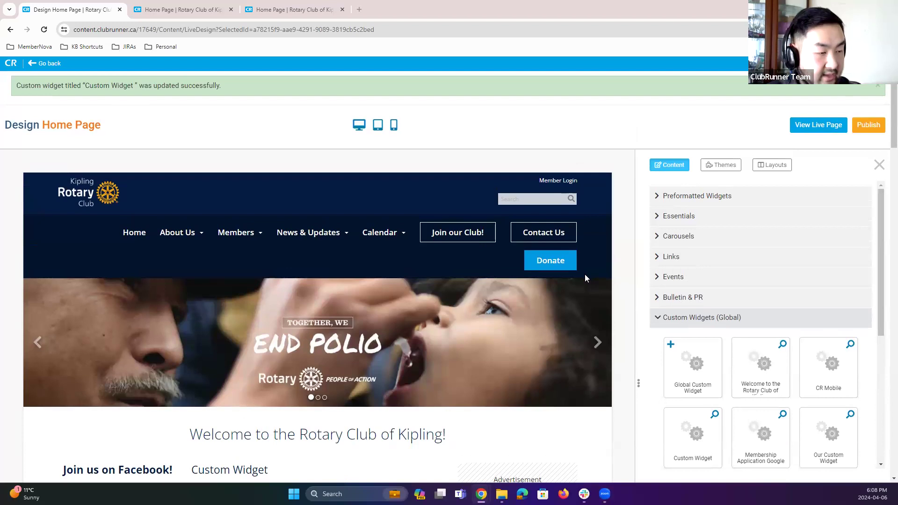
scroll(585, 274, "down", 2)
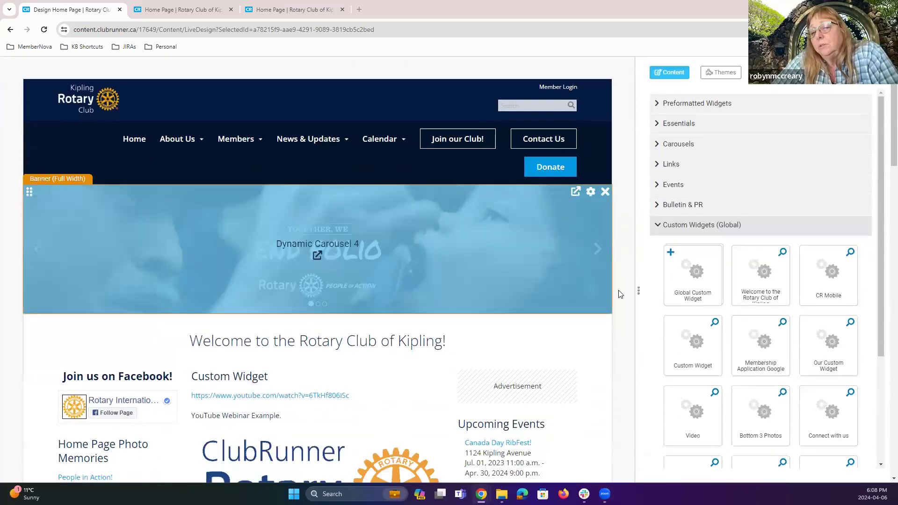
scroll(619, 293, "up", 2)
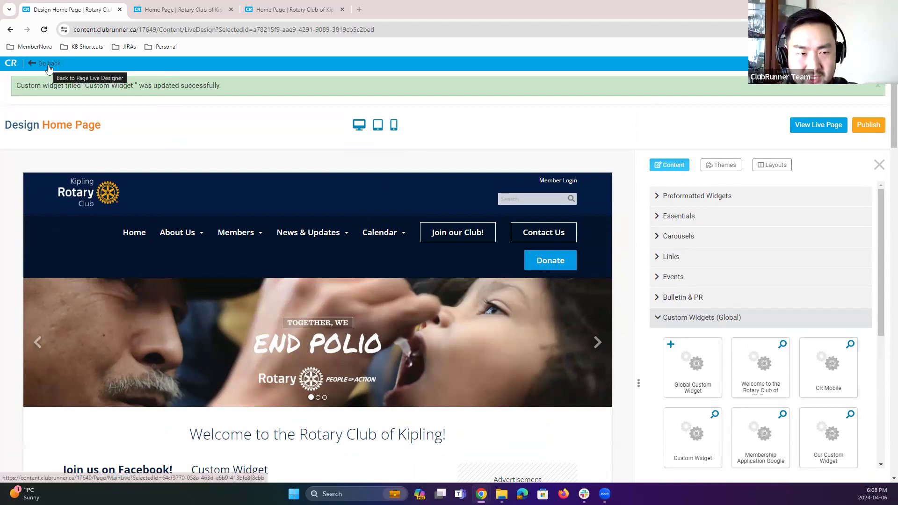
left_click(48, 66)
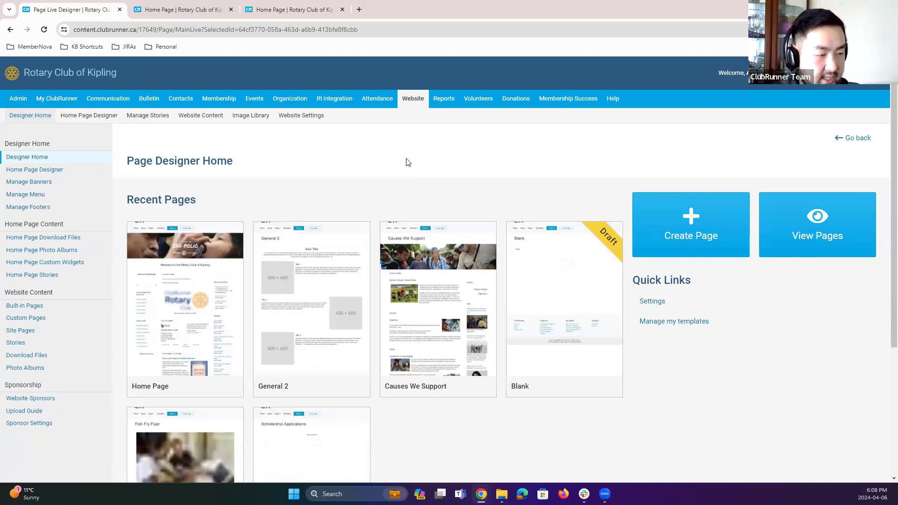
Step: Check the live site's Members dropdown menu, then return to the page designer tab
left_click(201, 8)
scroll(380, 243, "up", 4)
mouse_move(309, 116)
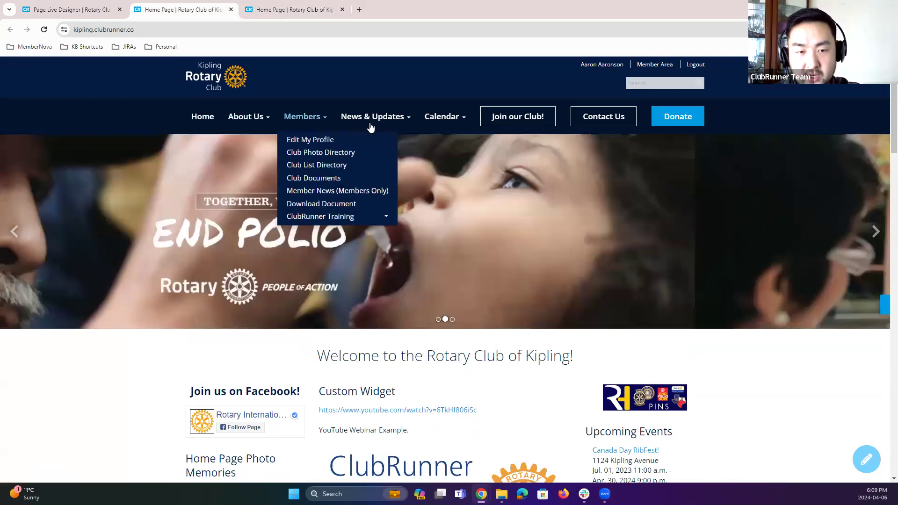
key("ctrl+1")
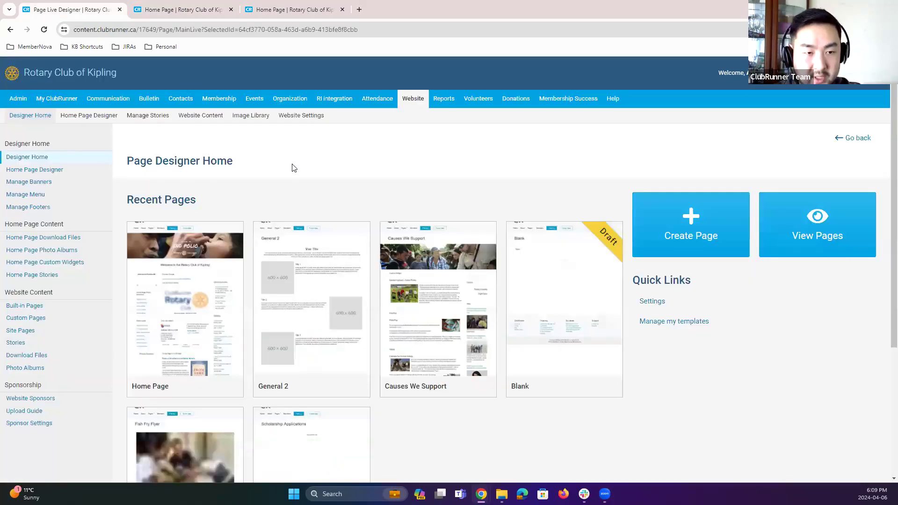
Step: Open the home page menu manager and review its list of menu items
left_click(38, 117)
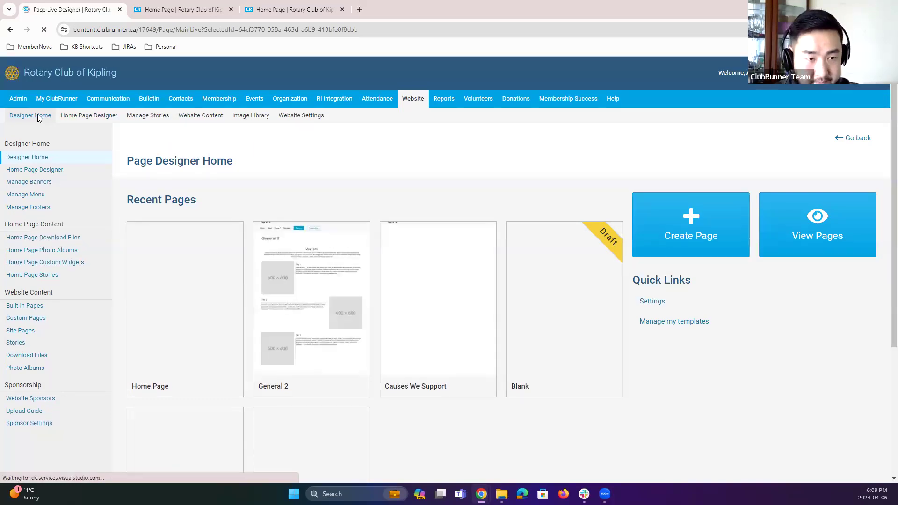
left_click(34, 194)
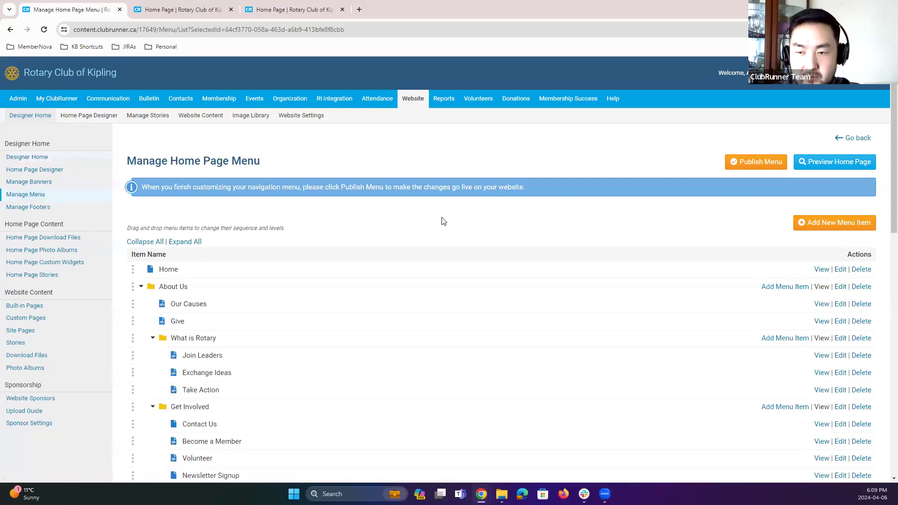
scroll(442, 222, "down", 1)
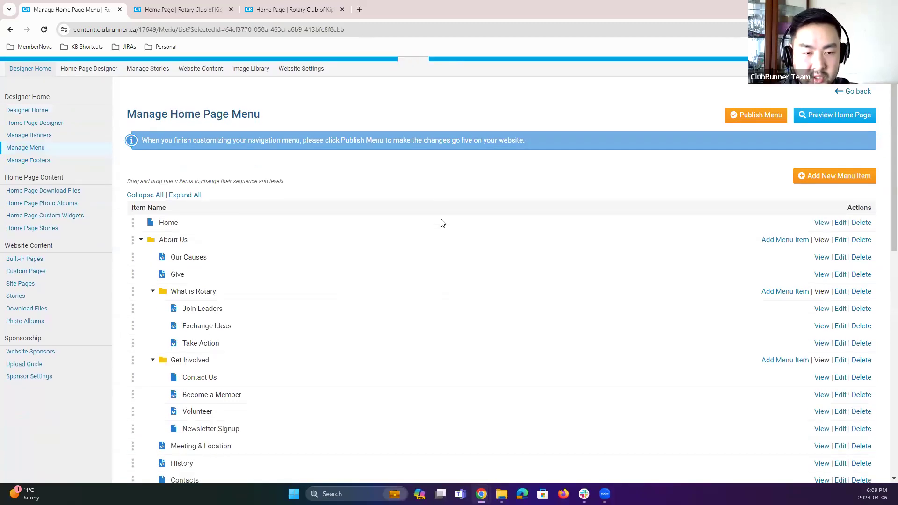
scroll(440, 224, "down", 2)
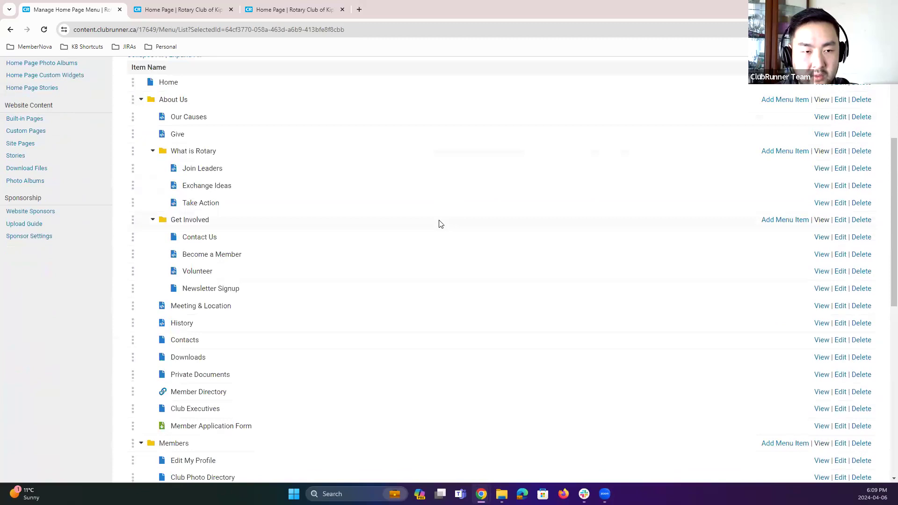
scroll(440, 224, "up", 2)
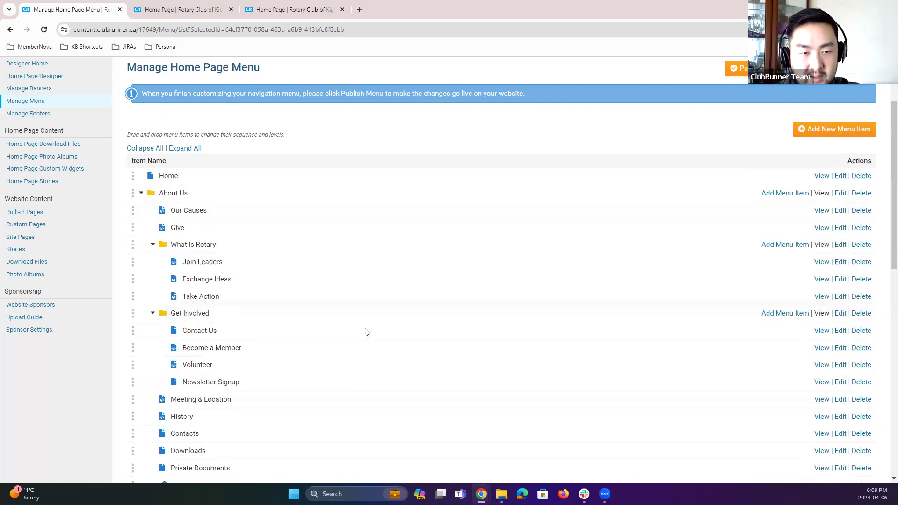
scroll(364, 337, "down", 7)
scroll(364, 347, "down", 1)
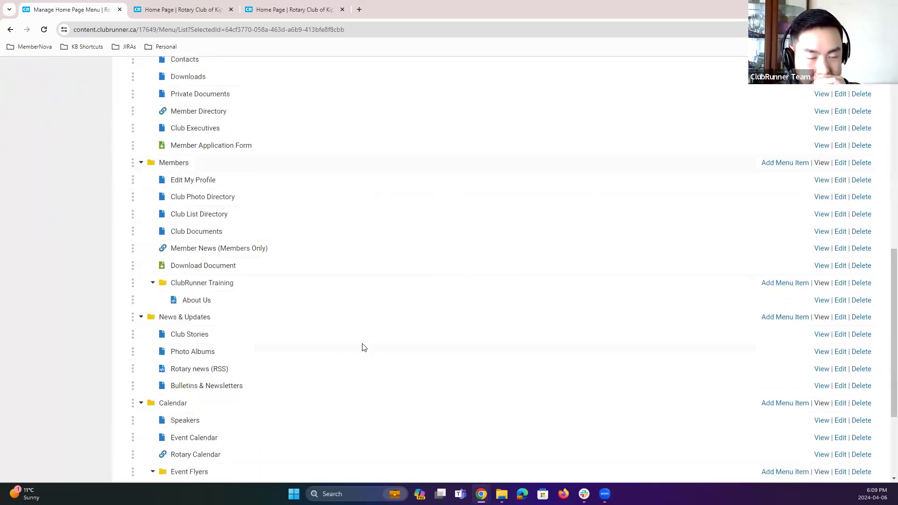
scroll(364, 347, "down", 3)
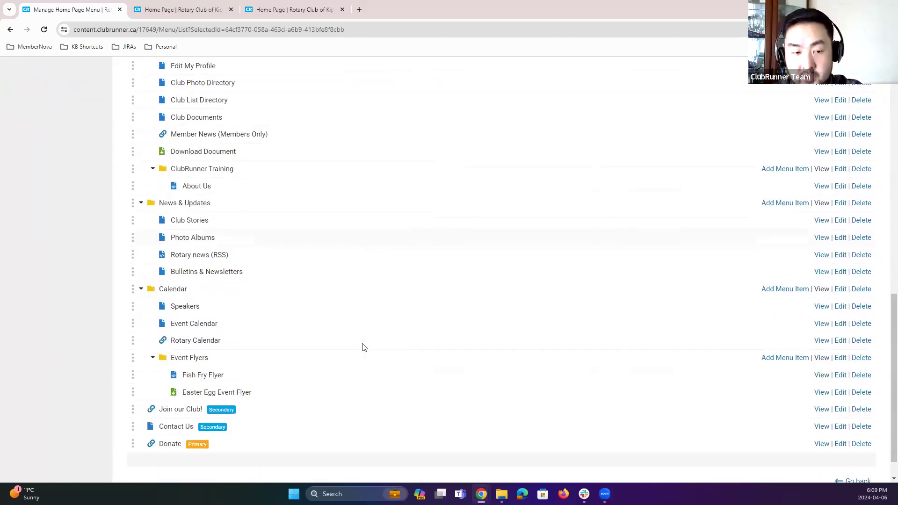
scroll(350, 303, "up", 10)
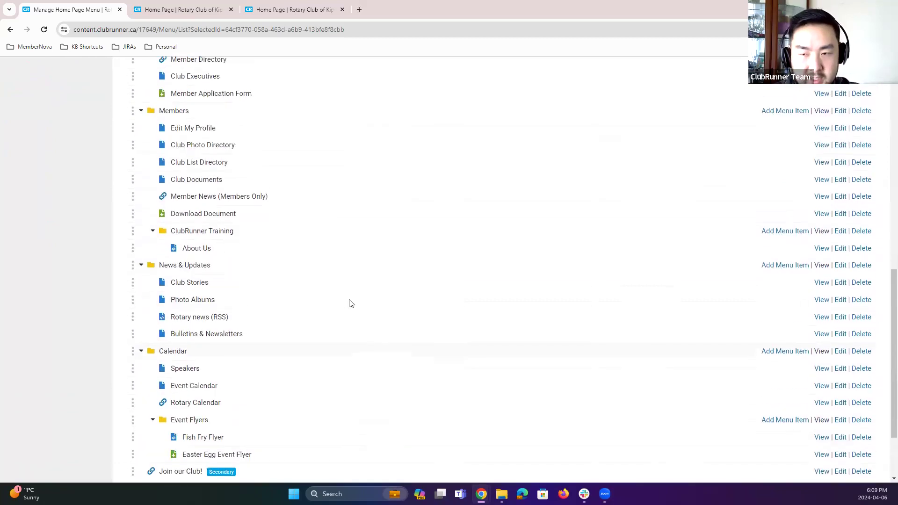
scroll(349, 313, "up", 1)
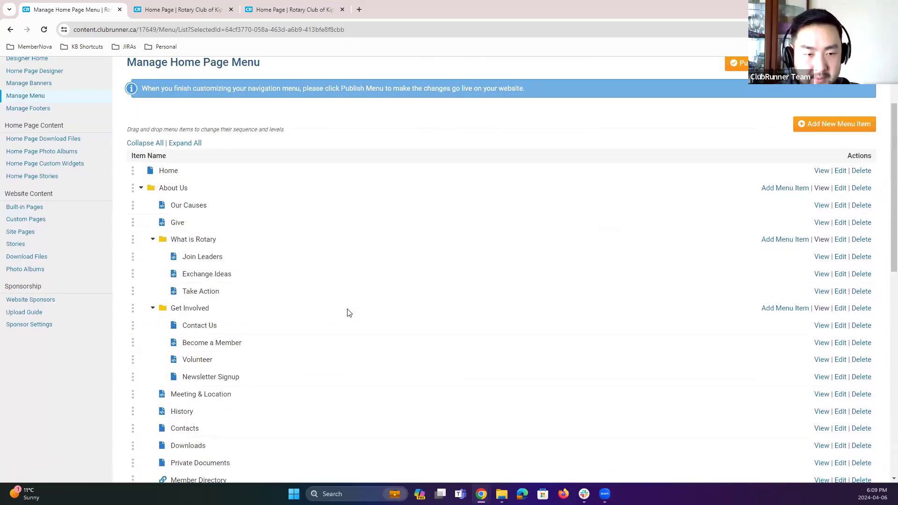
scroll(242, 184, "up", 2)
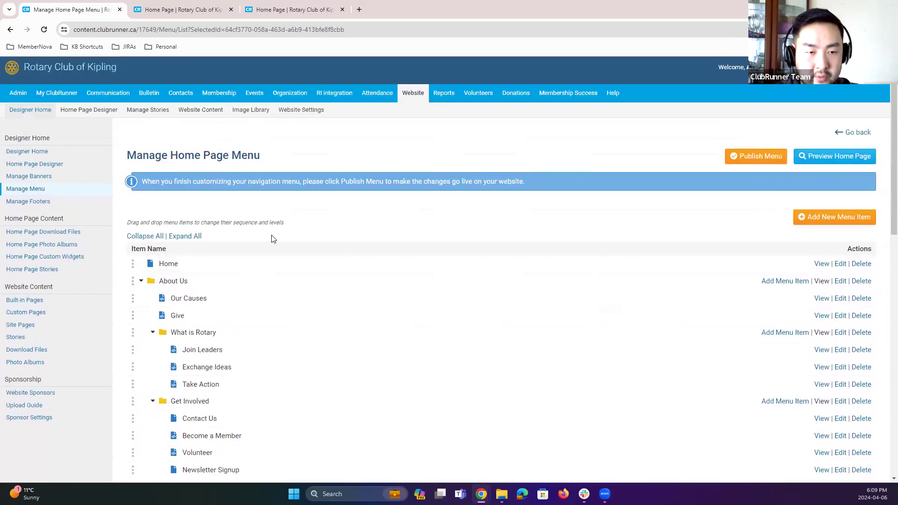
Step: Add a new top-level Folder menu item titled "April 6th Webinar" and save it
left_click(146, 237)
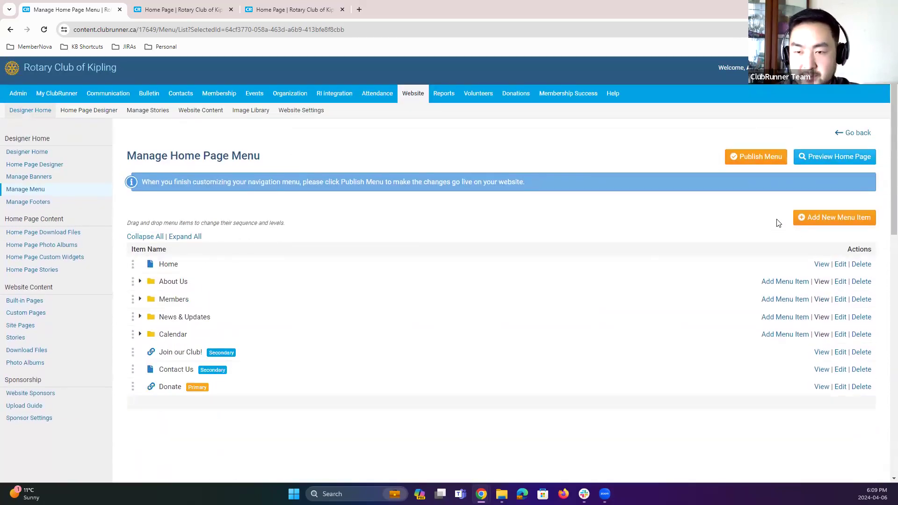
left_click(812, 225)
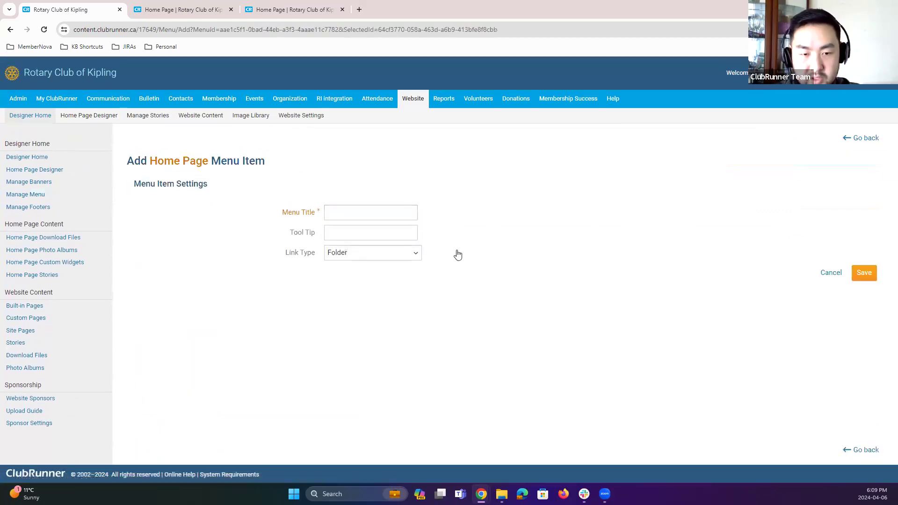
left_click(363, 250)
left_click(363, 250)
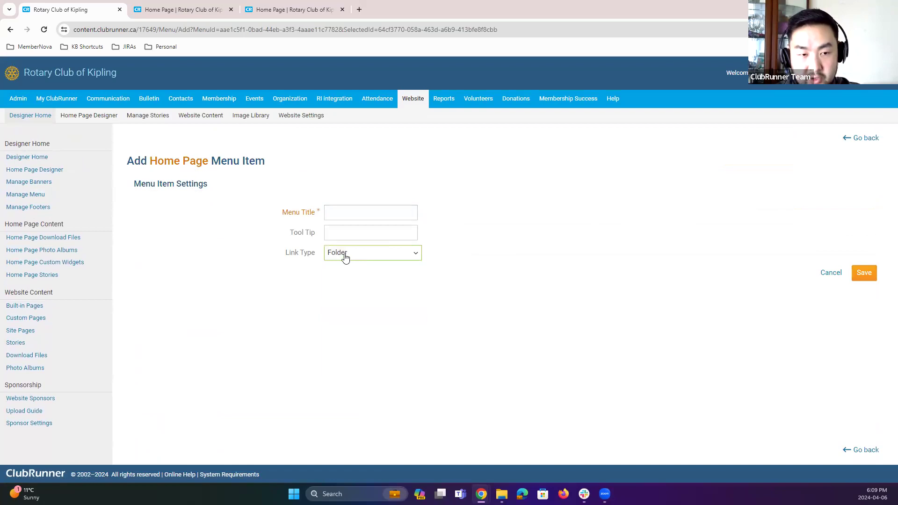
left_click(345, 257)
left_click(360, 256)
left_click(359, 253)
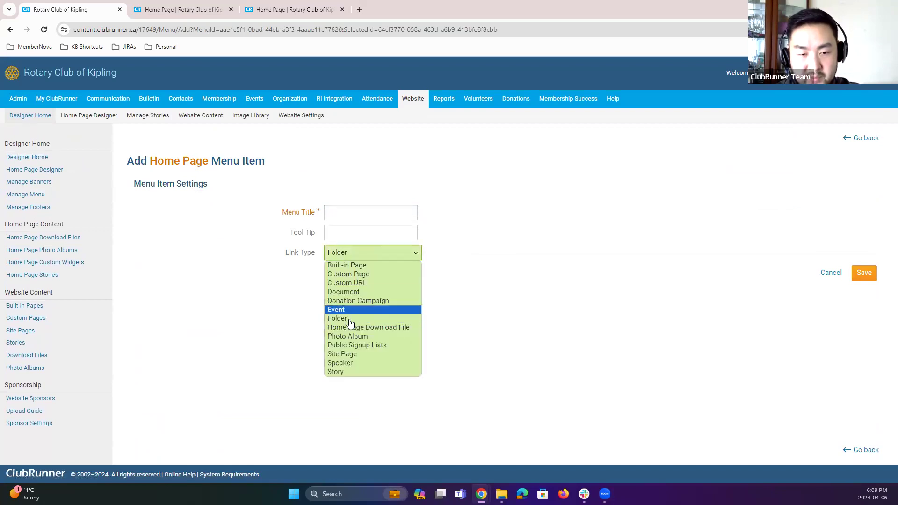
left_click(348, 319)
left_click(396, 214)
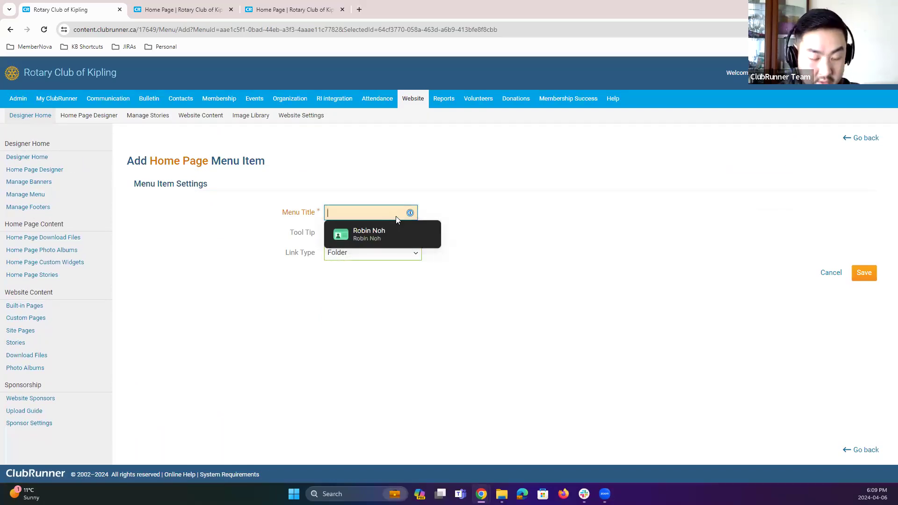
type("W")
key("BackSpace")
type("April ")
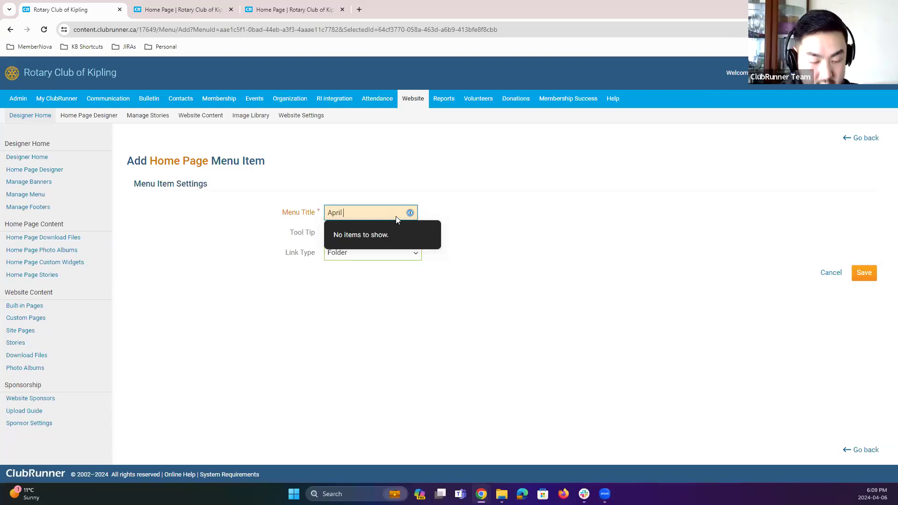
type("6th Webinar")
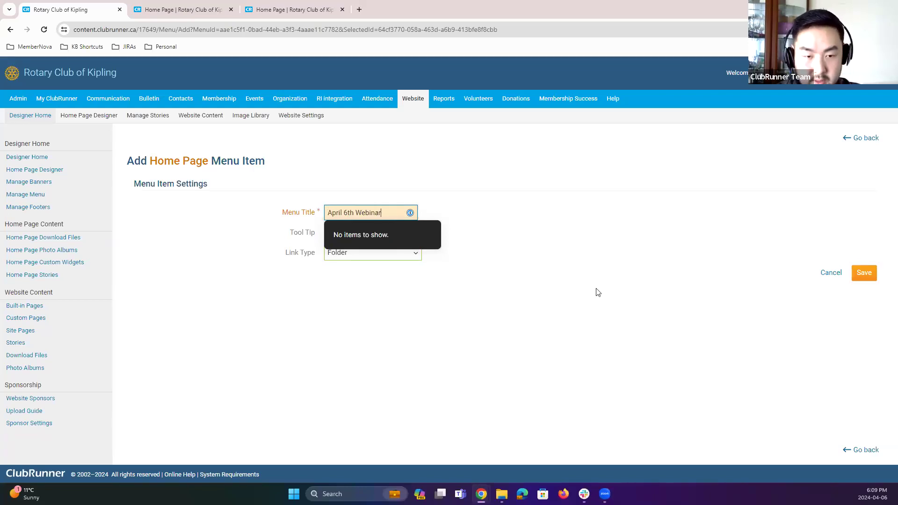
left_click(597, 293)
left_click(863, 272)
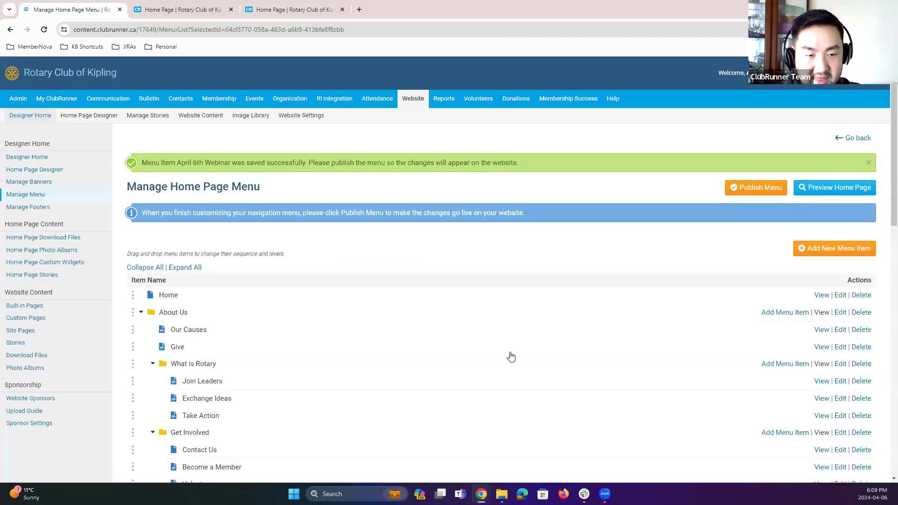
Step: Collapse the menu list, then expand the About Us, What is Rotary and Get Involved folders
left_click(140, 269)
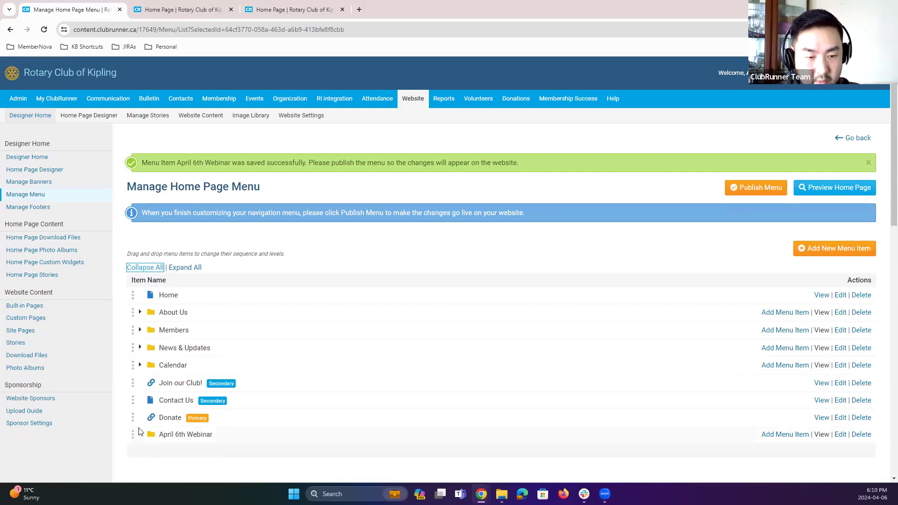
scroll(225, 365, "down", 3)
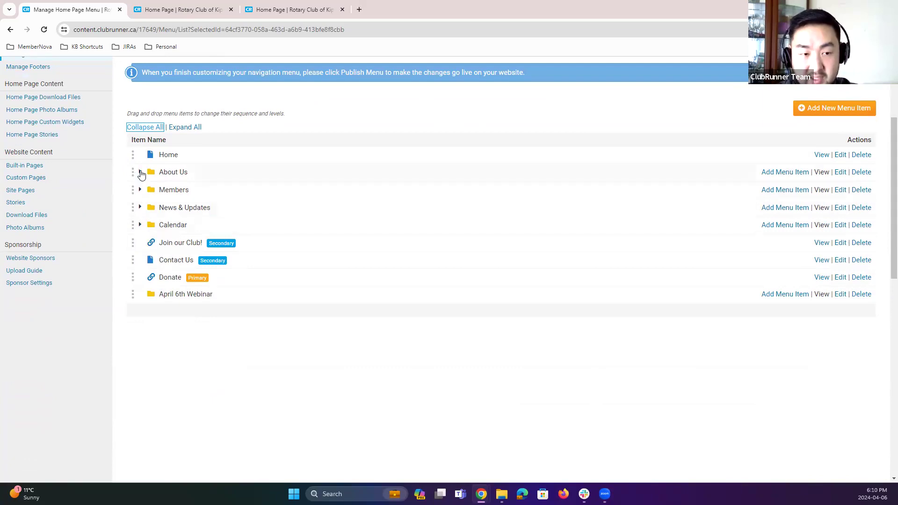
left_click(140, 172)
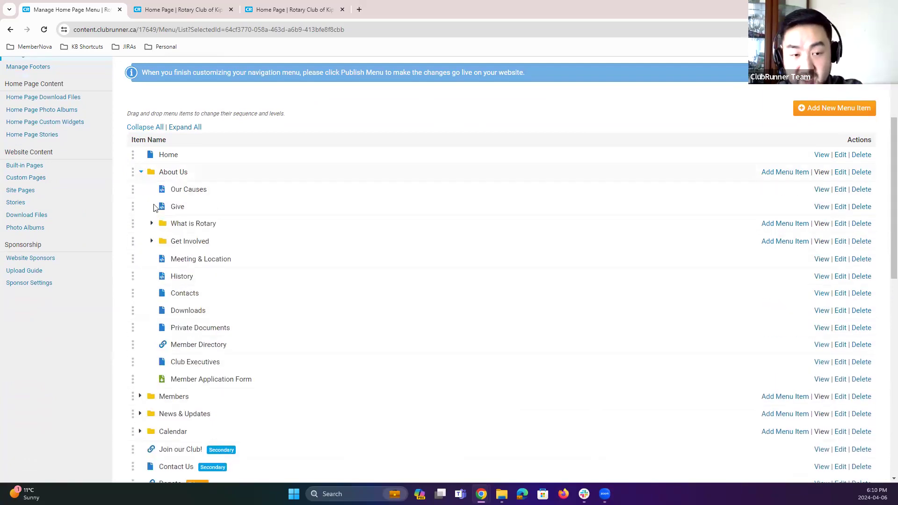
left_click(152, 224)
left_click(153, 292)
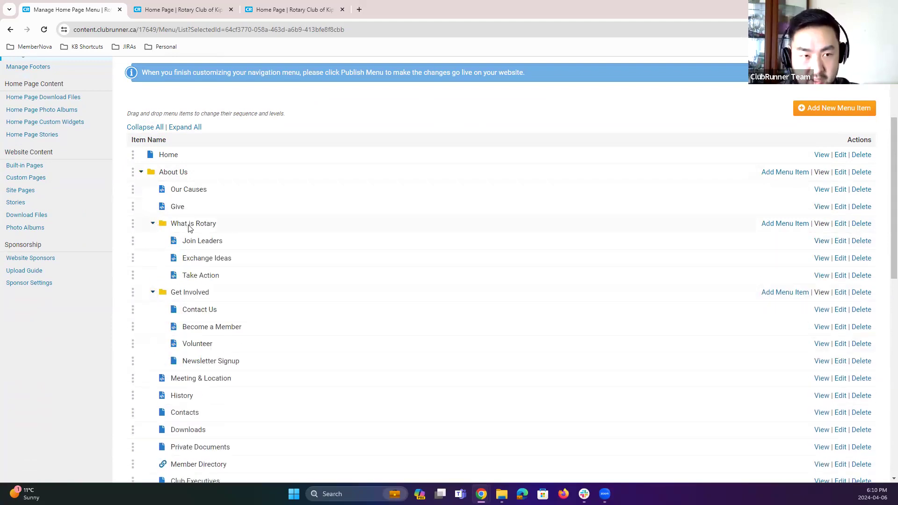
Step: View the live site's About Us dropdown and its What is Rotary submenu, then return
left_click(191, 9)
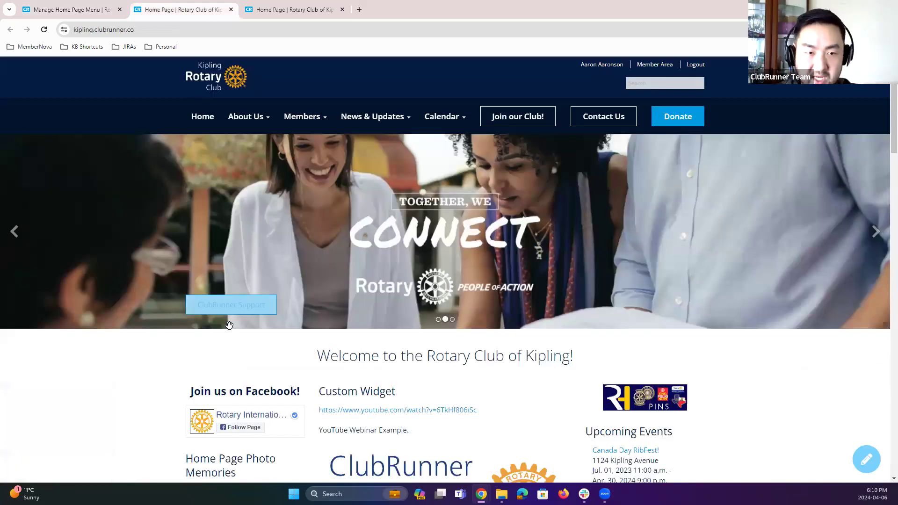
mouse_move(260, 122)
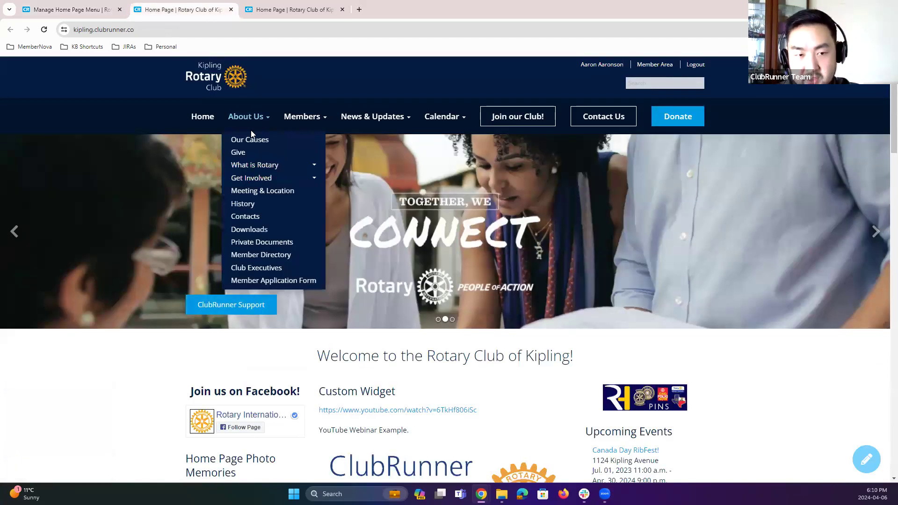
mouse_move(263, 170)
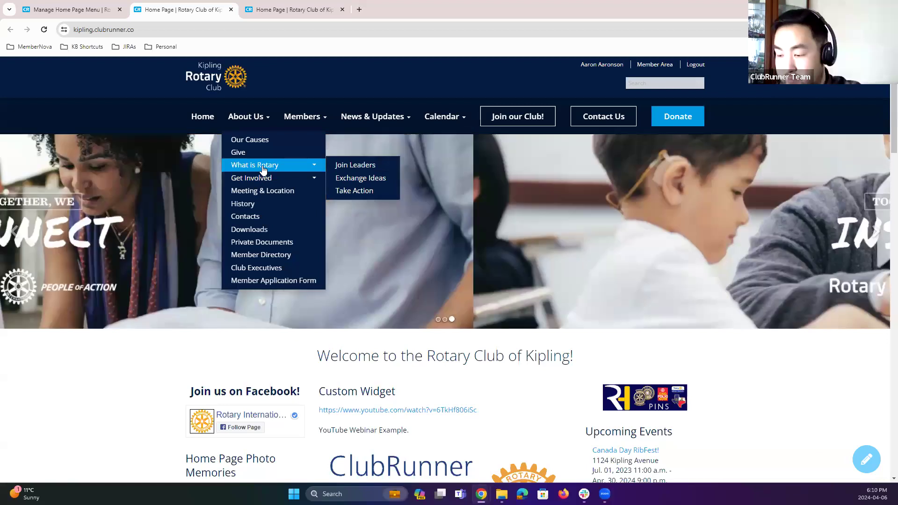
key("ctrl+shift+Tab")
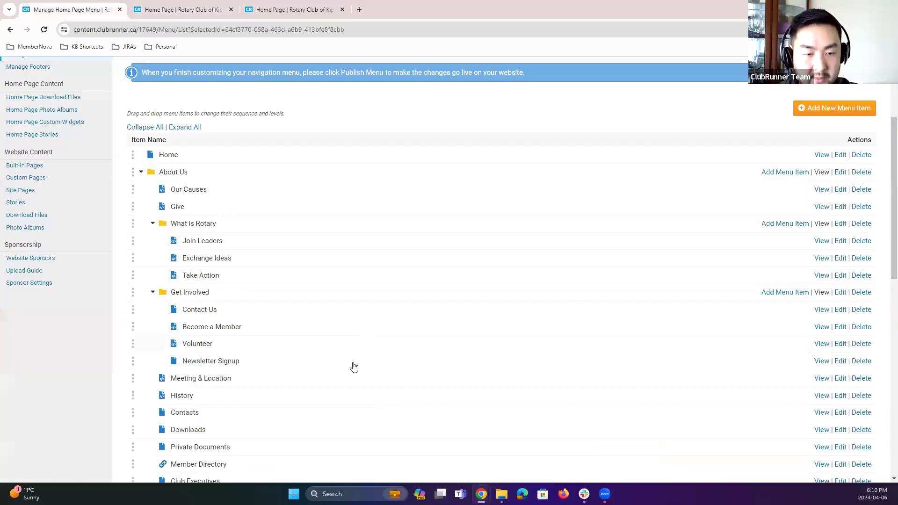
Step: Add a new menu item inside the April 6th Webinar folder and title it "YouTube Example"
scroll(398, 363, "down", 6)
left_click(790, 295)
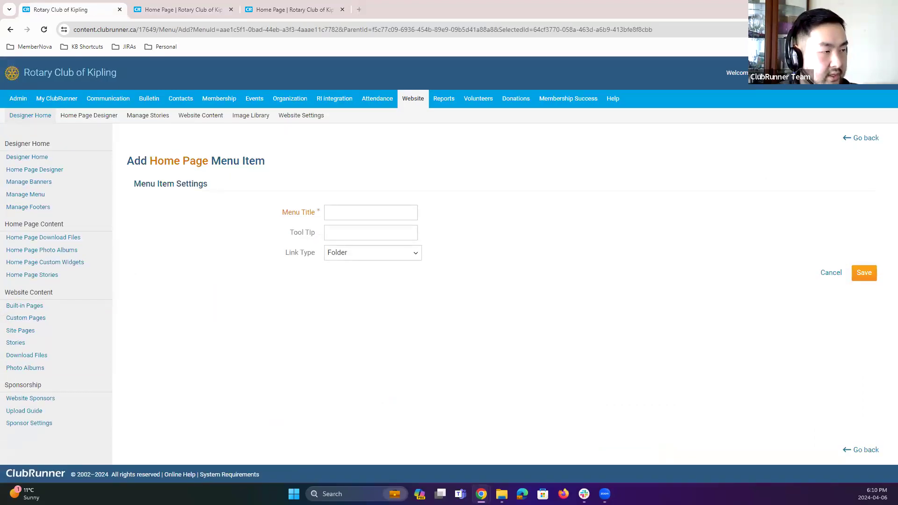
left_click(341, 212)
type("YouTube Exampler")
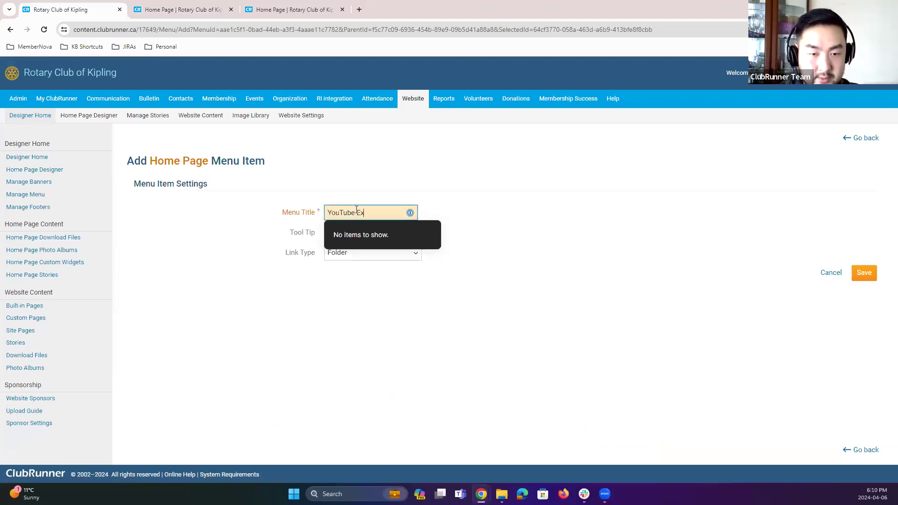
left_click(377, 365)
Step: Try the Built-in Page link type pointing to the Events List page
left_click(346, 253)
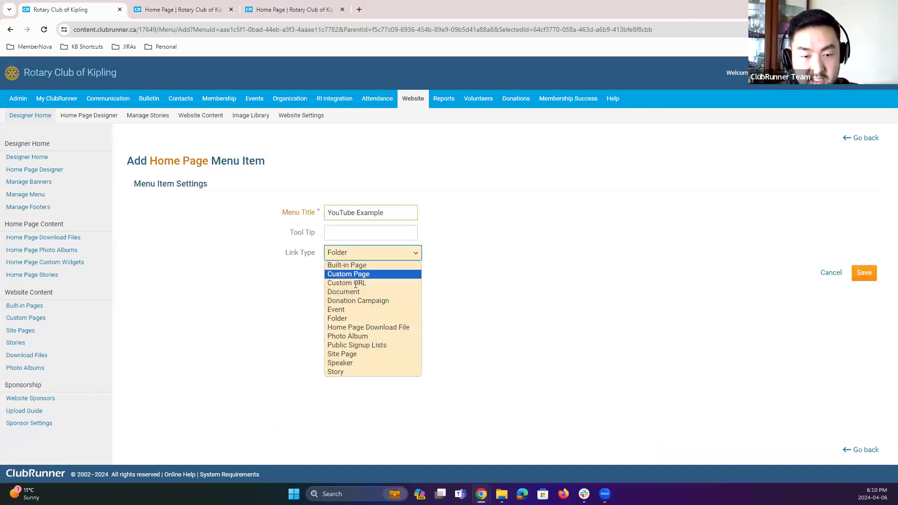
left_click(361, 265)
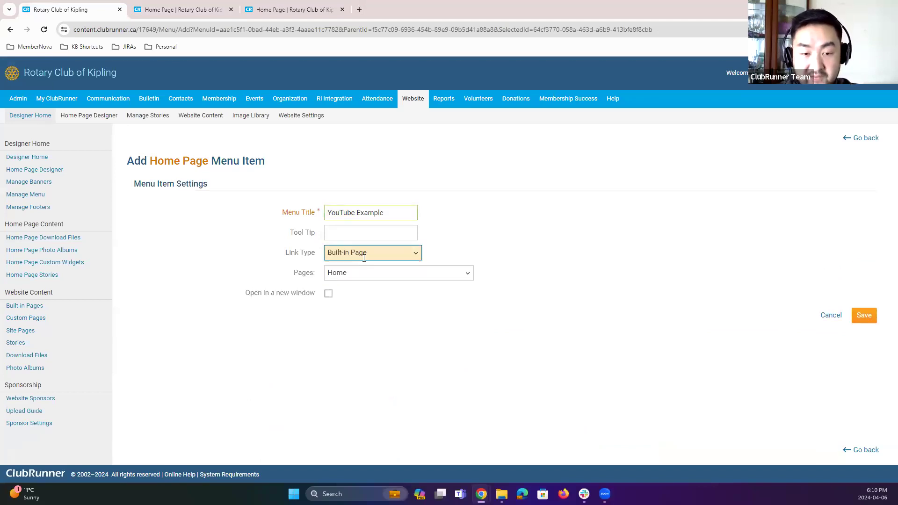
left_click(361, 271)
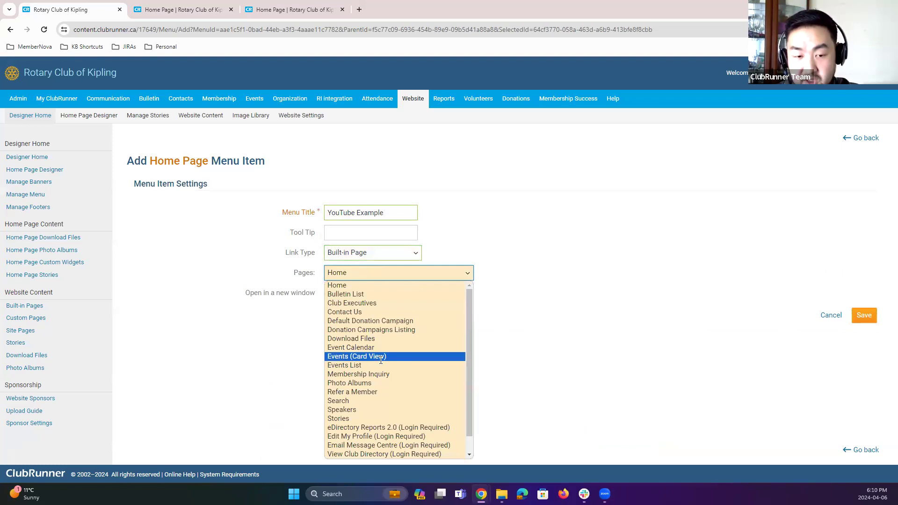
left_click(358, 365)
Step: Try the Custom Page link type pointing to the Fish Fry Flyer page
left_click(360, 252)
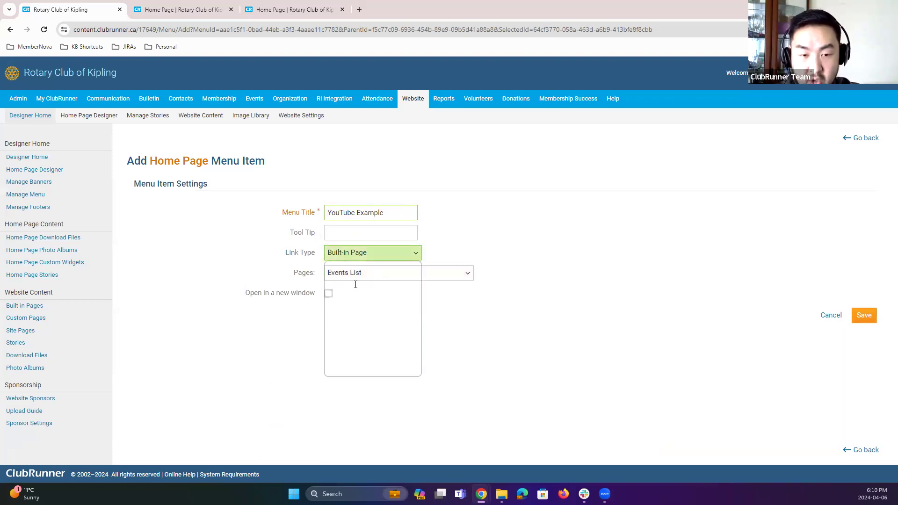
left_click(358, 274)
left_click(358, 273)
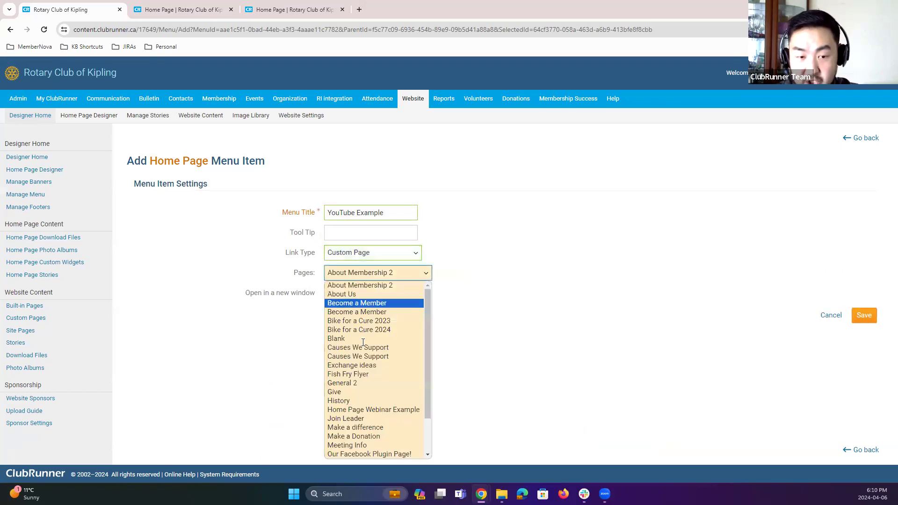
scroll(351, 329, "down", 1)
left_click(352, 329)
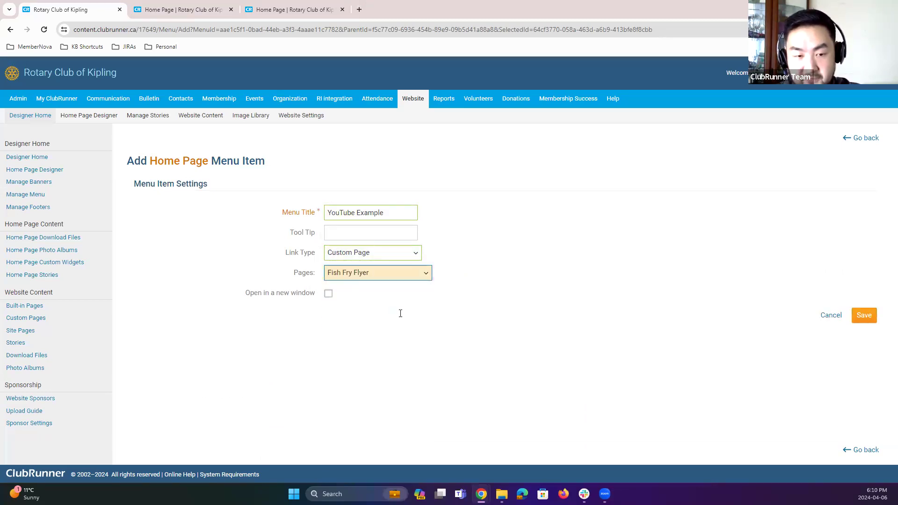
Step: Set the link type to Custom URL and paste the YouTube video link as the target
left_click(363, 257)
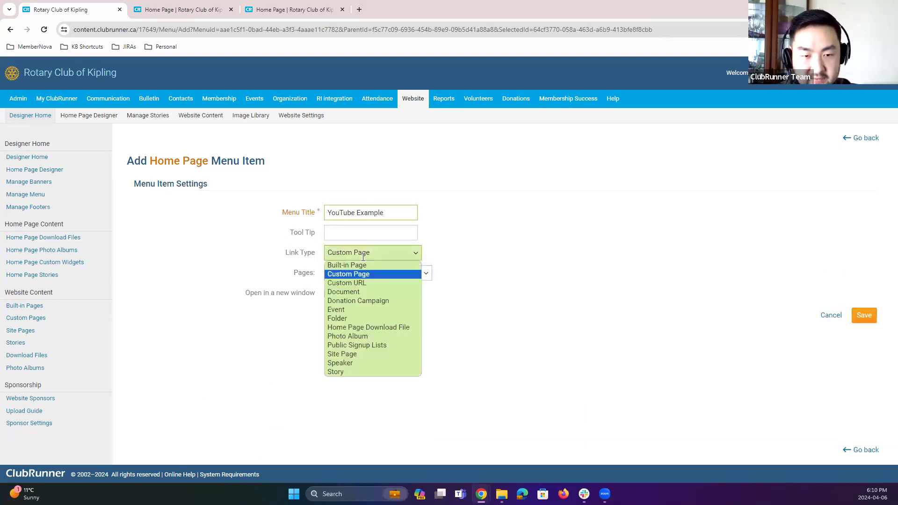
left_click(364, 283)
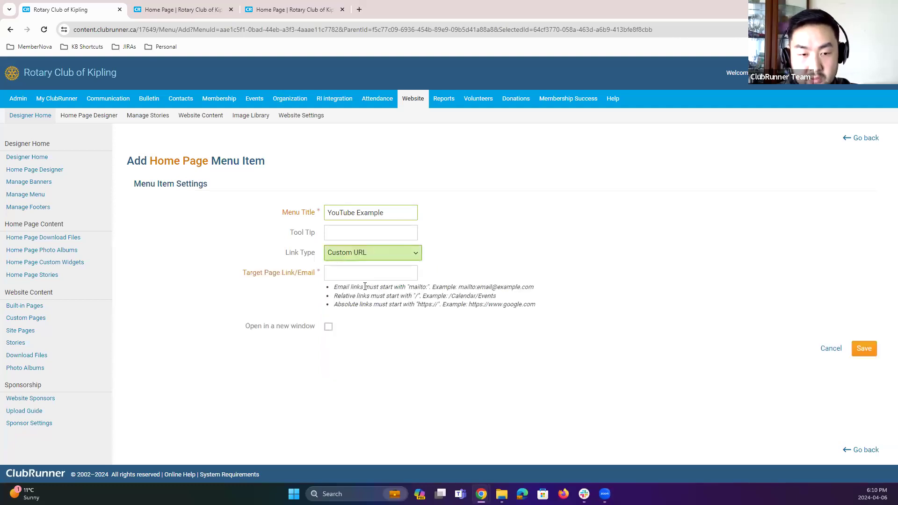
key("Tab")
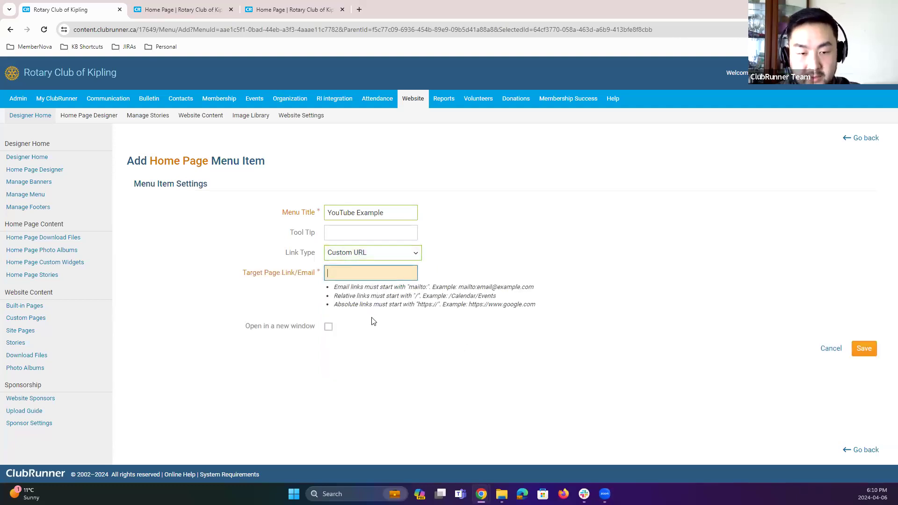
type("https://www.youtube.com/watch?v=6TkHf806iSc")
Step: Enable opening the link in a new window and save the menu item
left_click(394, 329)
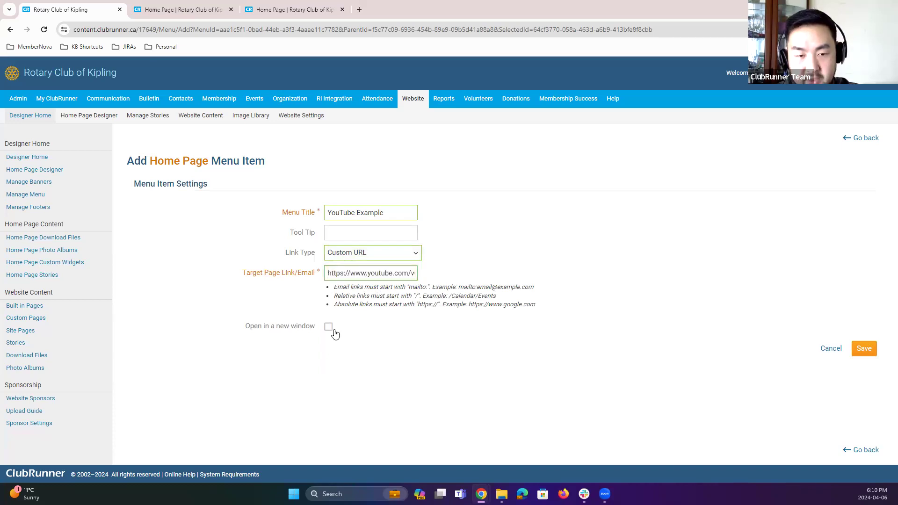
left_click(331, 329)
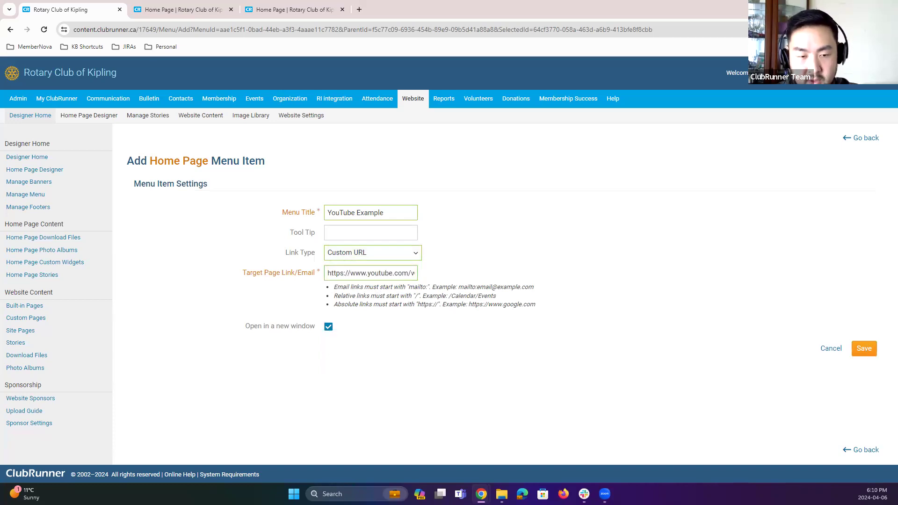
left_click(861, 350)
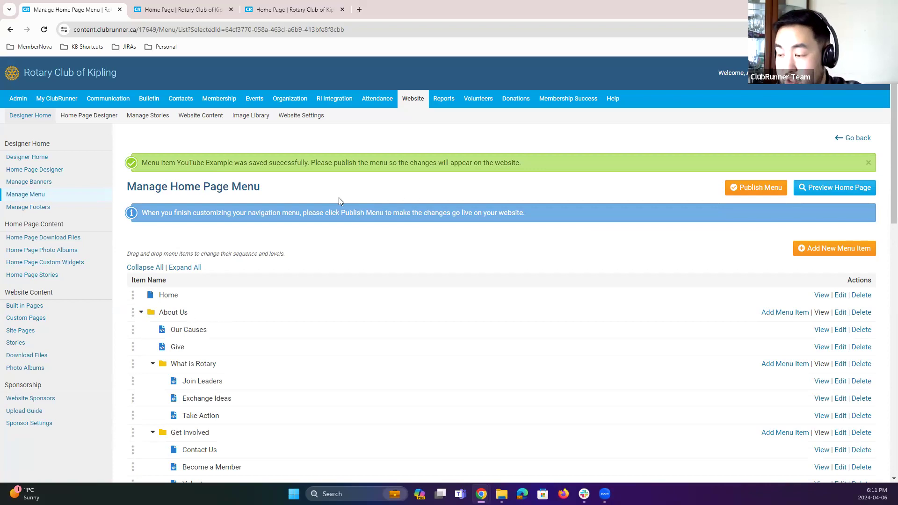
Step: Publish the home page menu changes and confirm
left_click(192, 16)
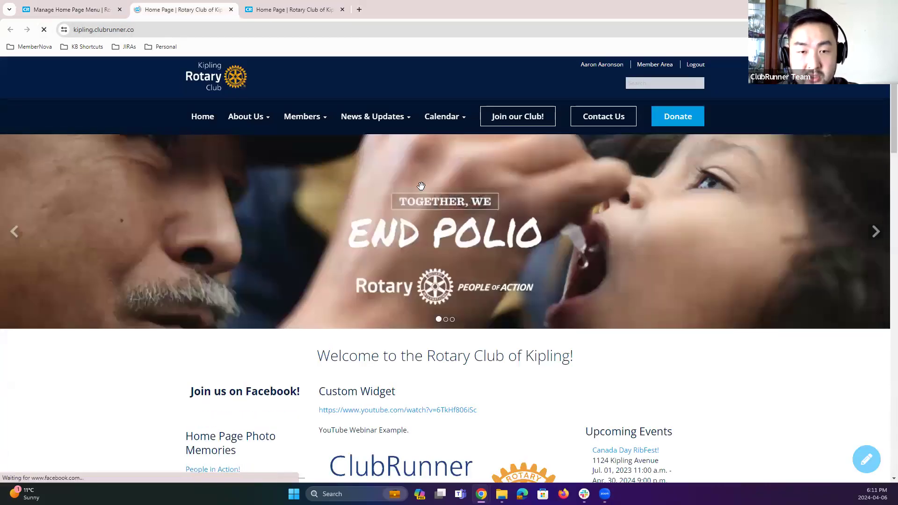
left_click(59, 16)
left_click(733, 193)
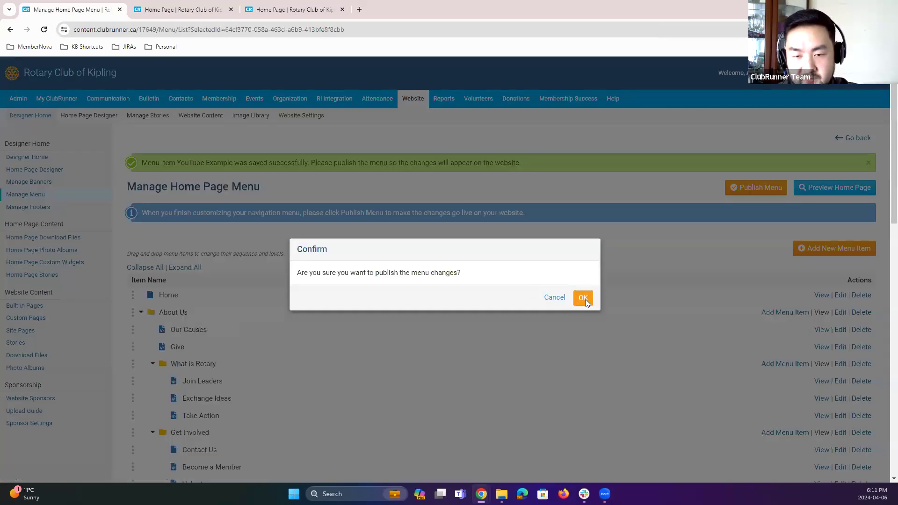
left_click(583, 298)
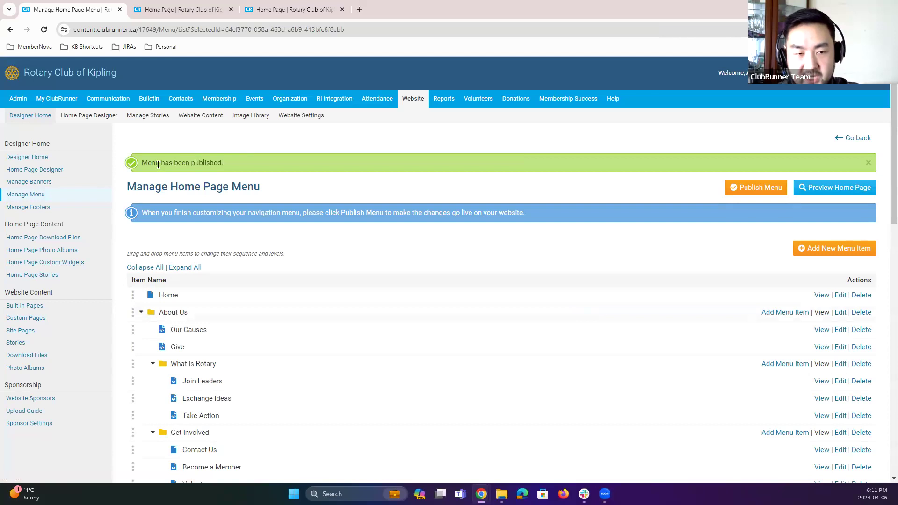
Step: Reload the live site, open the YouTube Example item under April 6th Webinar, then close the extra tabs
left_click(177, 17)
left_click(44, 29)
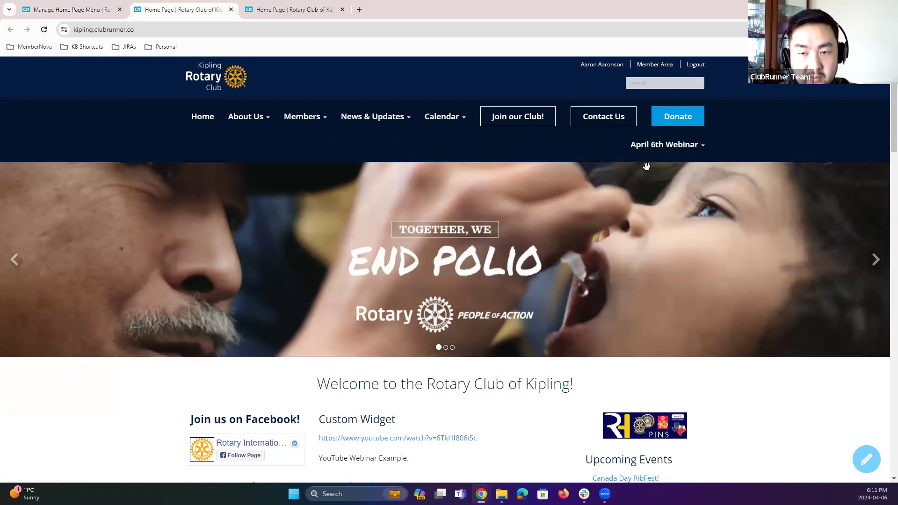
mouse_move(677, 157)
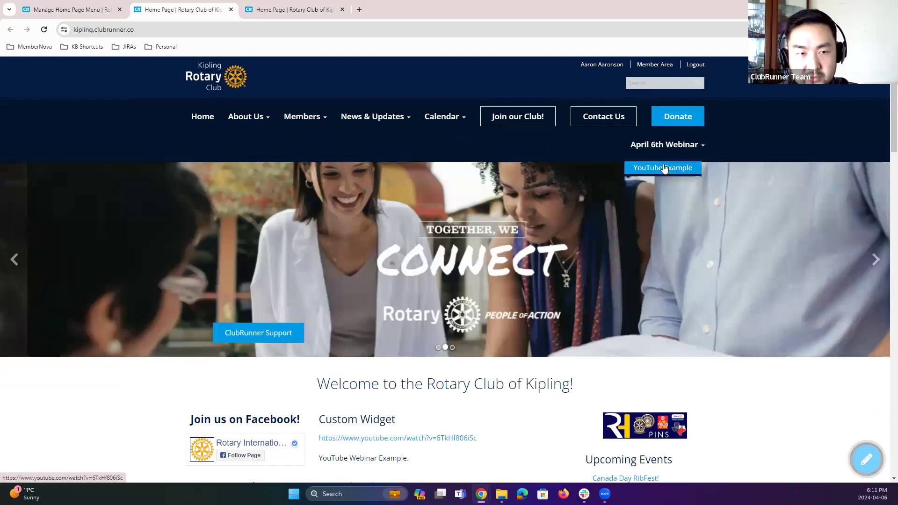
left_click(665, 169)
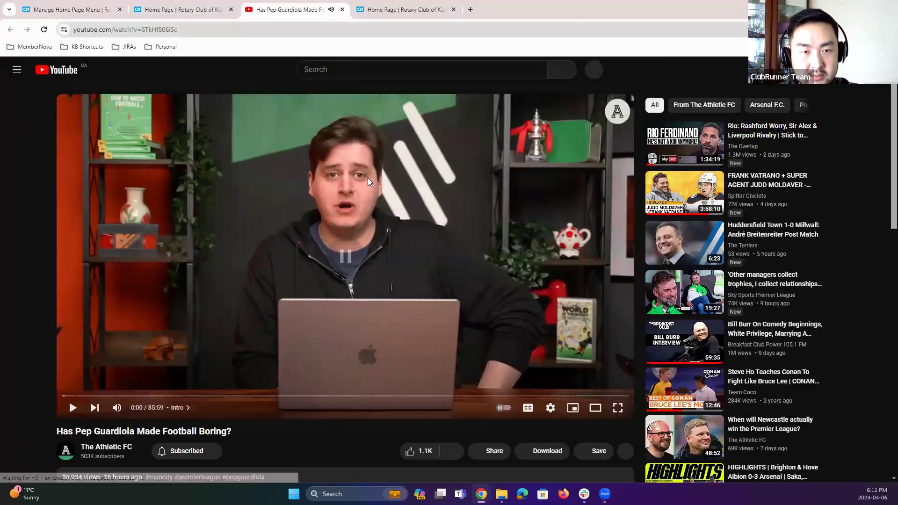
left_click(368, 177)
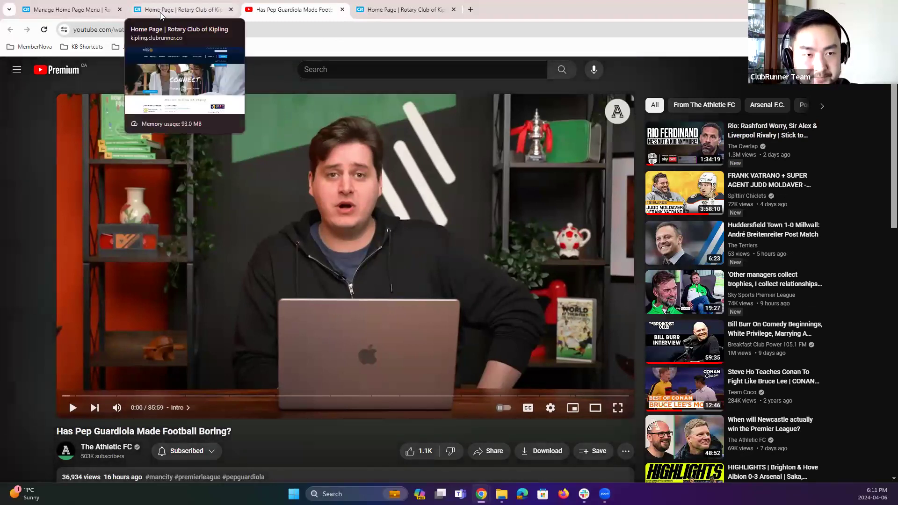
left_click(229, 11)
left_click(230, 10)
left_click(231, 10)
left_click(230, 9)
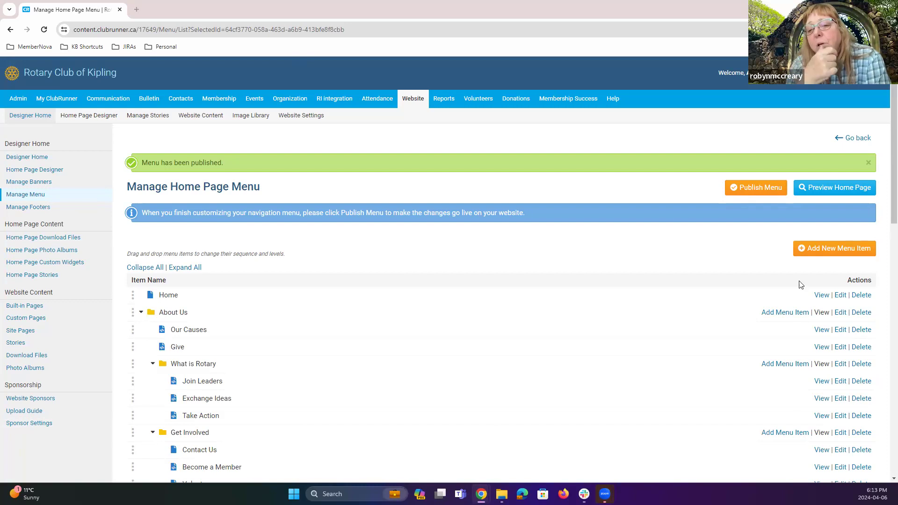
Step: Open the Custom Widget from the home page designer for editing and cut the YouTube link from its content
left_click(89, 121)
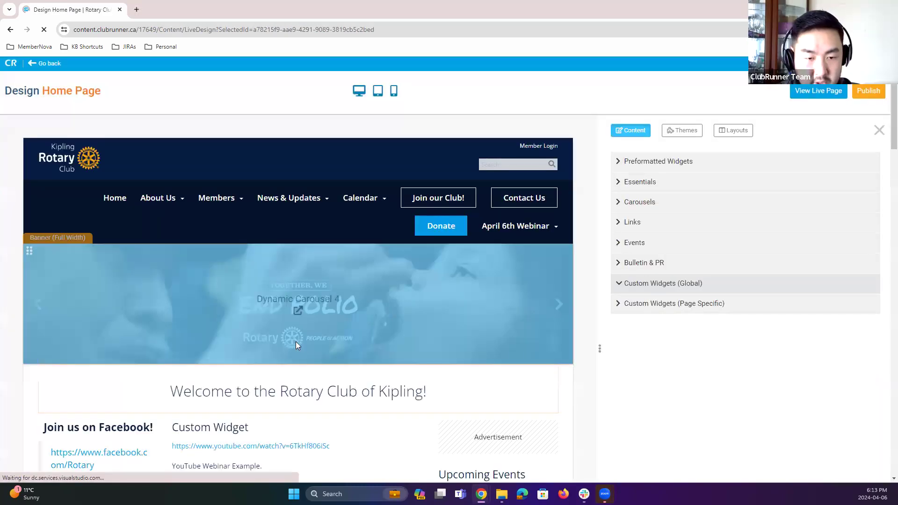
scroll(327, 239, "down", 4)
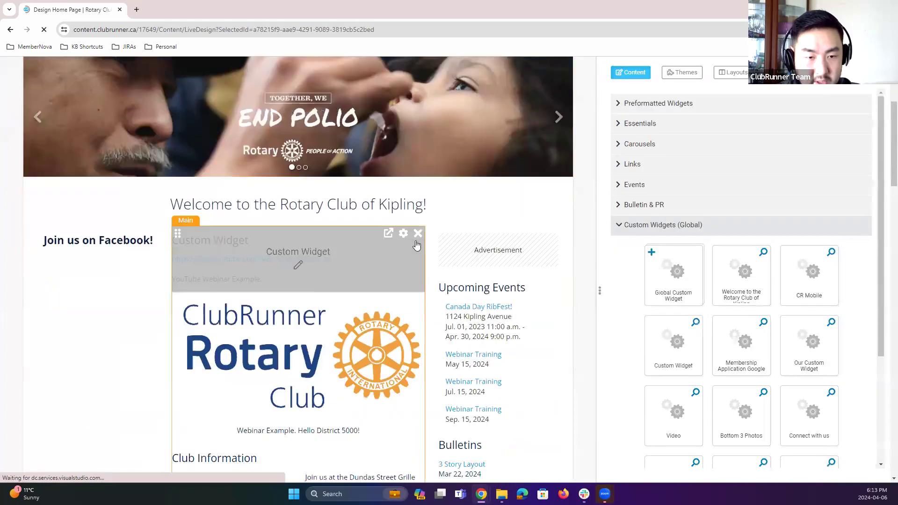
left_click(53, 329)
left_click(407, 243)
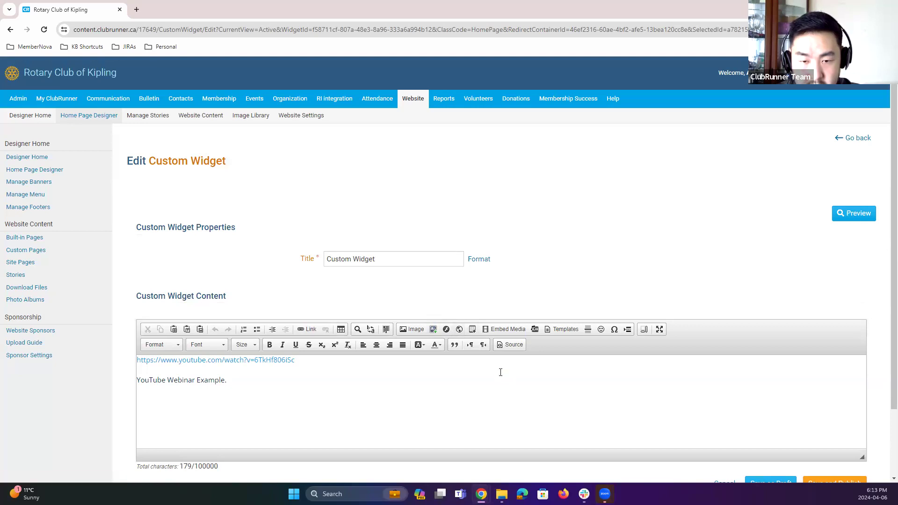
left_click_drag(321, 360, 121, 360)
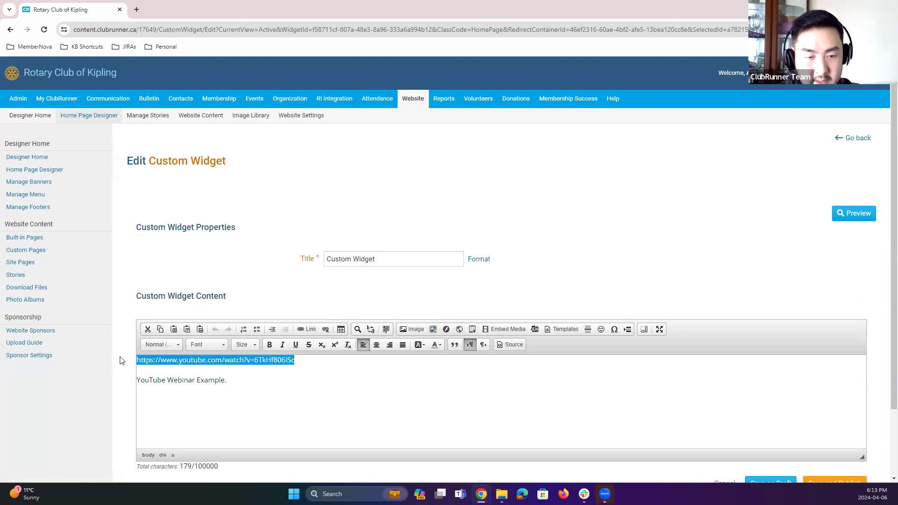
key("ctrl+x")
left_click(505, 331)
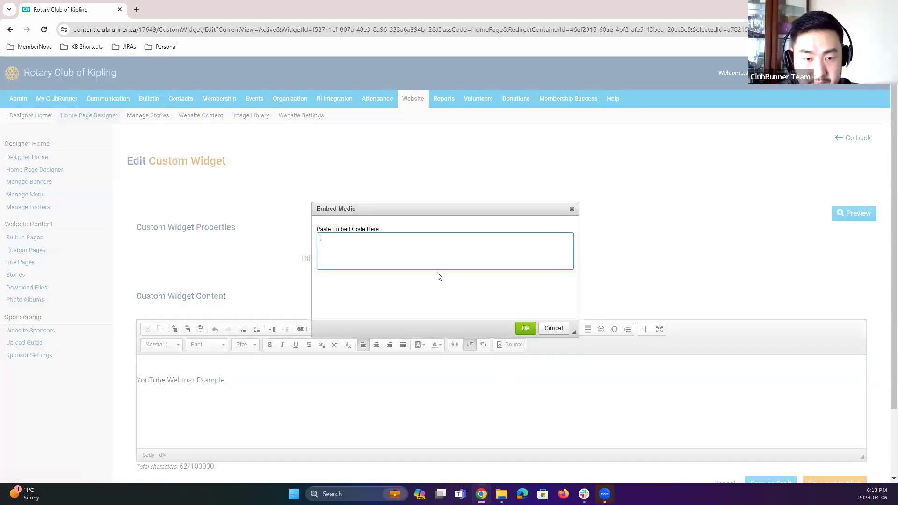
left_click(554, 328)
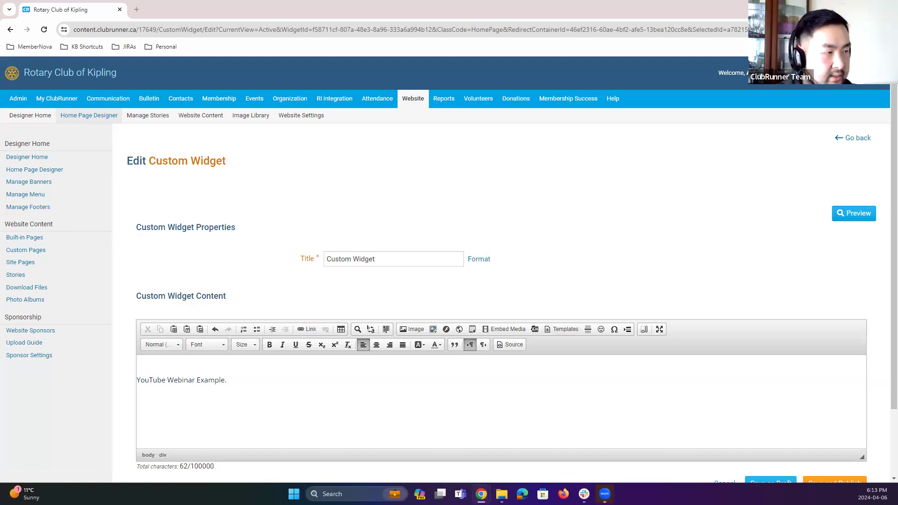
Step: Open the Embed Video panel for the YouTube video from its share options
left_click_drag(276, 18, 276, 16)
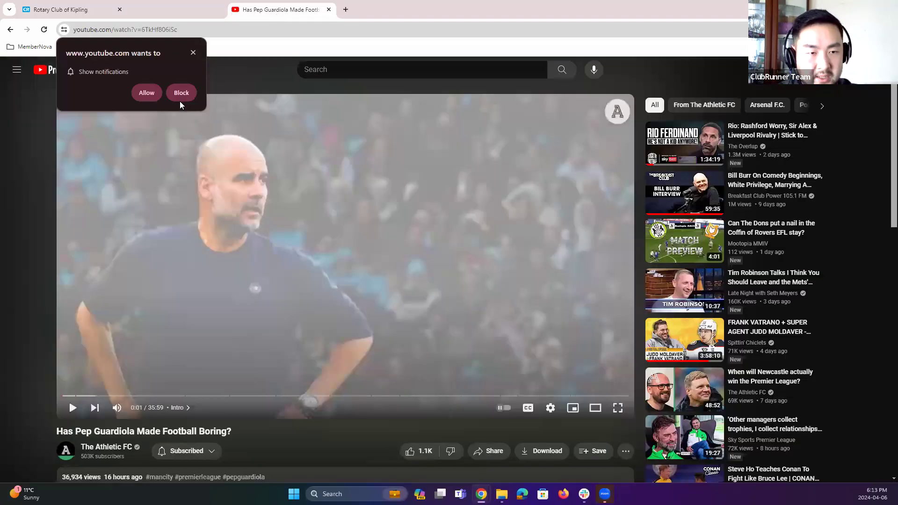
left_click(193, 52)
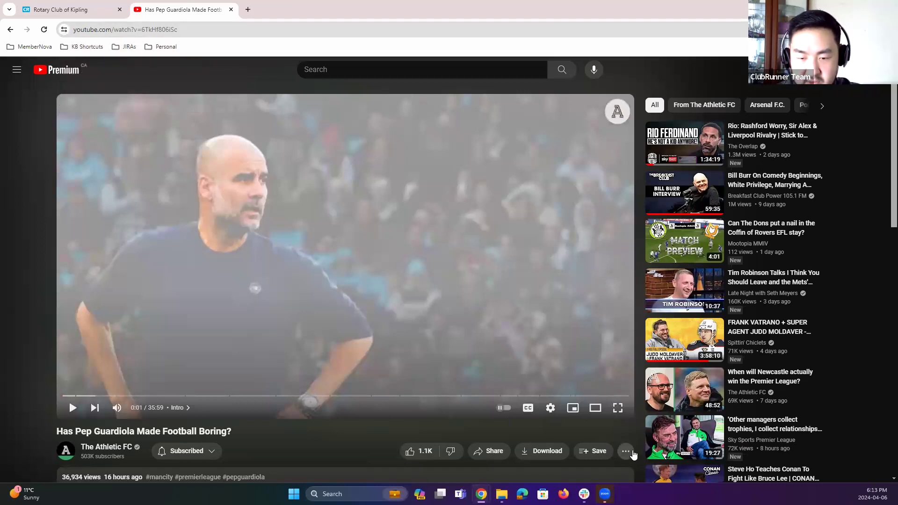
scroll(369, 420, "down", 2)
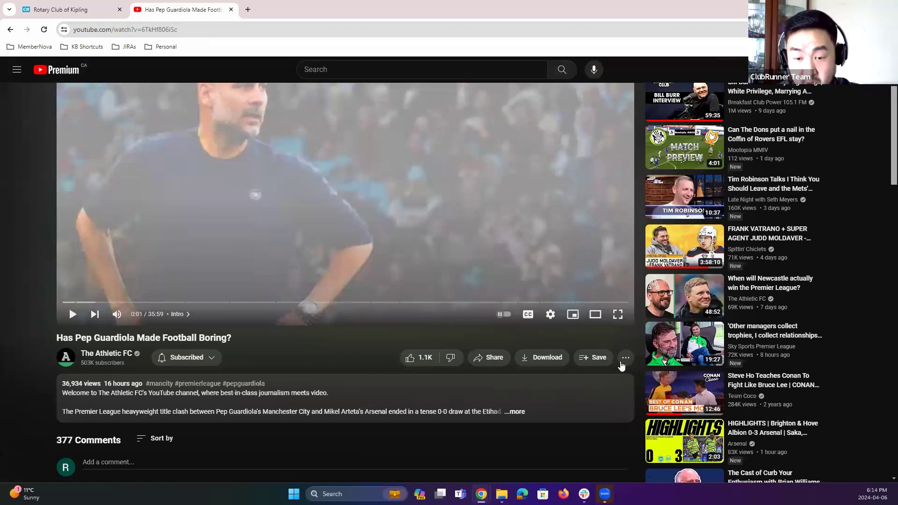
left_click(626, 359)
left_click(615, 337)
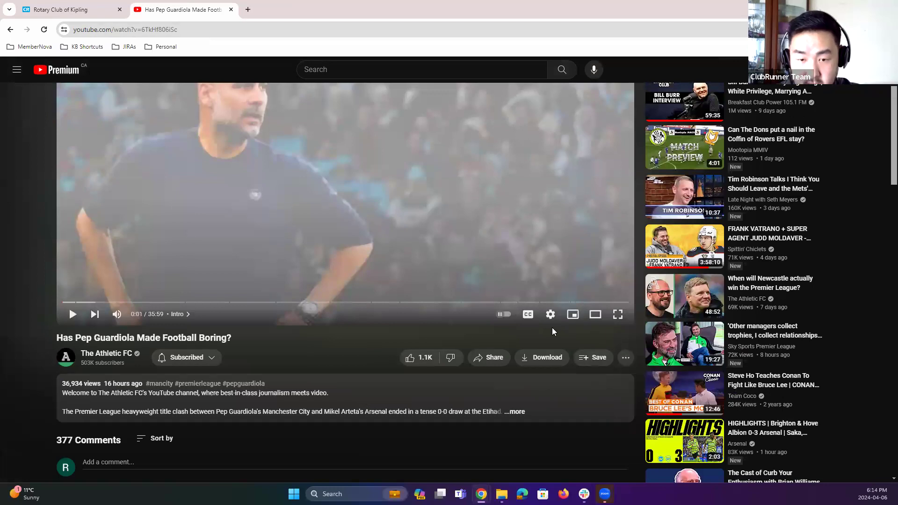
left_click(495, 360)
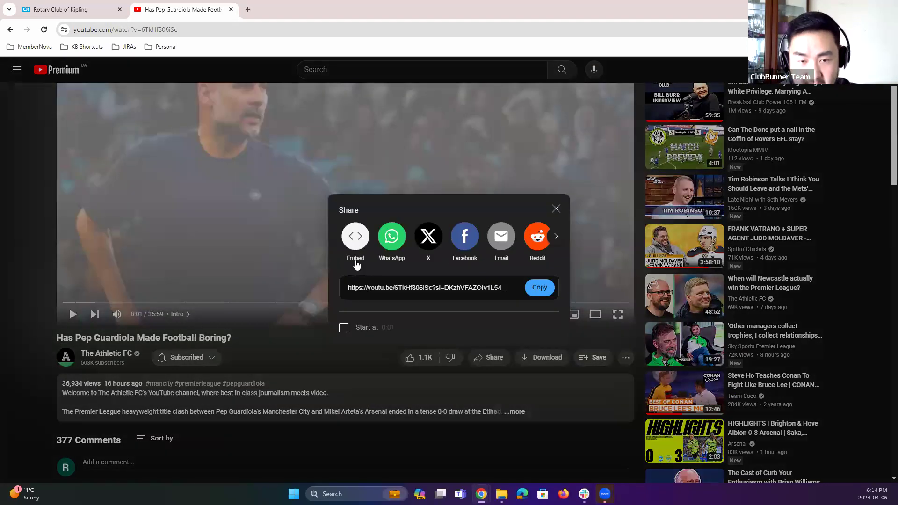
left_click(357, 261)
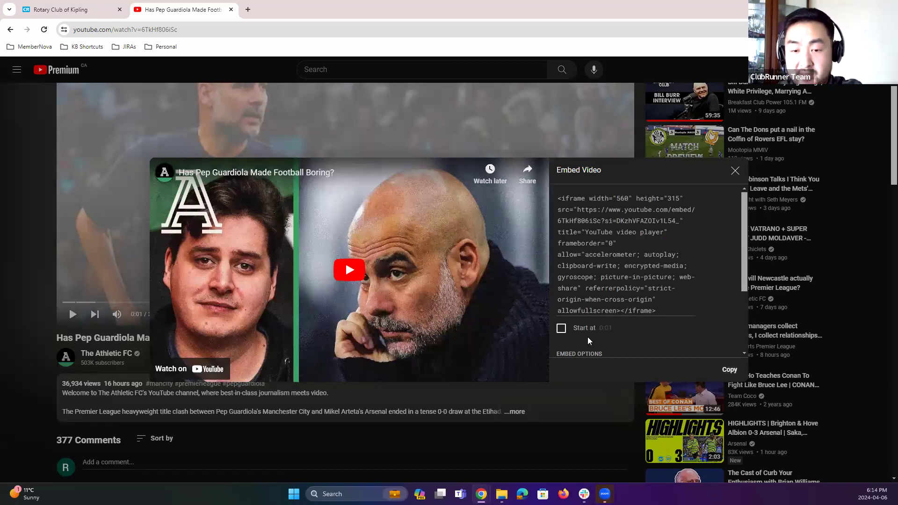
Step: Copy the video's embed code with the Start at option left unchecked
left_click(562, 329)
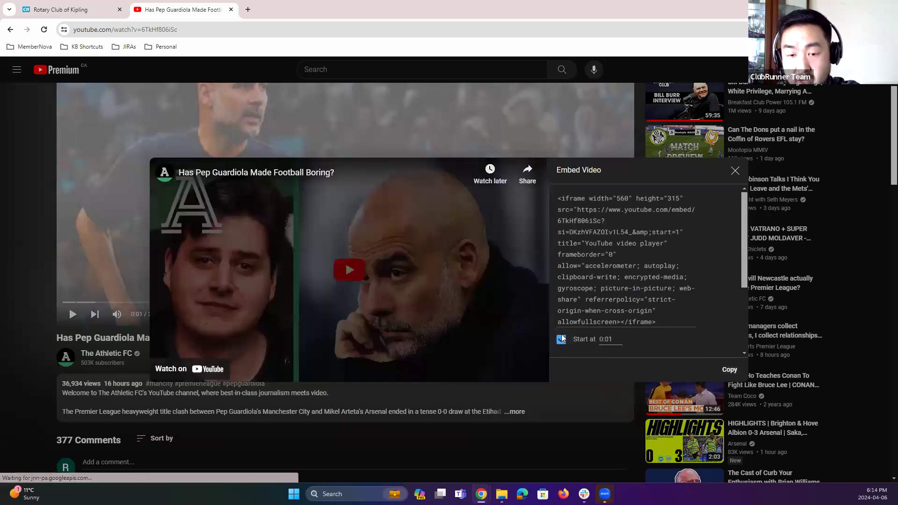
left_click(561, 340)
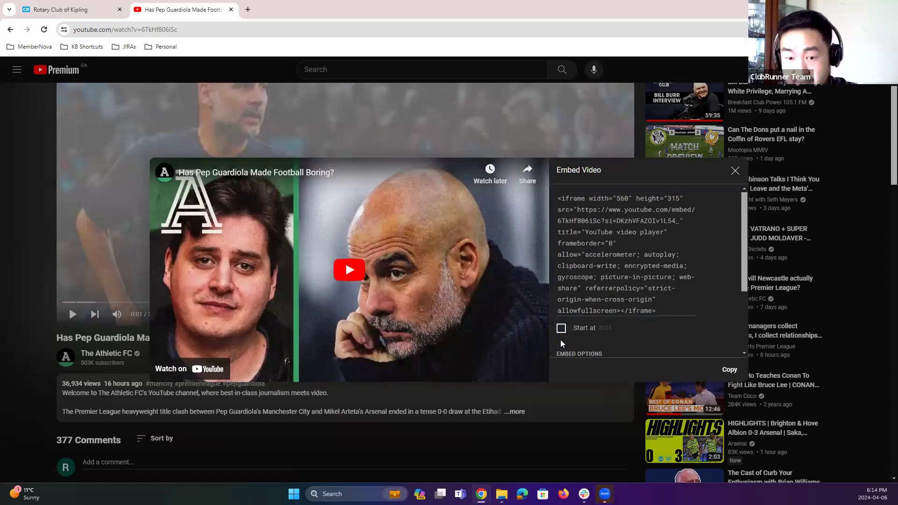
left_click(724, 373)
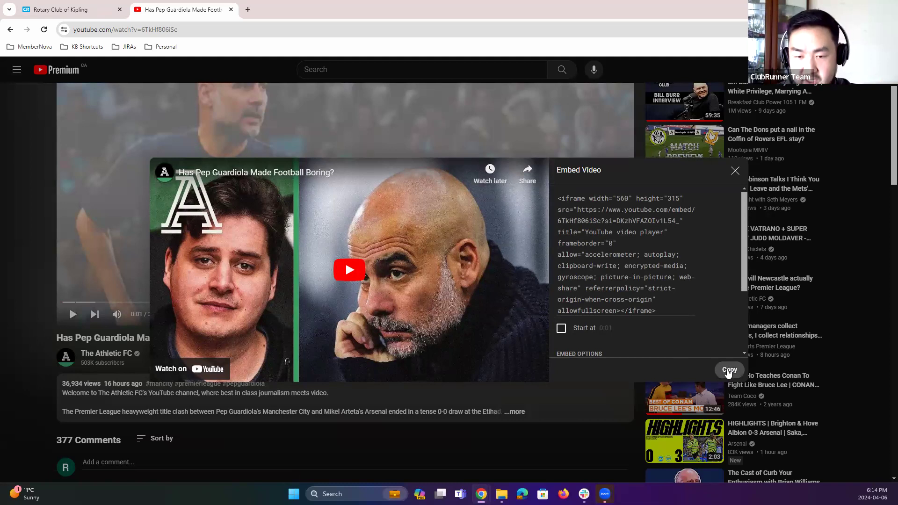
left_click(728, 373)
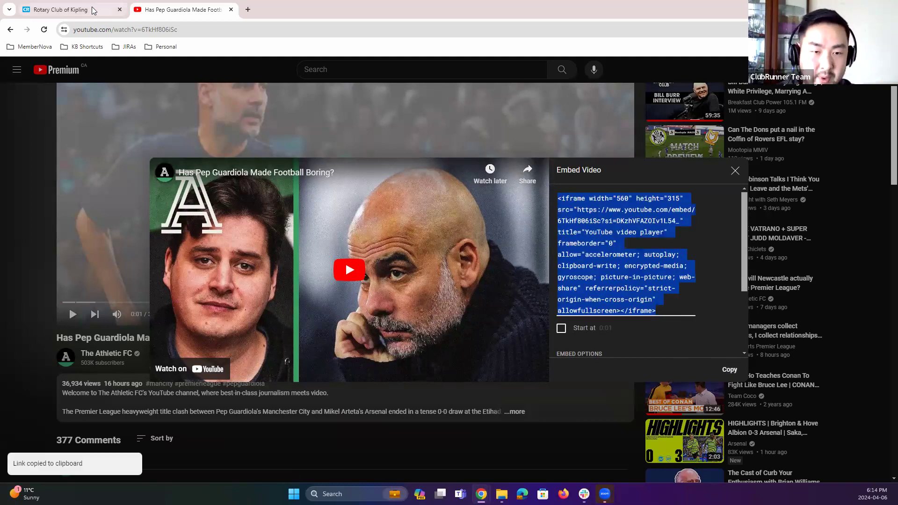
Step: Embed the copied YouTube iframe code into the Custom Widget content using Embed Media
left_click(95, 9)
left_click(488, 332)
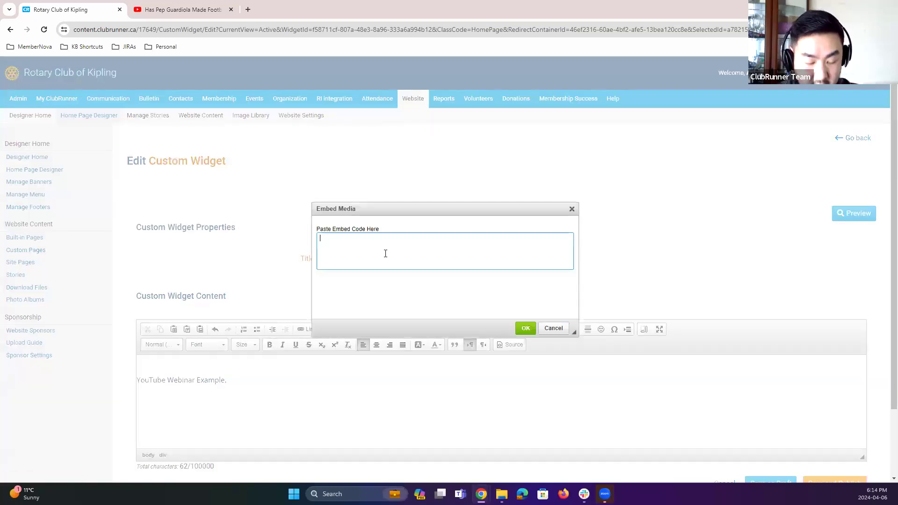
key("ctrl+v")
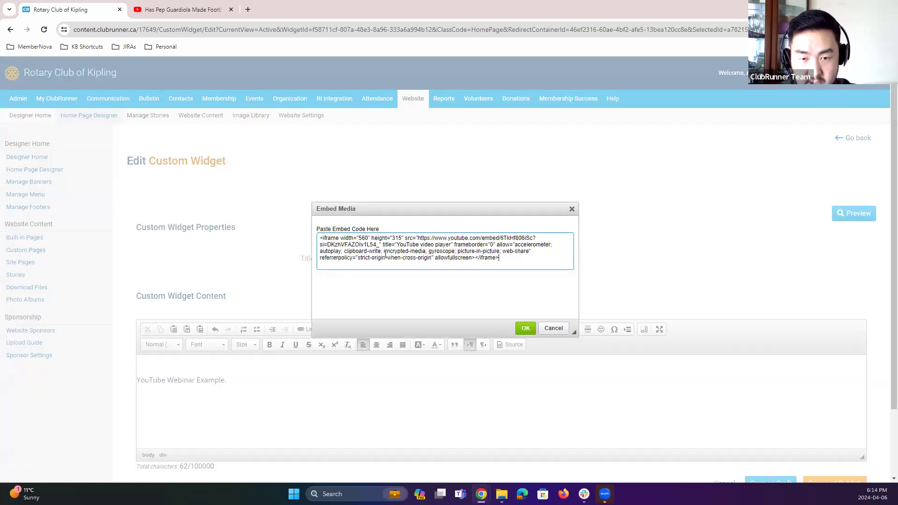
left_click(525, 328)
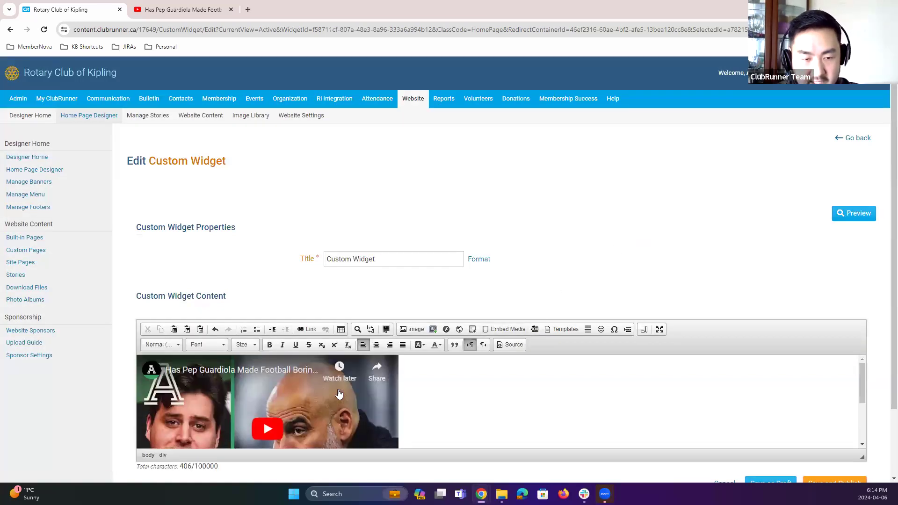
Step: Save and publish the Custom Widget
scroll(193, 441, "down", 1)
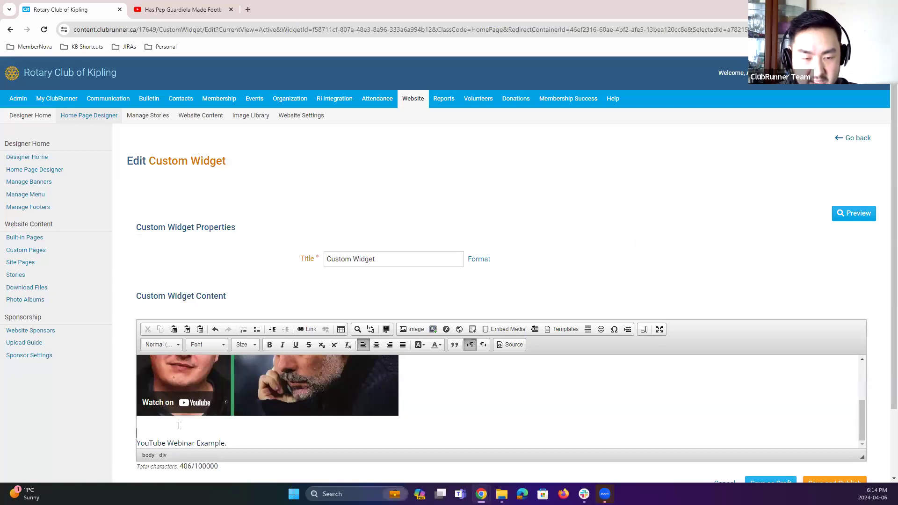
left_click(179, 426)
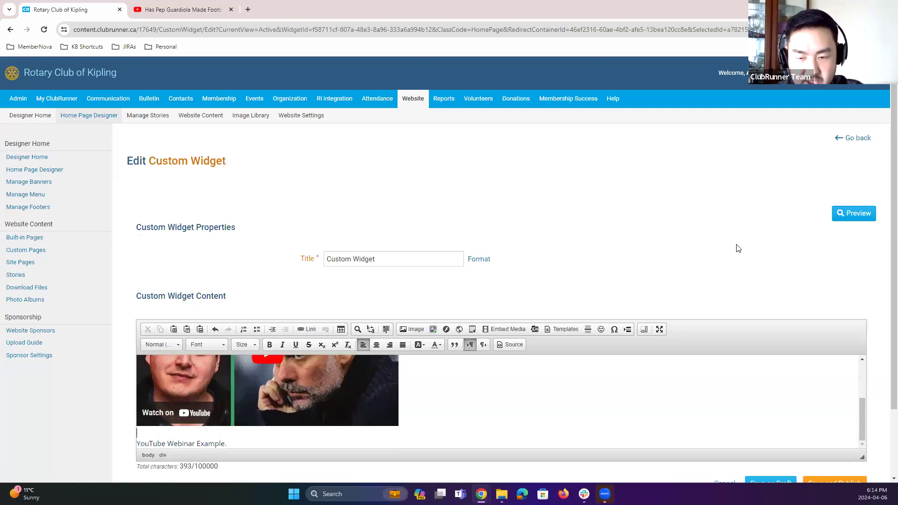
scroll(711, 262, "down", 2)
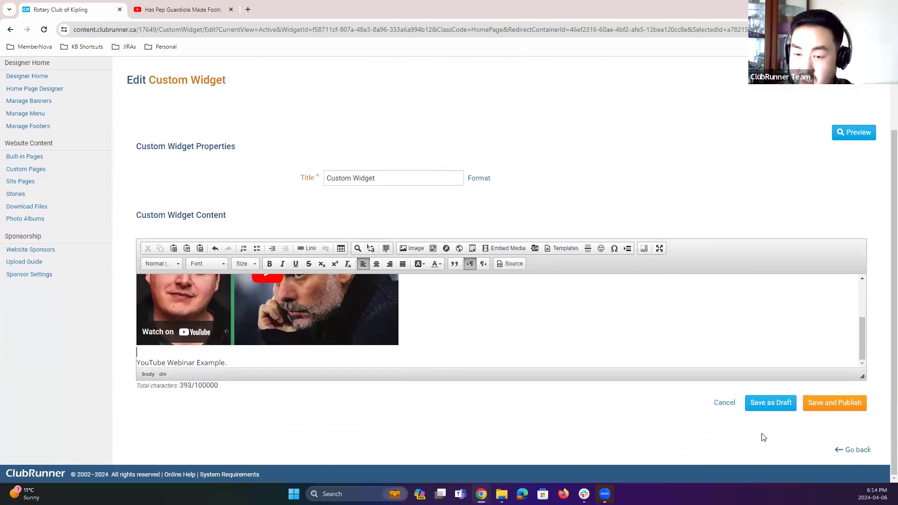
left_click(817, 407)
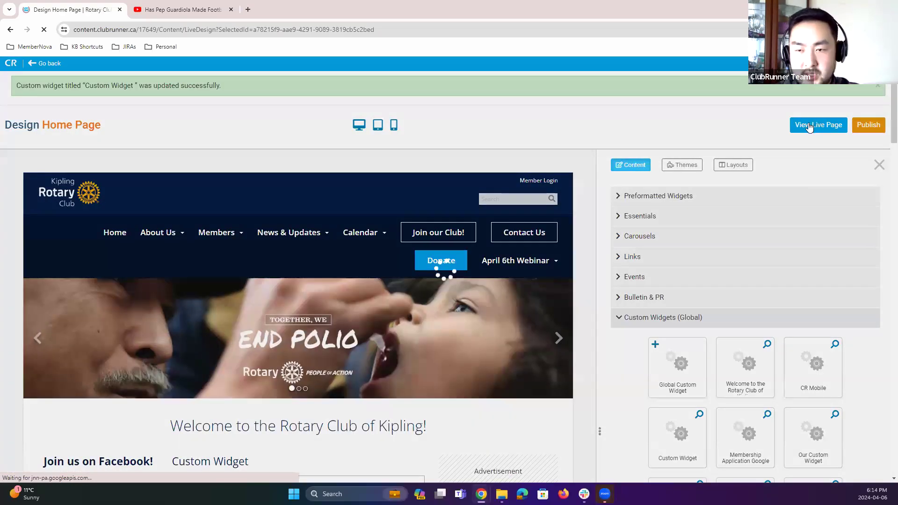
Step: View the live home page, play the embedded video in the Custom Widget, and close that tab
left_click(809, 124)
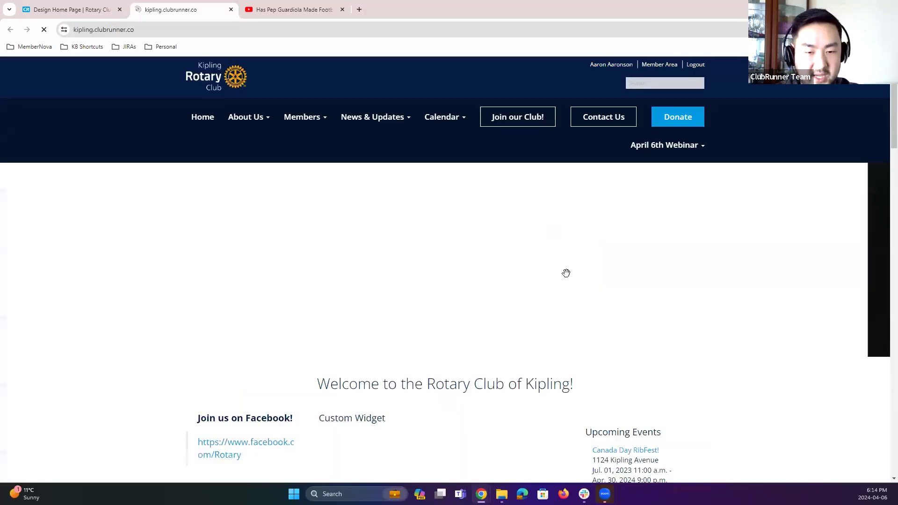
scroll(457, 276, "down", 5)
left_click(453, 275)
left_click(347, 334)
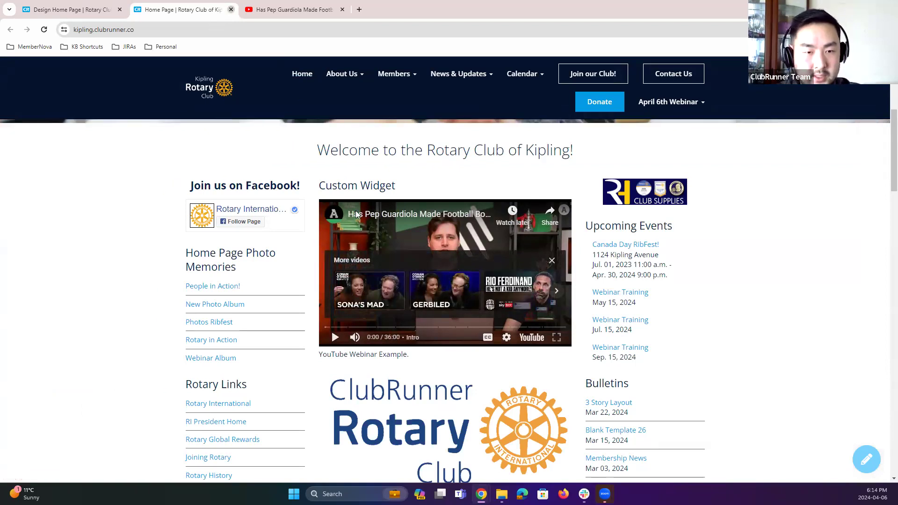
key("ctrl+w")
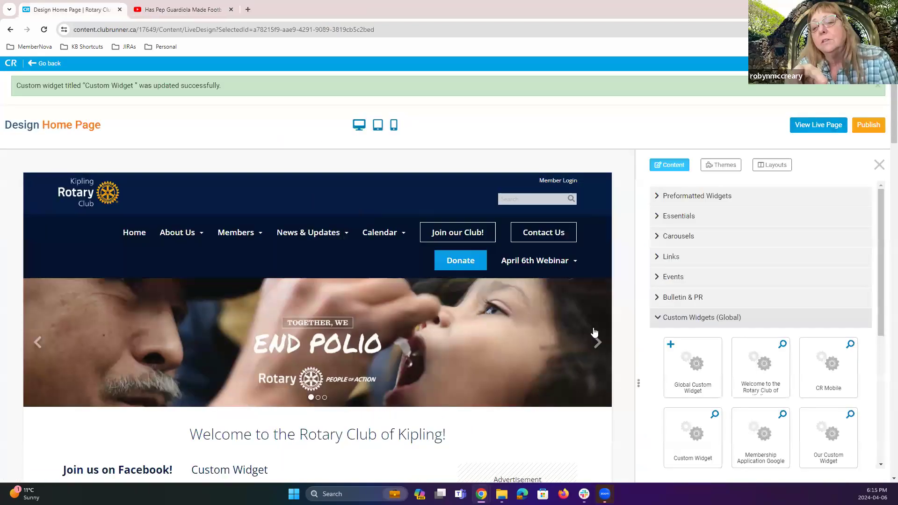
scroll(591, 307, "down", 3)
scroll(383, 227, "up", 1)
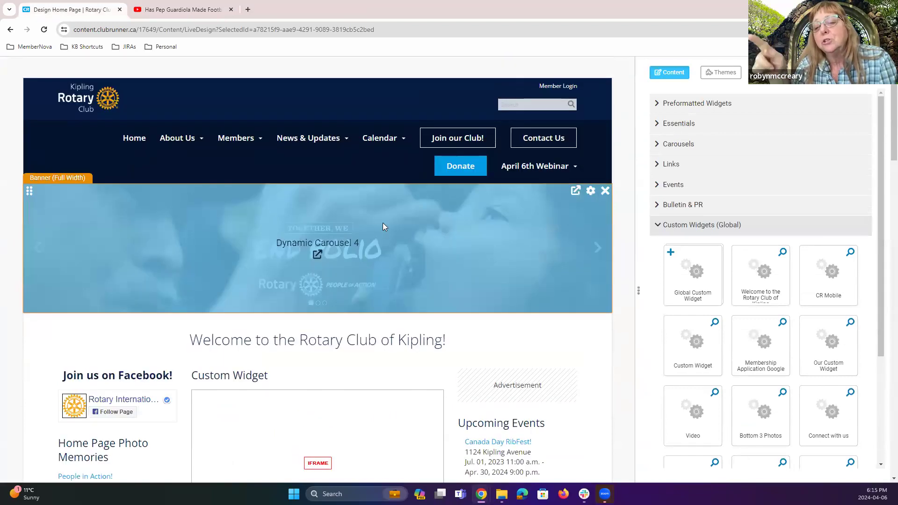
key("ctrl+Tab")
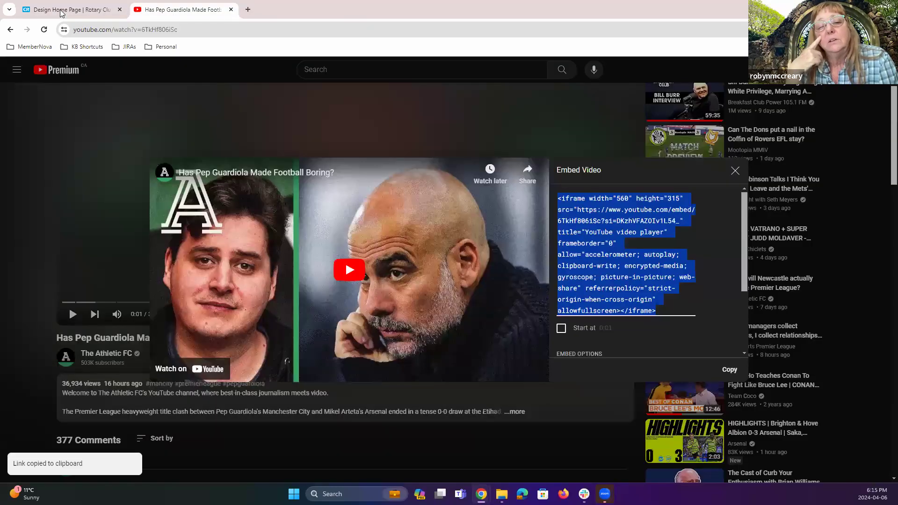
left_click(61, 10)
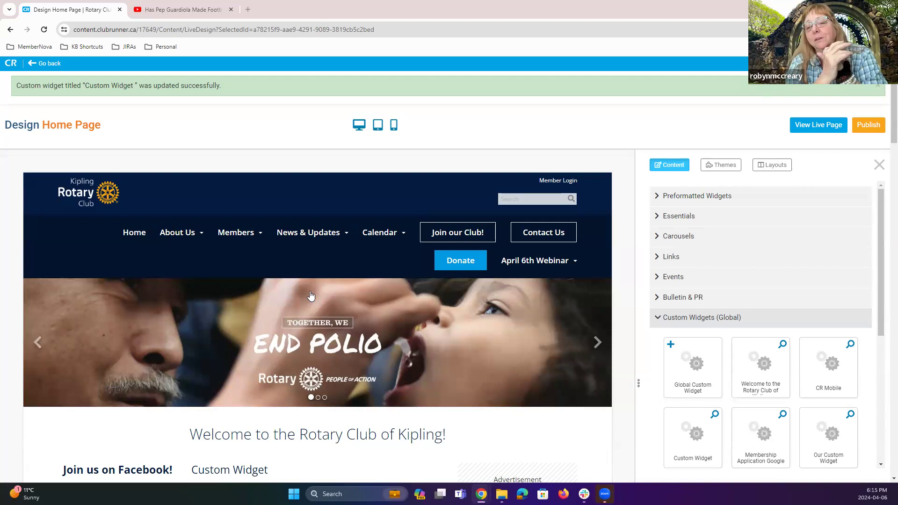
mouse_move(296, 321)
scroll(296, 323, "down", 1)
scroll(296, 322, "up", 1)
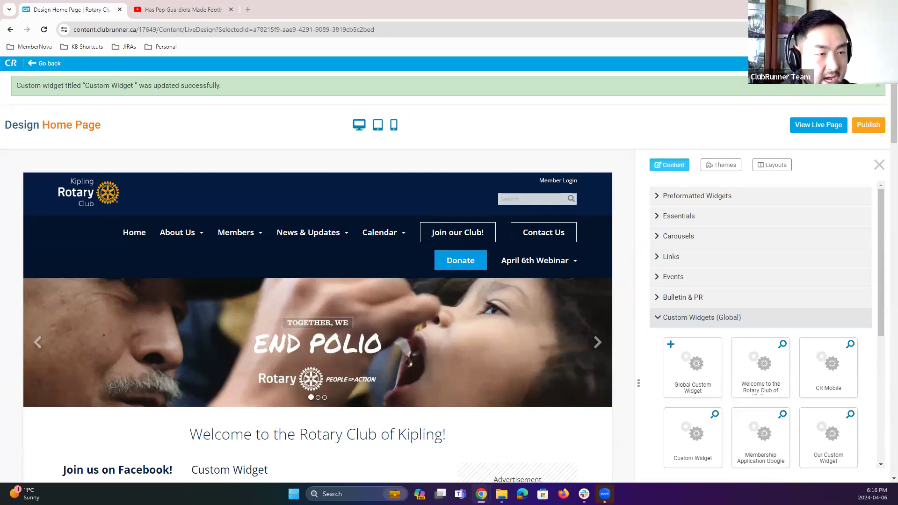
mouse_move(442, 381)
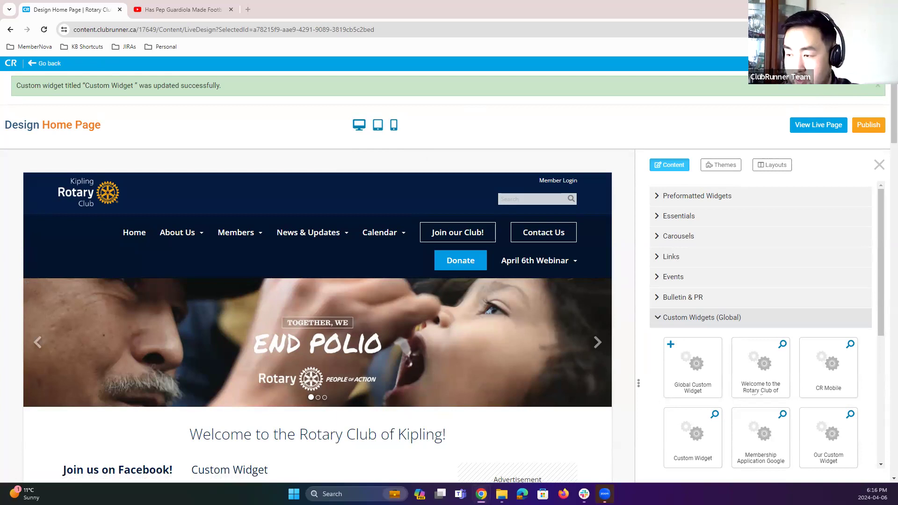
Step: Maximize another browser window and browse the Royal Rosarians home page and its carousel as an example site
left_click_drag(651, 82, 632, 82)
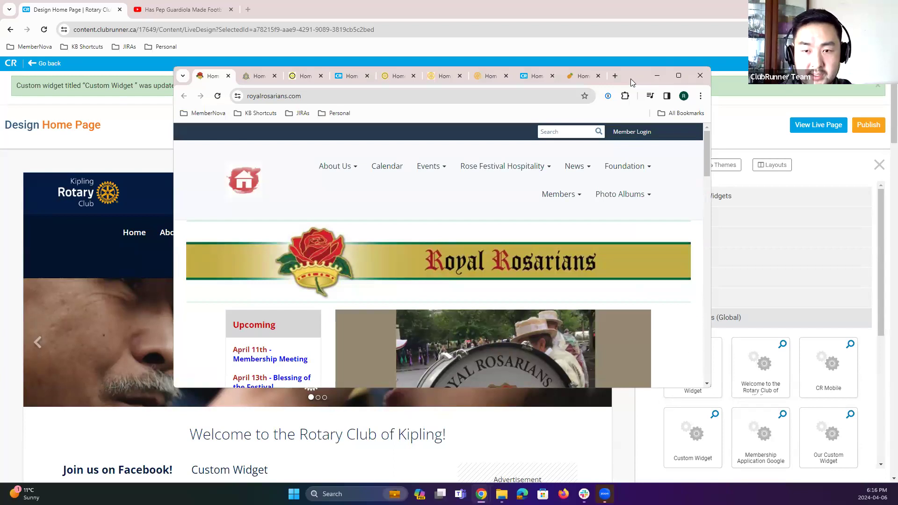
double_click(632, 73)
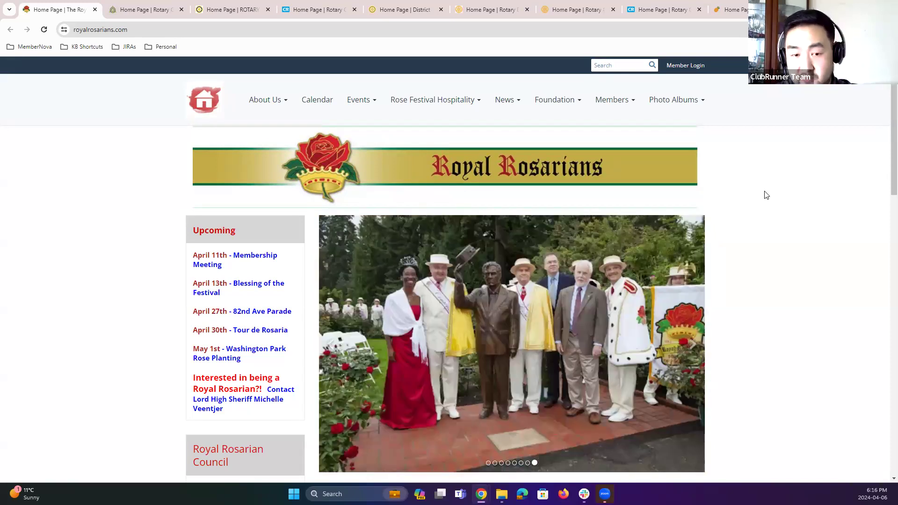
scroll(764, 195, "down", 2)
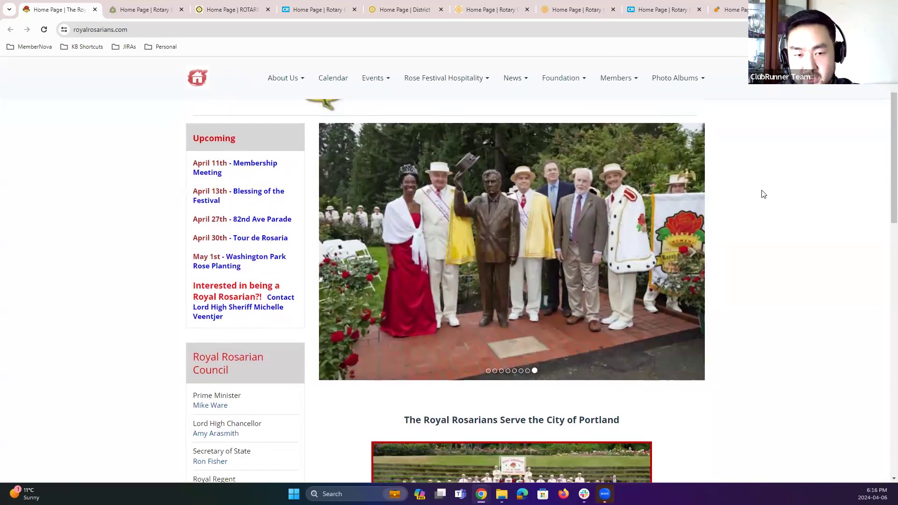
scroll(763, 195, "up", 2)
scroll(763, 197, "down", 2)
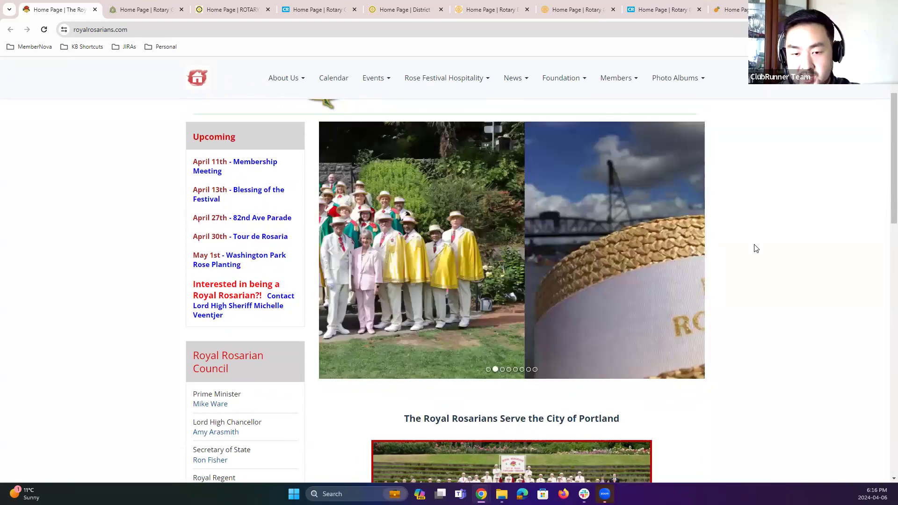
scroll(754, 248, "down", 3)
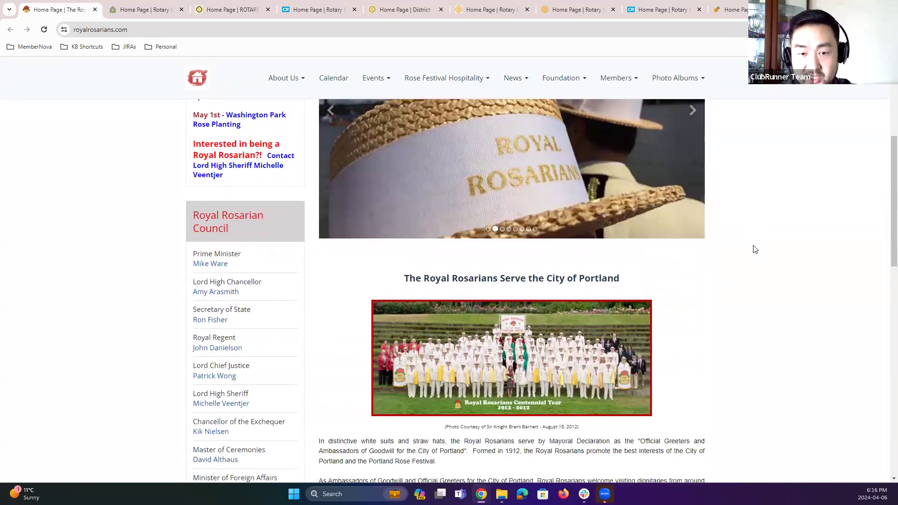
scroll(150, 121, "up", 4)
scroll(151, 122, "up", 1)
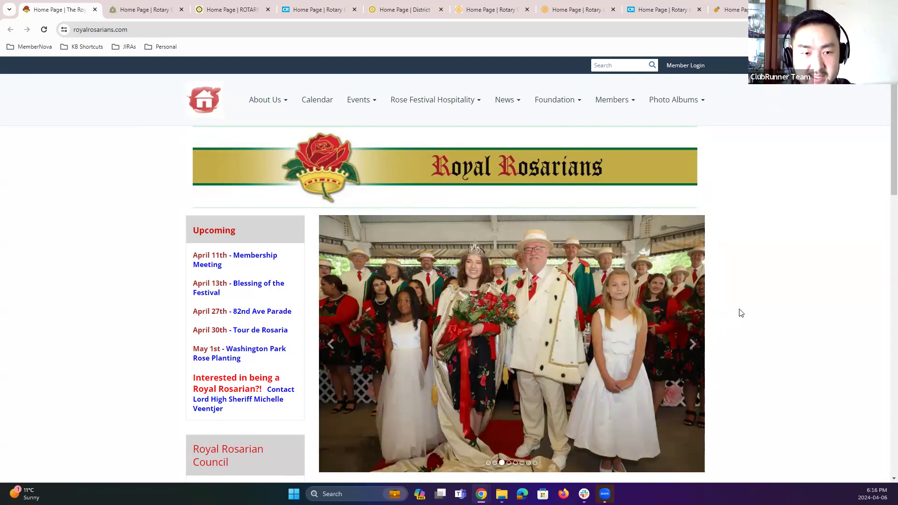
scroll(741, 290, "down", 2)
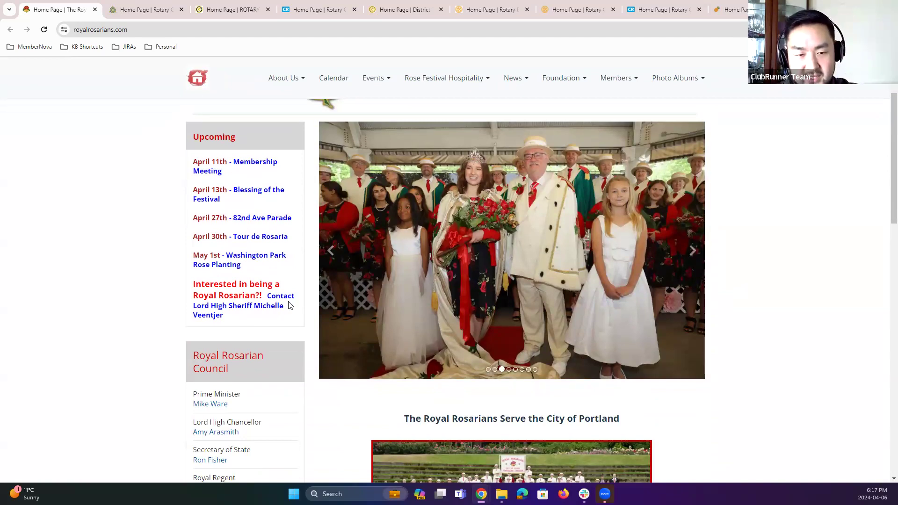
scroll(287, 304, "down", 3)
scroll(697, 304, "up", 4)
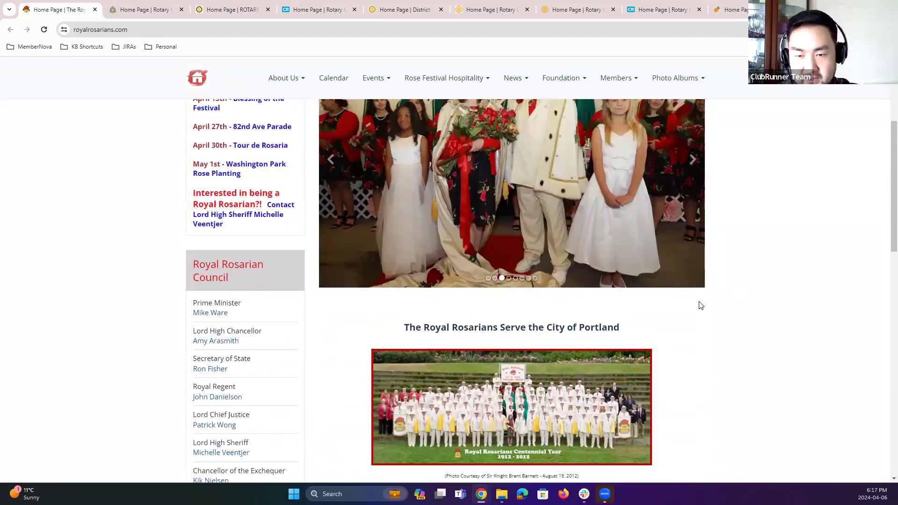
left_click(695, 295)
left_click(695, 295)
left_click(695, 295)
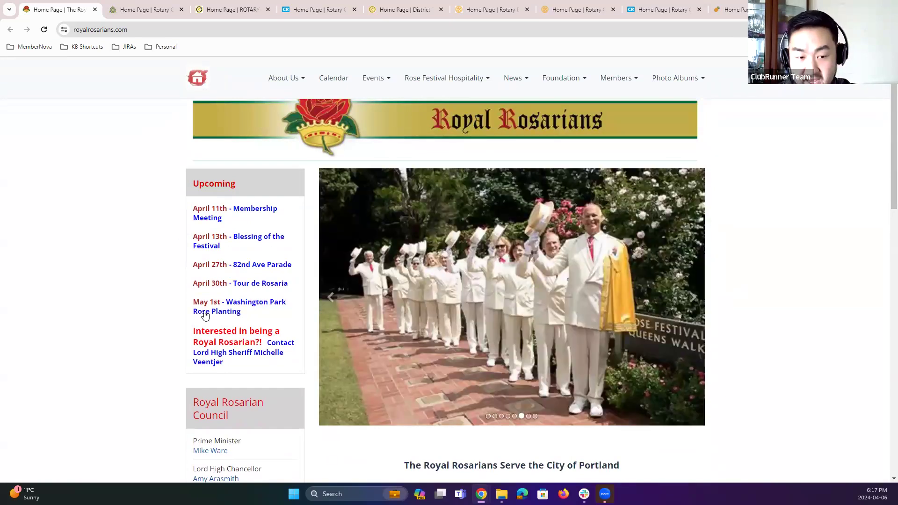
scroll(205, 315, "down", 7)
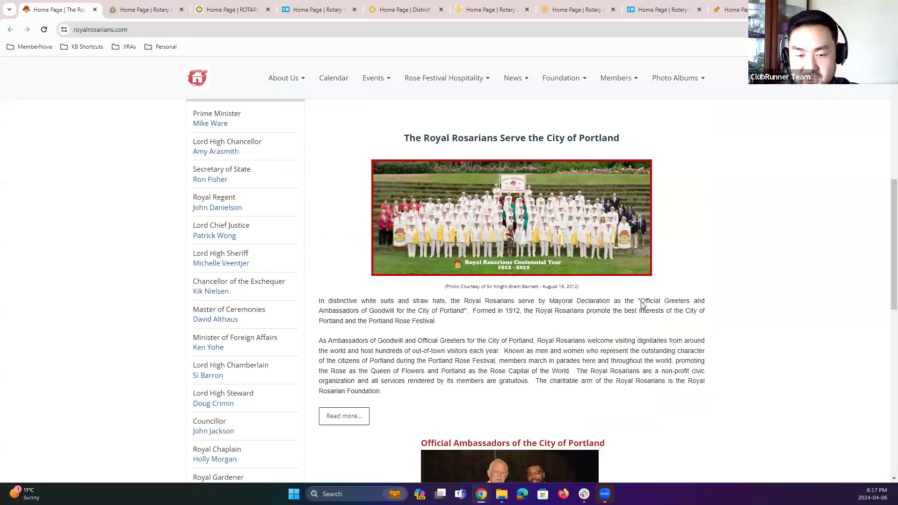
Step: Scroll through the Royal Rosarians home page down to its contact section and footer, briefly checking the next example site tab
scroll(644, 306, "down", 3)
scroll(643, 306, "down", 7)
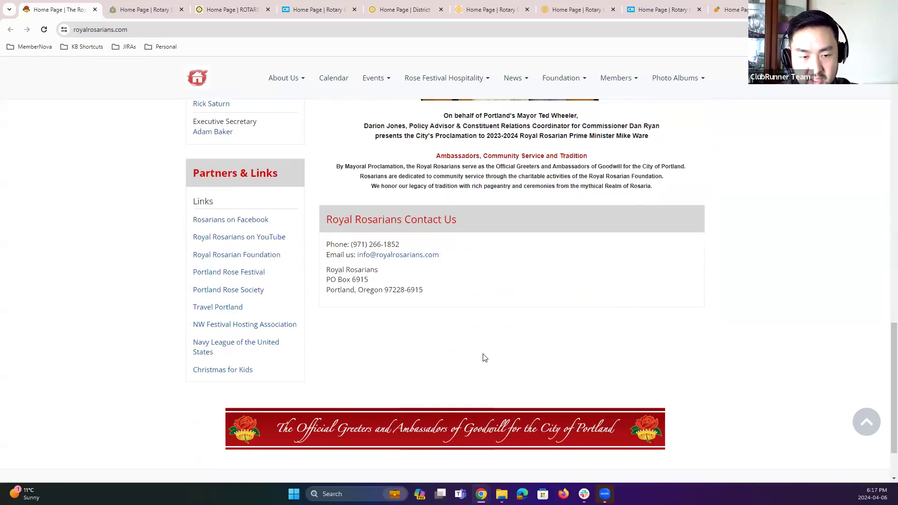
scroll(487, 419, "down", 2)
scroll(490, 421, "up", 4)
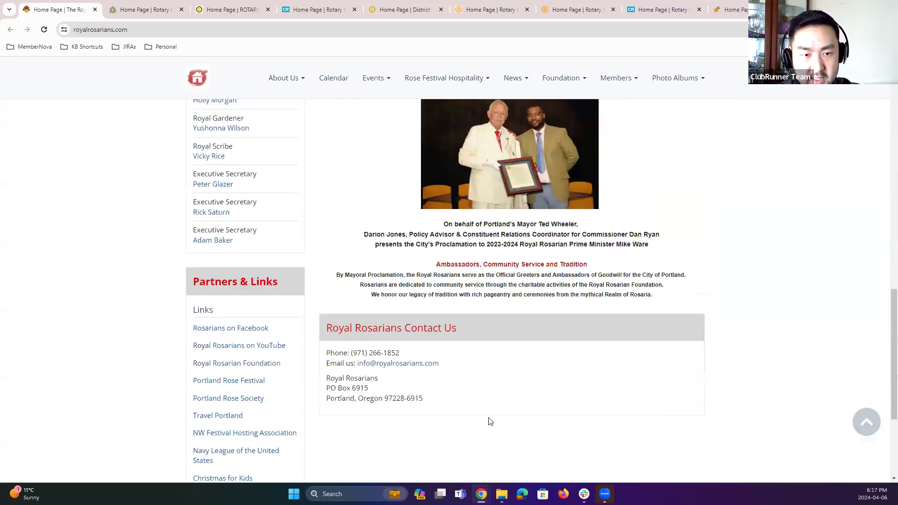
scroll(489, 420, "up", 16)
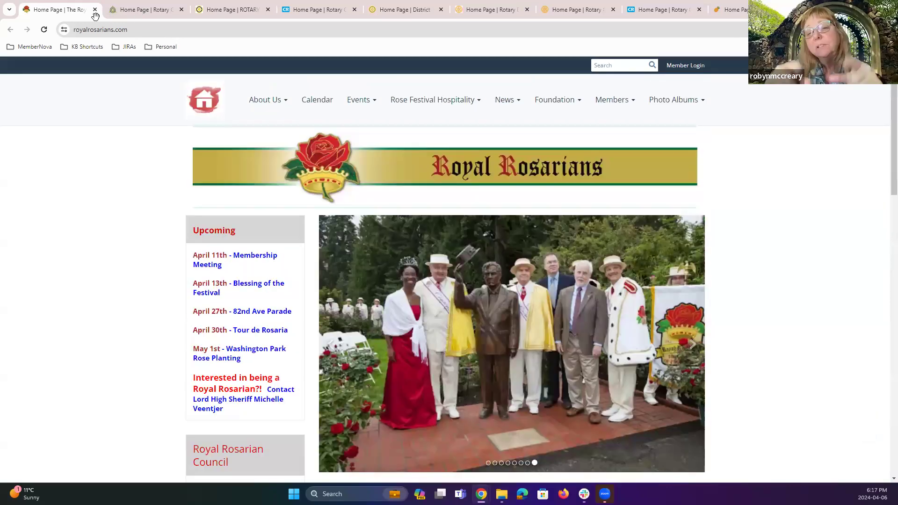
key("ctrl+Tab")
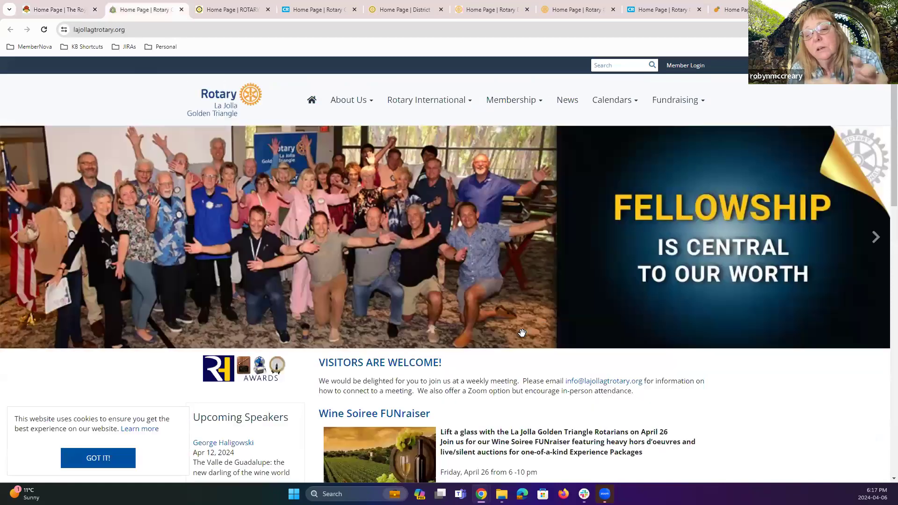
key("ctrl+shift+Tab")
Step: Step back through the Royal Rosarians carousel slides and review the council list and Official Ambassadors section below
scroll(688, 305, "down", 1)
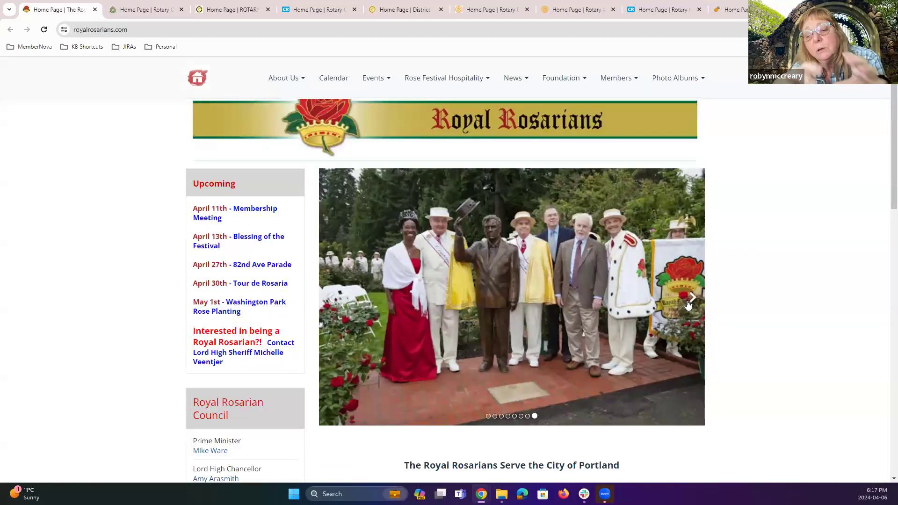
scroll(513, 297, "down", 6)
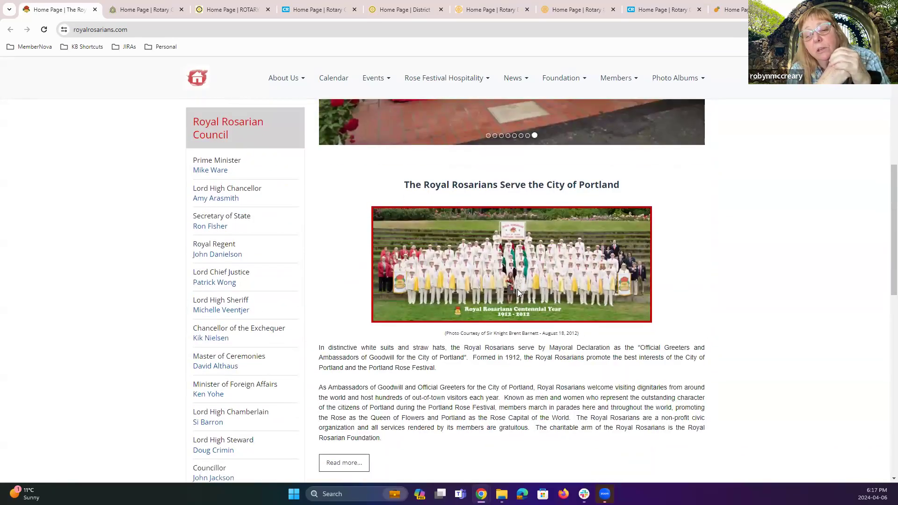
scroll(517, 289, "up", 4)
scroll(399, 156, "down", 3)
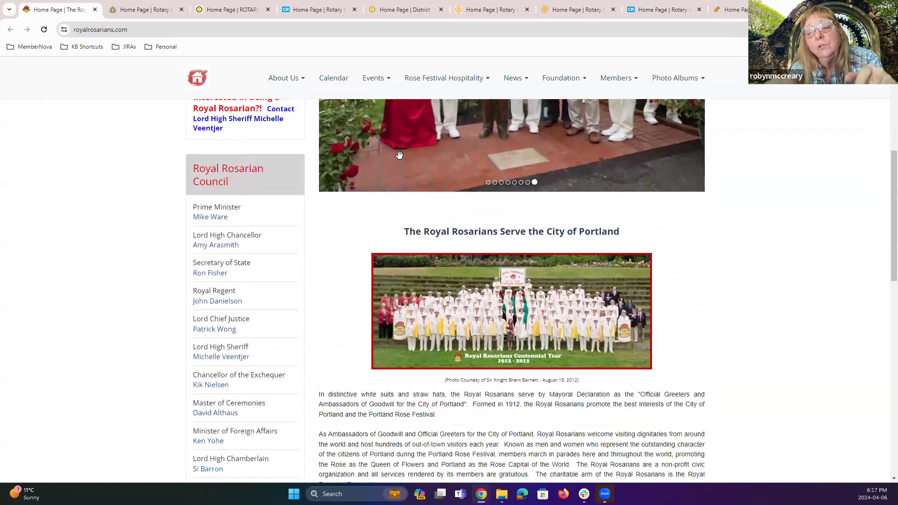
scroll(400, 155, "up", 2)
left_click(329, 158)
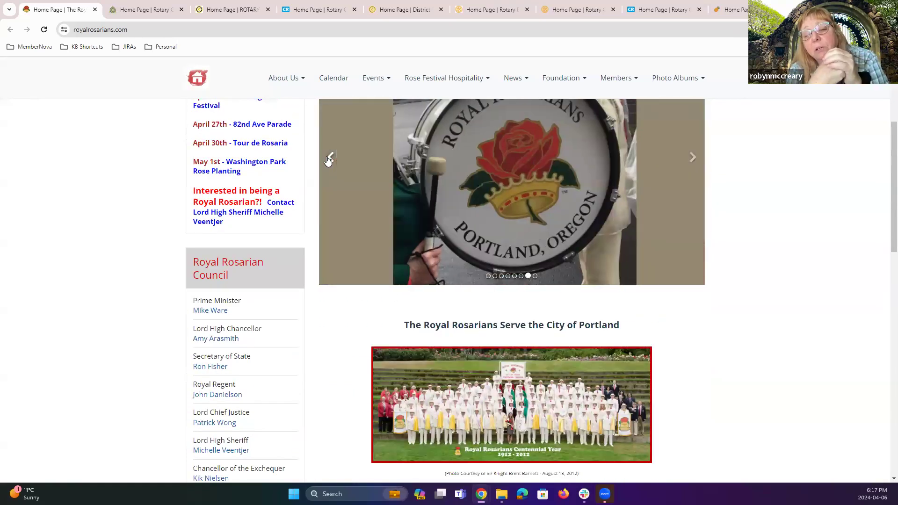
left_click(329, 158)
scroll(423, 299, "down", 12)
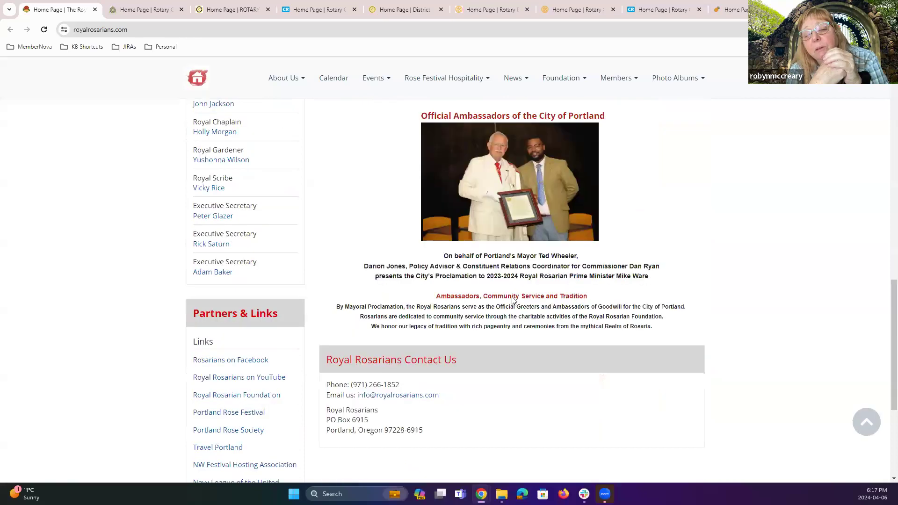
scroll(572, 270, "up", 2)
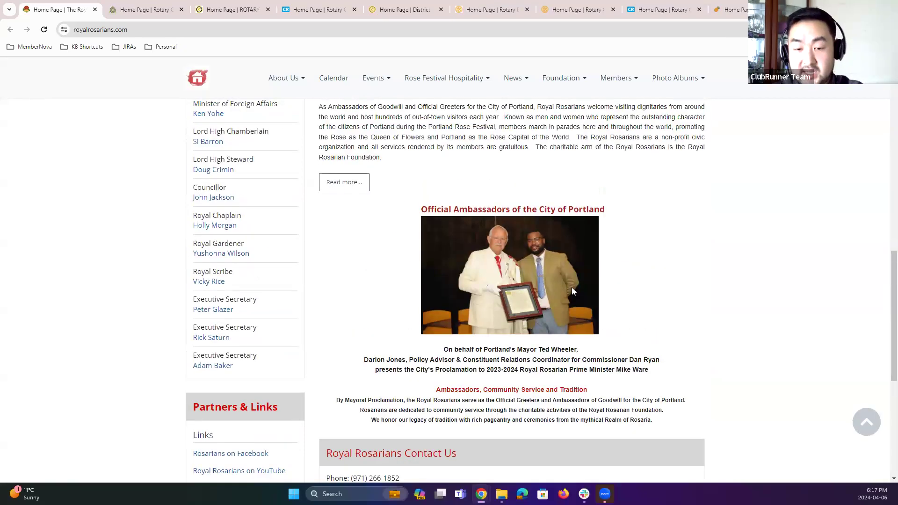
scroll(562, 262, "down", 1)
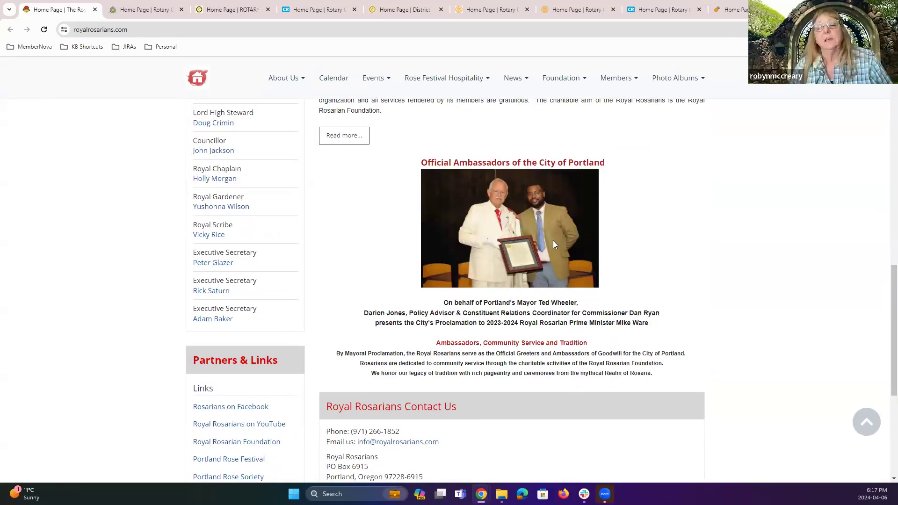
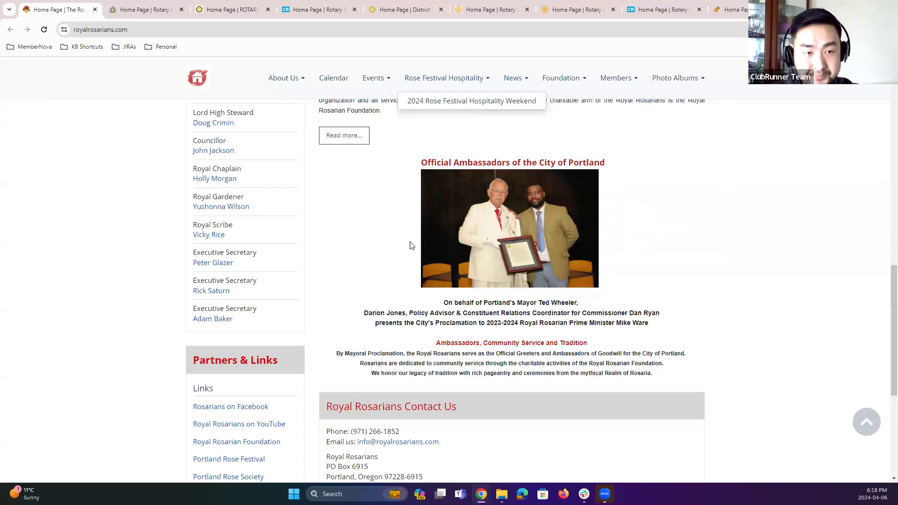
Step: Scroll the Royal Rosarians home page down past its contact section and back up to the top
scroll(412, 248, "up", 3)
scroll(414, 269, "down", 6)
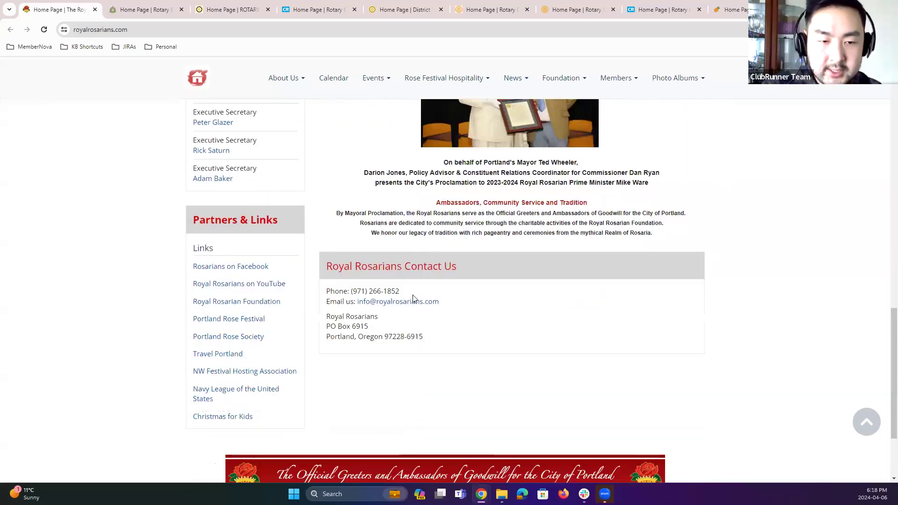
scroll(412, 280, "up", 15)
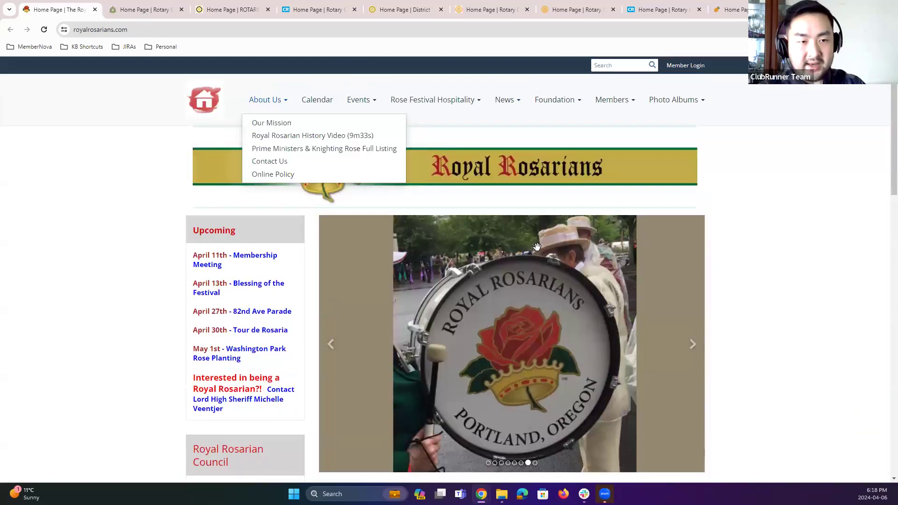
Step: Switch to the La Jolla Golden Triangle site, dismiss the cookie notice, and step through carousel slides, briefly opening one slide's video link
key("ctrl+Tab")
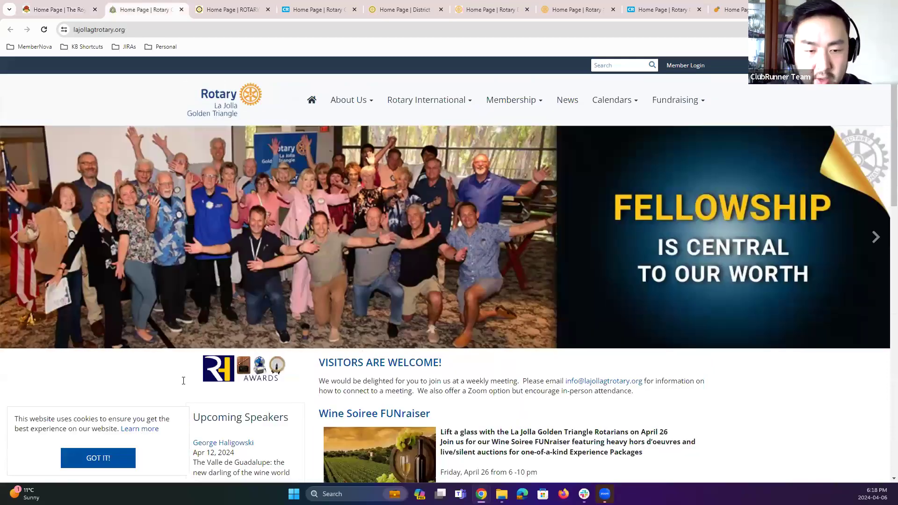
left_click(108, 457)
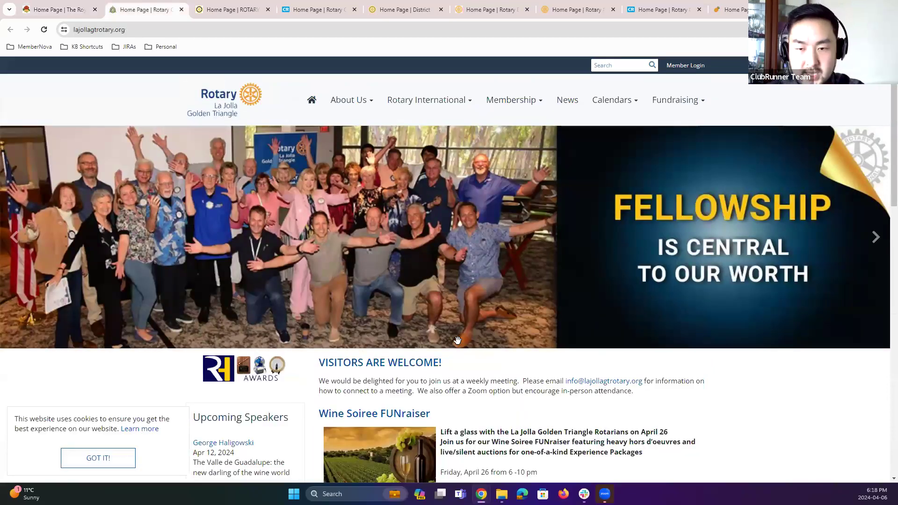
left_click(876, 244)
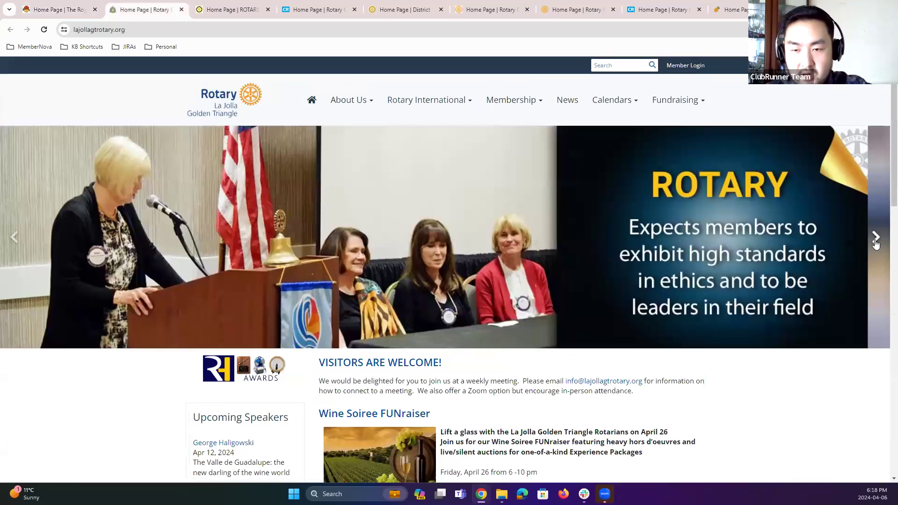
left_click(876, 244)
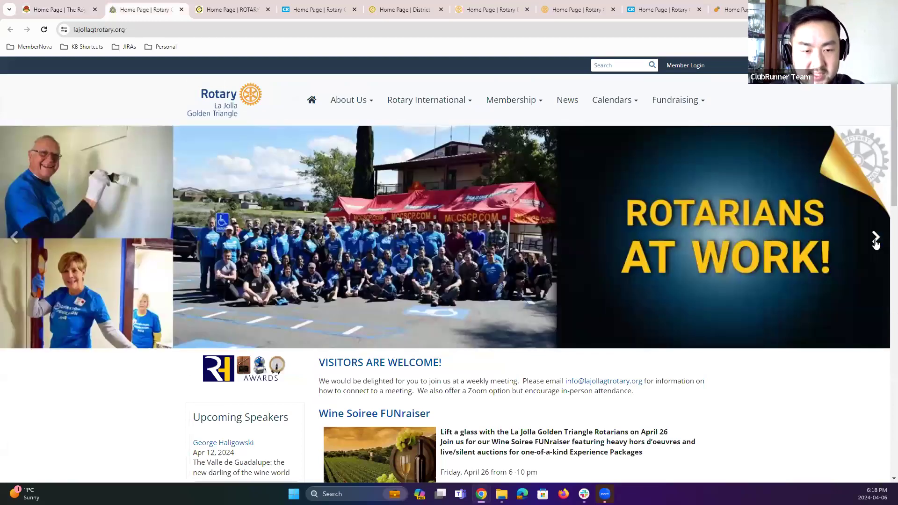
left_click(876, 244)
left_click(876, 244)
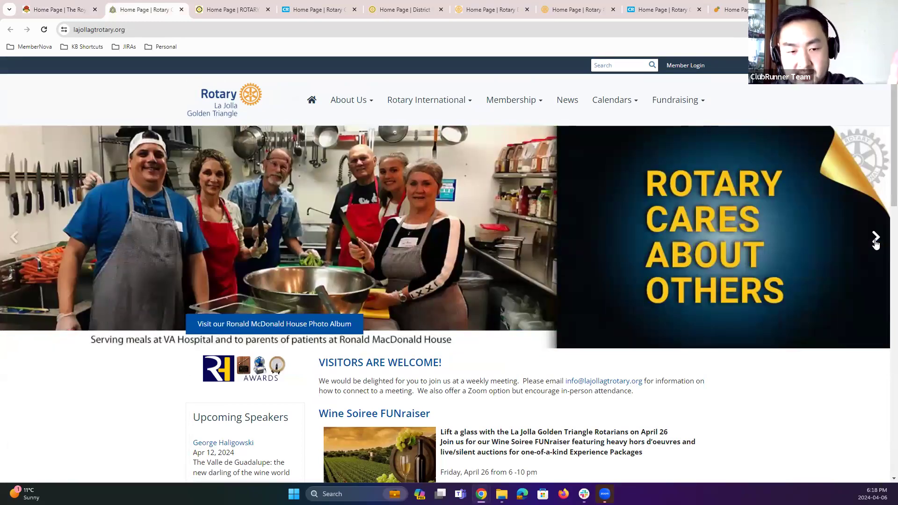
left_click(876, 244)
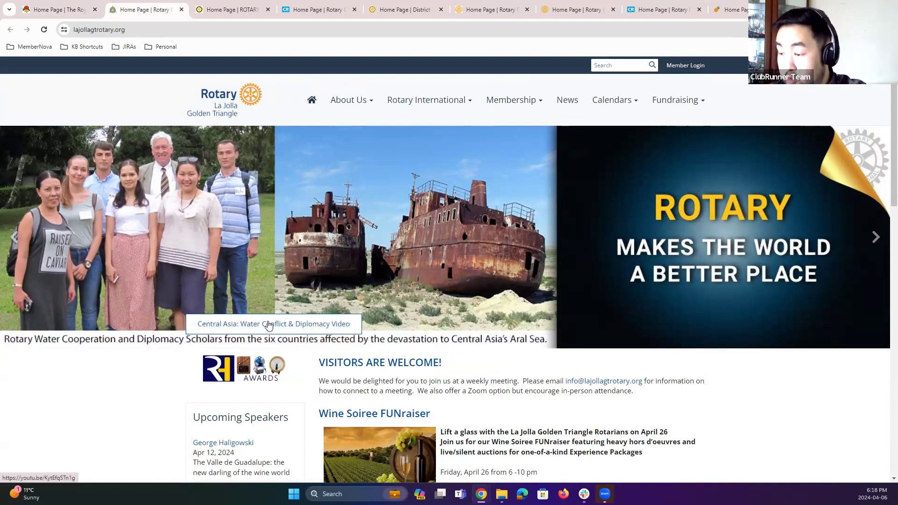
left_click(269, 325)
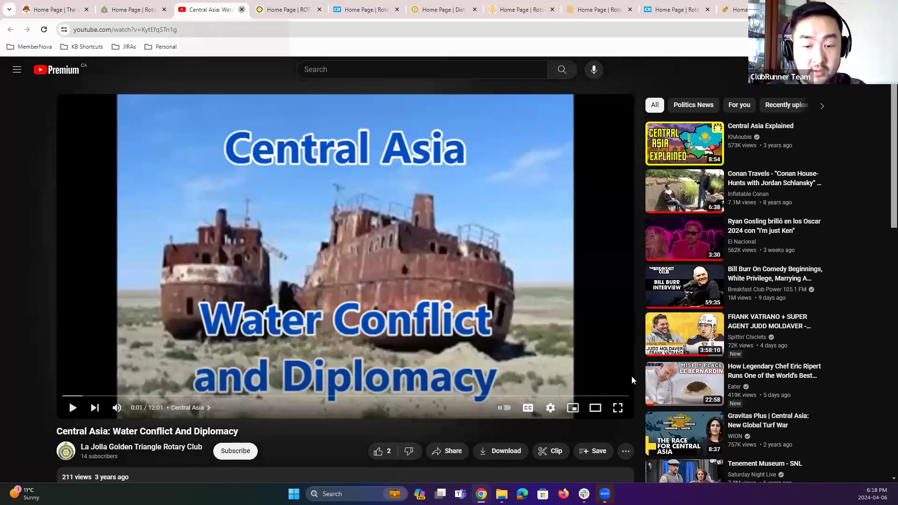
key("ctrl+w")
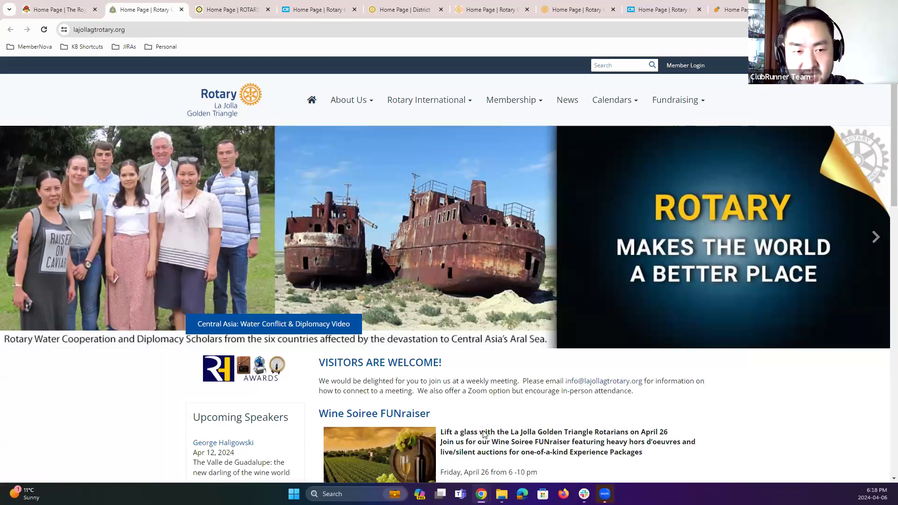
Step: Scroll through the La Jolla Golden Triangle home page content, including the Wine Soiree FUNraiser and calendar sections
scroll(587, 374, "down", 2)
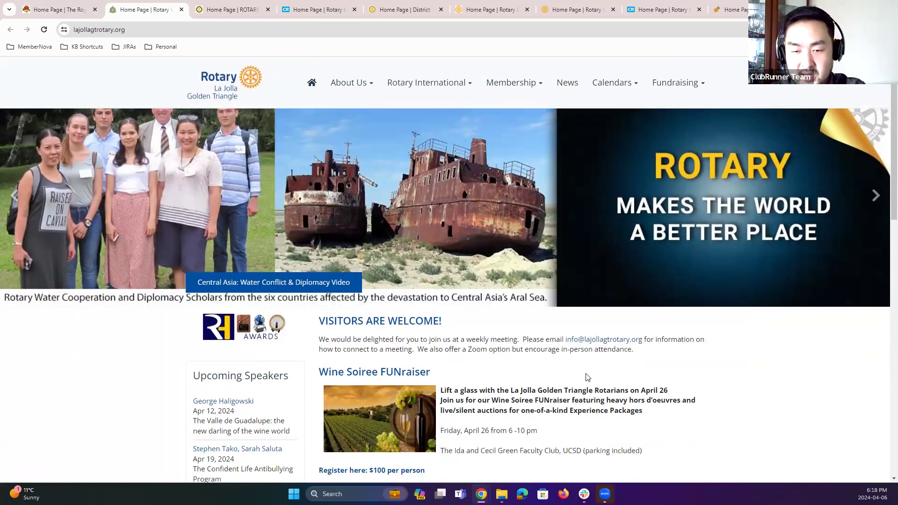
scroll(588, 377, "down", 2)
scroll(564, 347, "down", 2)
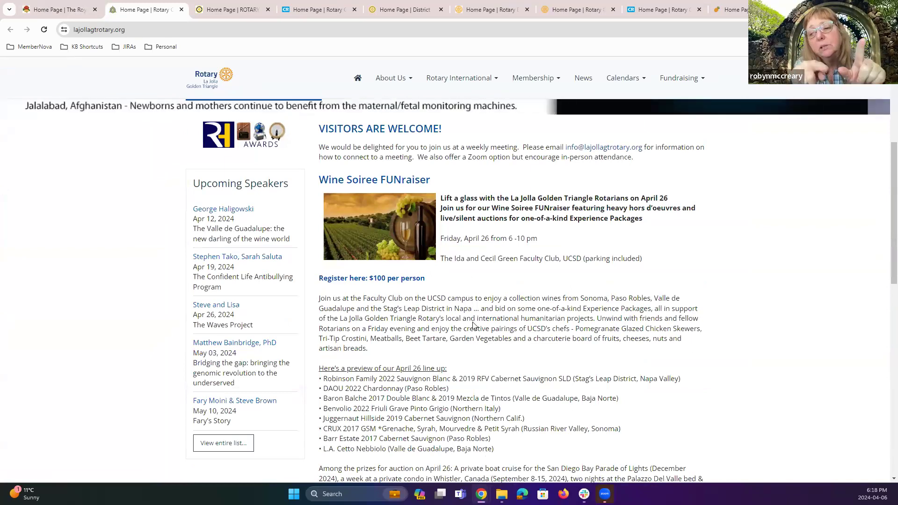
scroll(486, 355, "up", 5)
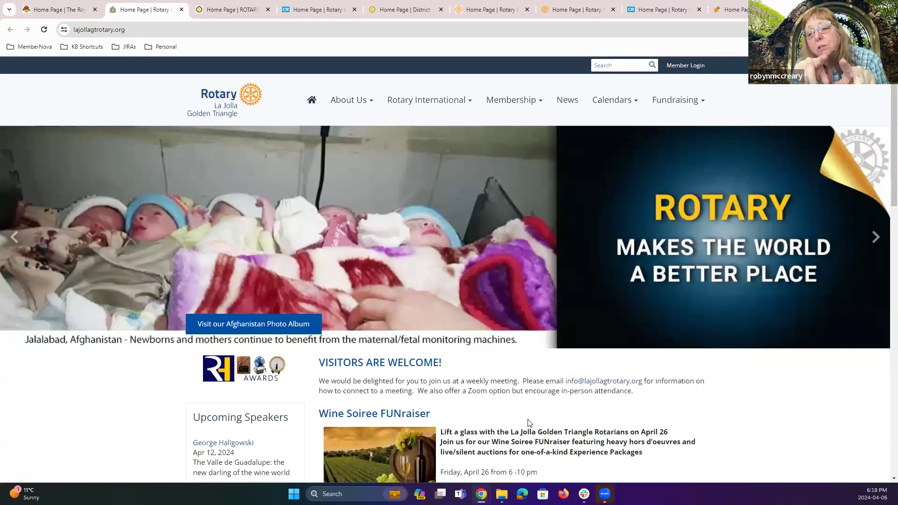
scroll(515, 418, "down", 1)
scroll(510, 418, "up", 1)
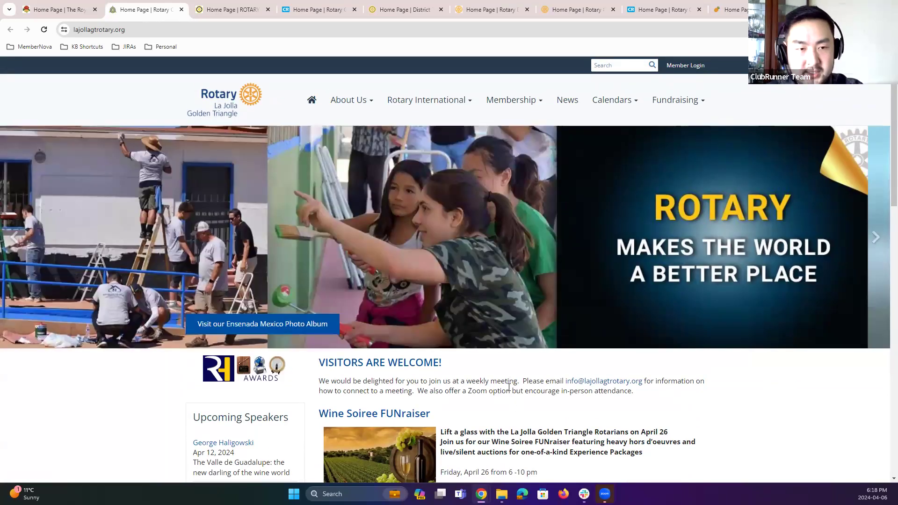
scroll(511, 397, "down", 6)
scroll(507, 418, "down", 6)
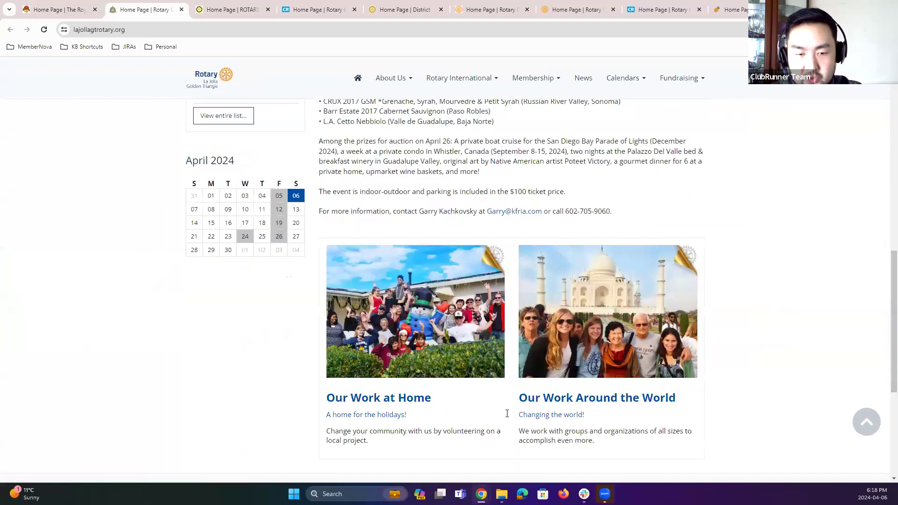
scroll(498, 416, "down", 5)
scroll(494, 398, "up", 15)
Step: Switch to the Rotary Club of Richmond site and advance through all its carousel slides
left_click(232, 11)
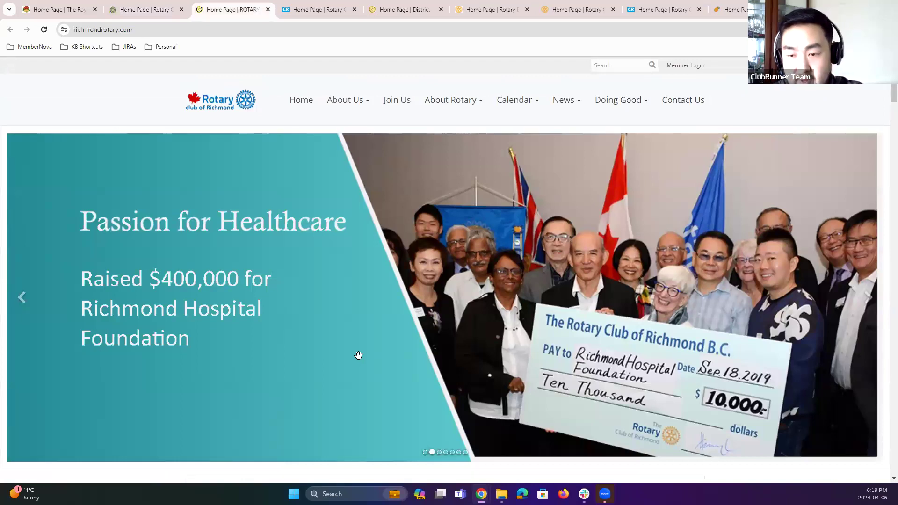
left_click(868, 299)
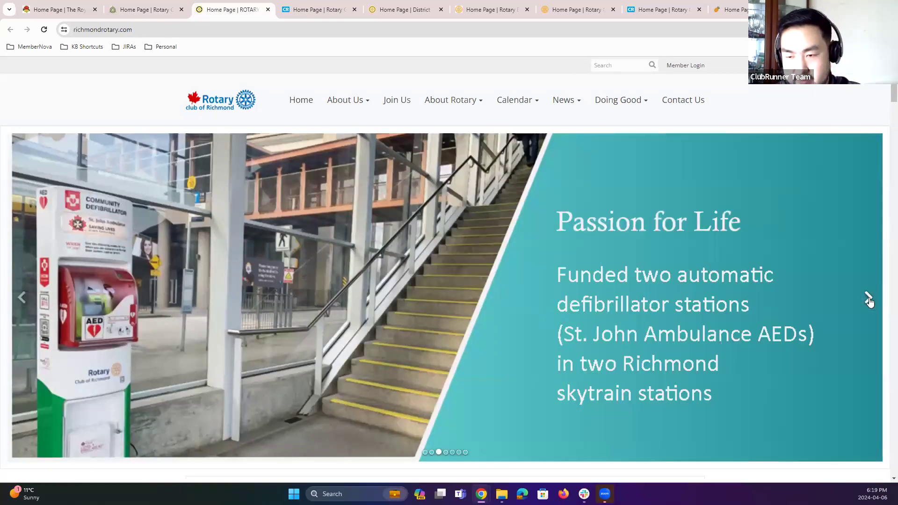
left_click(869, 299)
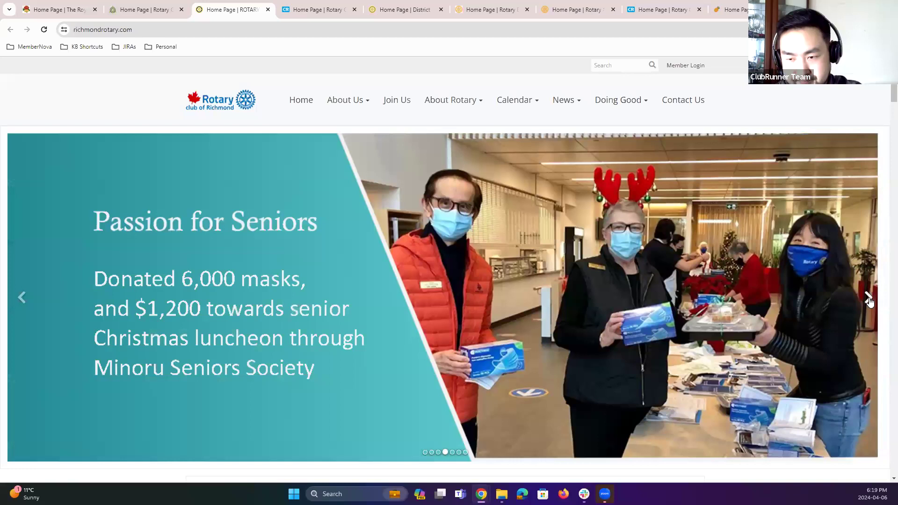
left_click(869, 299)
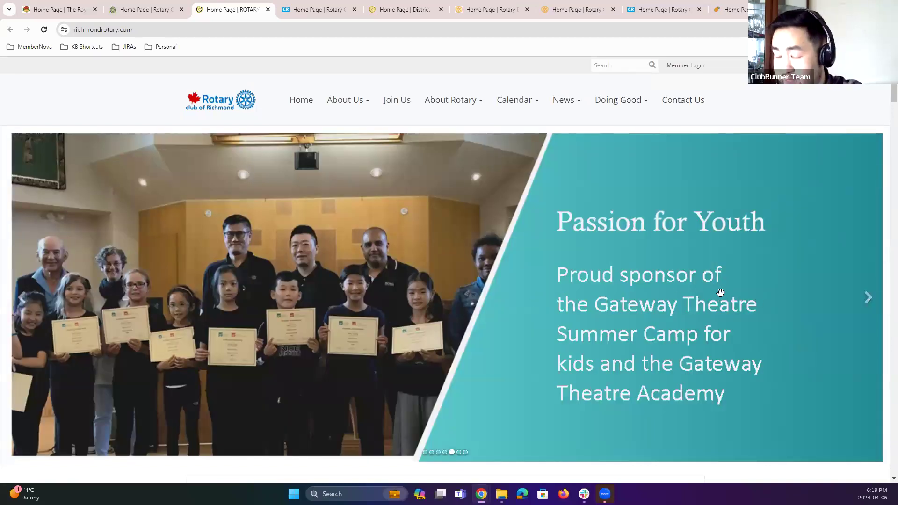
left_click(869, 298)
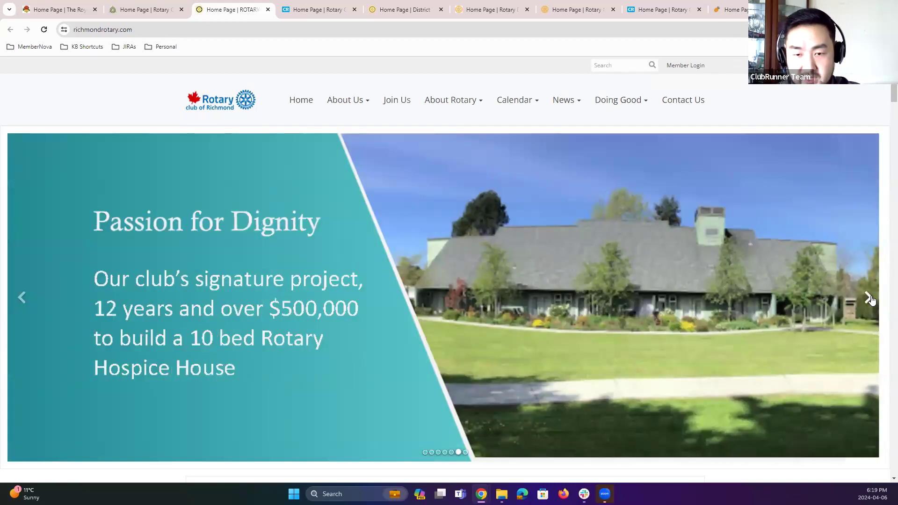
left_click(870, 300)
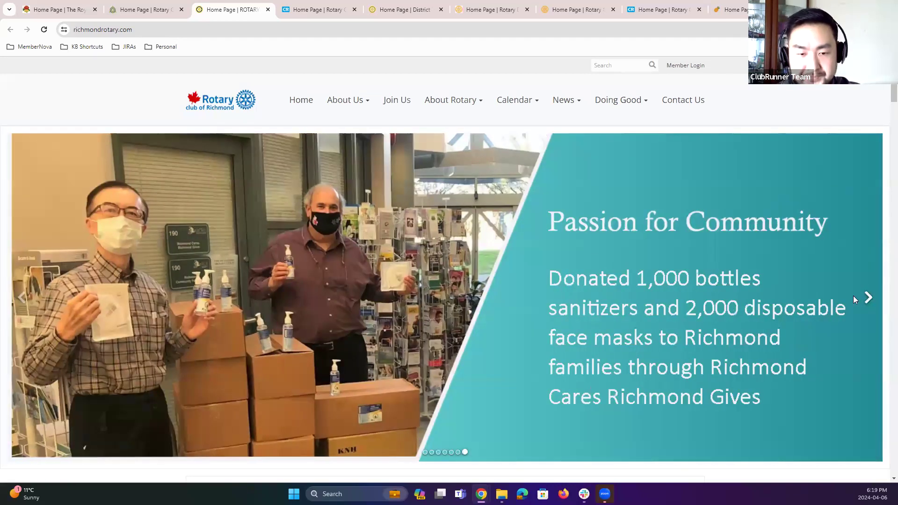
left_click(855, 298)
Step: Scroll through the Richmond home page news and sponsor section, then return to the top
scroll(851, 303, "down", 4)
scroll(847, 302, "down", 10)
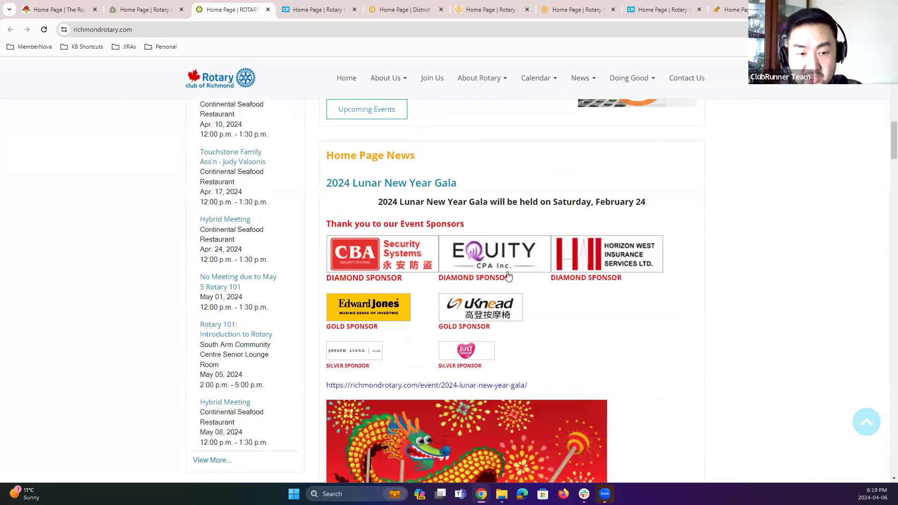
scroll(723, 321, "down", 2)
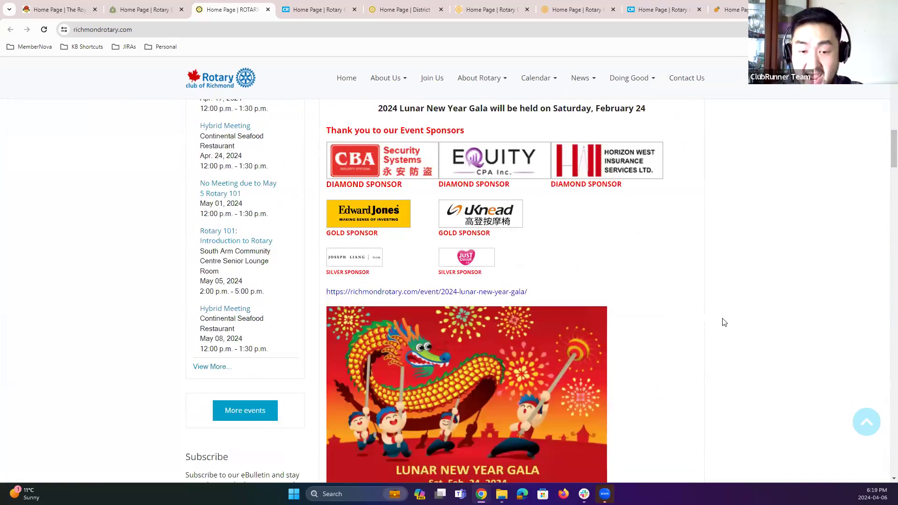
scroll(651, 340, "up", 1)
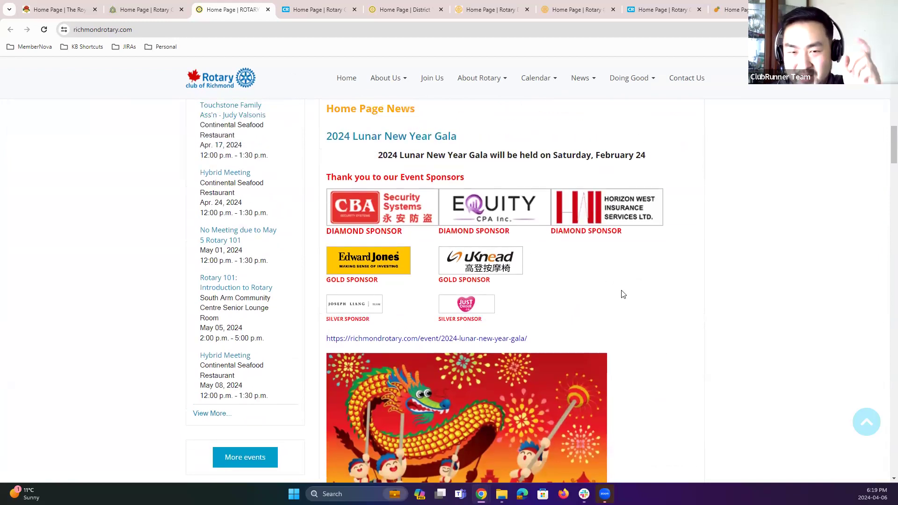
scroll(628, 294, "down", 9)
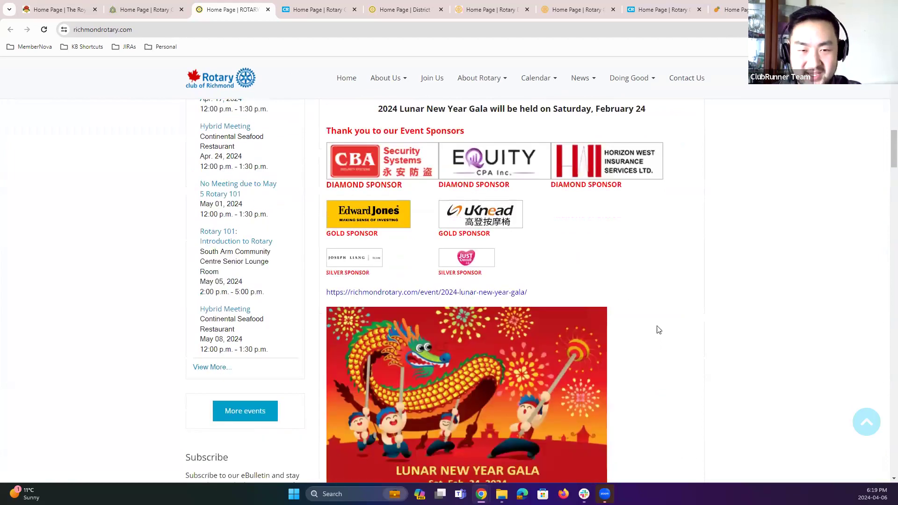
scroll(655, 335, "down", 4)
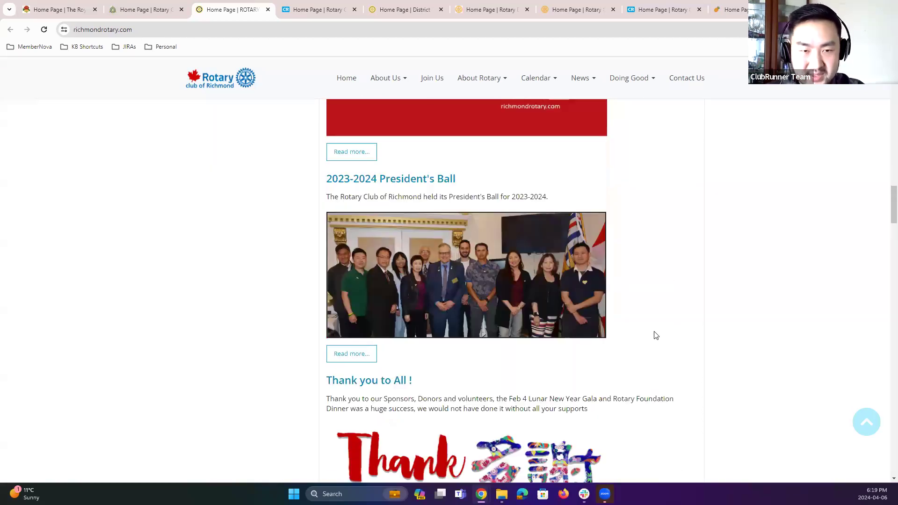
scroll(655, 335, "up", 15)
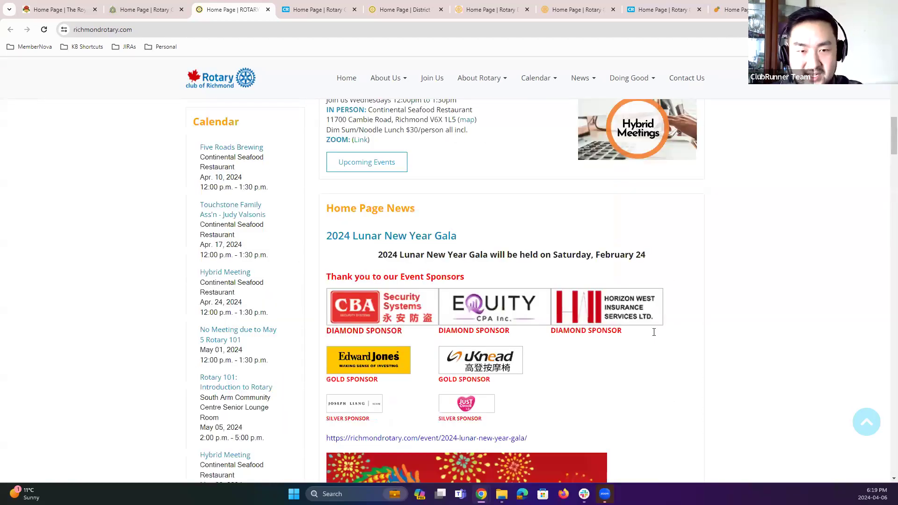
scroll(531, 194, "up", 7)
scroll(311, 26, "up", 6)
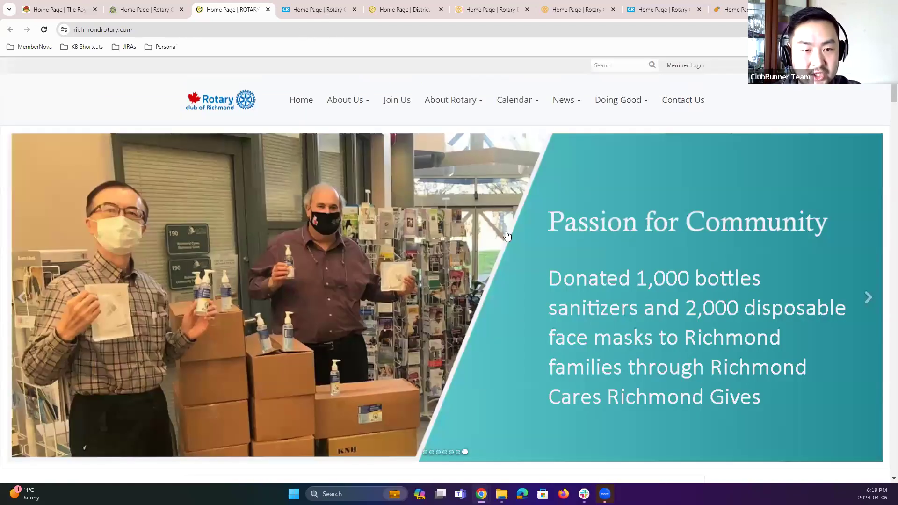
Step: Switch to the Rotary Club of Castro Valley site and scroll through its home page sections
left_click(324, 12)
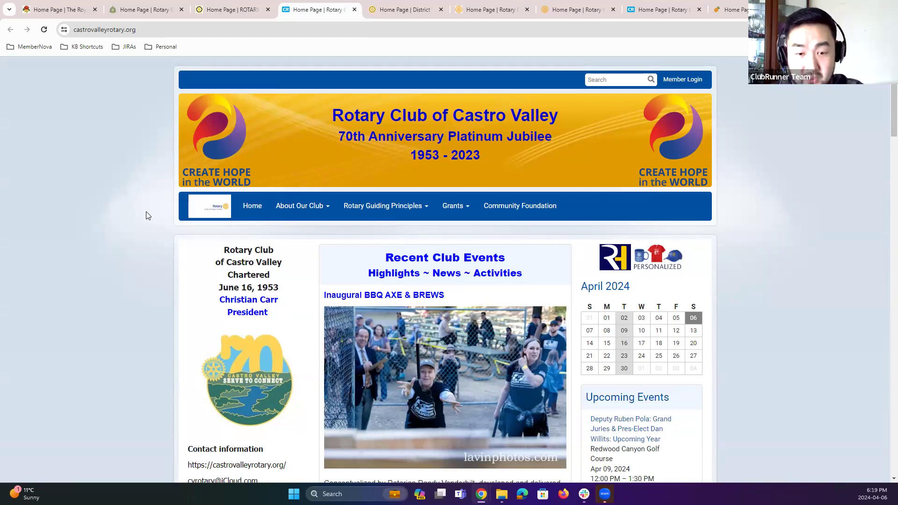
scroll(146, 211, "down", 2)
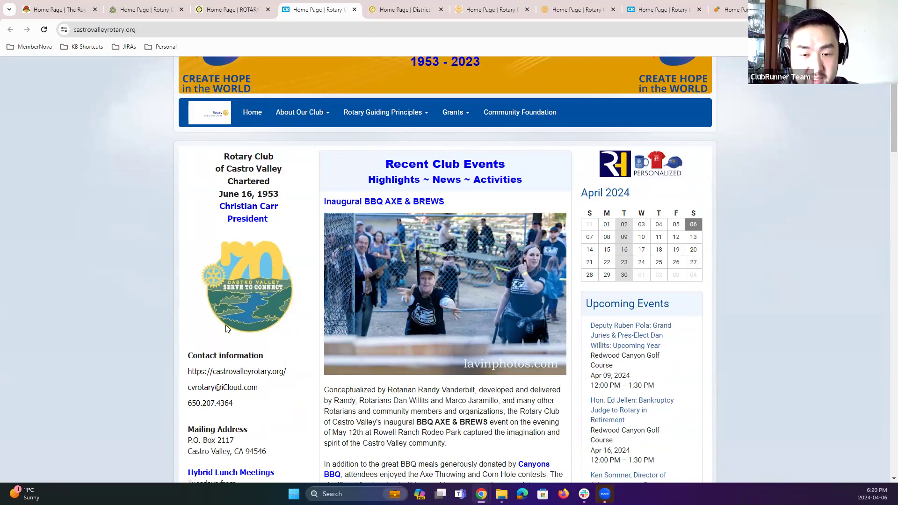
scroll(303, 296, "down", 3)
scroll(268, 265, "up", 4)
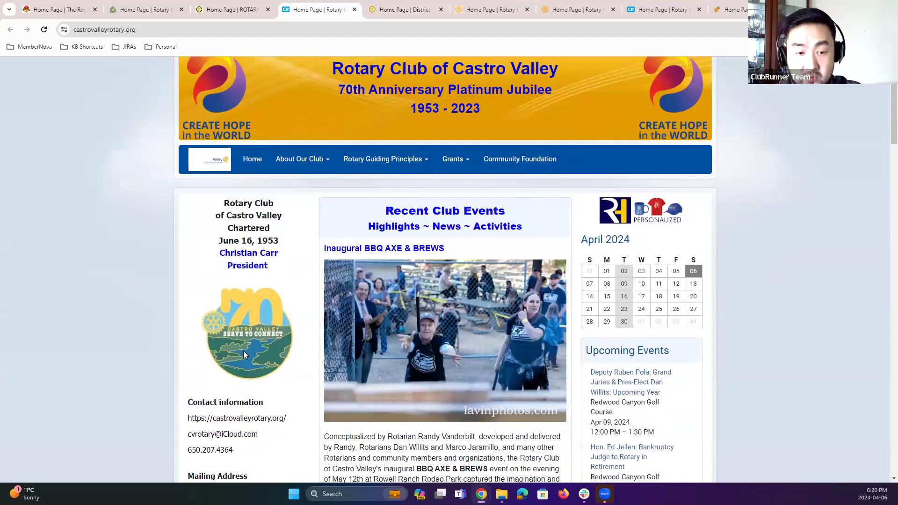
scroll(423, 339, "down", 3)
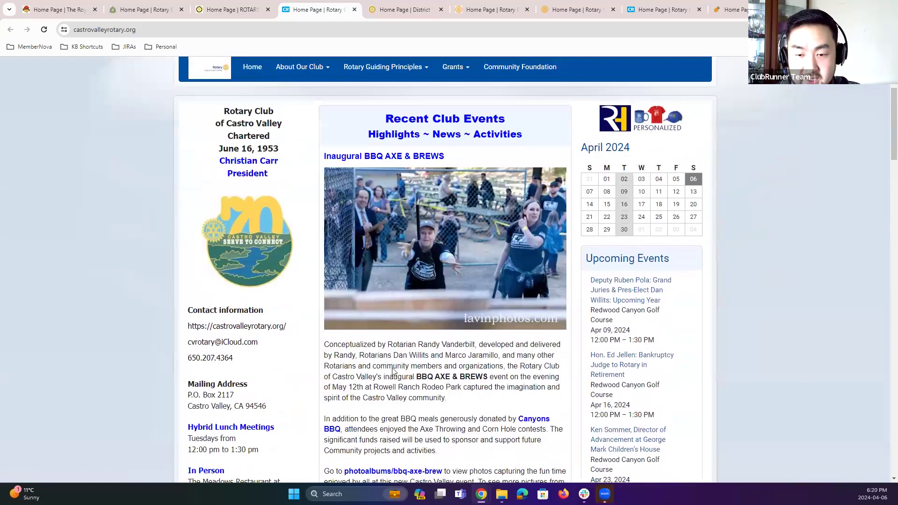
scroll(426, 332, "down", 4)
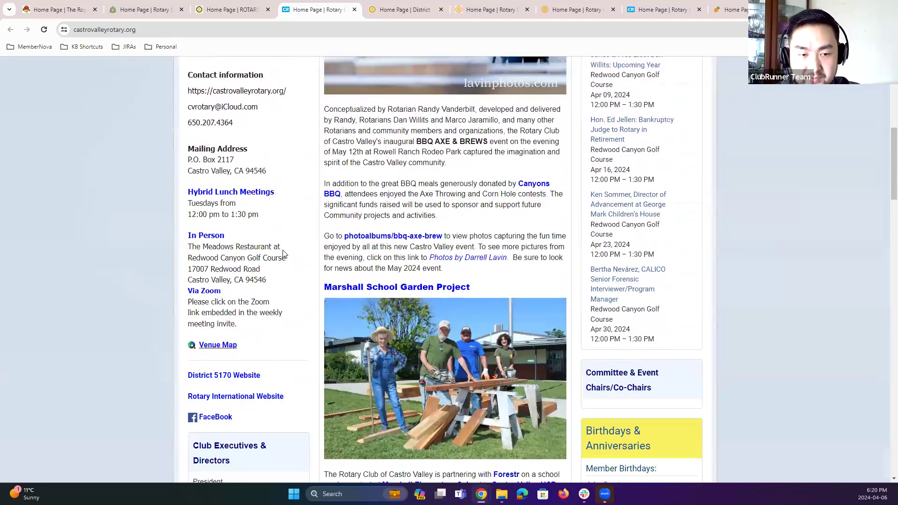
scroll(437, 335, "down", 1)
scroll(438, 335, "down", 4)
scroll(637, 227, "down", 2)
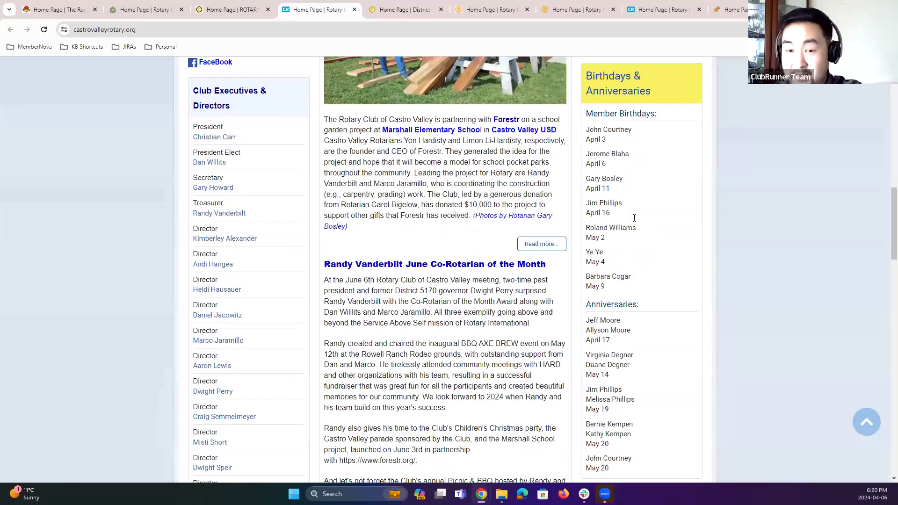
scroll(628, 187, "up", 1)
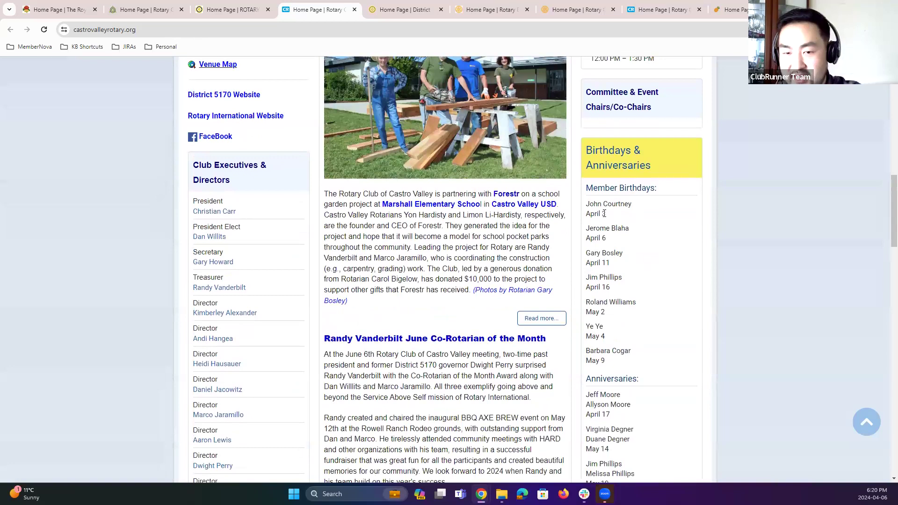
Step: Scroll through the Castro Valley executives, birthdays and anniversaries sections, then return to the top of the page
scroll(645, 256, "down", 4)
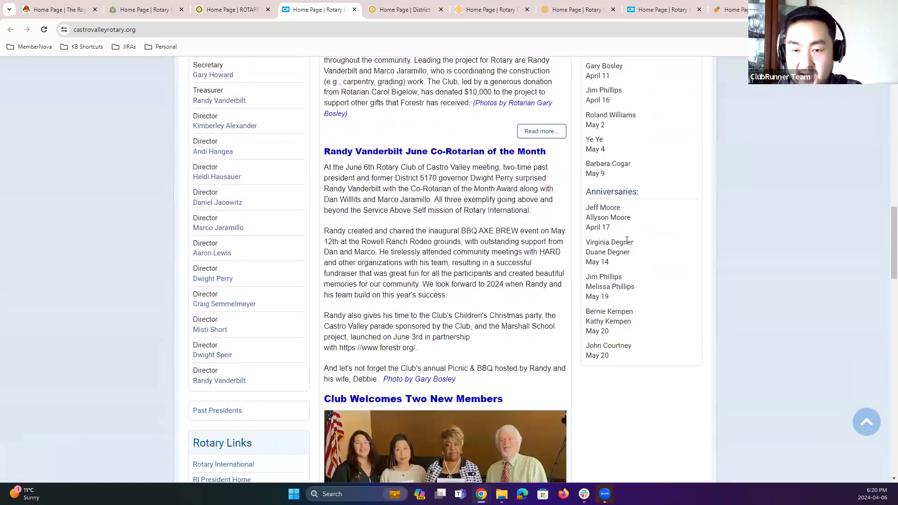
scroll(500, 313, "down", 1)
scroll(457, 317, "down", 3)
scroll(528, 380, "up", 8)
scroll(473, 227, "up", 13)
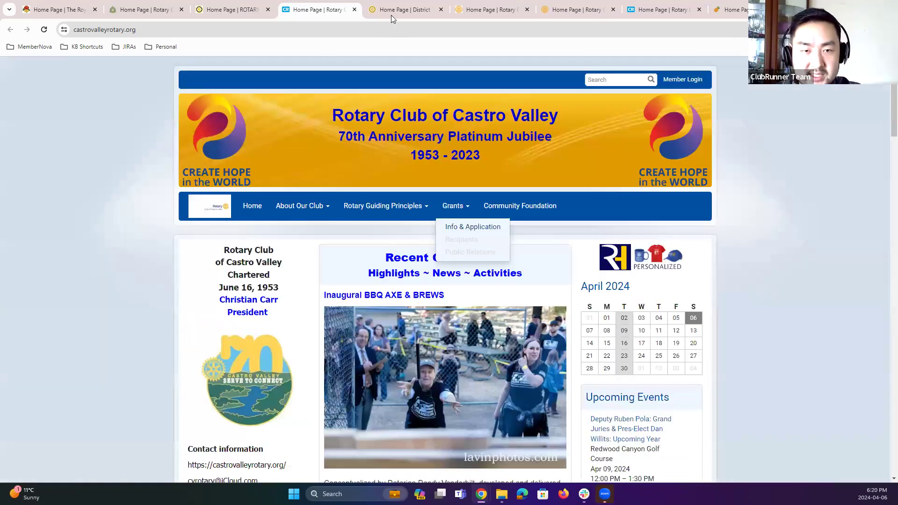
Step: Switch to the Rotary District 7070 site and advance its hero banner carousel to the next slide
left_click(391, 15)
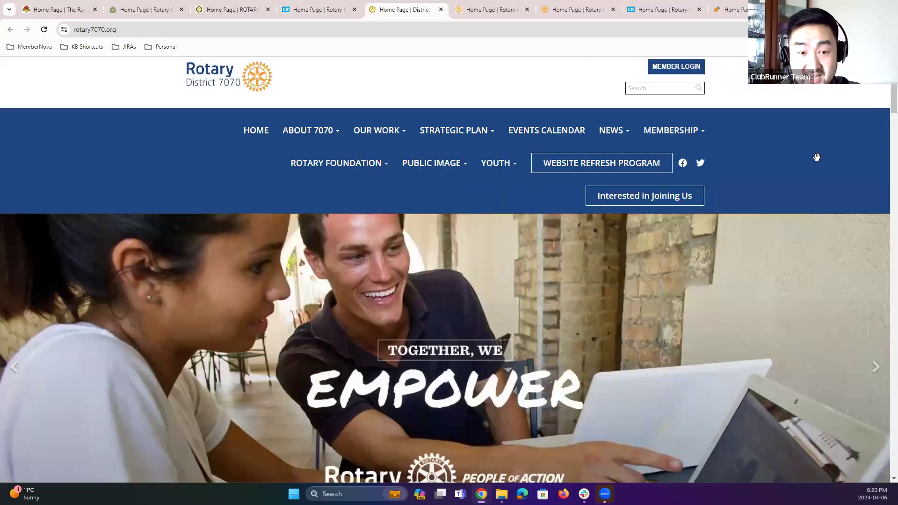
scroll(795, 196, "down", 4)
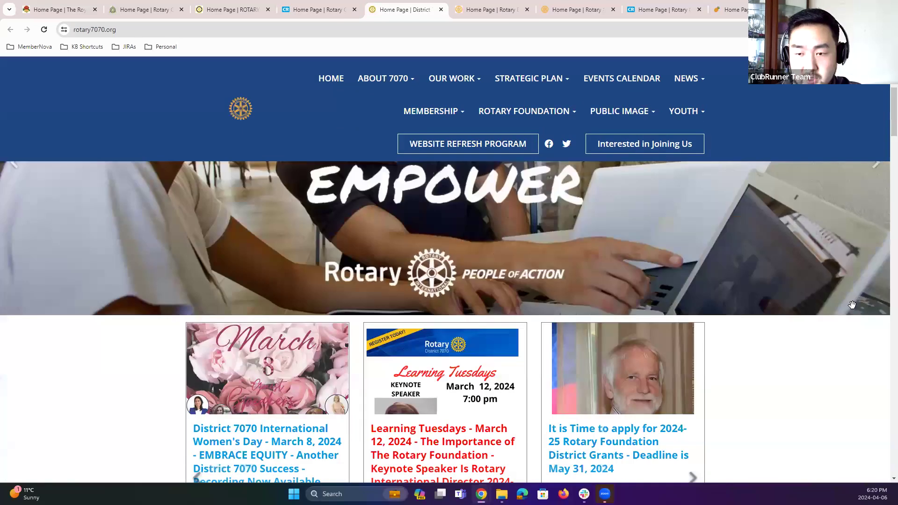
scroll(873, 283, "up", 2)
left_click(874, 274)
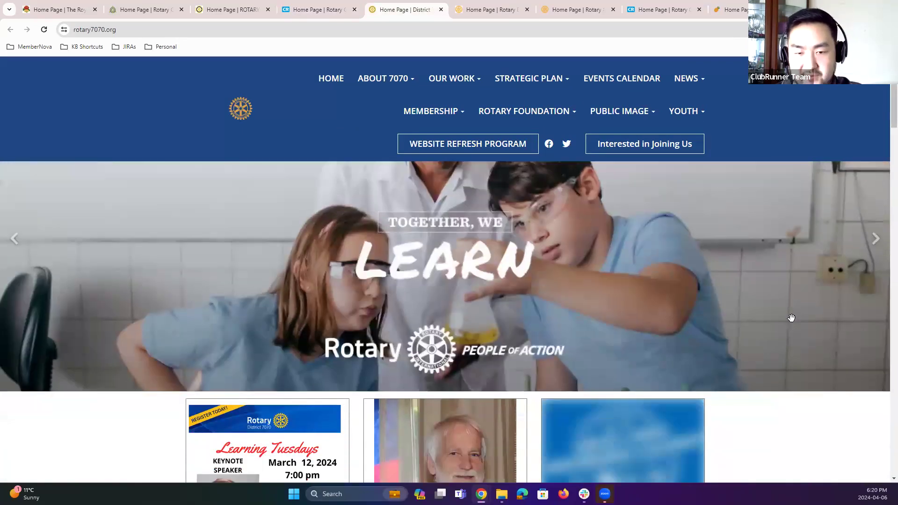
Step: Scroll down to the District 7070 news carousel and page forward through its story cards
scroll(767, 316, "down", 4)
scroll(682, 316, "down", 2)
left_click(683, 311)
left_click(683, 311)
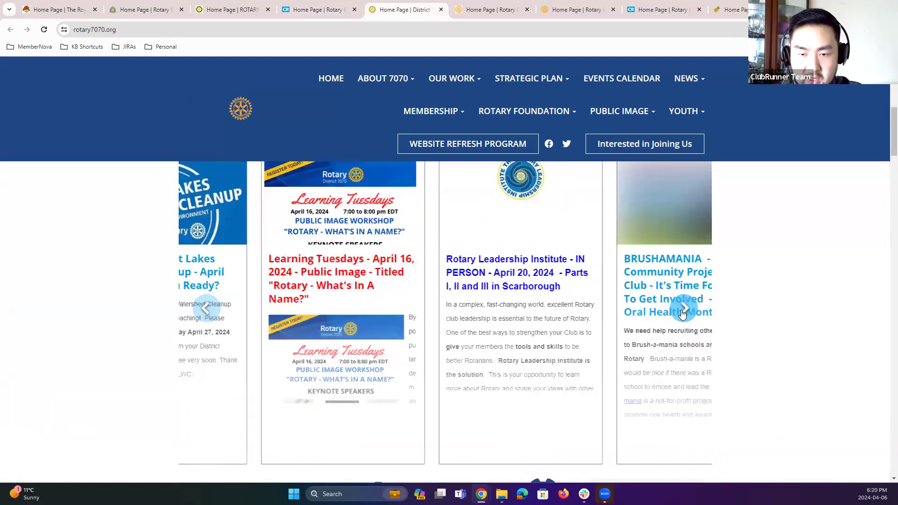
left_click(683, 314)
left_click(683, 310)
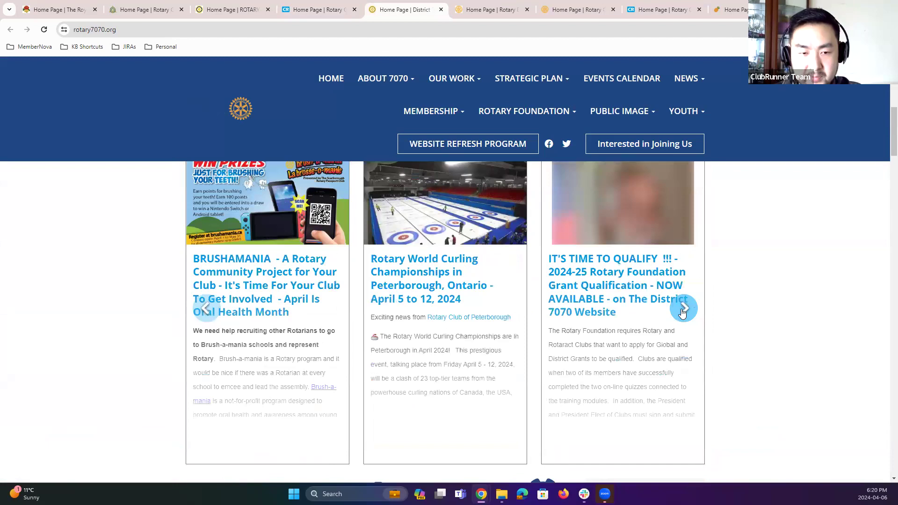
left_click(683, 309)
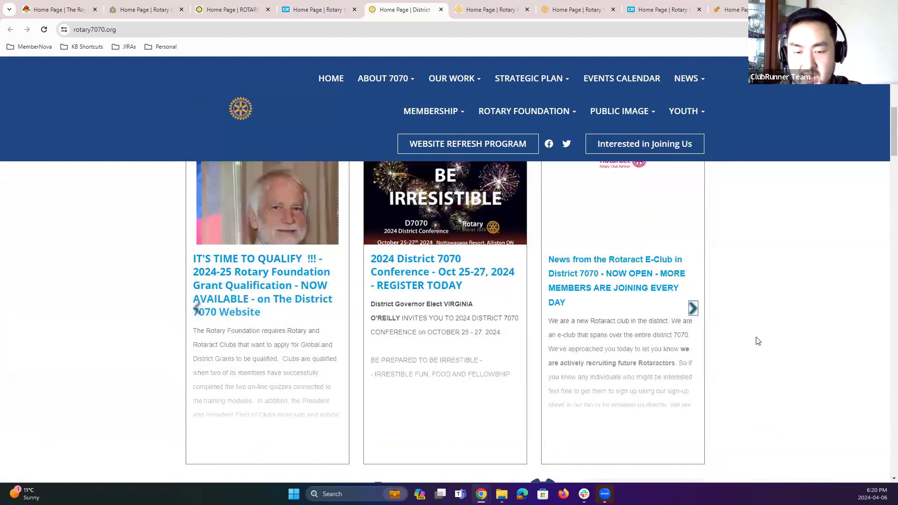
scroll(757, 341, "down", 8)
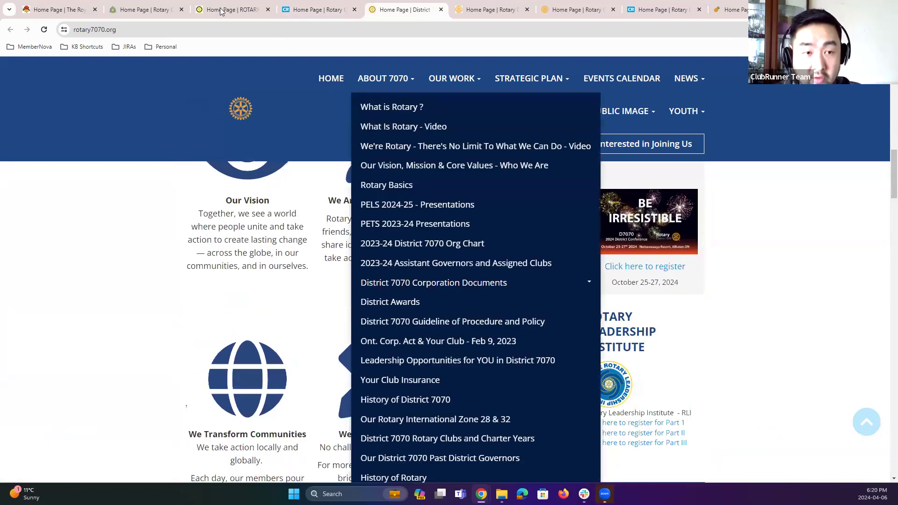
left_click(227, 9)
left_click(139, 5)
left_click(62, 5)
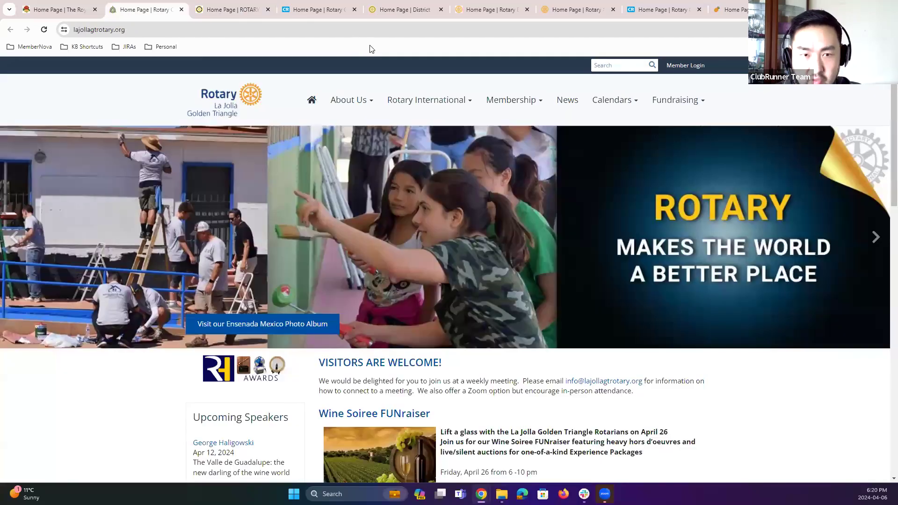
left_click(329, 10)
left_click(389, 12)
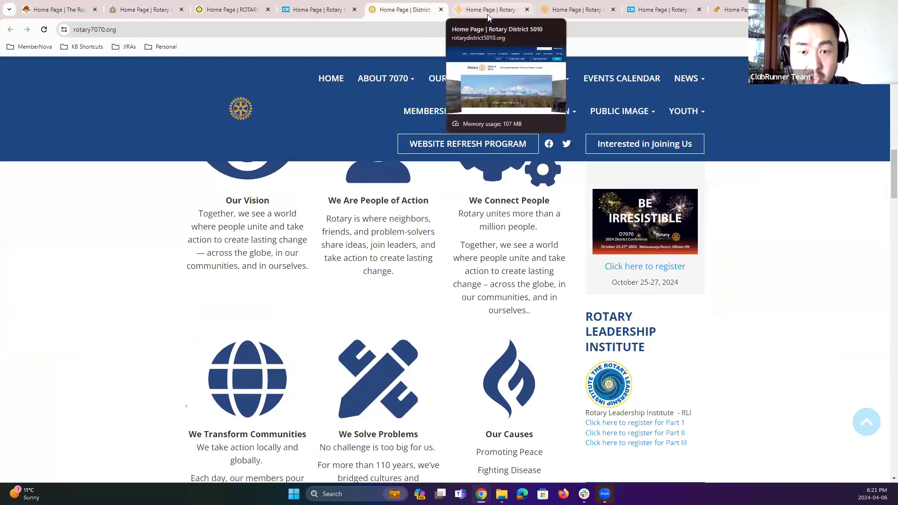
Step: Scroll through the District 7070 vision and conference sections, then return to the top of the page
scroll(767, 367, "down", 5)
scroll(756, 365, "down", 5)
scroll(756, 369, "up", 5)
scroll(758, 373, "up", 10)
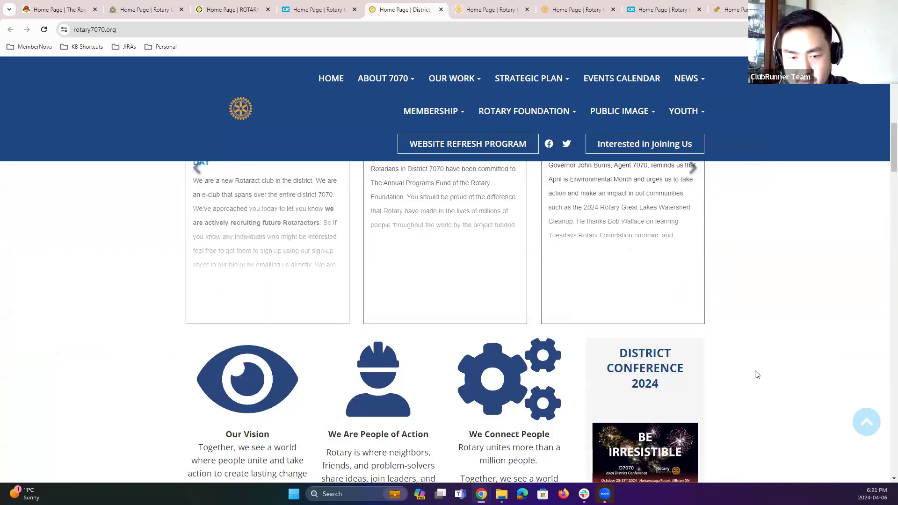
scroll(757, 375, "up", 3)
scroll(757, 375, "up", 6)
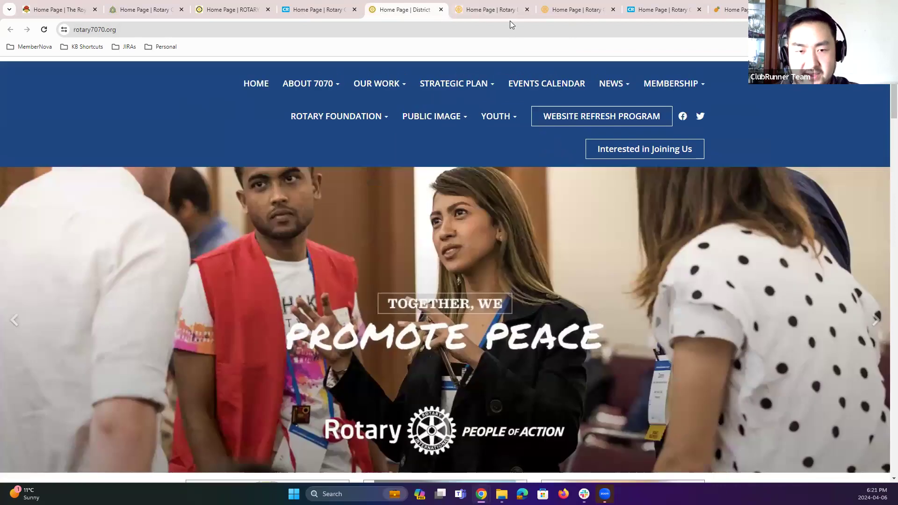
Step: Switch to the Rotary District 5010 site and advance through all of its Alaska carousel slides
left_click(497, 12)
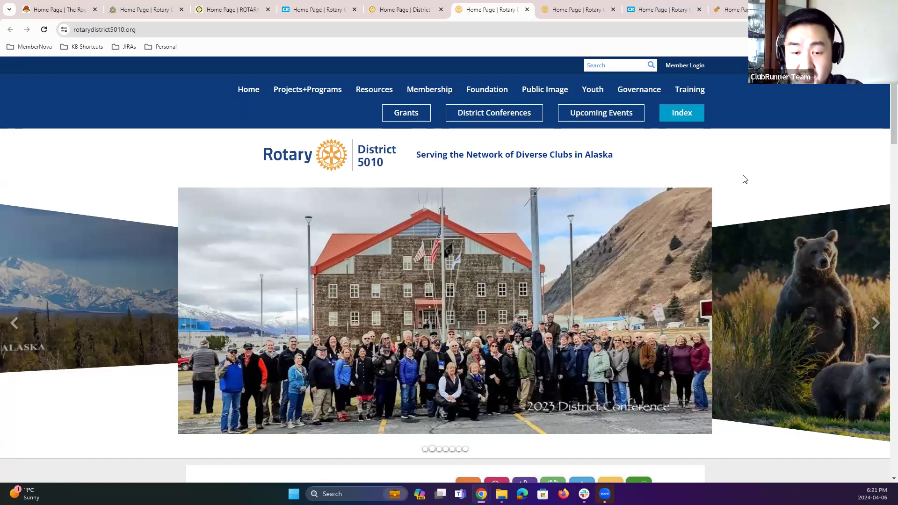
scroll(738, 178, "down", 1)
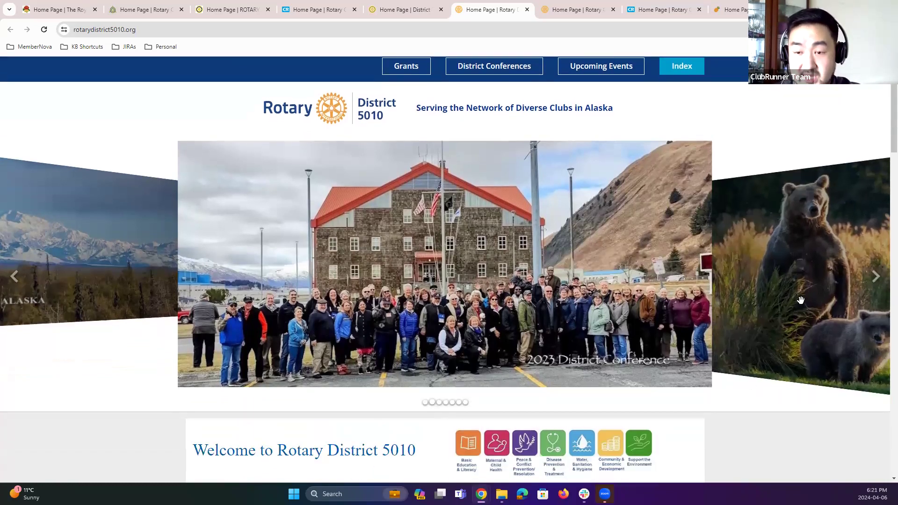
left_click(875, 276)
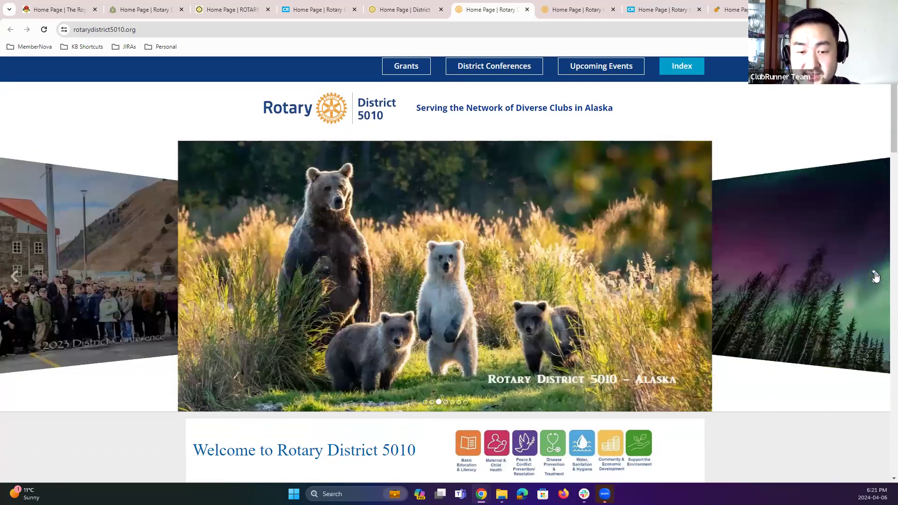
left_click(875, 276)
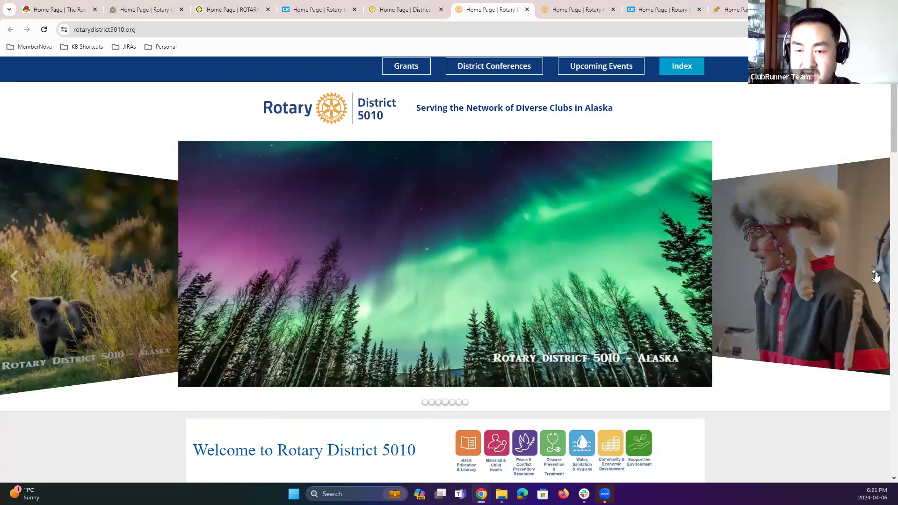
left_click(394, 11)
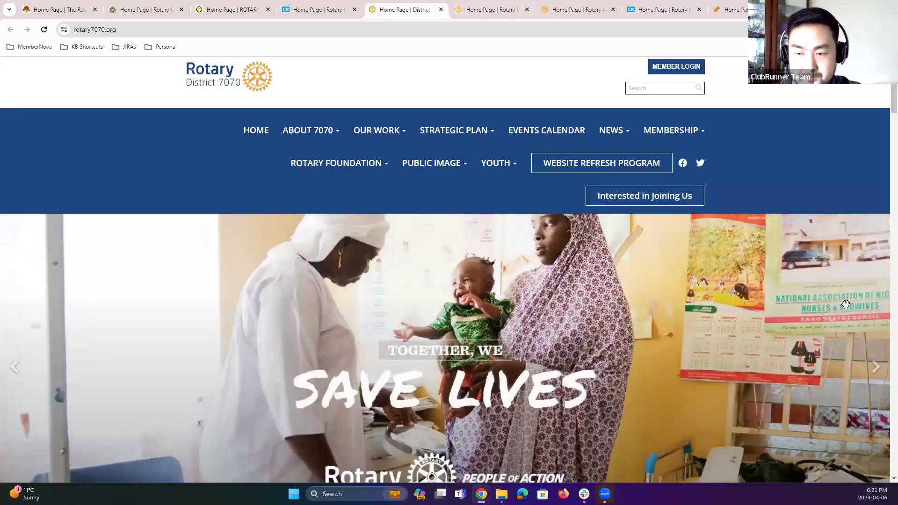
key("ctrl+Tab")
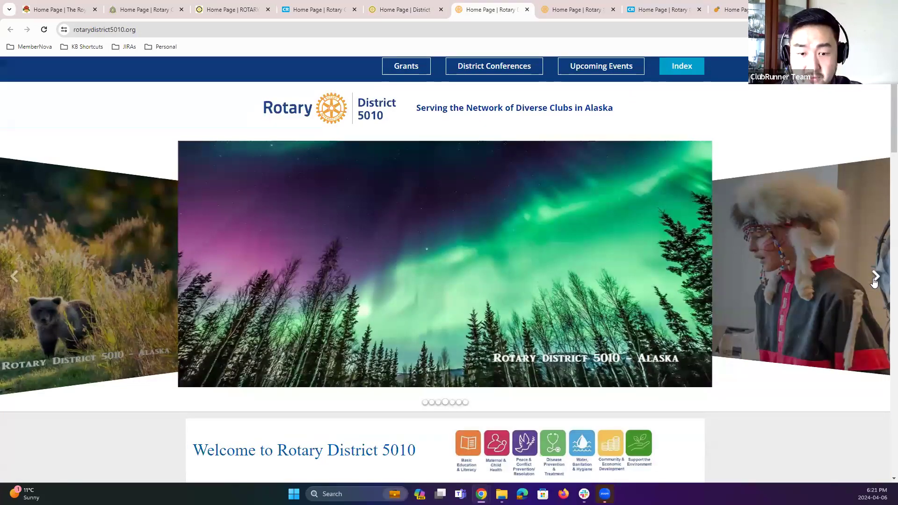
left_click(874, 281)
left_click(874, 281)
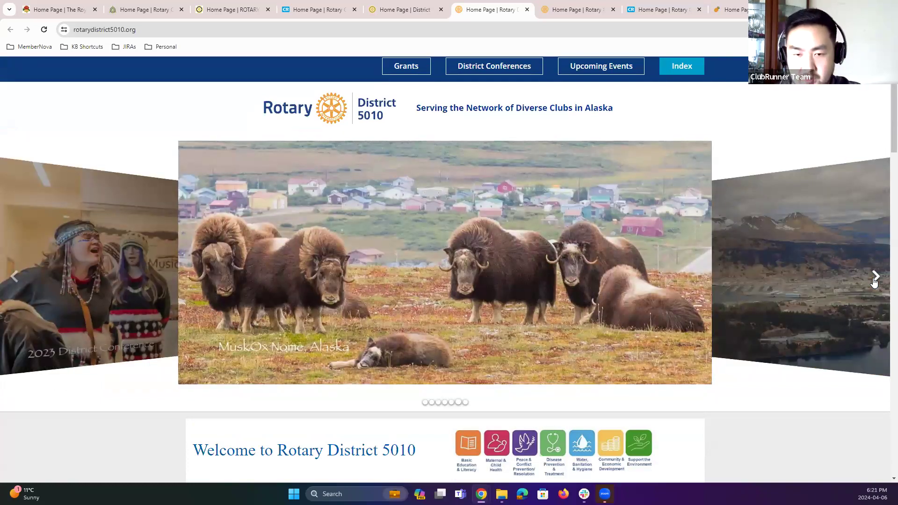
left_click(874, 281)
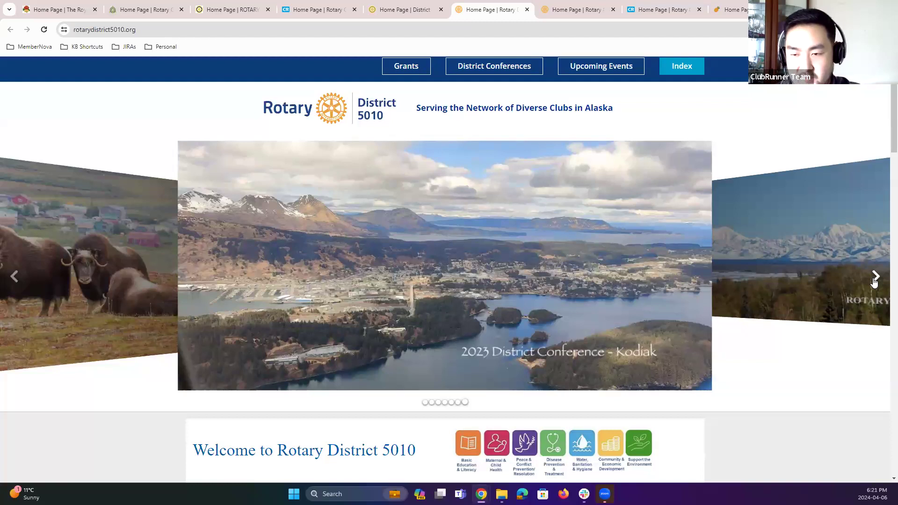
left_click(874, 281)
Step: Scroll through the District 5010 welcome, contact and top stories sections, then return to the top
scroll(668, 388, "down", 2)
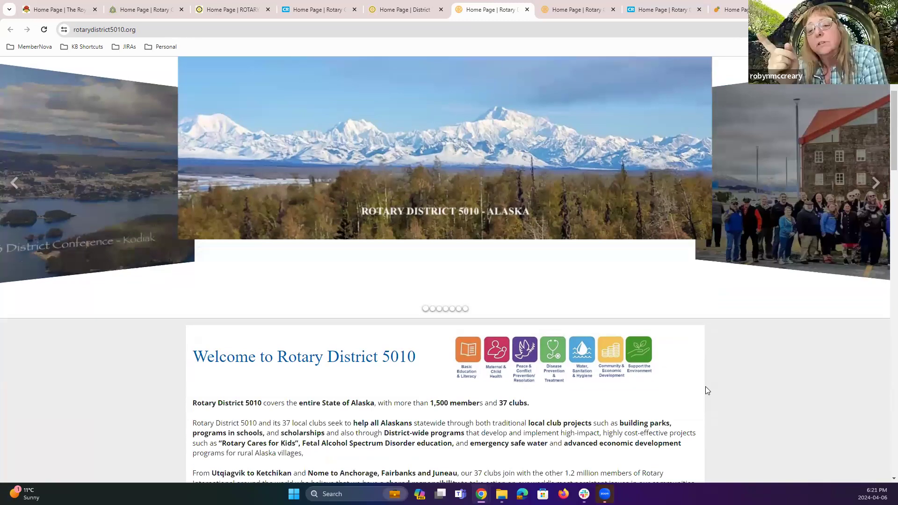
scroll(753, 371, "down", 5)
scroll(743, 369, "up", 7)
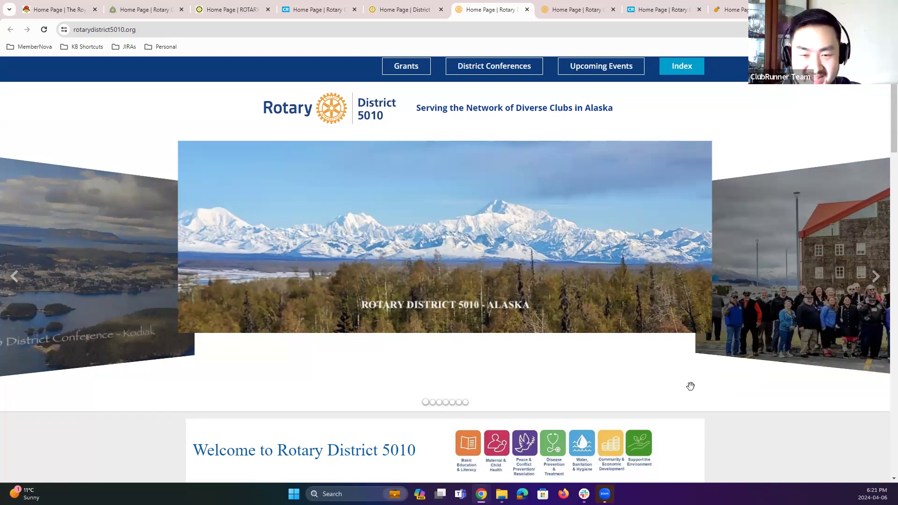
scroll(716, 391, "down", 5)
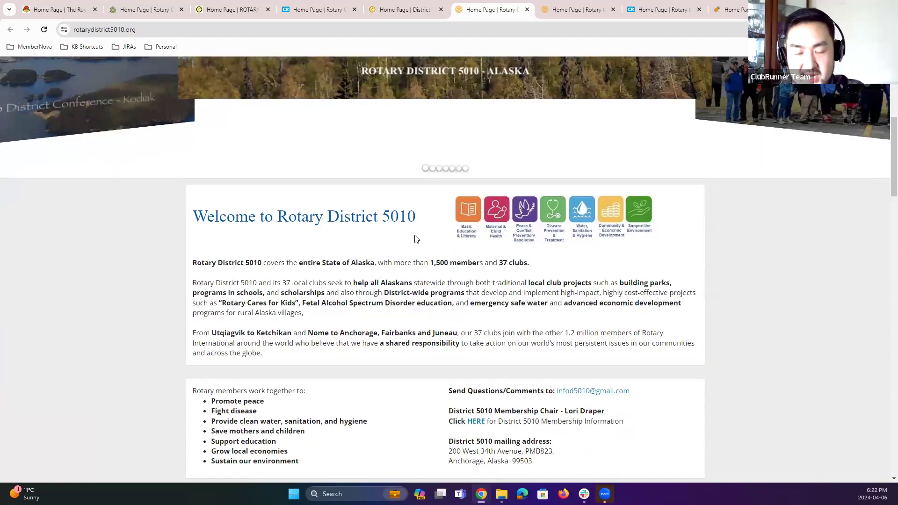
scroll(395, 230, "down", 3)
scroll(457, 254, "up", 2)
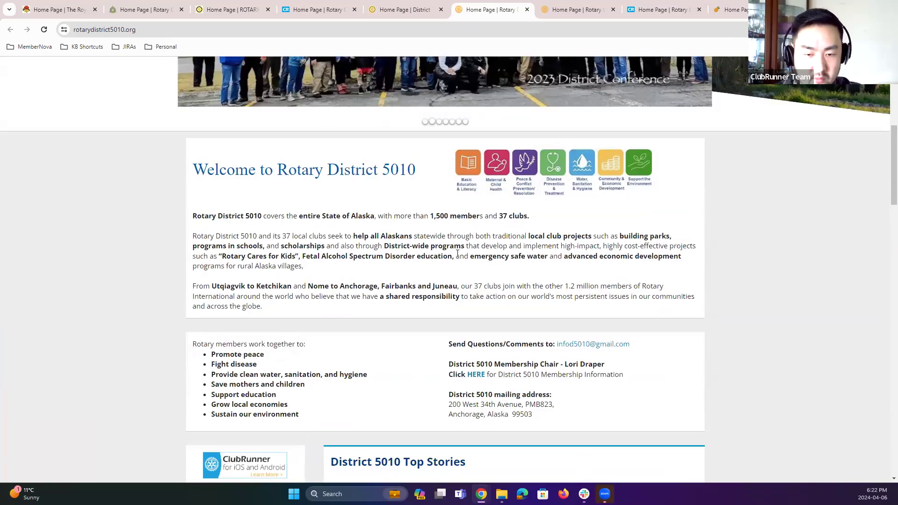
scroll(456, 255, "down", 7)
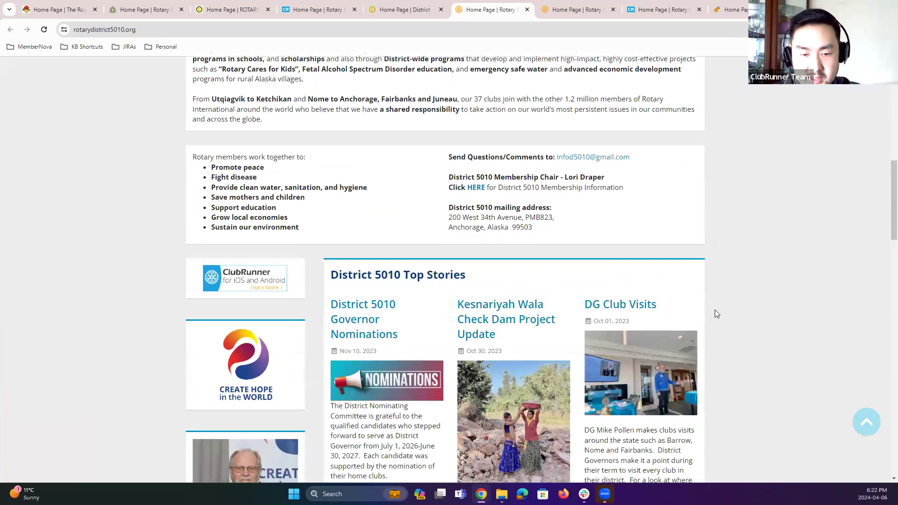
scroll(725, 346, "up", 6)
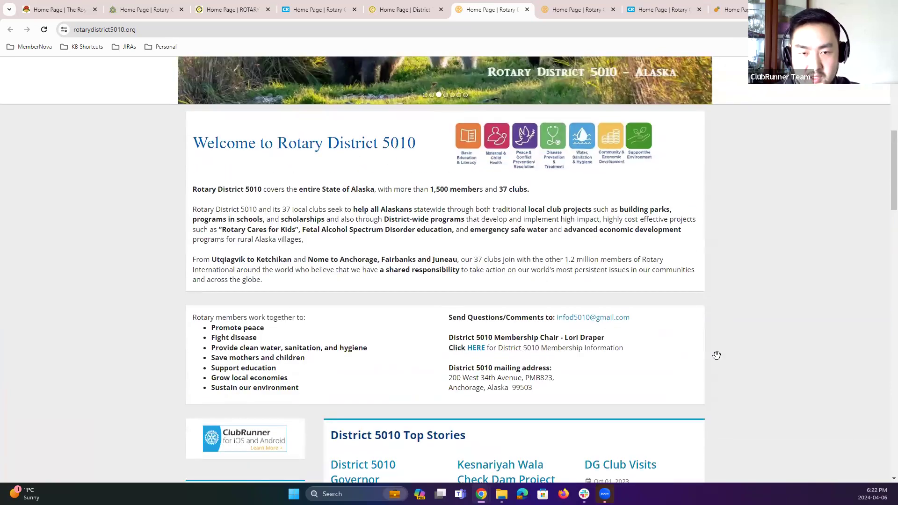
scroll(716, 355, "up", 3)
scroll(524, 161, "up", 5)
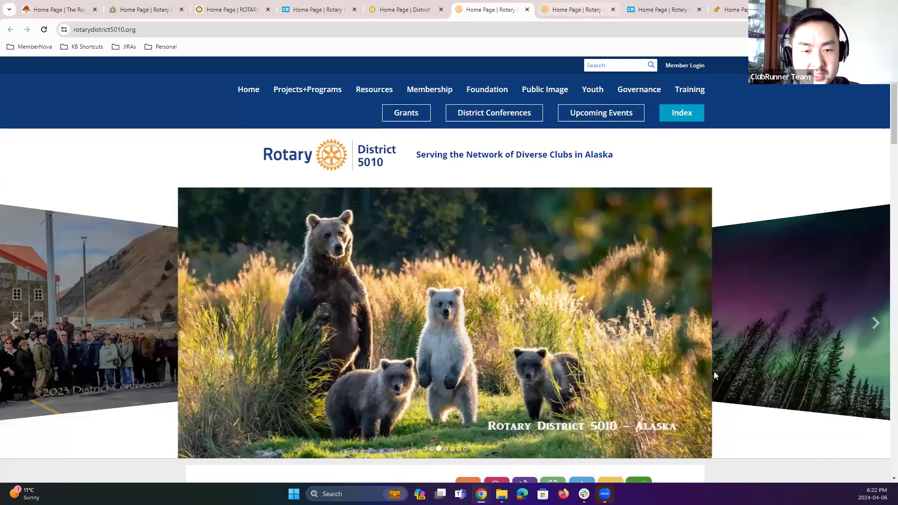
Step: Switch to the Rotary Club of Po'ipu Beach site, accept its cookie notice, and scroll through the welcome message
key("ctrl+Tab")
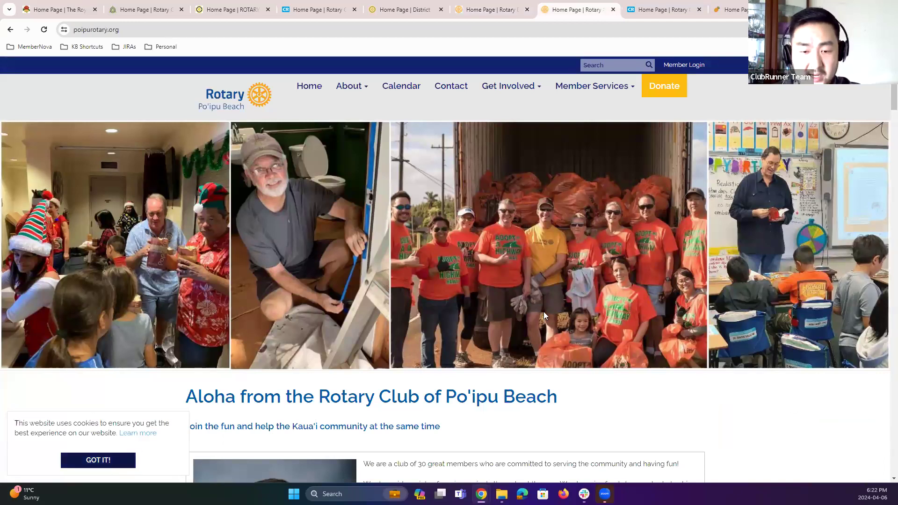
left_click(117, 465)
scroll(781, 344, "down", 2)
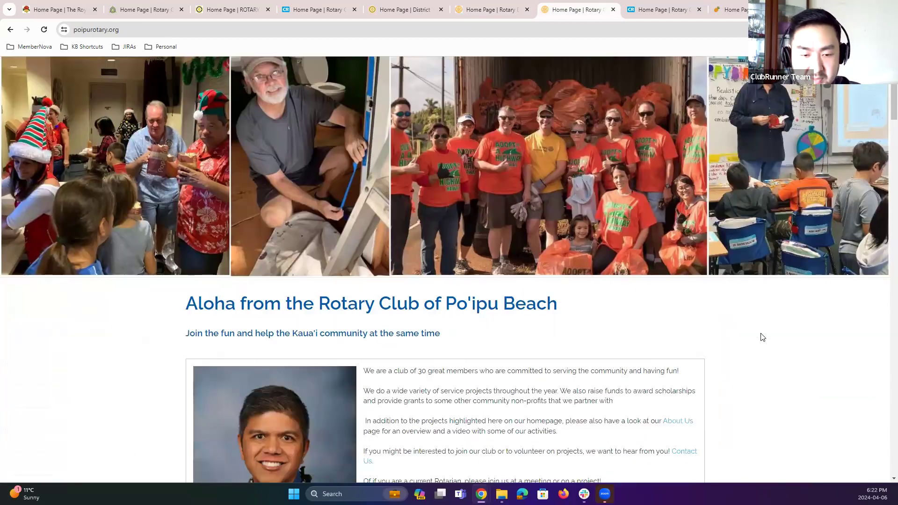
scroll(867, 224, "up", 2)
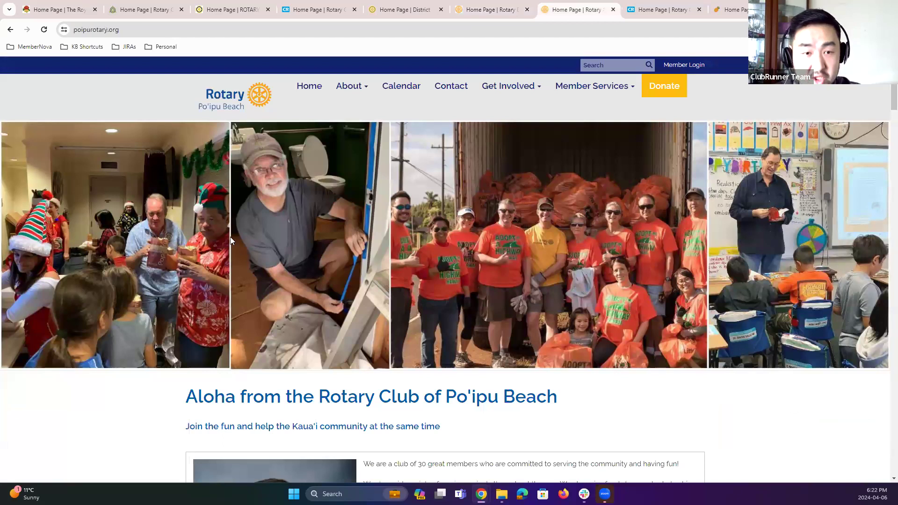
scroll(721, 333, "down", 1)
scroll(399, 340, "down", 2)
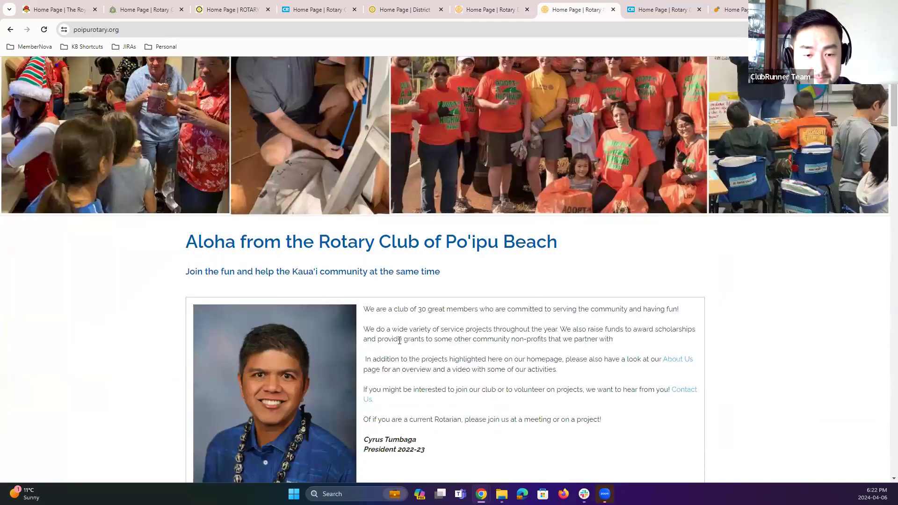
scroll(326, 344, "down", 2)
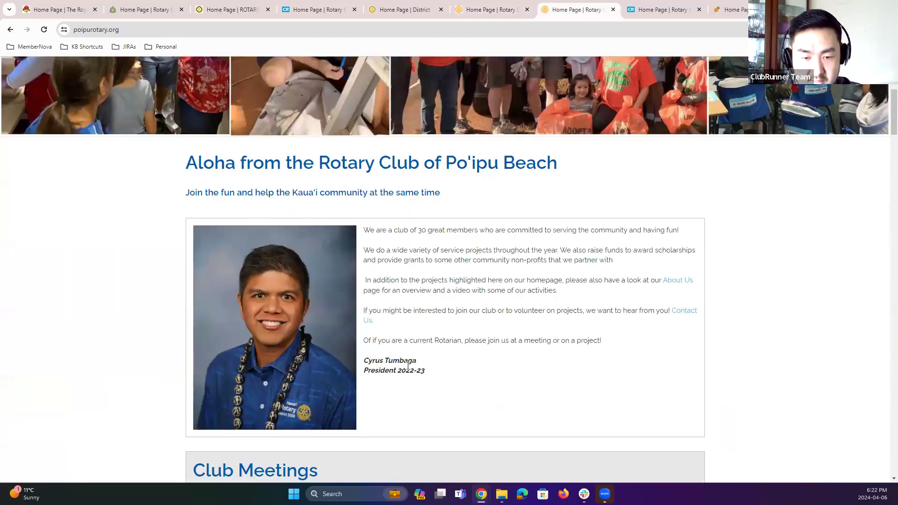
scroll(438, 365, "down", 3)
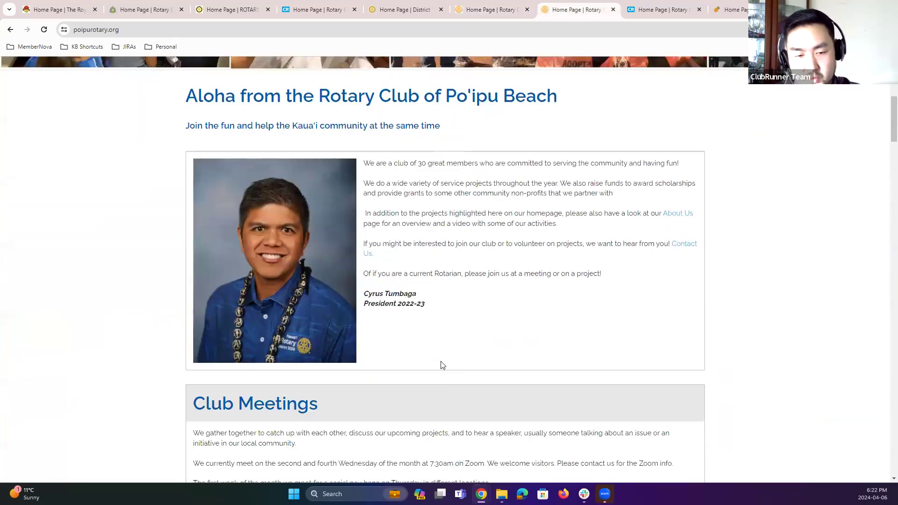
scroll(468, 327, "up", 3)
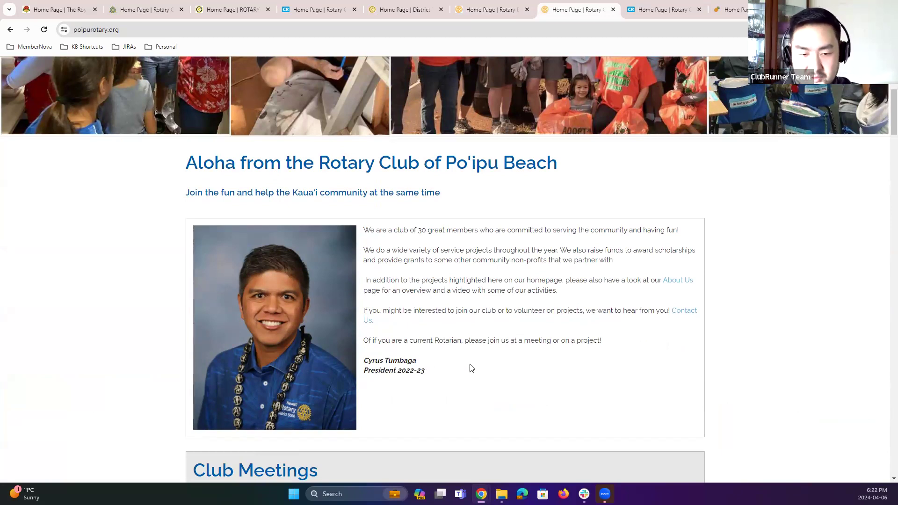
Step: Scroll through the Po'ipu Beach upcoming events, calendar and recent projects, then return to the top of the page
scroll(471, 367, "down", 7)
scroll(309, 304, "down", 4)
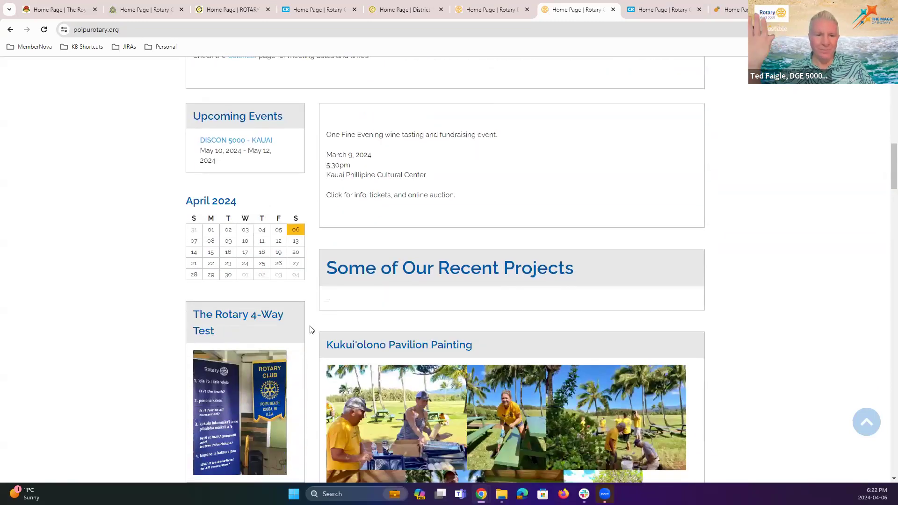
scroll(310, 330, "down", 2)
scroll(308, 331, "down", 4)
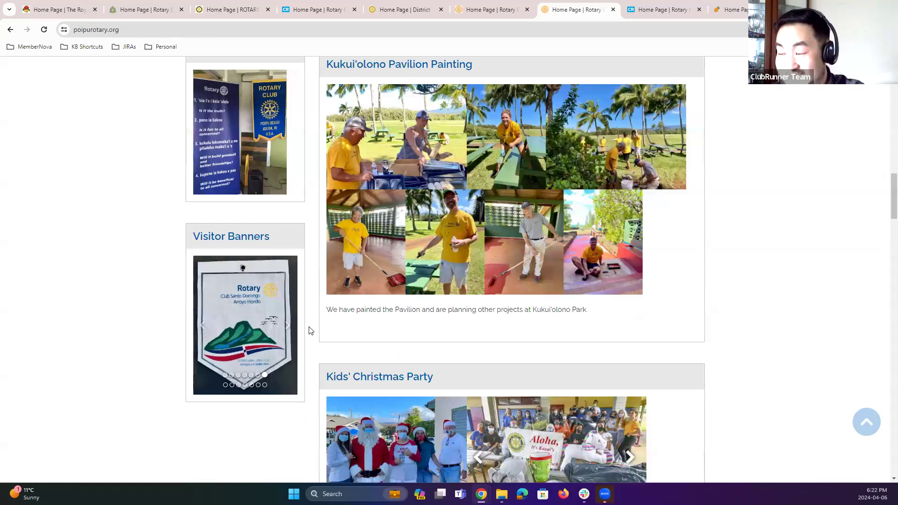
scroll(309, 331, "up", 7)
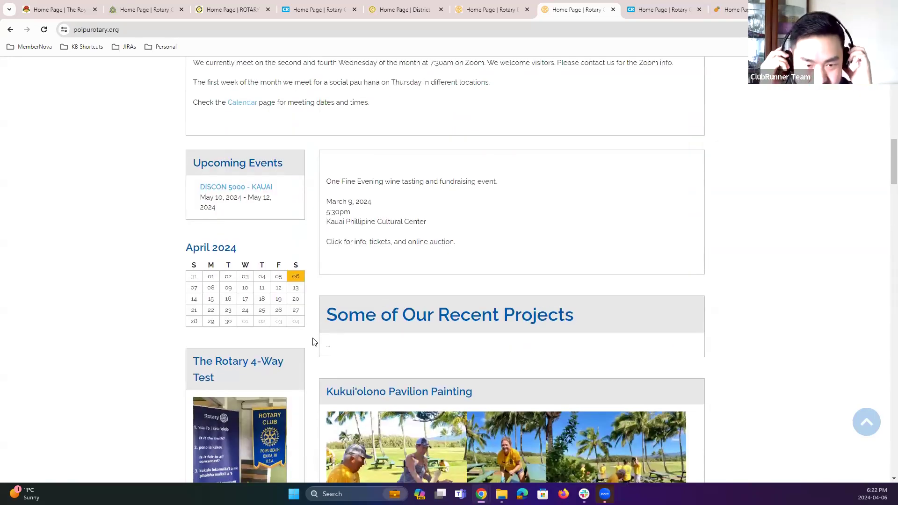
scroll(314, 341, "up", 9)
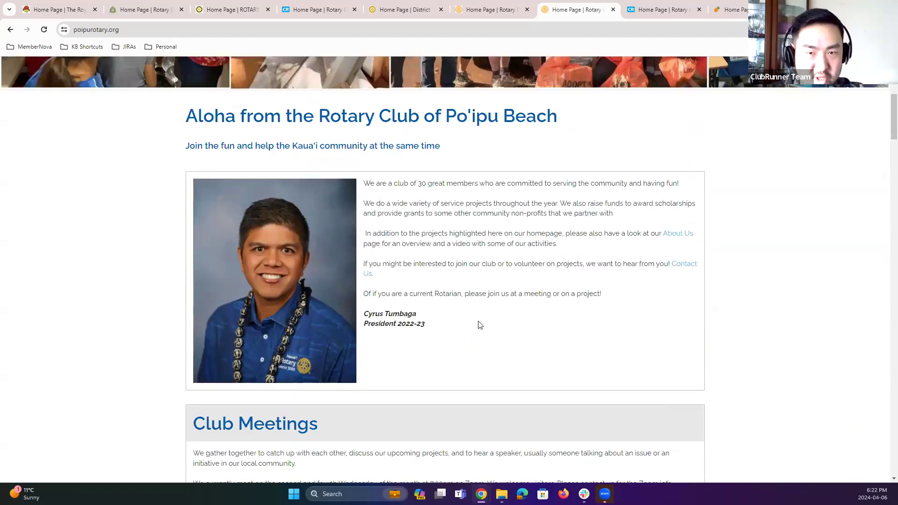
scroll(531, 304, "up", 1)
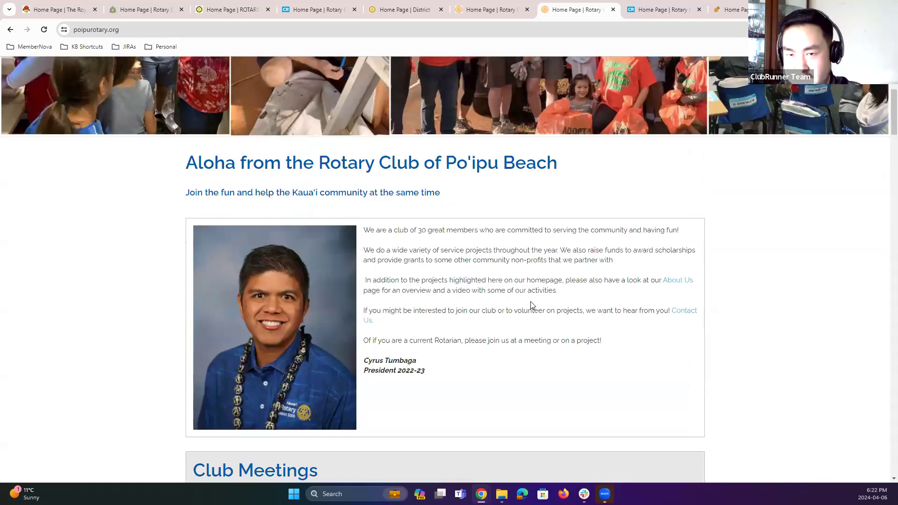
scroll(634, 124, "up", 1)
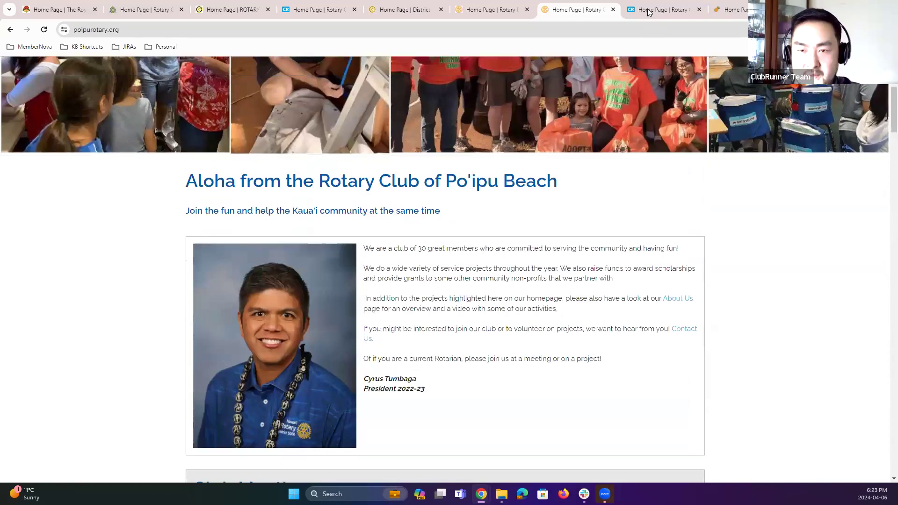
scroll(649, 14, "up", 2)
scroll(94, 445, "up", 2)
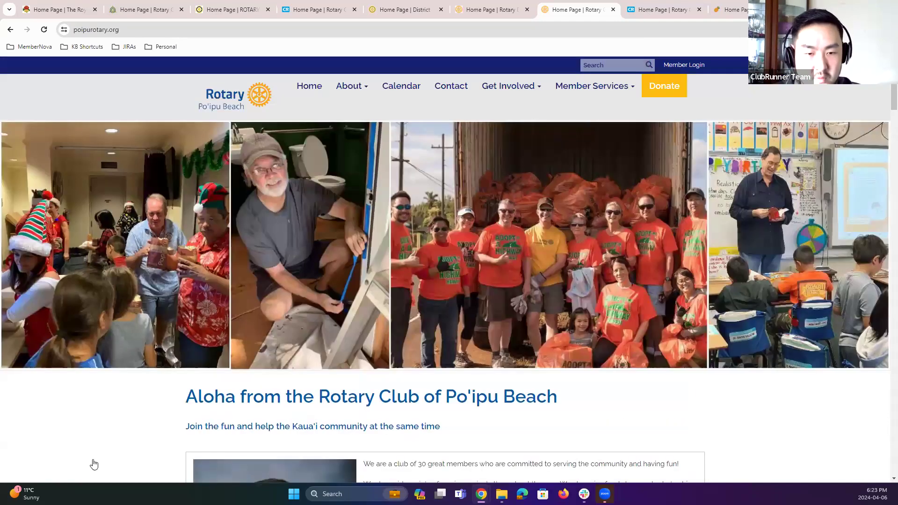
Step: Switch to the Rotary Windward Oahu Sunrise site and advance its banner carousel two slides
key("ctrl+Tab")
scroll(135, 317, "down", 2)
left_click(690, 226)
left_click(690, 227)
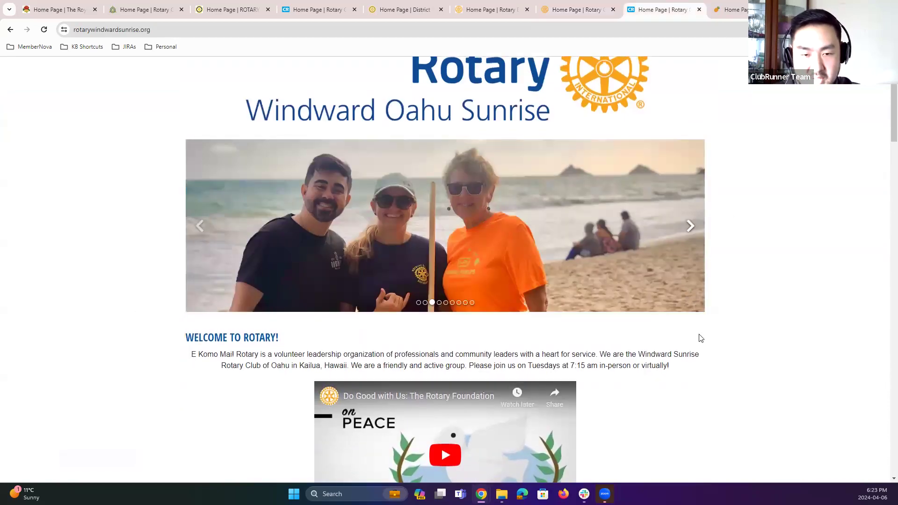
Step: Scroll through the Windward Oahu Sunrise welcome video, recent news and speakers list, then return to the top
scroll(698, 336, "down", 3)
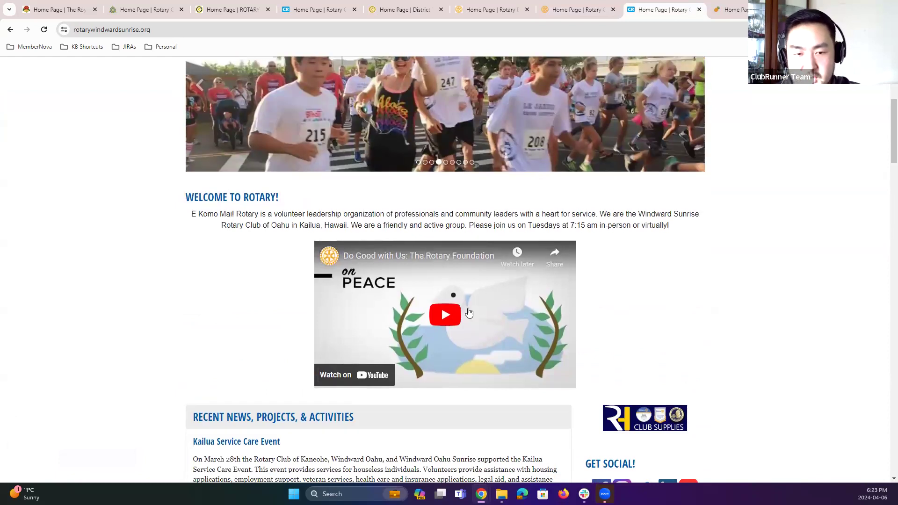
scroll(316, 312, "down", 9)
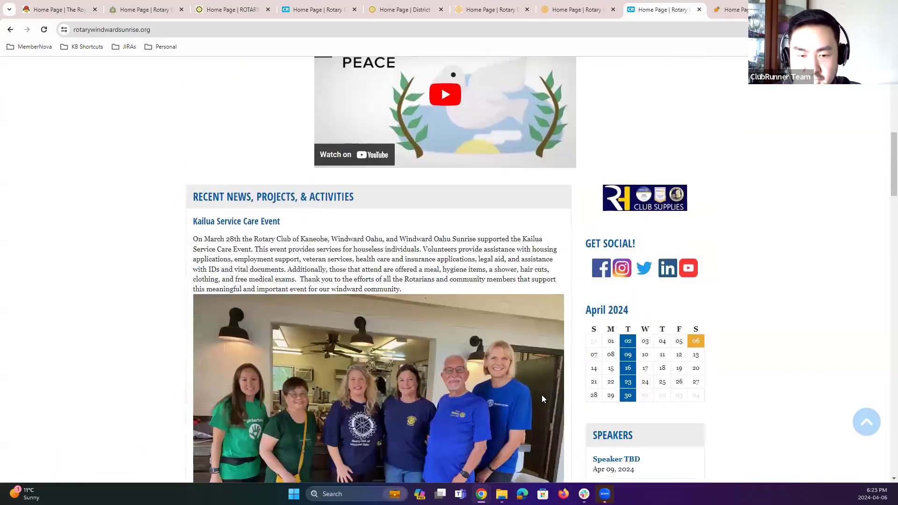
scroll(555, 409, "down", 7)
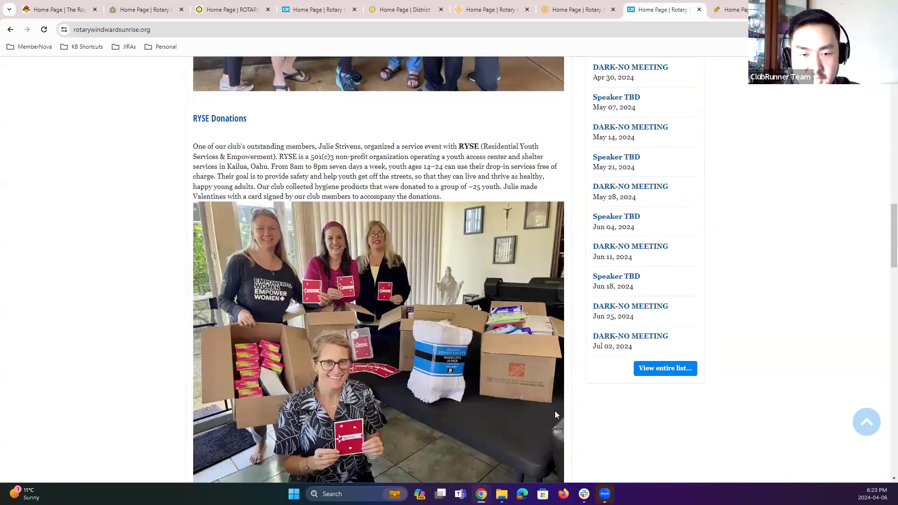
scroll(556, 416, "down", 6)
scroll(557, 419, "down", 5)
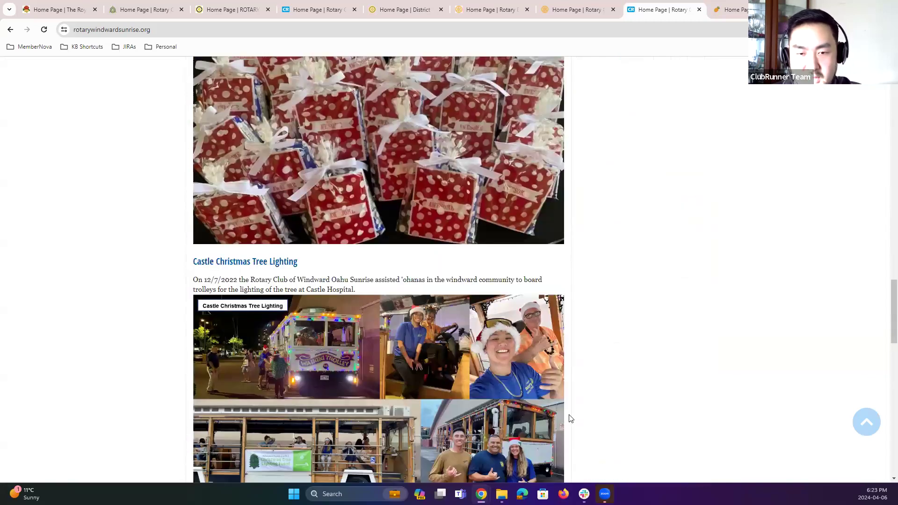
scroll(567, 418, "down", 10)
scroll(570, 420, "down", 3)
scroll(570, 419, "up", 3)
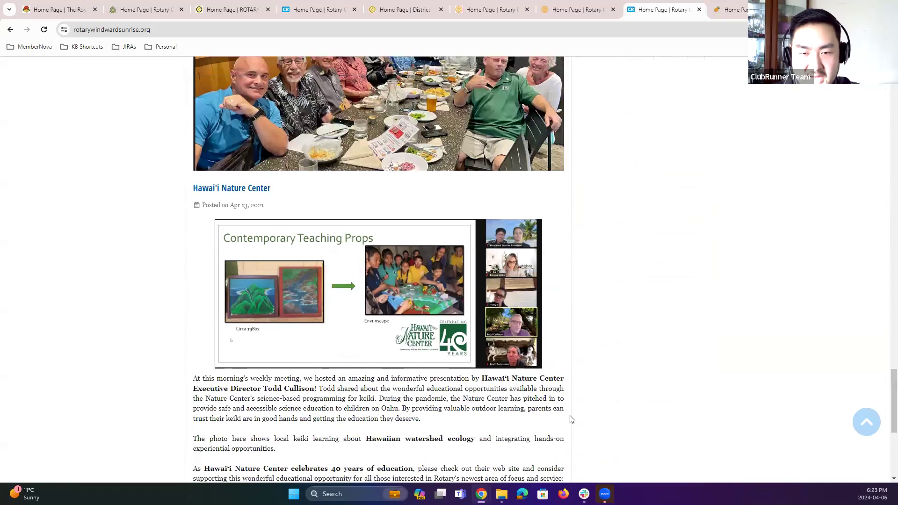
scroll(570, 419, "up", 10)
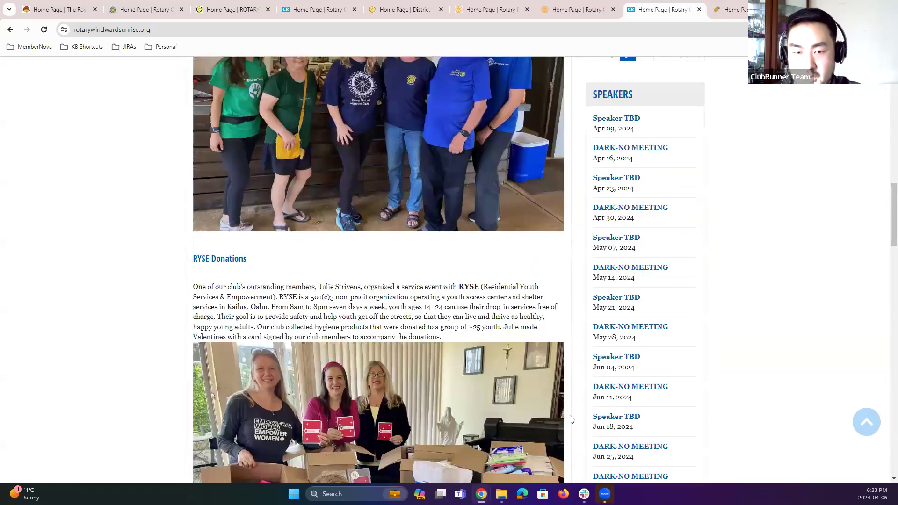
scroll(570, 417, "up", 20)
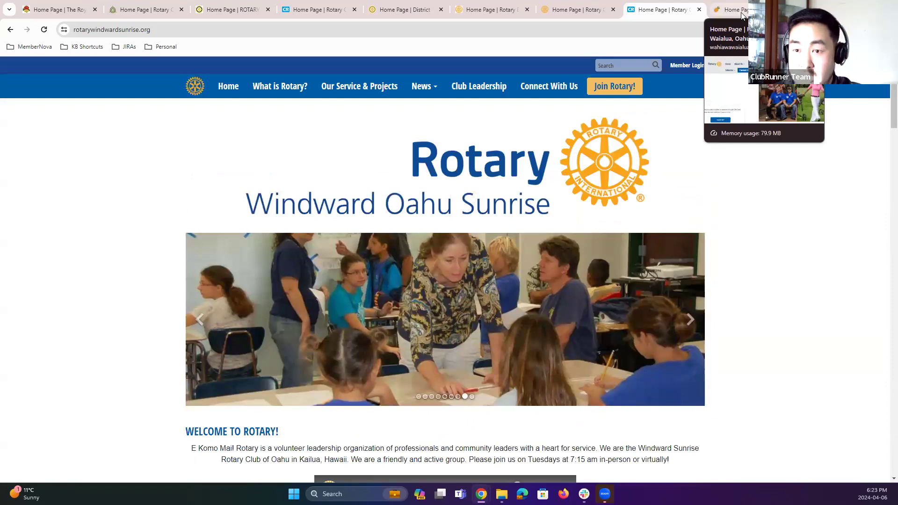
Step: Switch to the Rotary Club of Wahiawa-Waialua site, accept its cookie notice, and scroll through the welcome message
left_click(736, 13)
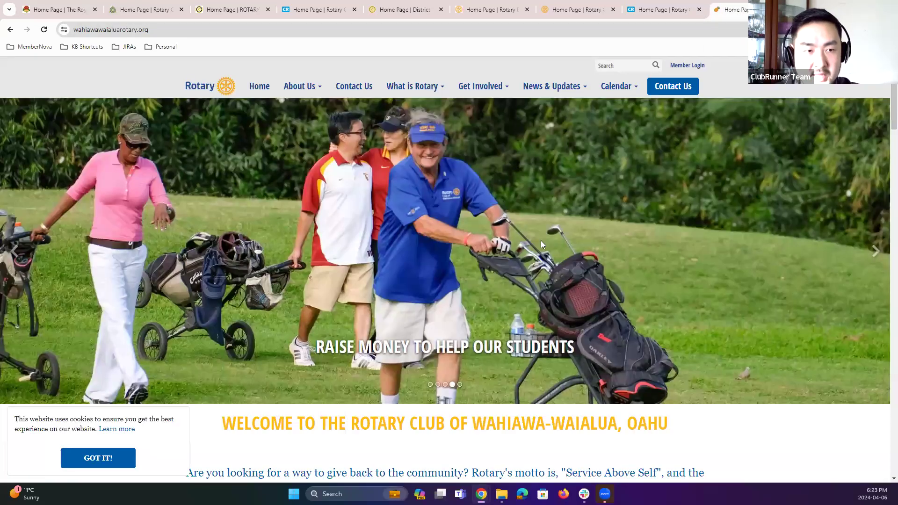
left_click(120, 463)
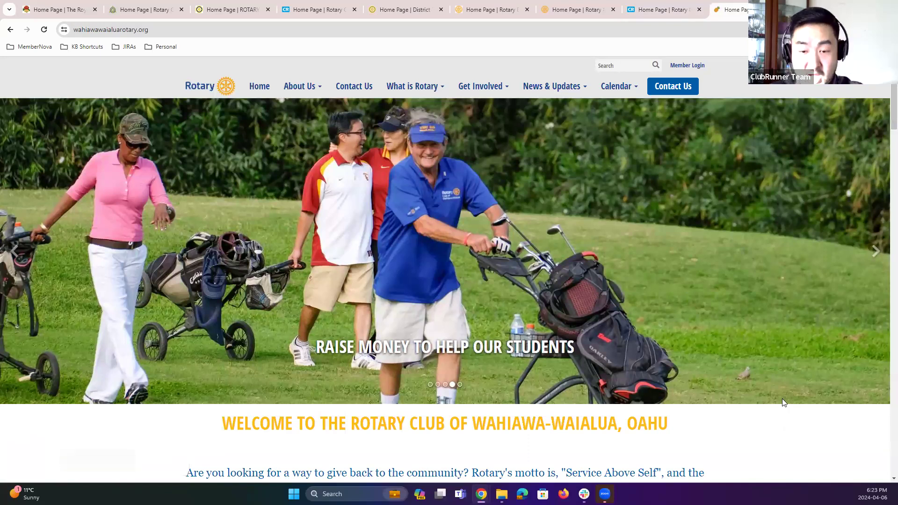
scroll(784, 402, "down", 1)
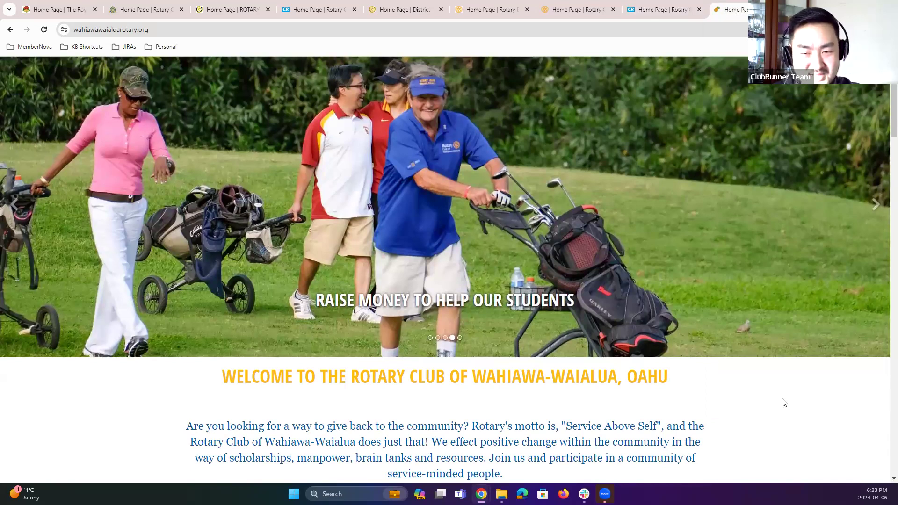
scroll(767, 356, "down", 2)
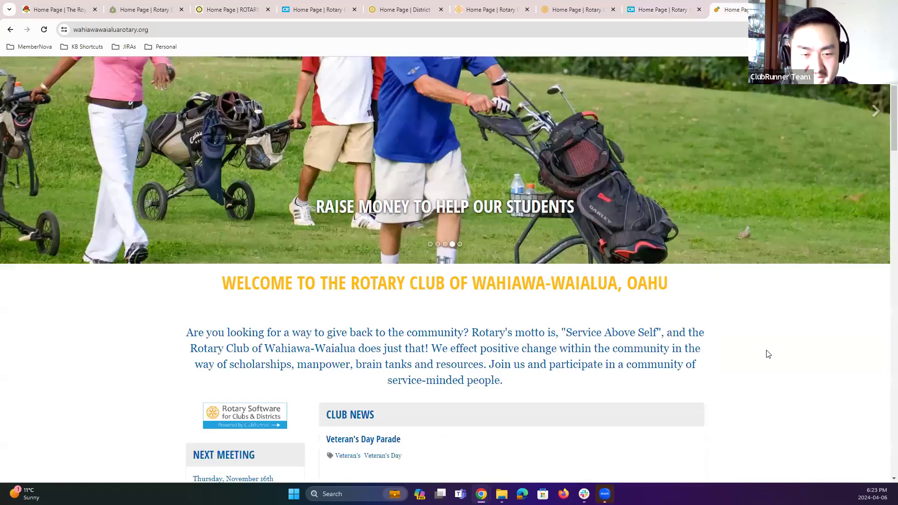
scroll(776, 262, "down", 3)
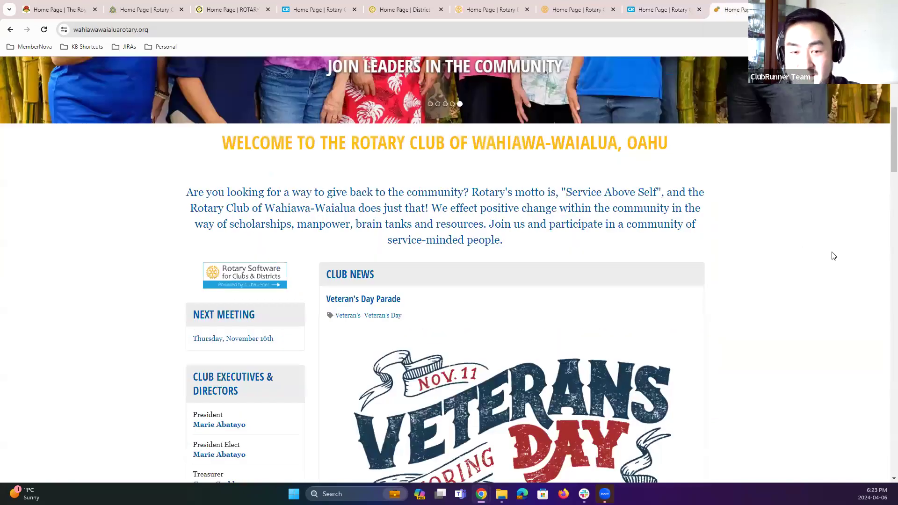
scroll(823, 267, "up", 5)
scroll(874, 255, "up", 1)
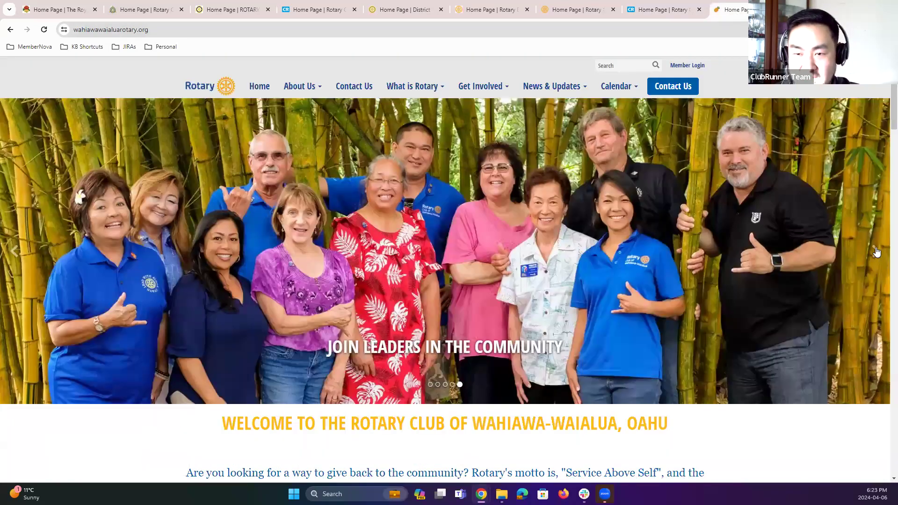
Step: Advance the Wahiawa-Waialua carousel one slide and scroll down to the club news and executives list
left_click(877, 254)
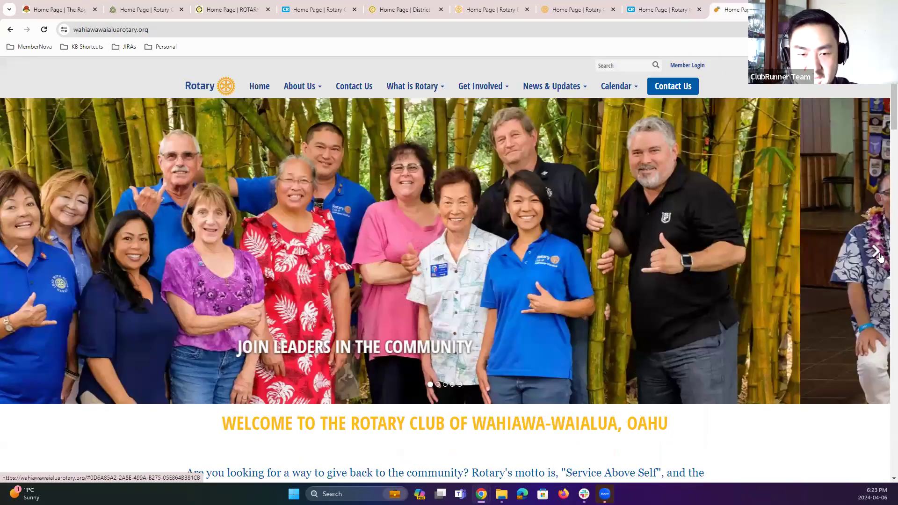
scroll(776, 350, "down", 4)
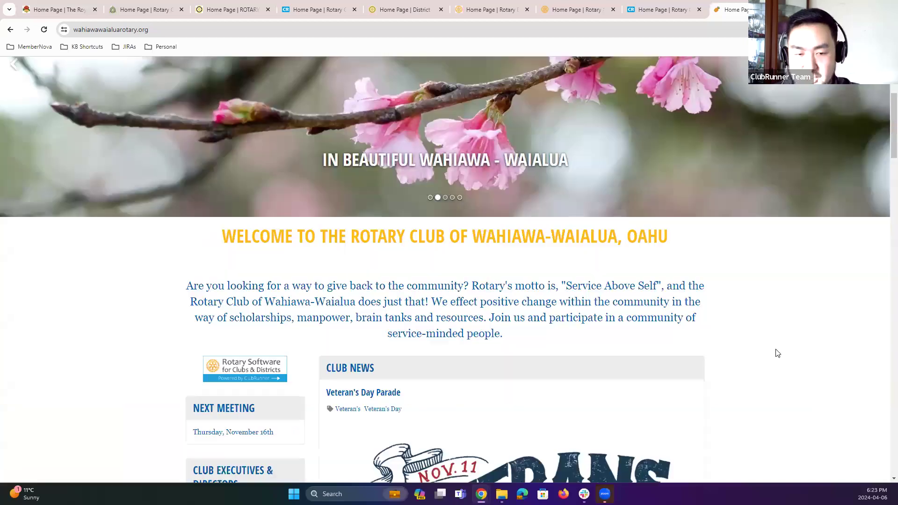
scroll(373, 258, "down", 3)
scroll(372, 258, "down", 2)
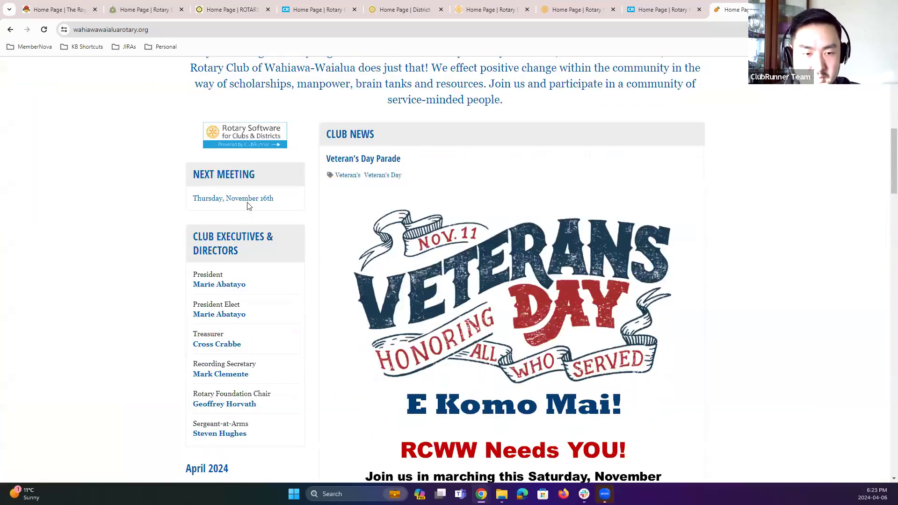
scroll(272, 269, "down", 1)
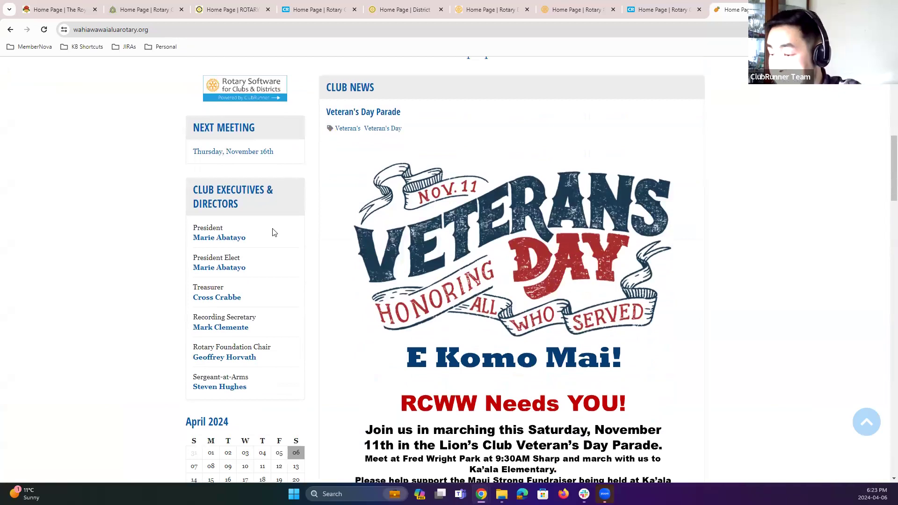
Step: Open the club president's email contact form from the executives list
left_click(227, 239)
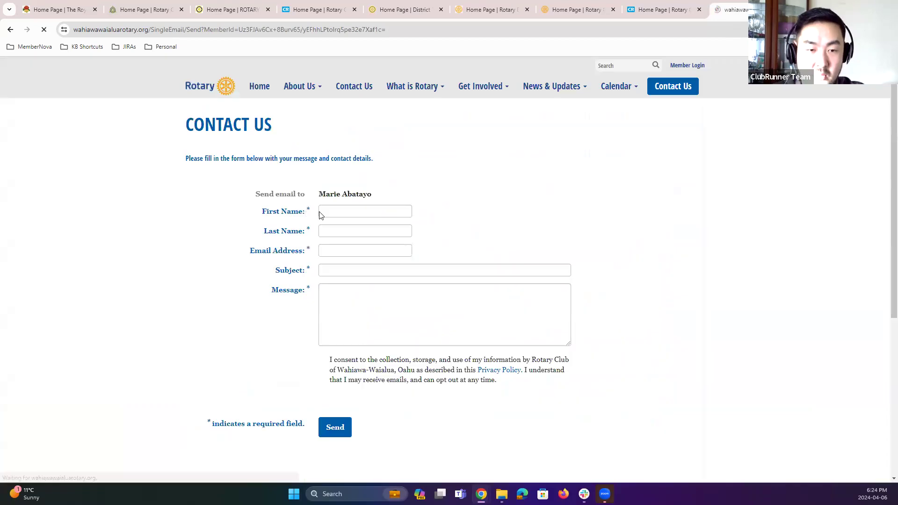
left_click(322, 216)
left_click(495, 213)
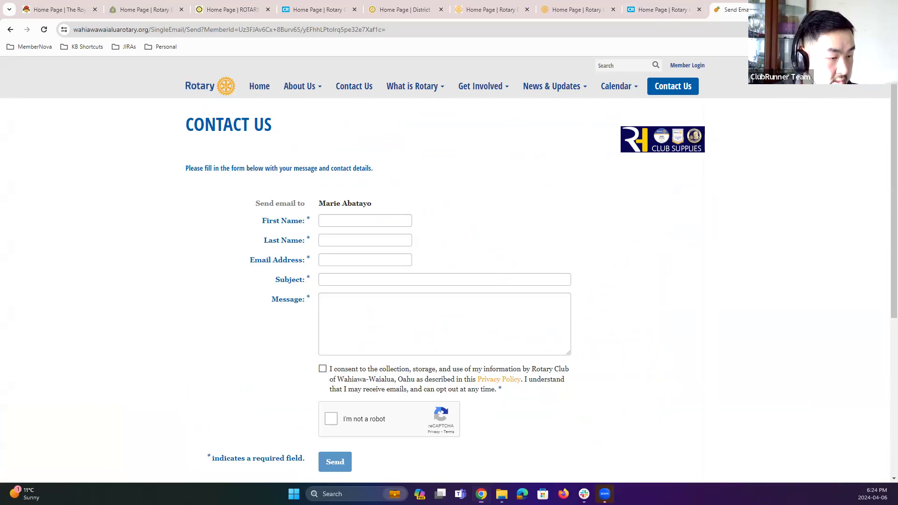
key("alt+Tab")
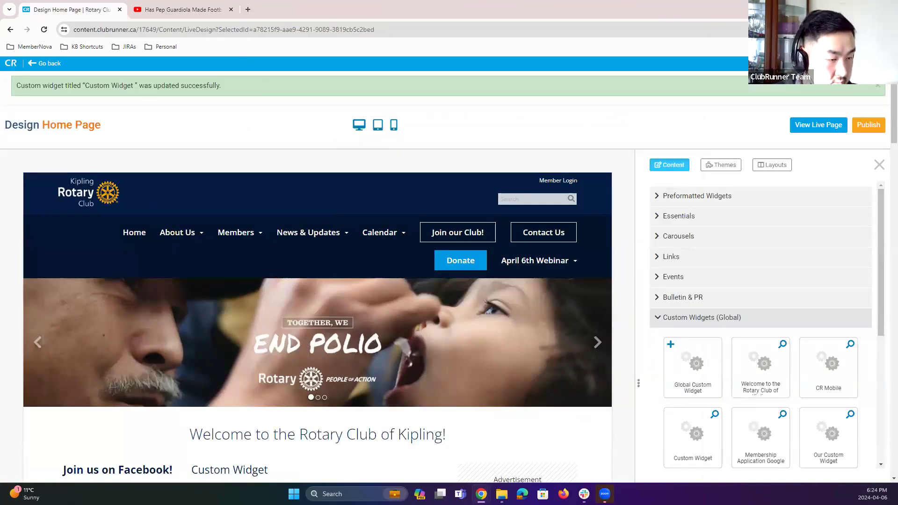
key("alt+Tab")
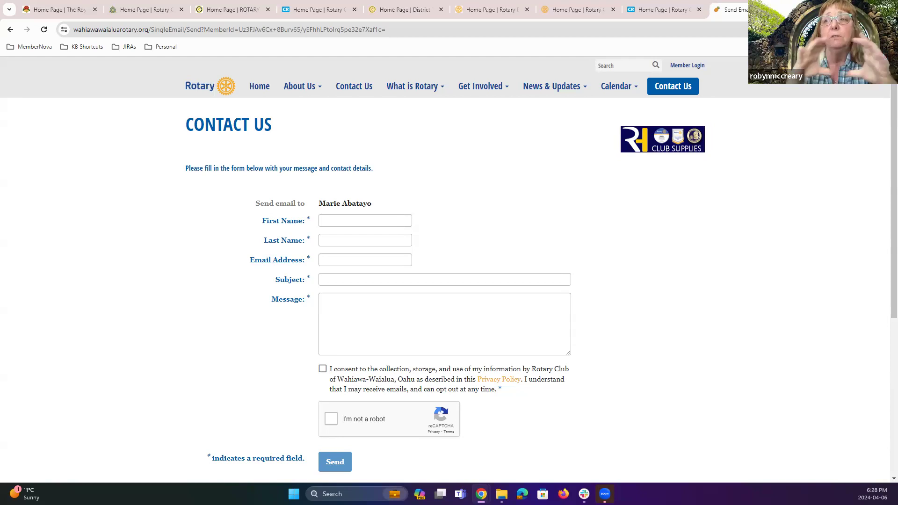
left_click_drag(725, 11, 707, 13)
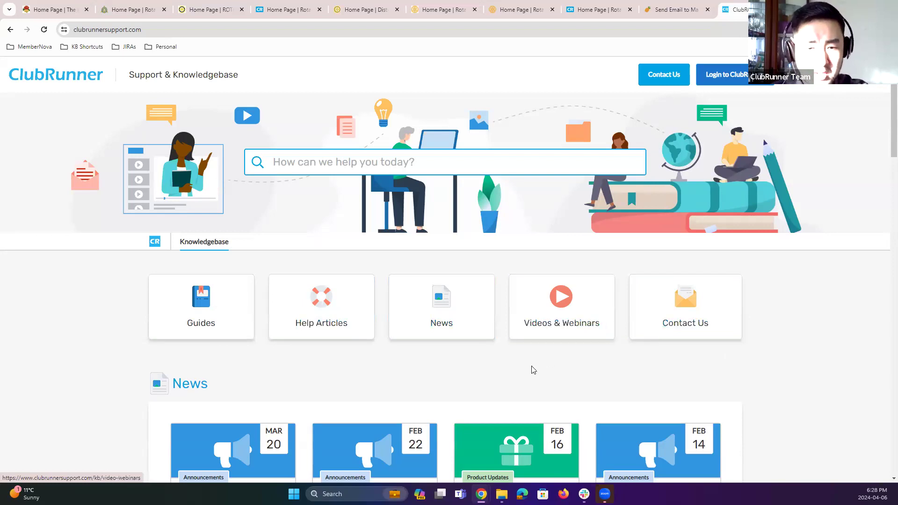
Step: Open the Contact Us form on the ClubRunner Support & Knowledgebase site
scroll(533, 370, "down", 3)
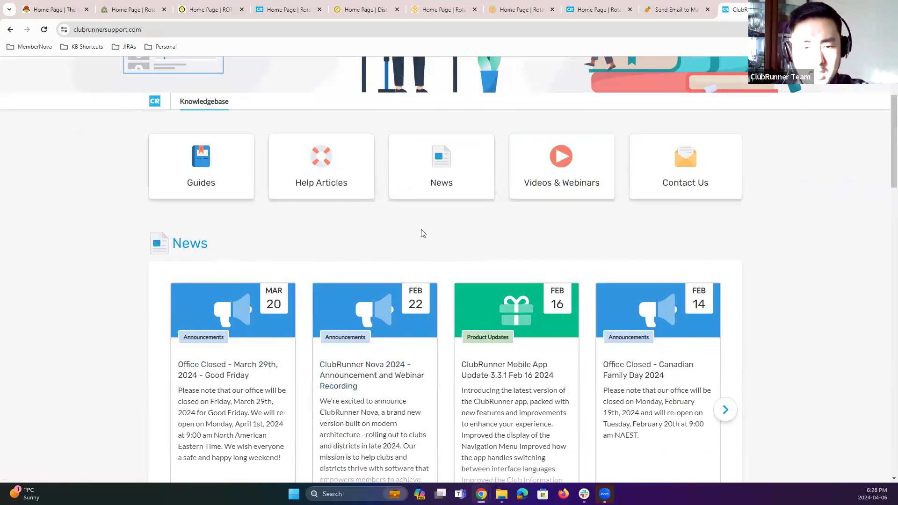
scroll(716, 320, "up", 3)
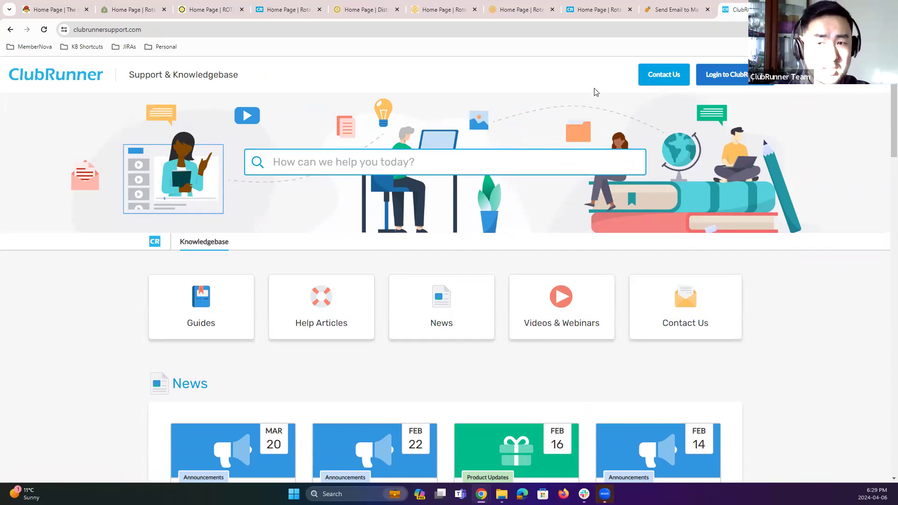
left_click(669, 82)
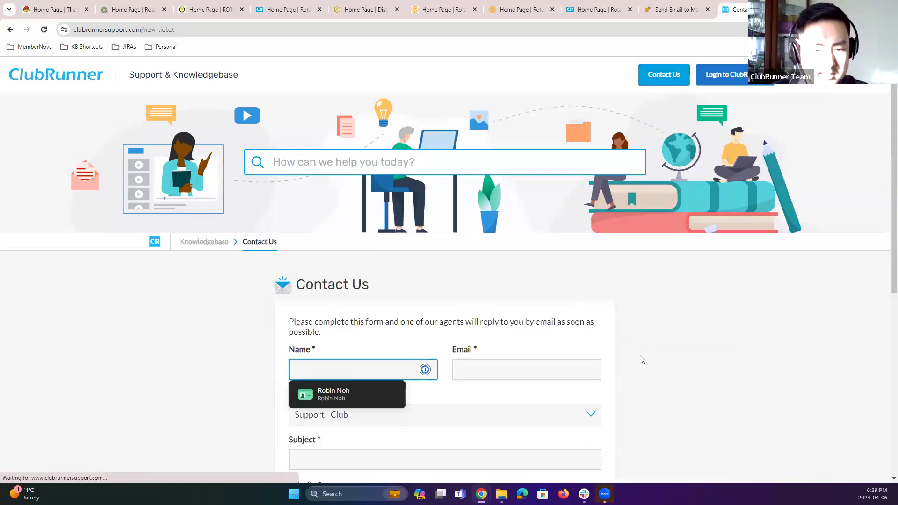